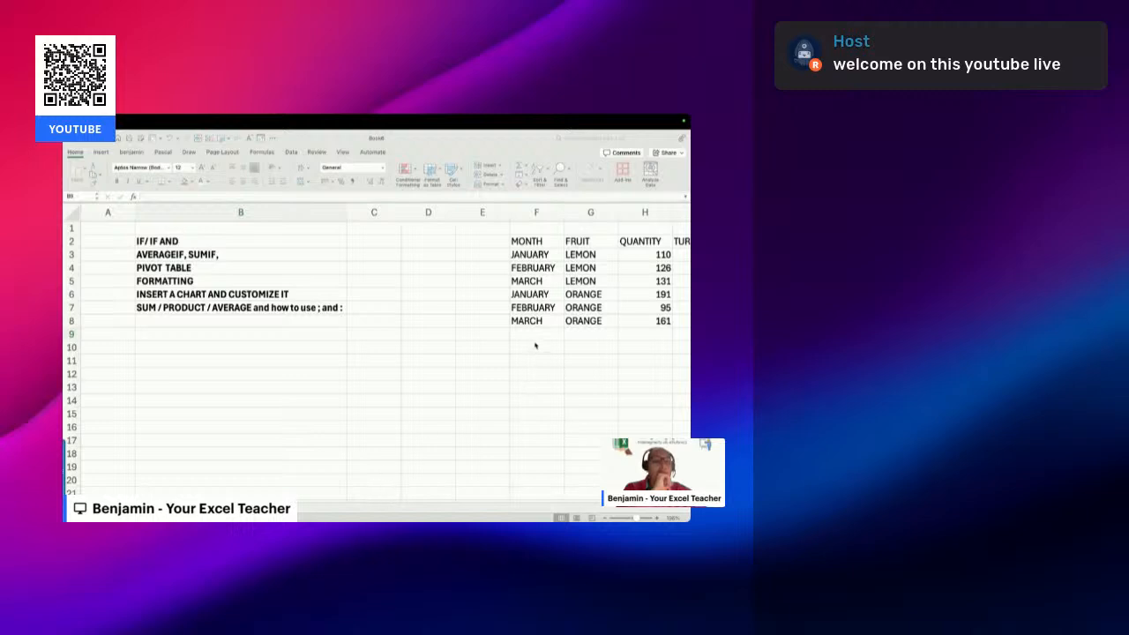
Look over the month, fruit, quantity and turnover table in columns F to I
left_click(534, 307)
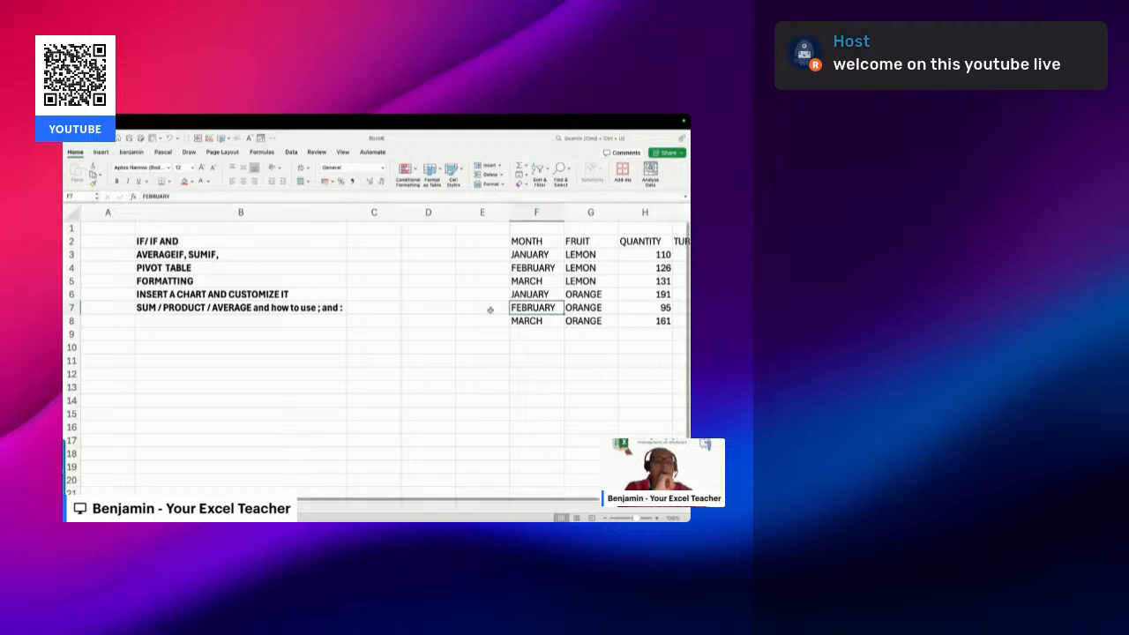
left_click(238, 278)
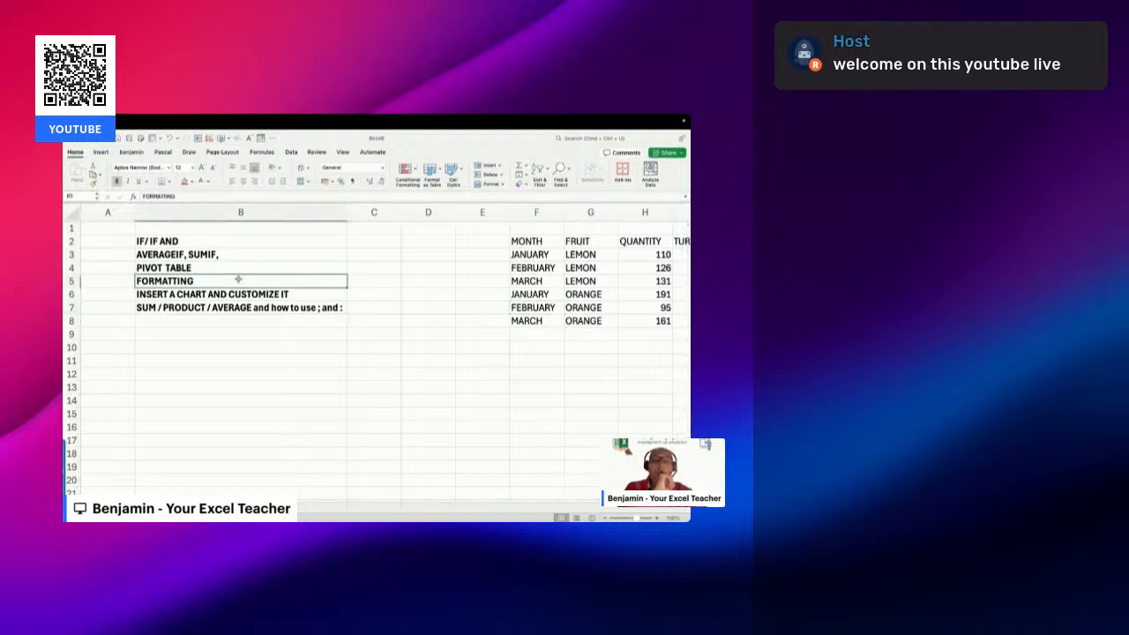
left_click(351, 258)
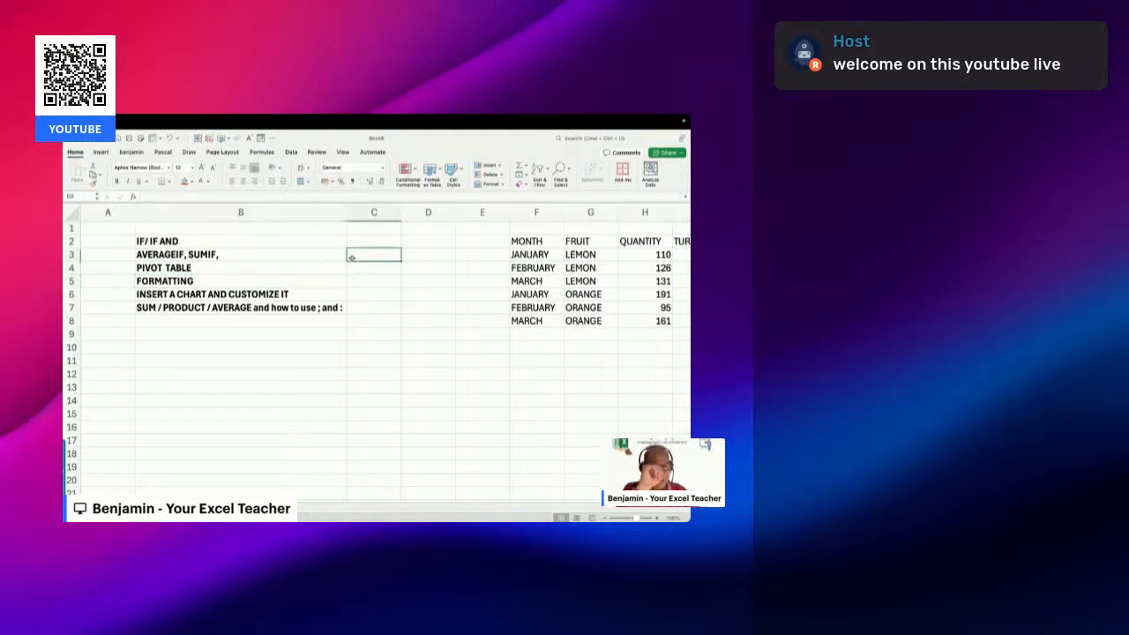
key("Right")
key("Right")
key("Right")
key("Right")
key("Right")
key("Right")
key("Right")
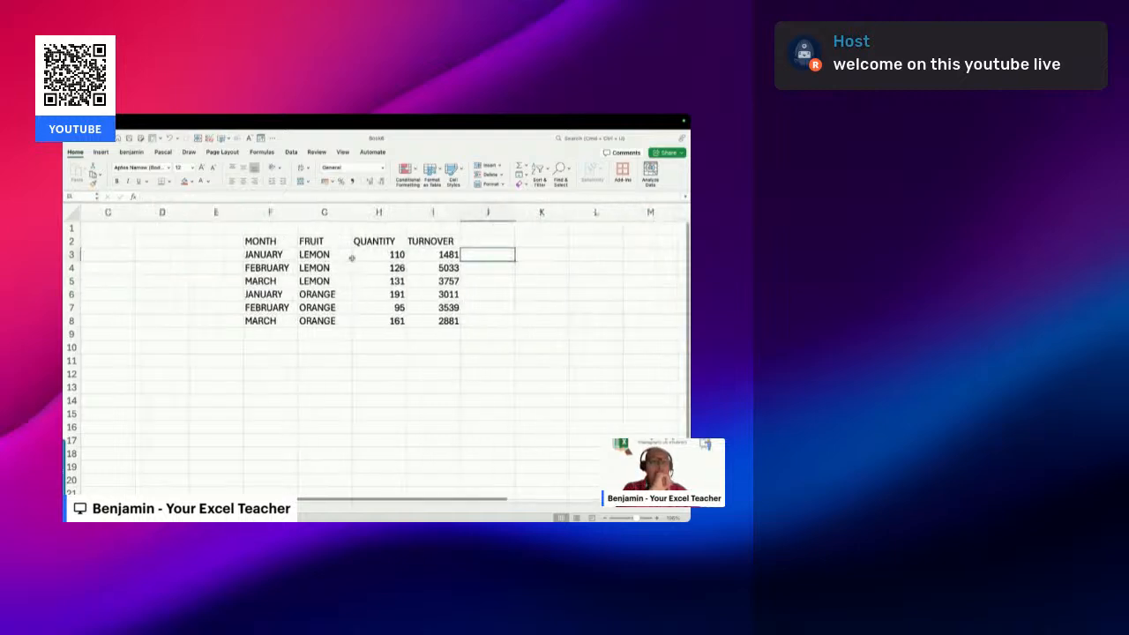
key("Left")
key("Left")
key("Left")
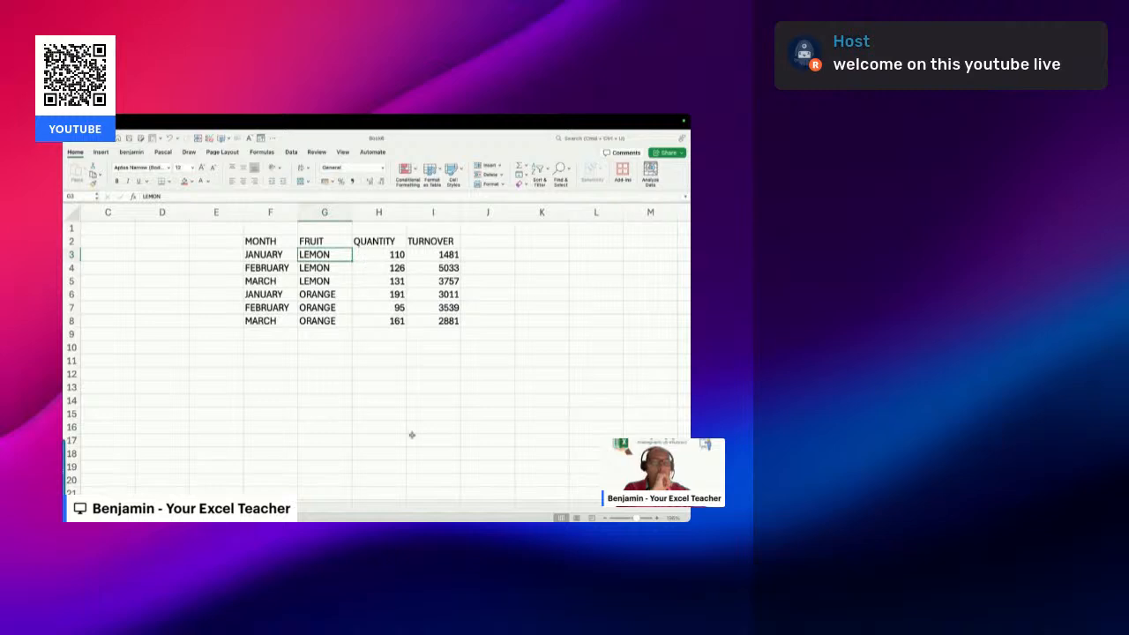
left_click_drag(638, 520, 643, 521)
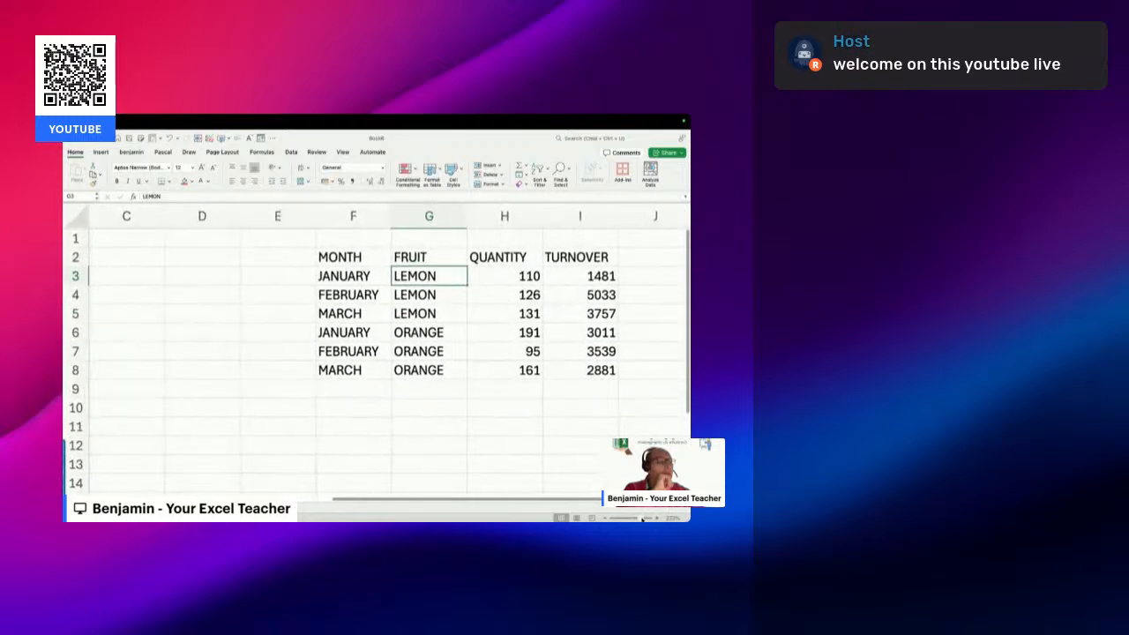
left_click(483, 403)
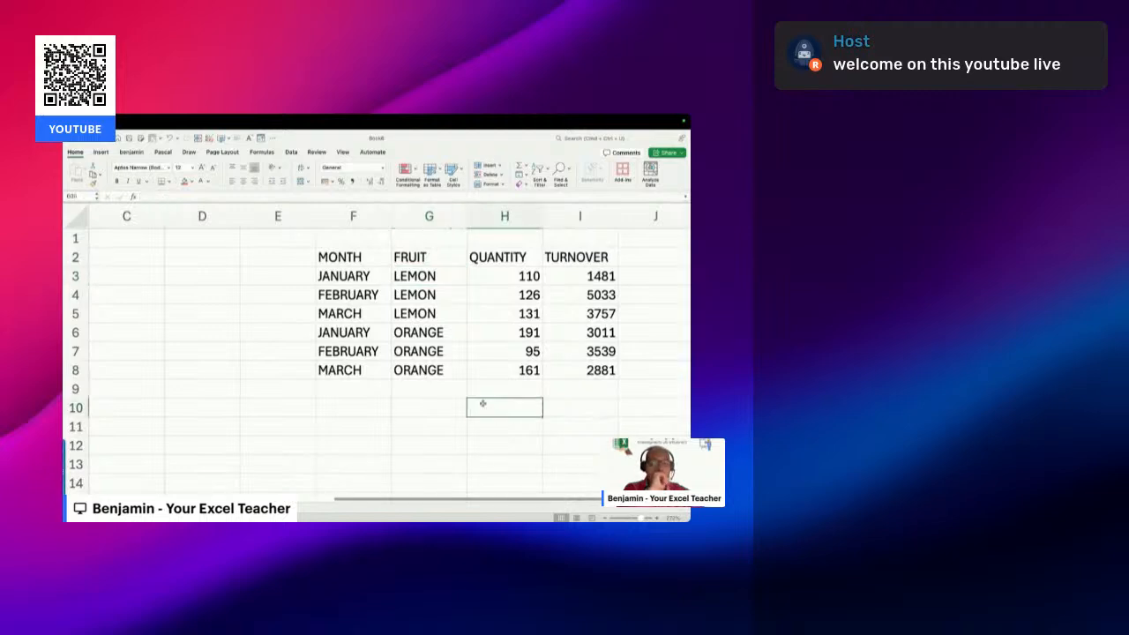
Review the list of Excel revision topics in column B
key("Left")
key("Left")
key("Left")
key("Left")
key("Left")
key("Left")
key("Left")
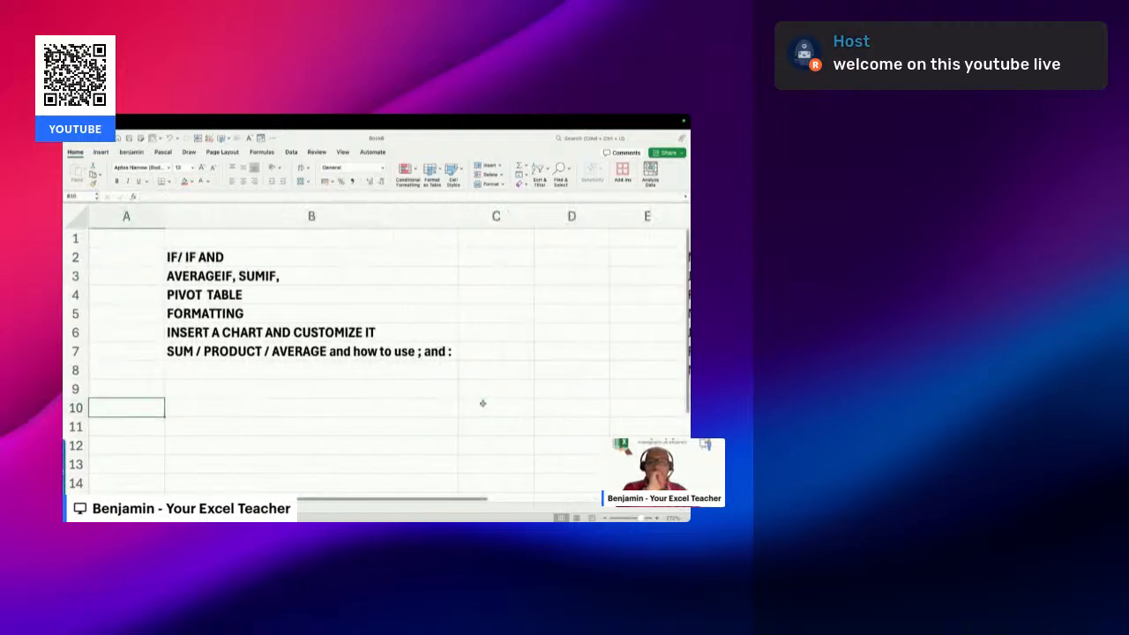
key("Right")
key("Right")
key("Left")
key("Up")
key("Up")
key("Up")
key("Up")
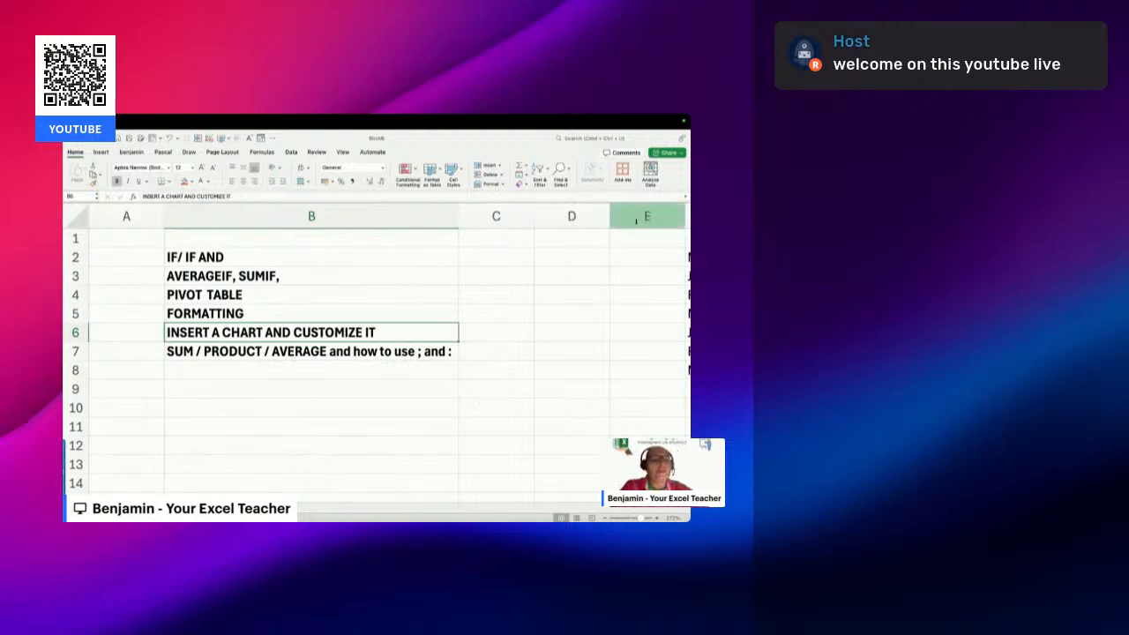
Delete the empty columns C and D between the topic list and the data table, and select the MONTH header cell
left_click_drag(572, 216, 499, 216)
right_click(510, 223)
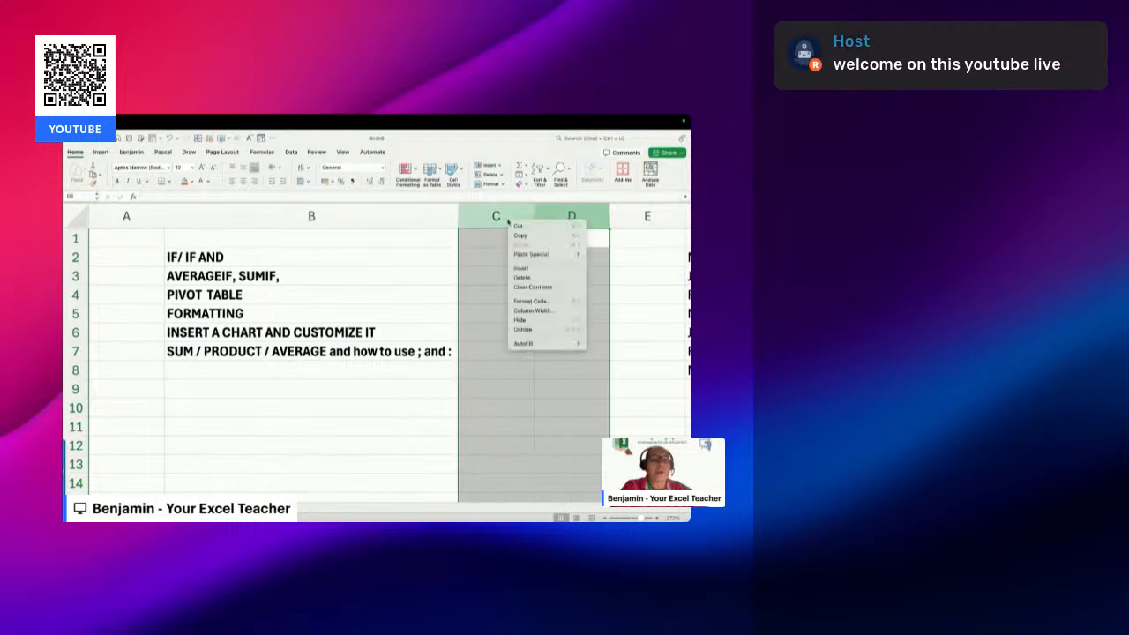
left_click(521, 277)
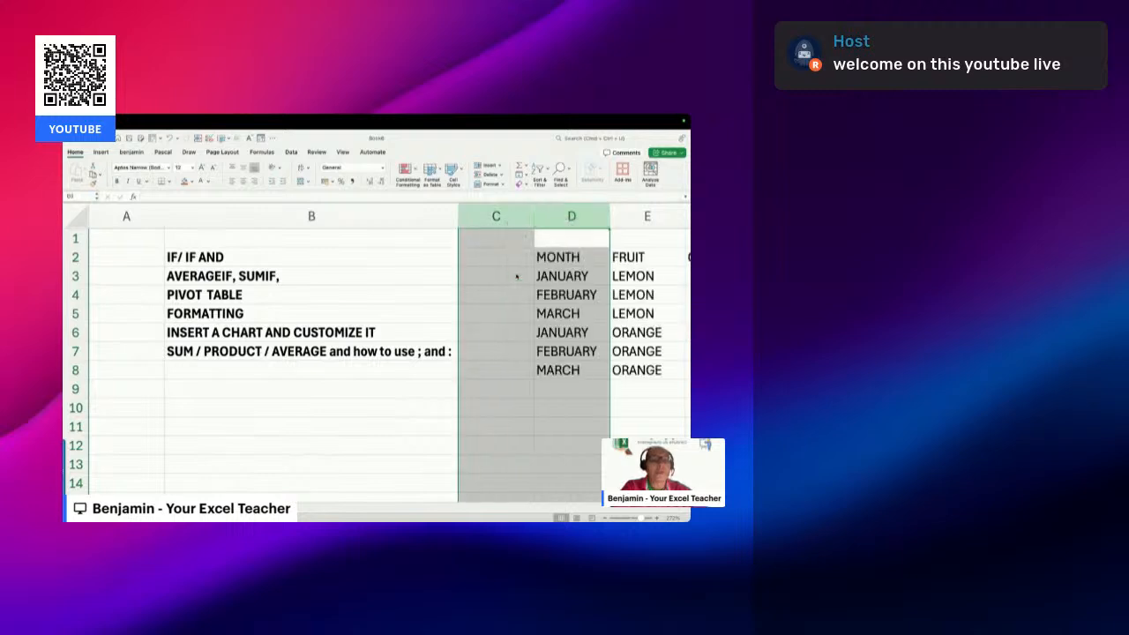
left_click(527, 258)
left_click(538, 258)
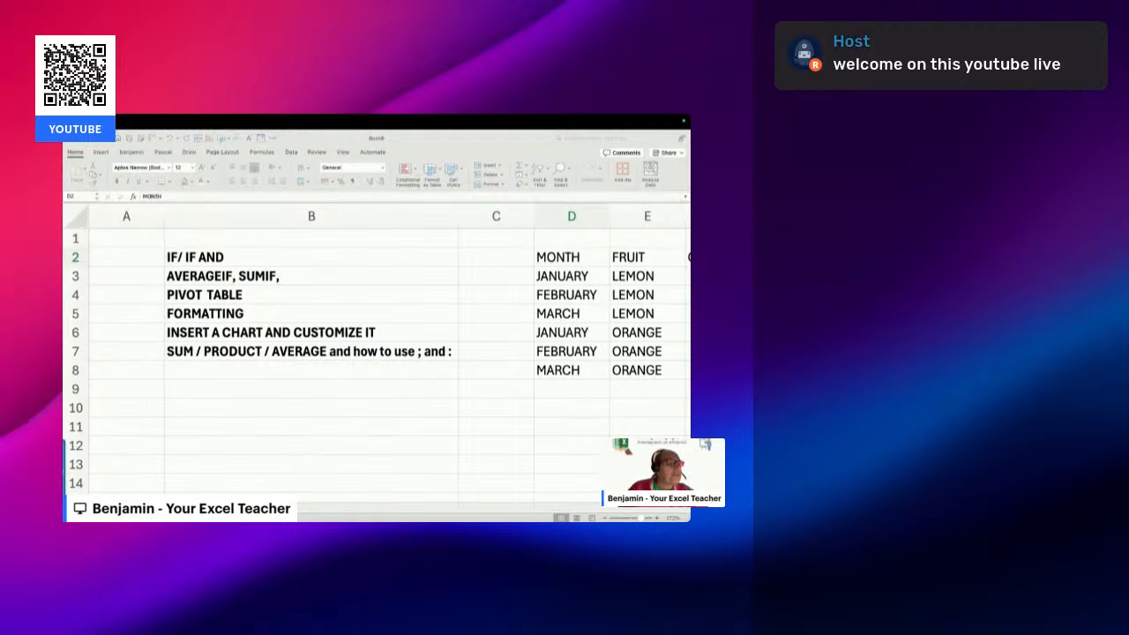
Switch to the browser to view the YouTube channel page, and return to the Excel workbook
key("super+Tab")
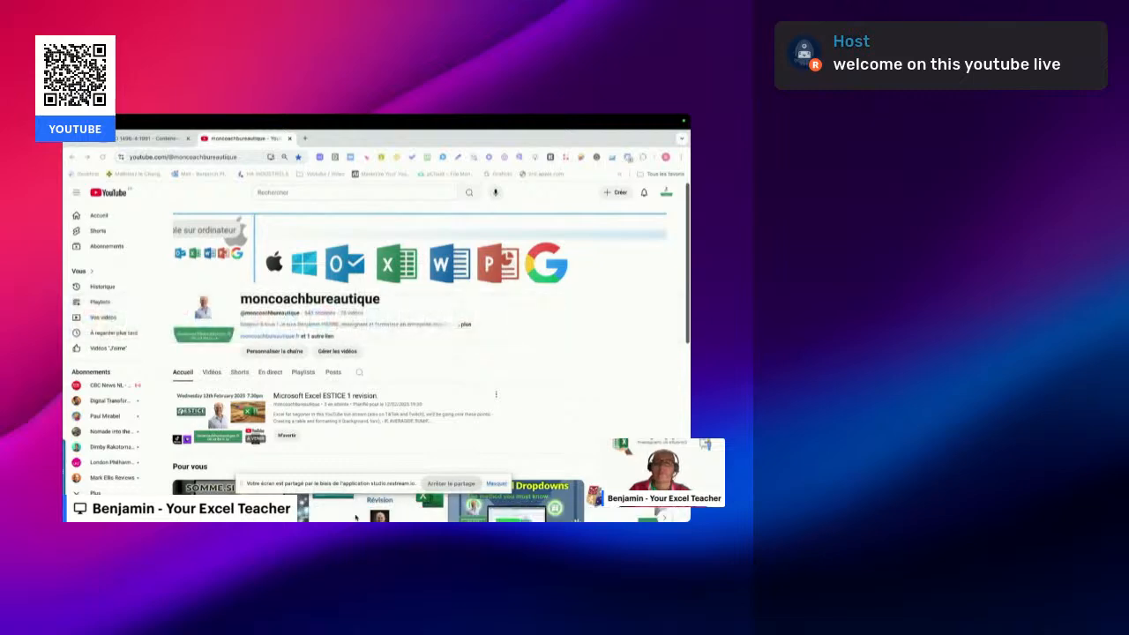
key("super+Tab")
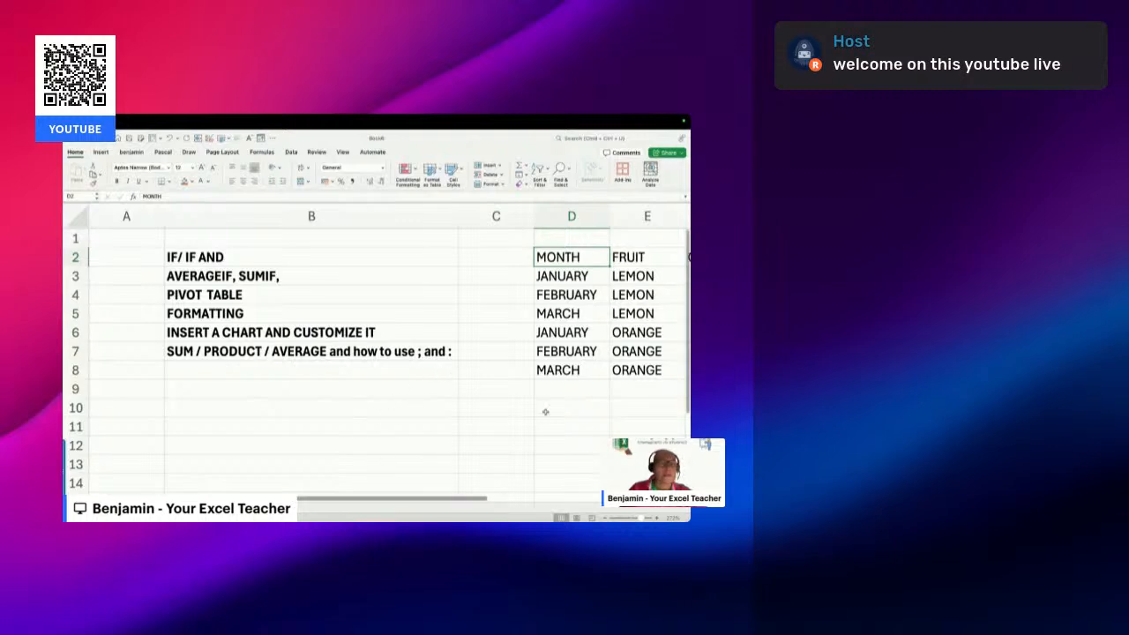
Enlarge the sheet view around the data table and select its header cells D2:G2
left_click(643, 520)
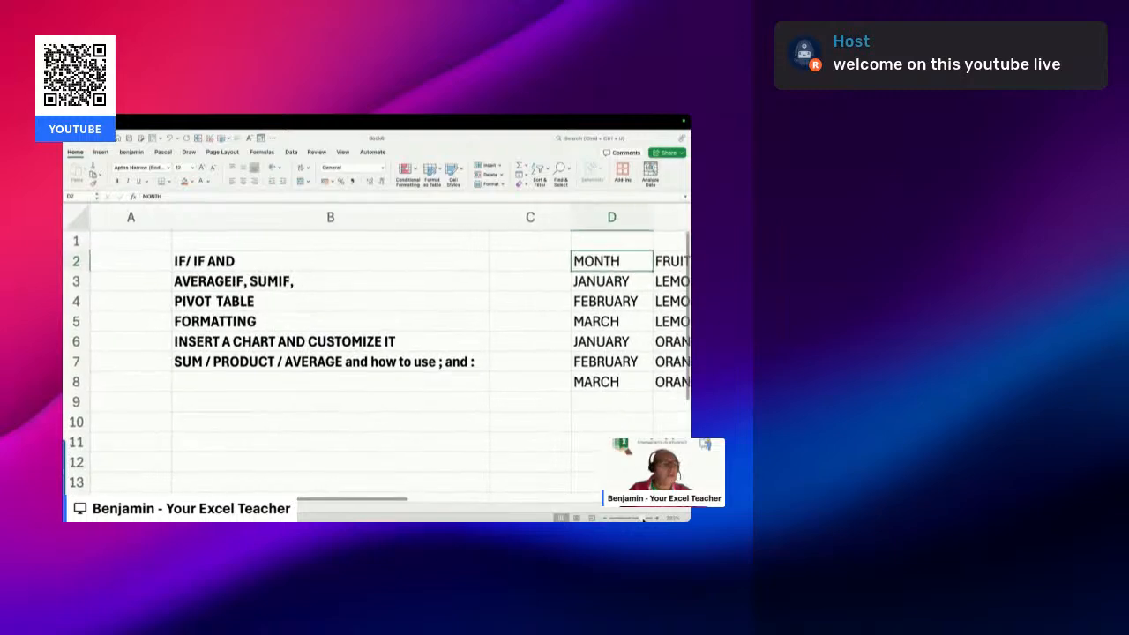
scroll(575, 500, "right", 3)
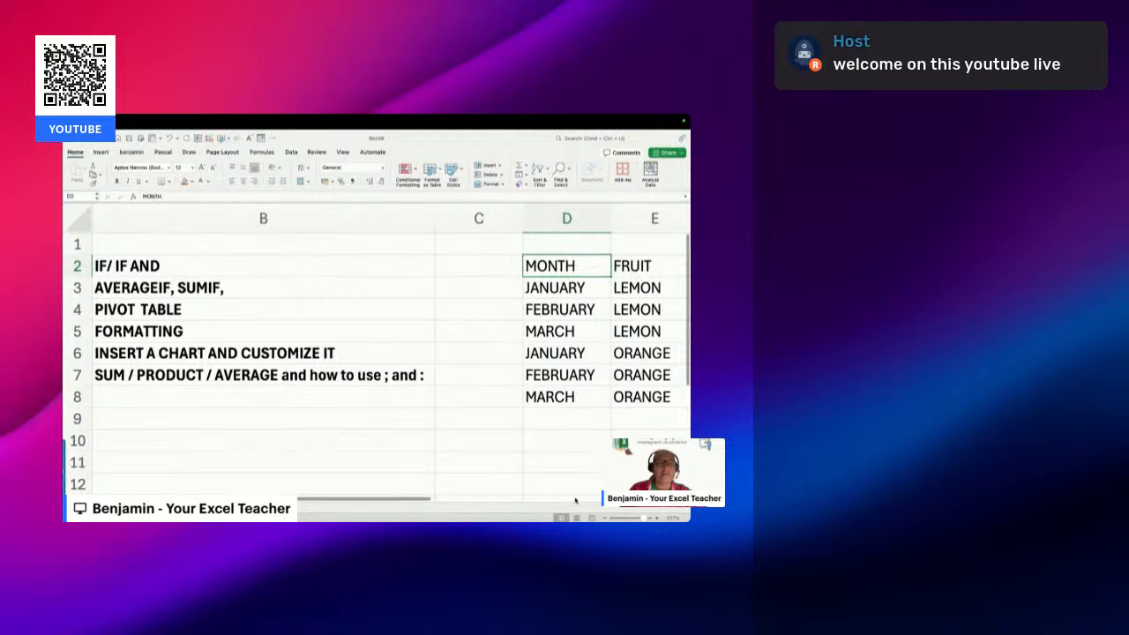
scroll(576, 500, "right", 5)
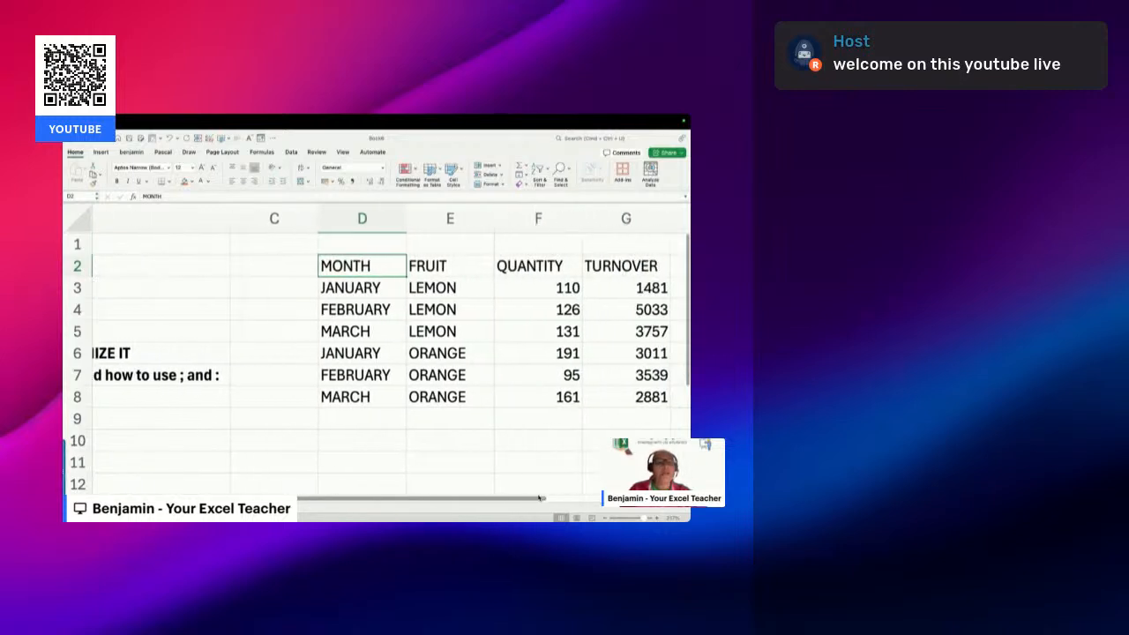
scroll(540, 500, "right", 1)
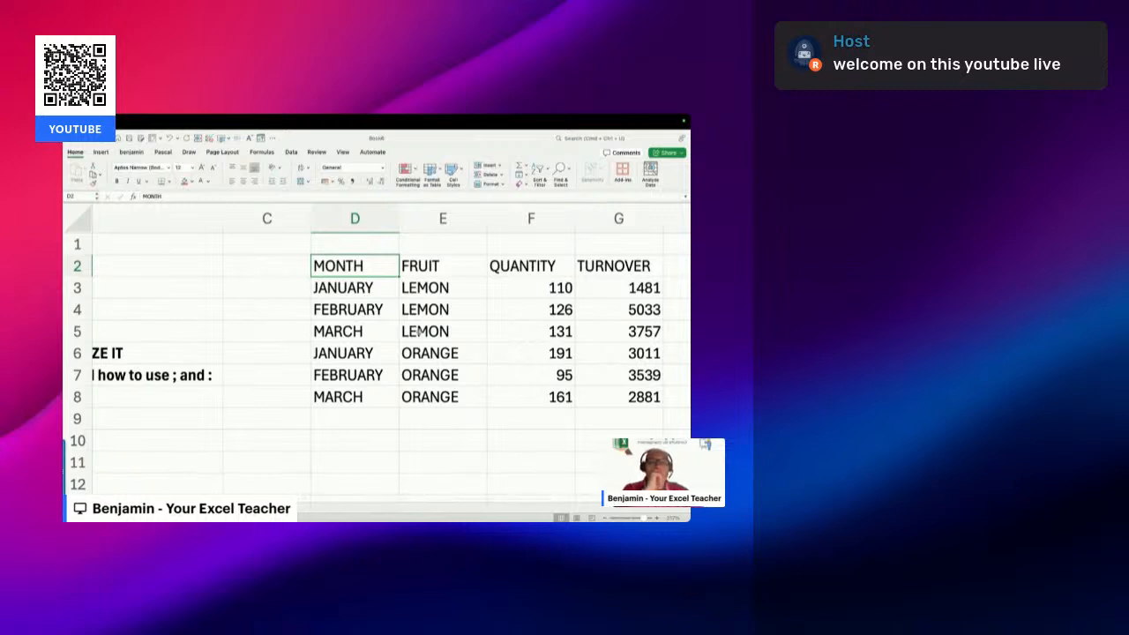
left_click_drag(387, 267, 585, 268)
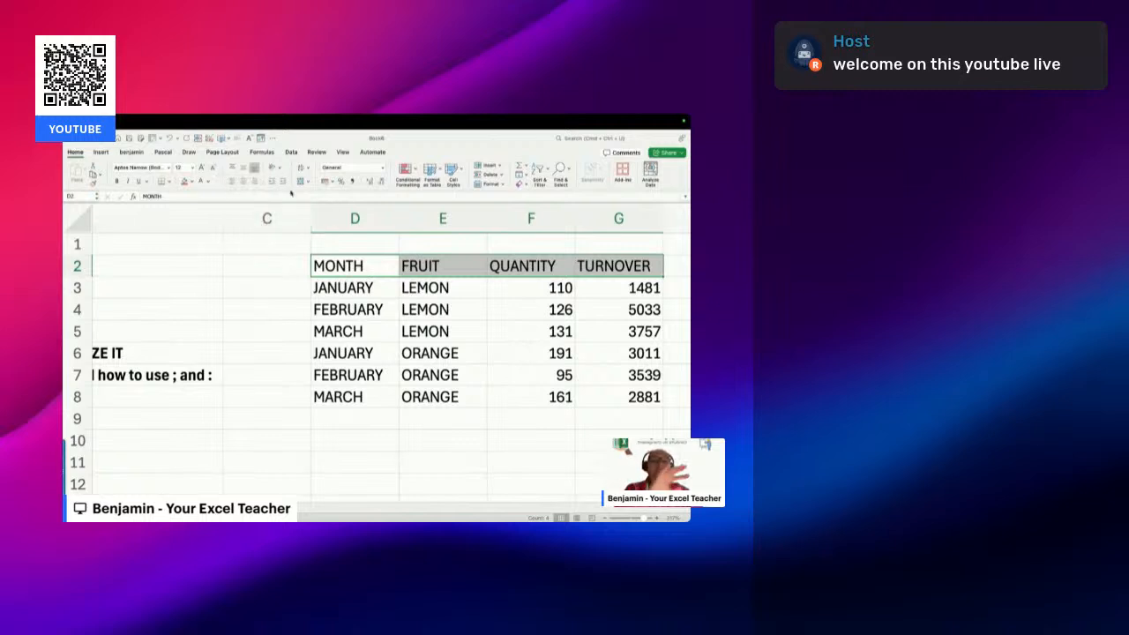
Try setting the header cells' horizontal alignment to Center in Format Cells, and undo the change
right_click(381, 269)
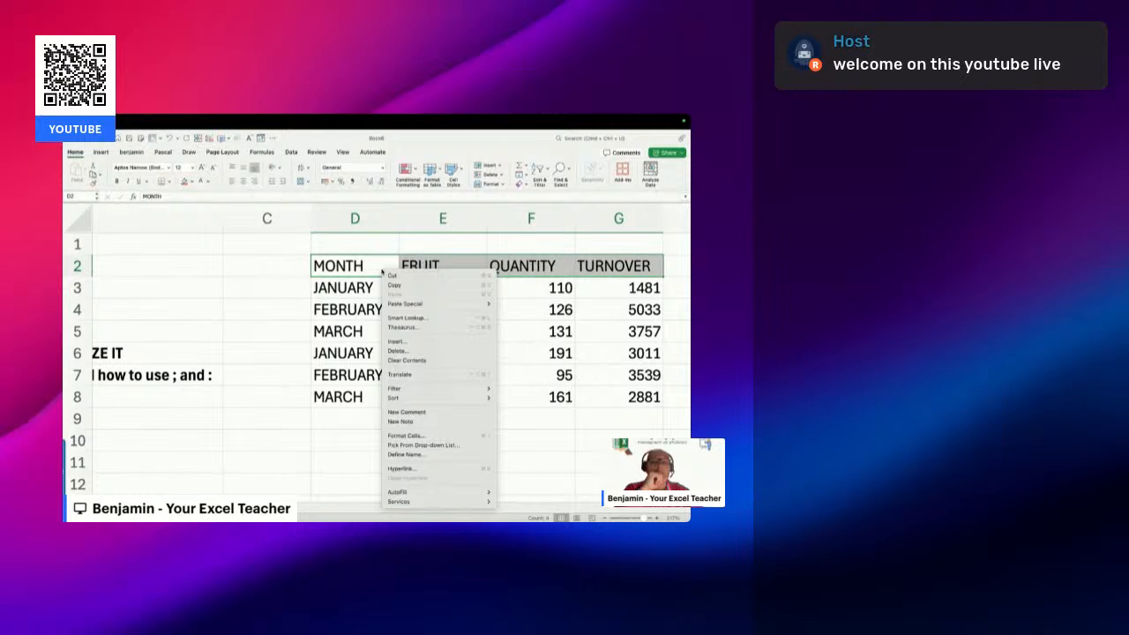
left_click(399, 436)
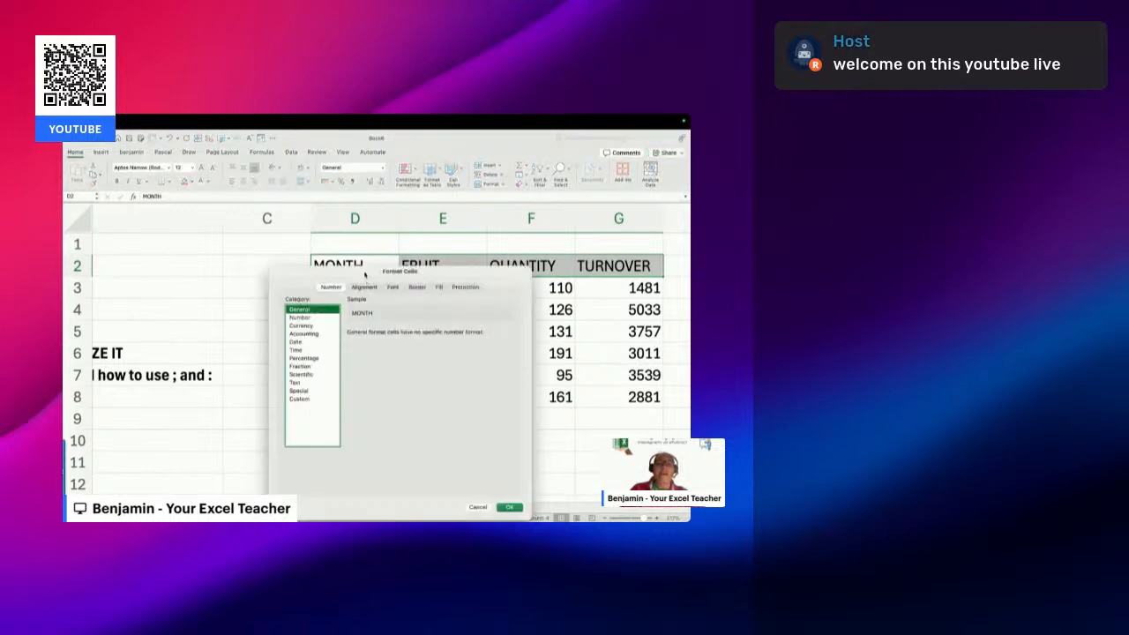
left_click_drag(364, 275, 206, 223)
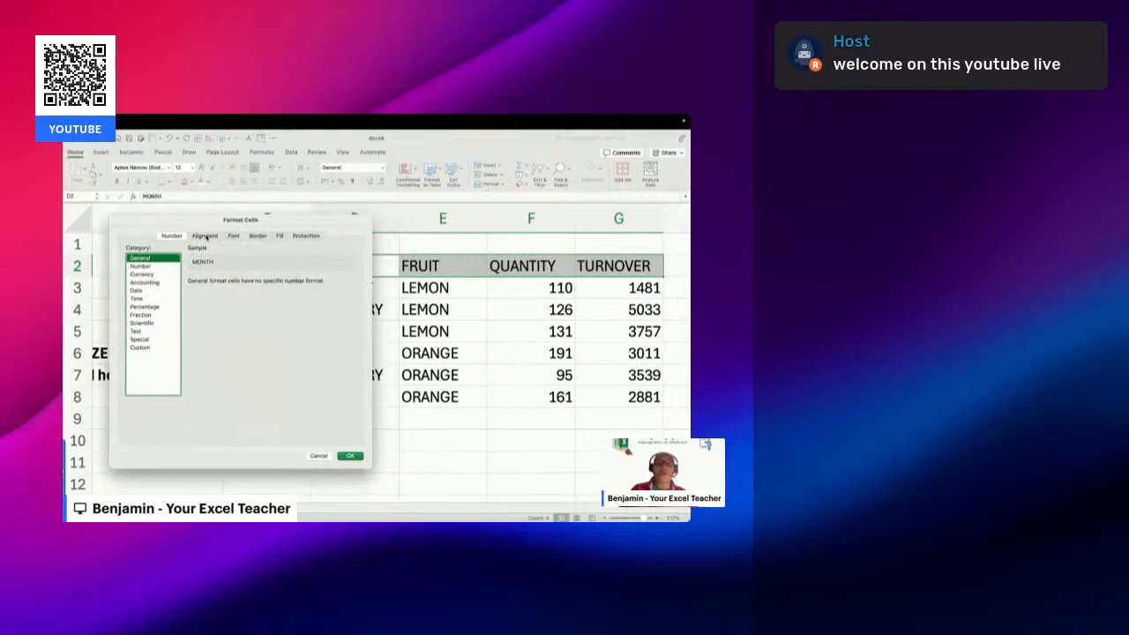
left_click(204, 237)
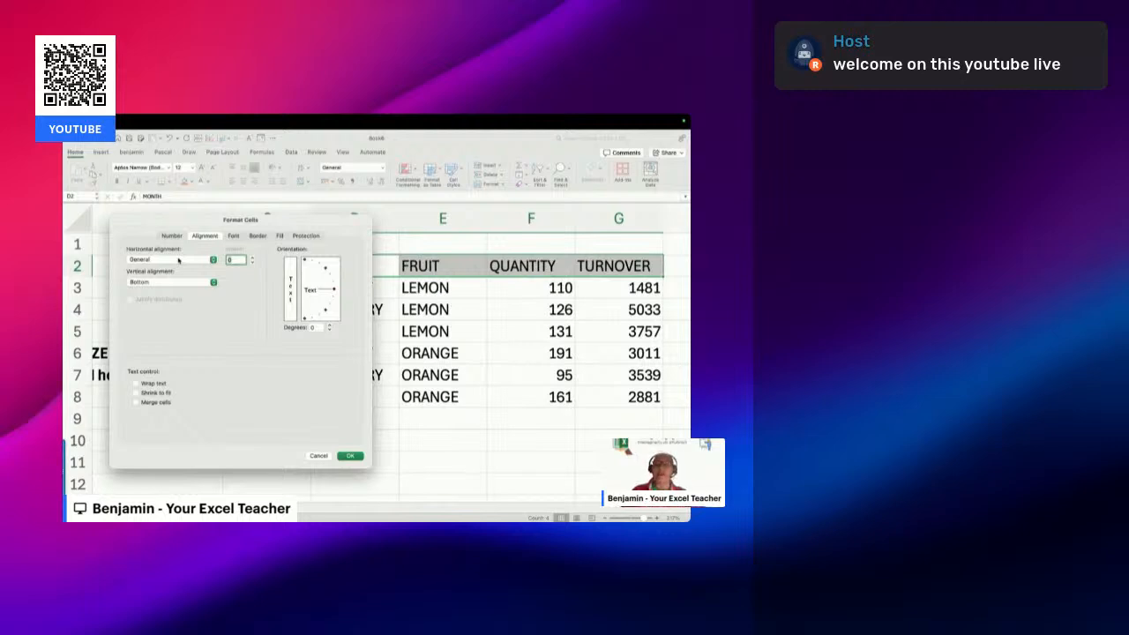
left_click(178, 260)
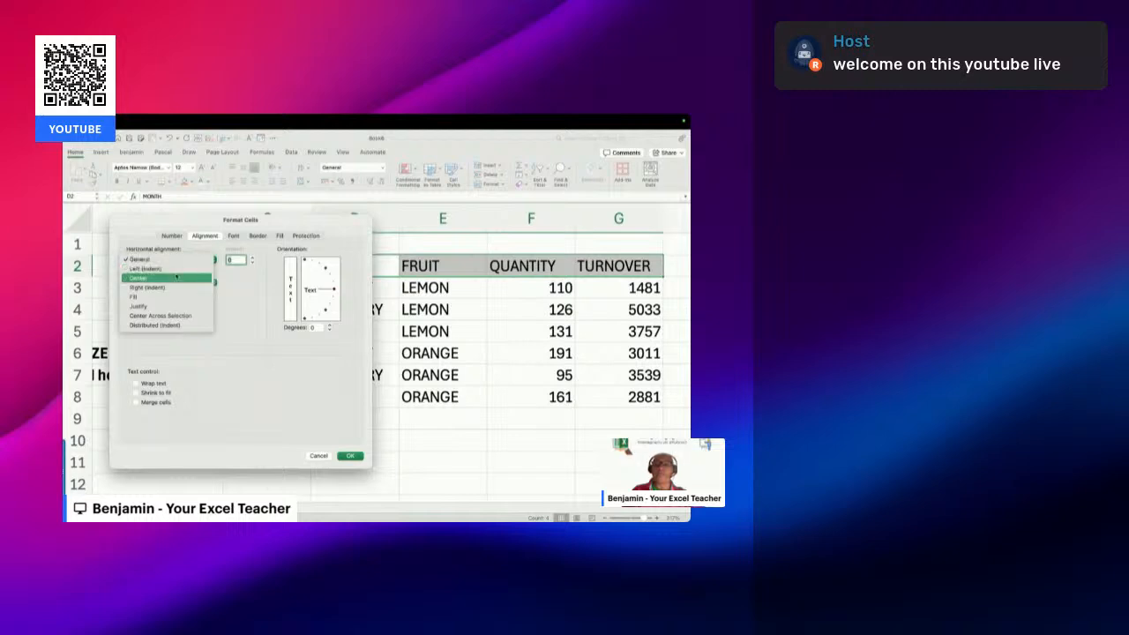
left_click(176, 278)
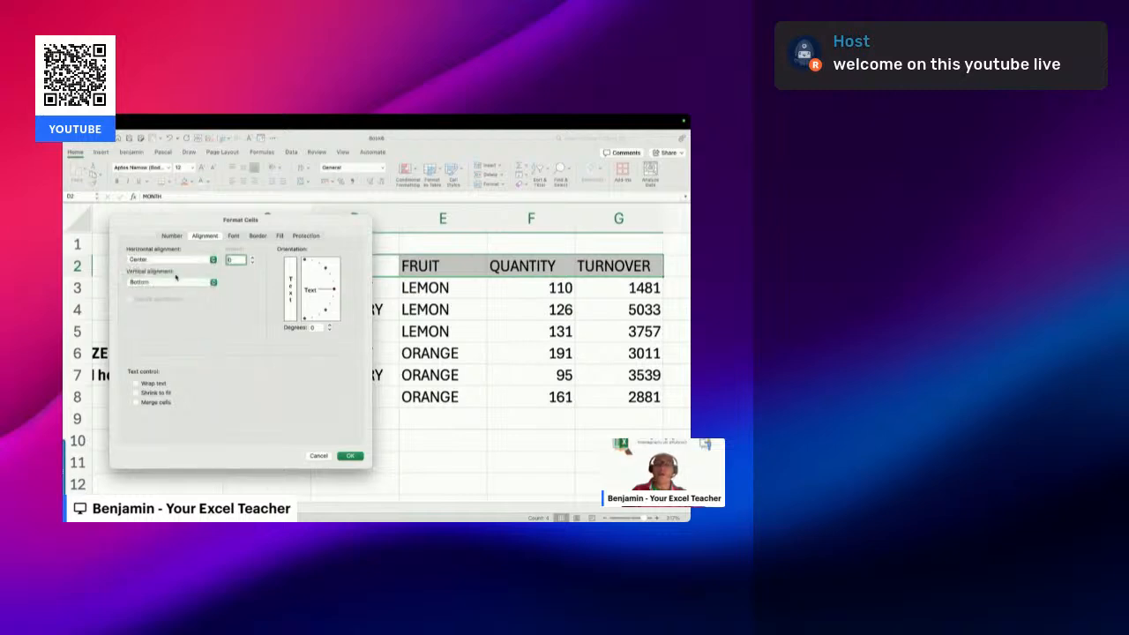
left_click(349, 456)
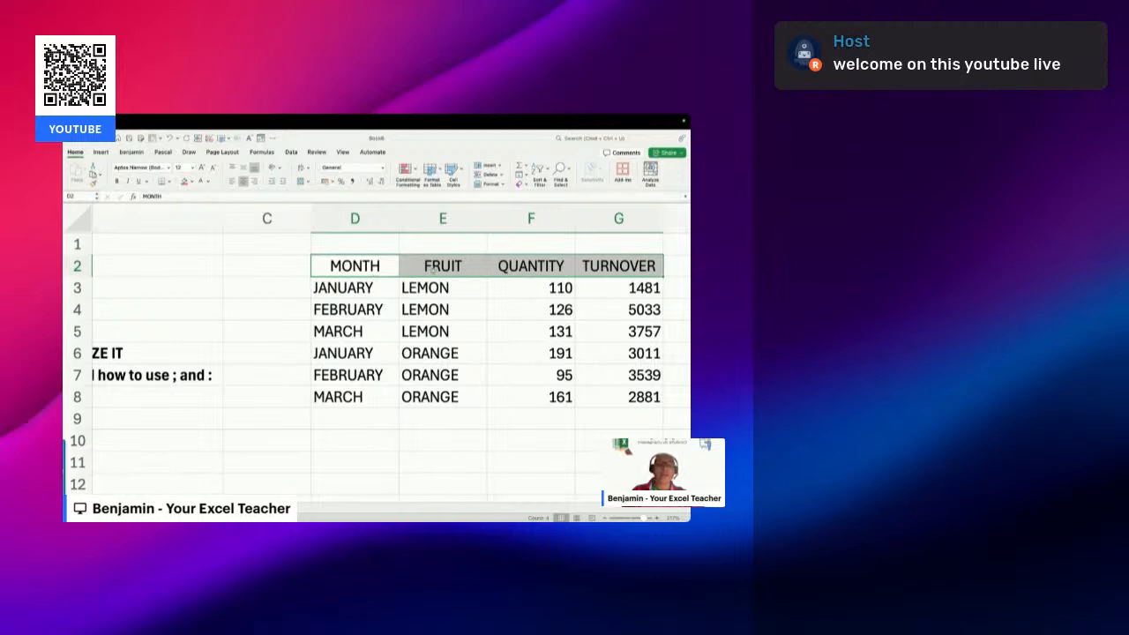
key("super+z")
Reopen Format Cells for the header cells D2:G2 and set their horizontal alignment to Center
right_click(375, 272)
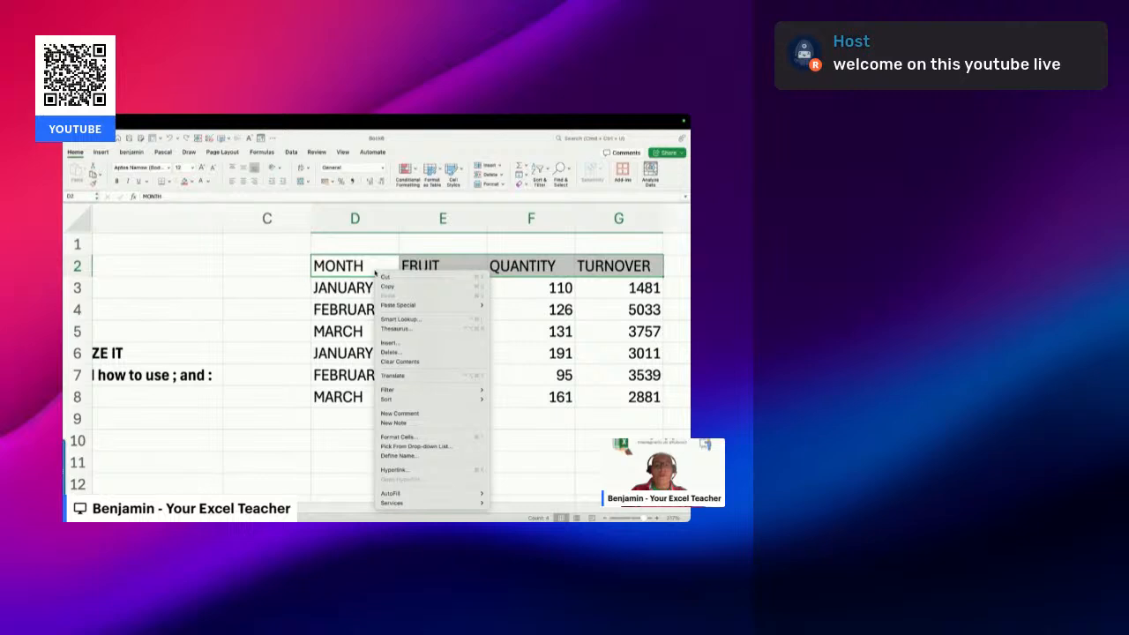
left_click(402, 436)
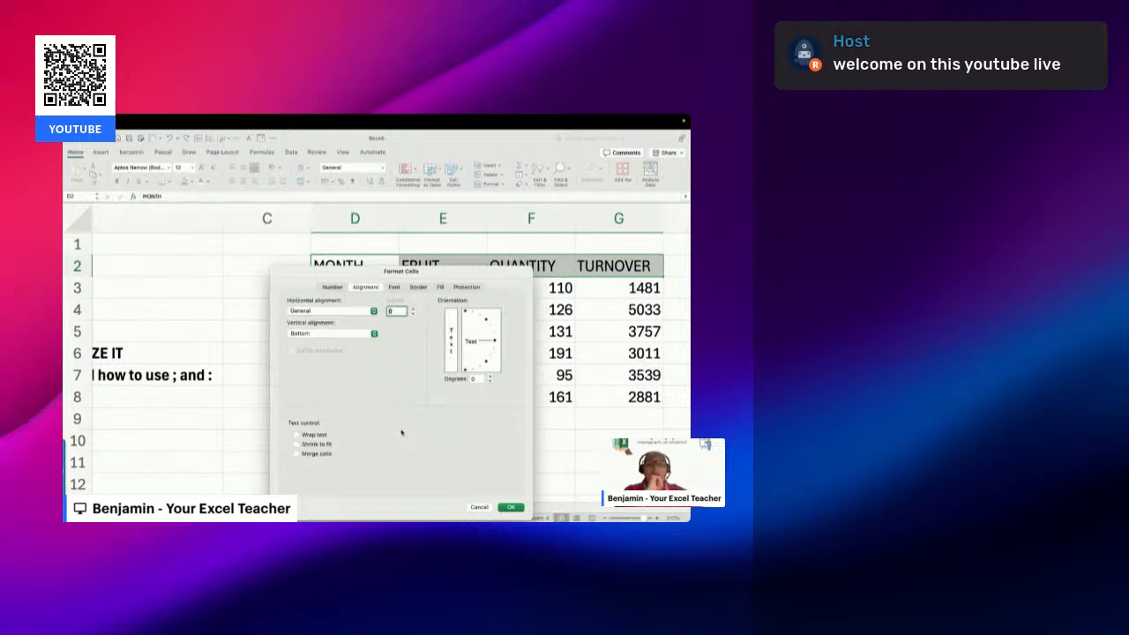
left_click(328, 312)
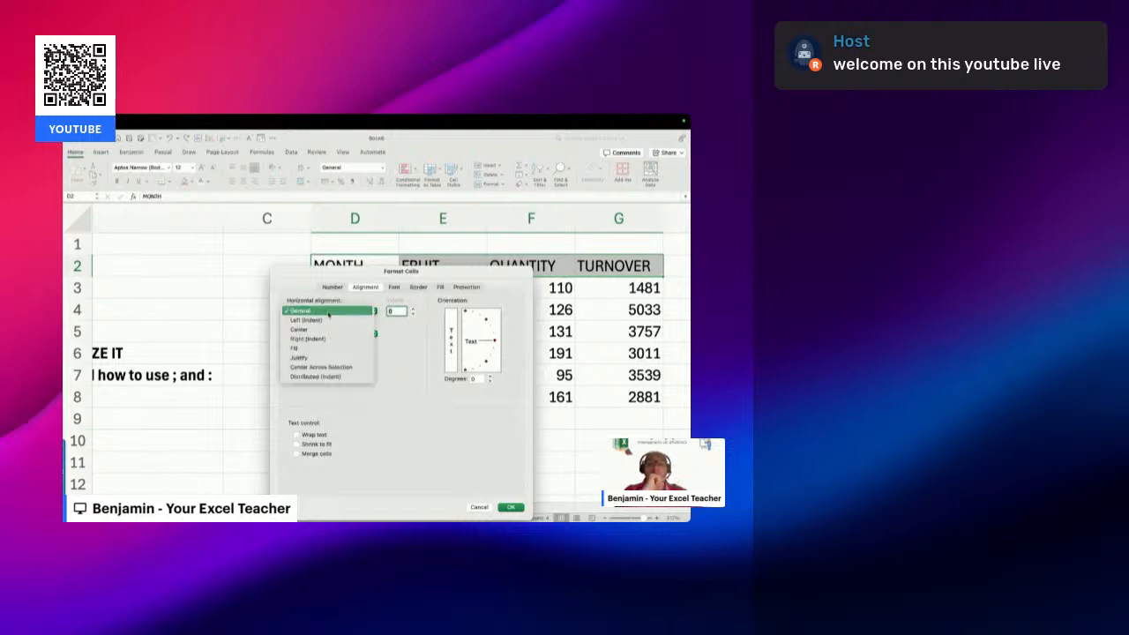
left_click(328, 331)
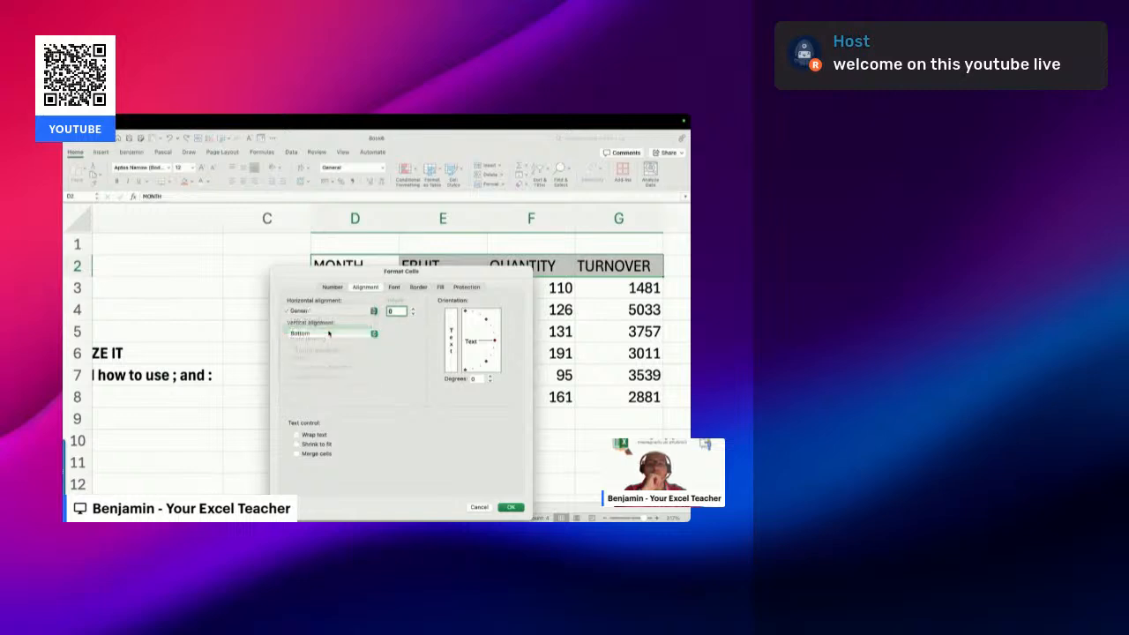
left_click_drag(336, 274, 184, 242)
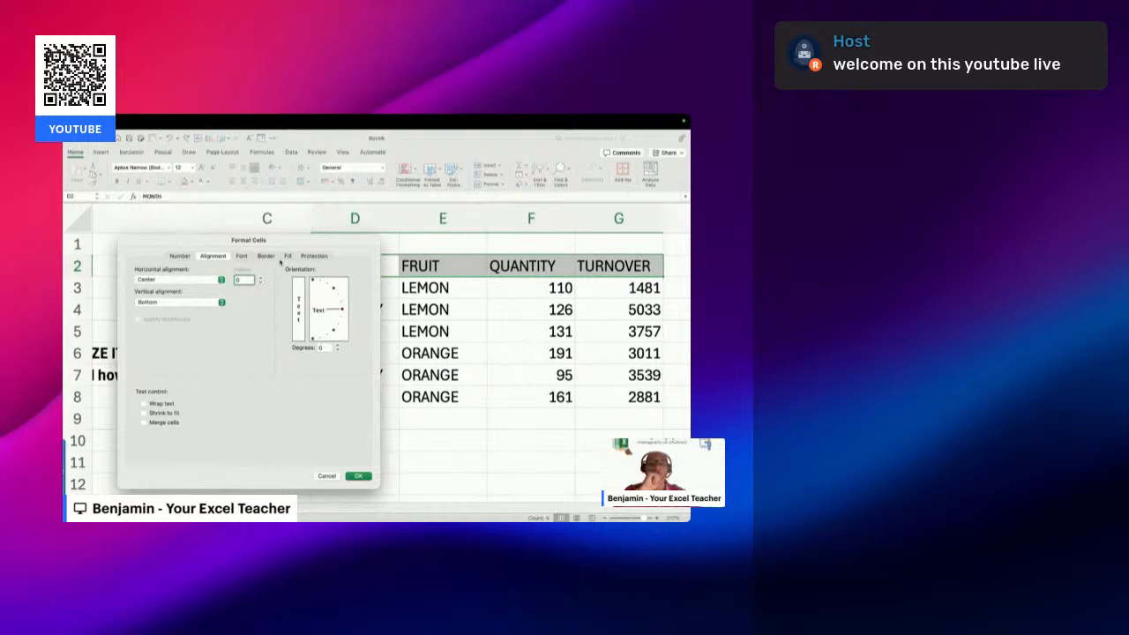
Choose the green theme colour as the background fill for the header cells
left_click(288, 256)
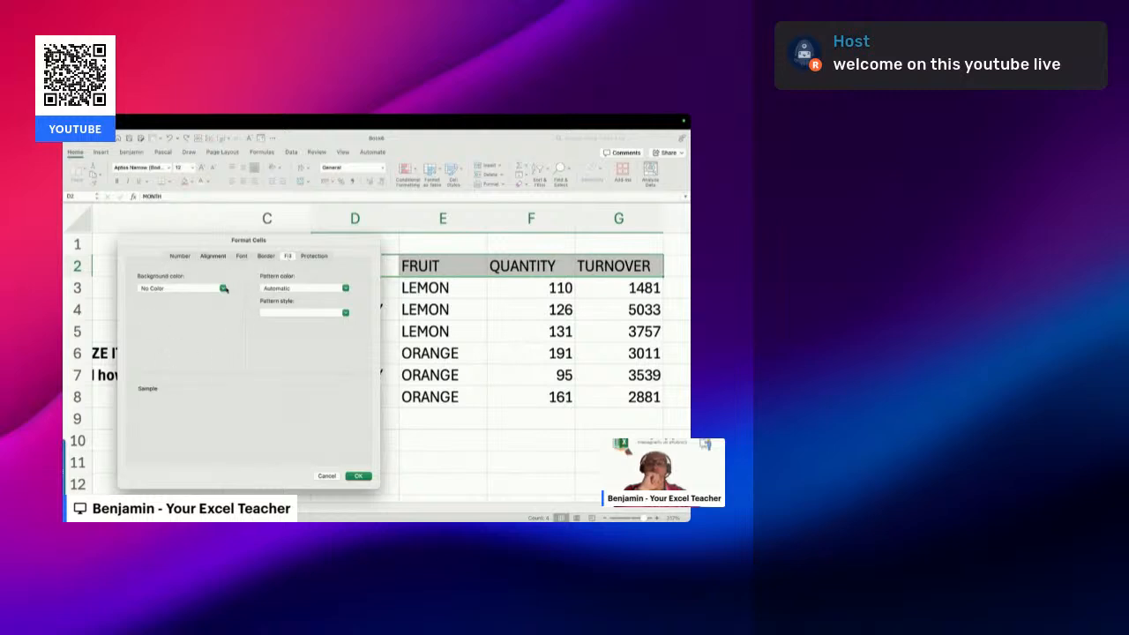
left_click(223, 289)
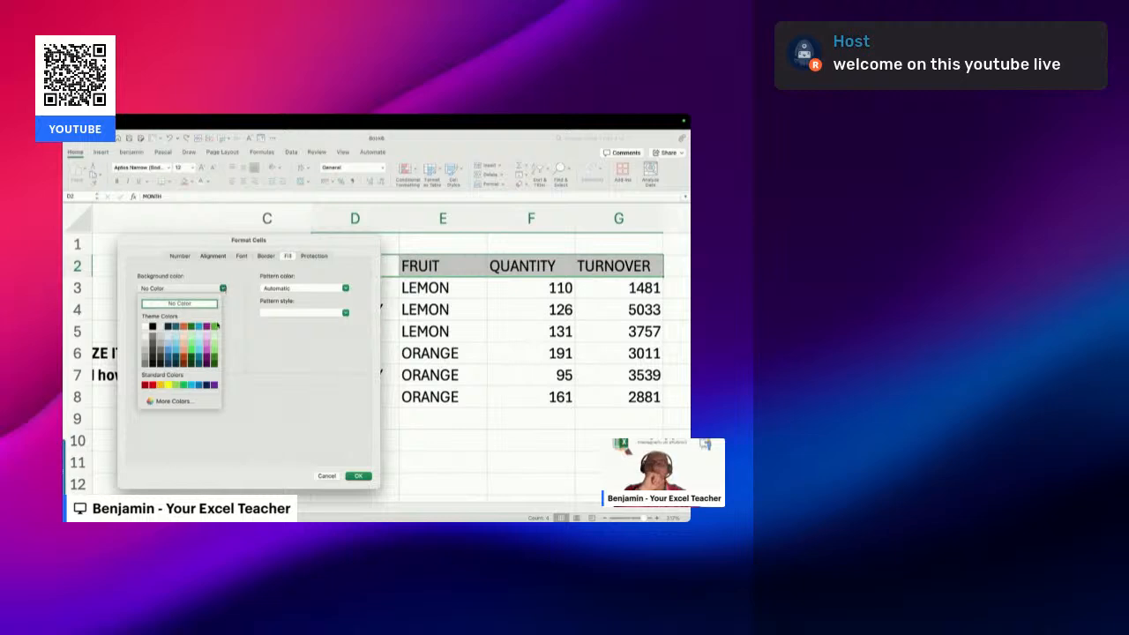
left_click(216, 327)
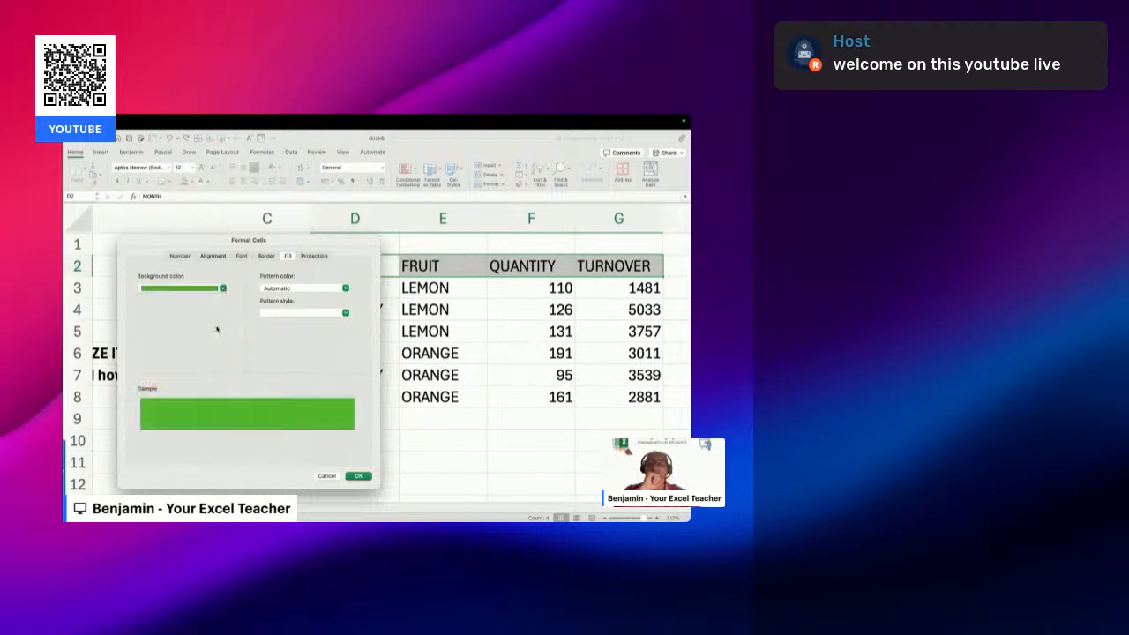
Choose a white font colour and the Bold style for the header cells, and apply the Format Cells changes
left_click(240, 256)
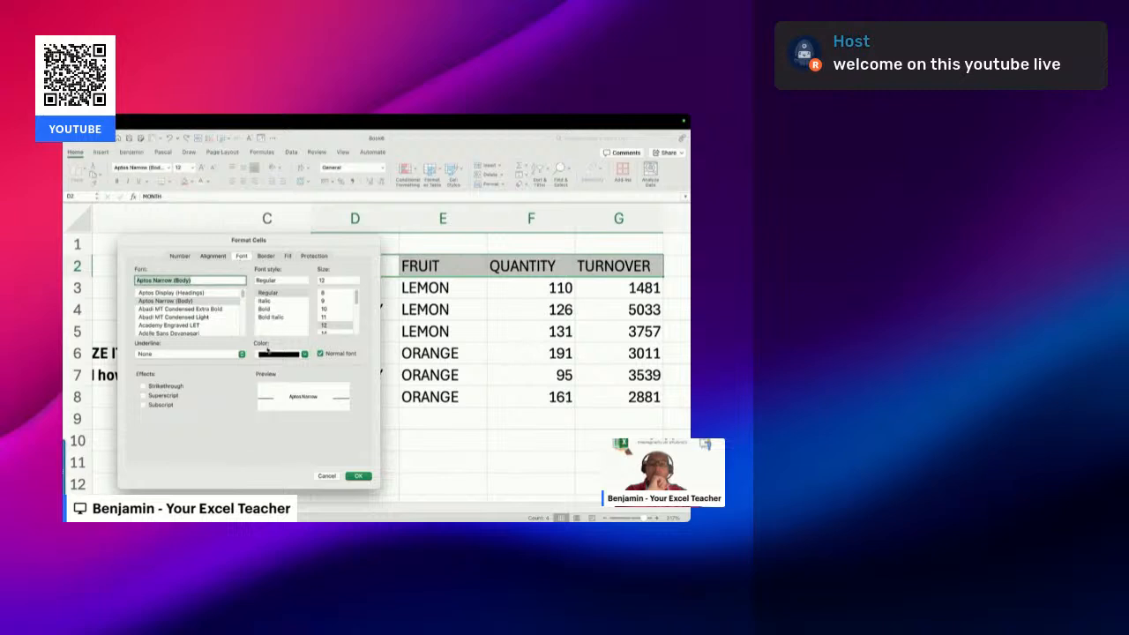
left_click(270, 355)
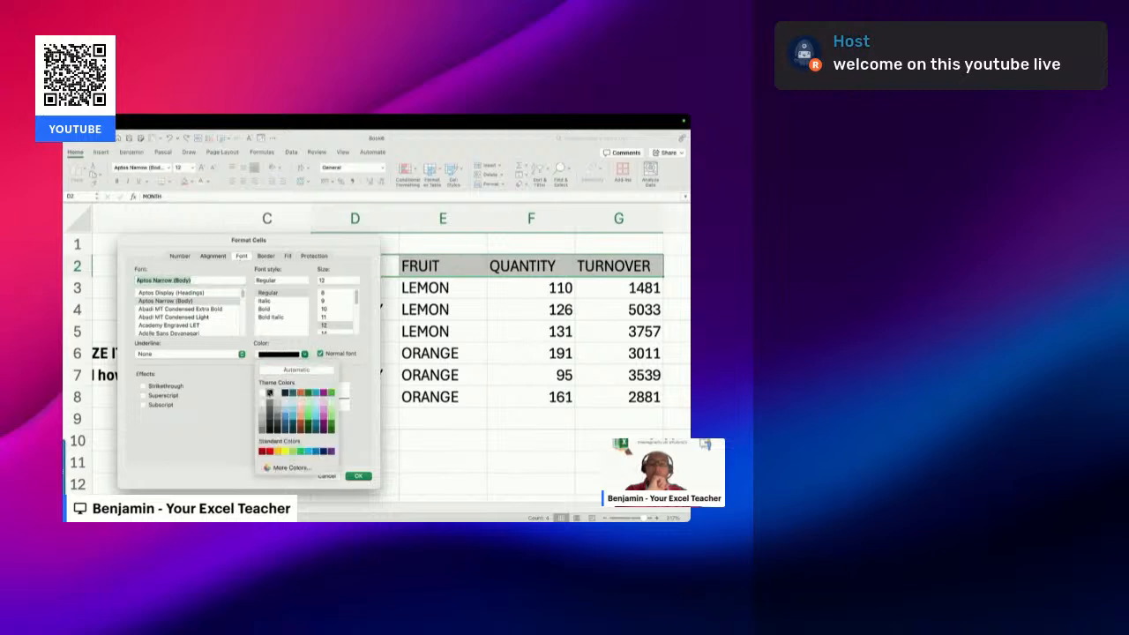
left_click(262, 394)
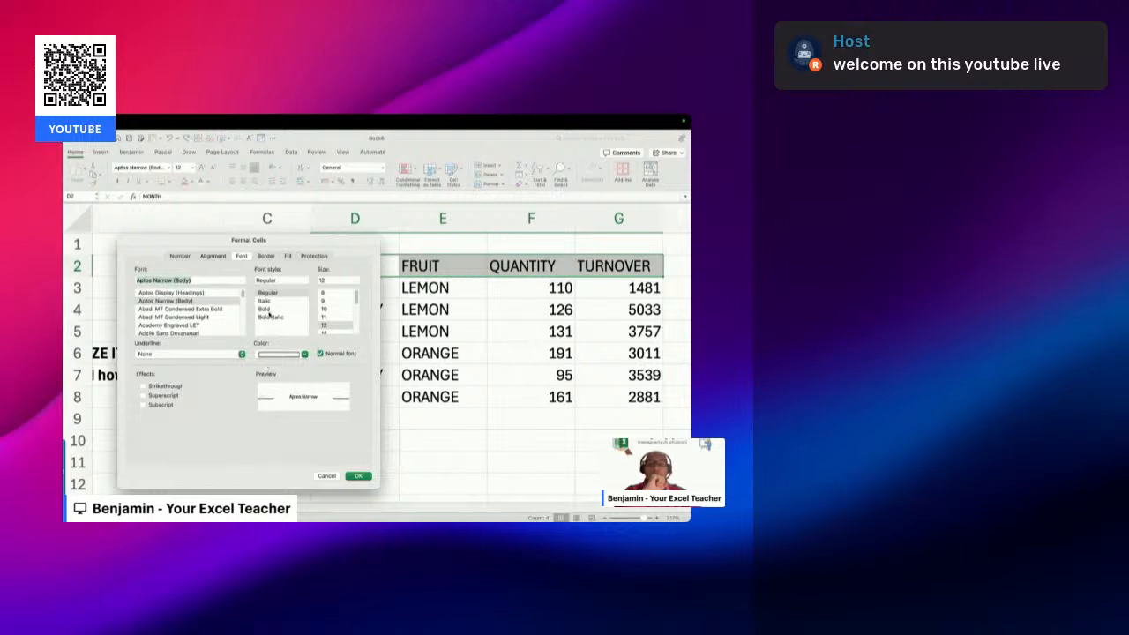
left_click(269, 310)
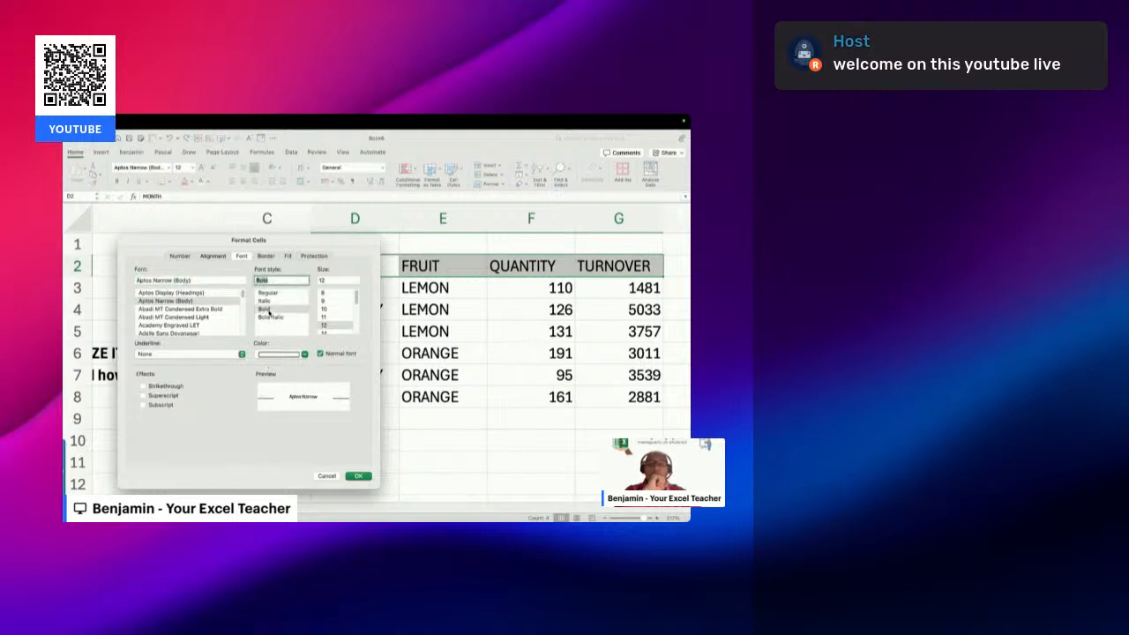
left_click(360, 477)
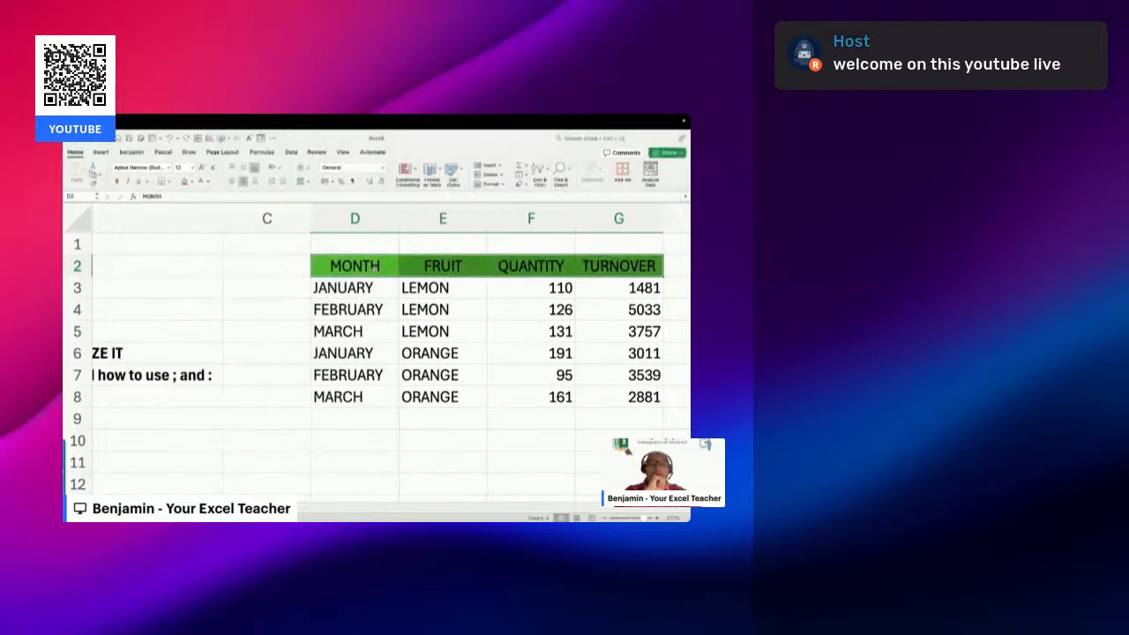
Reopen Format Cells for the header cells D2:G2 and set their font colour to white
right_click(373, 268)
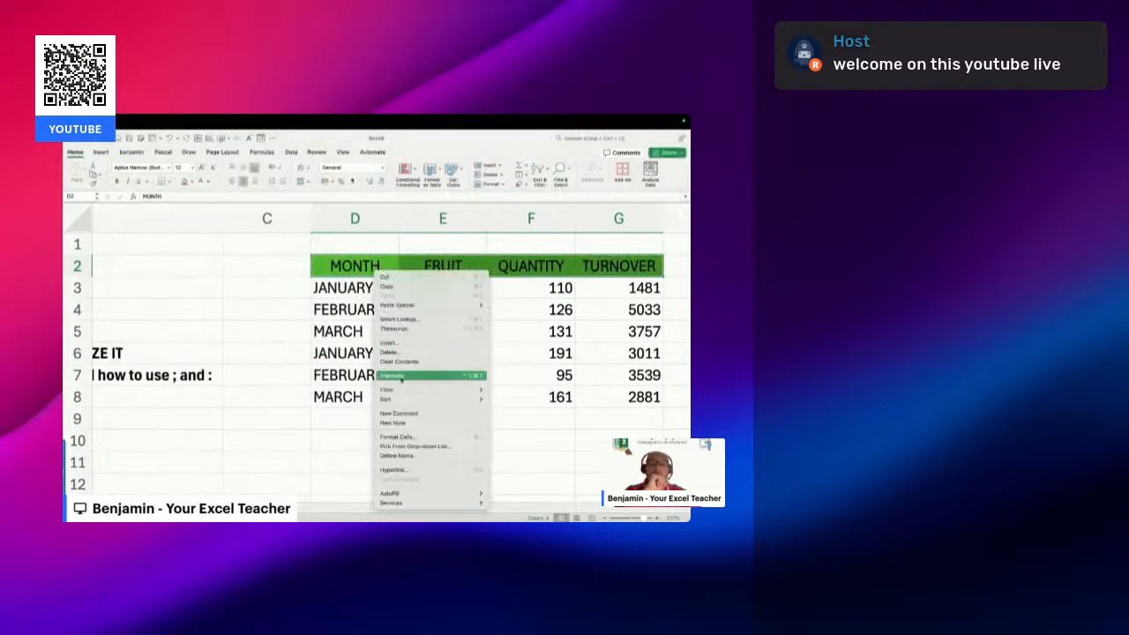
left_click(401, 437)
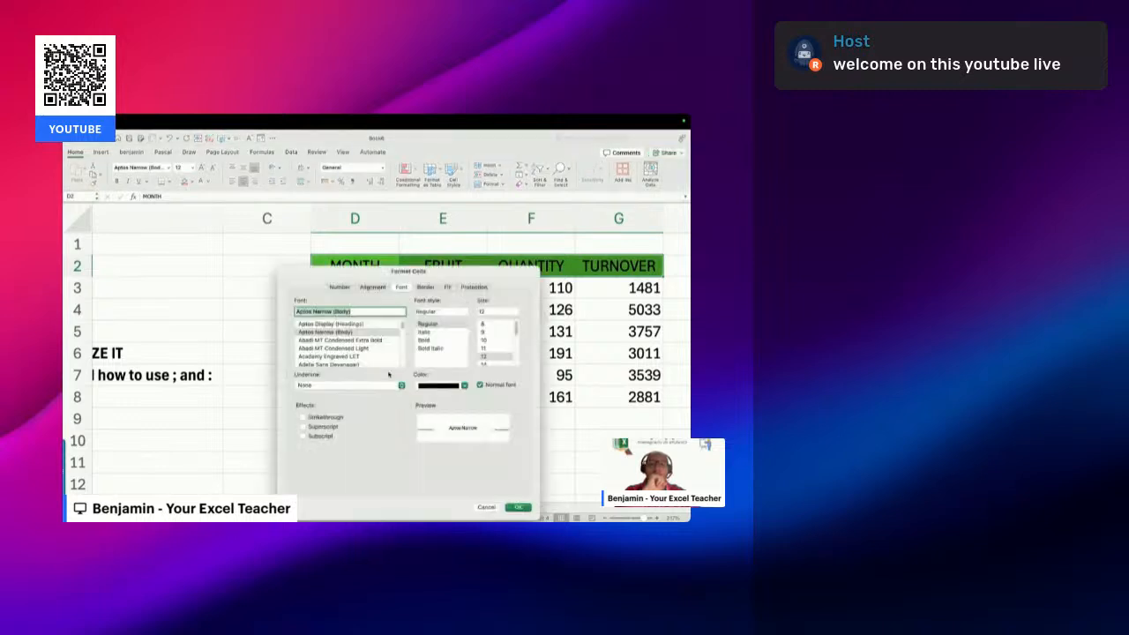
left_click(447, 389)
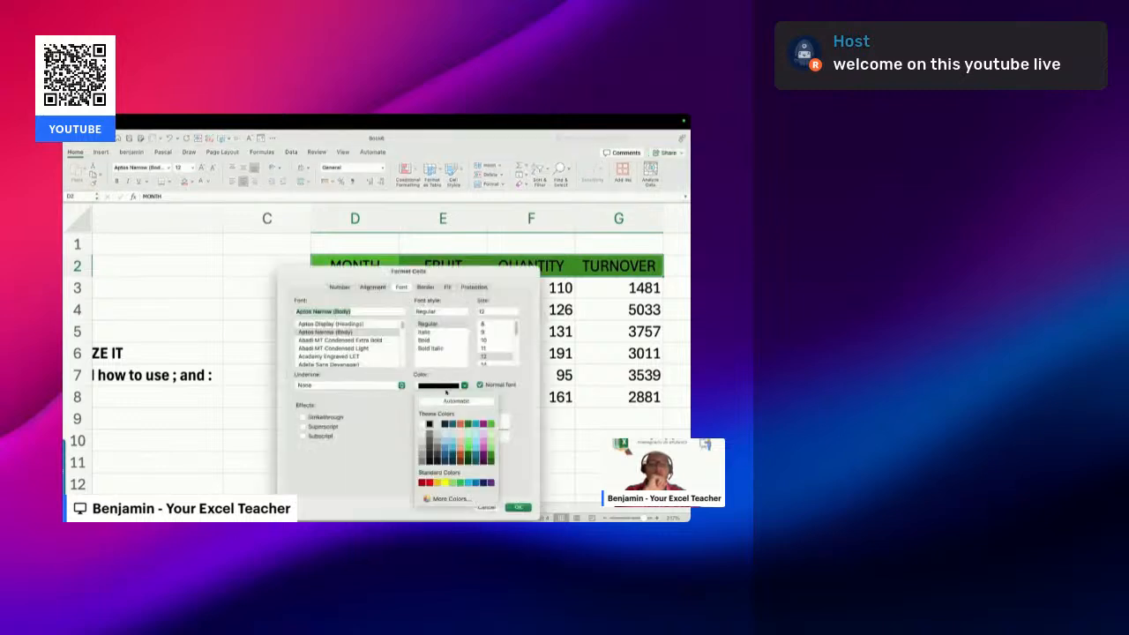
left_click(423, 424)
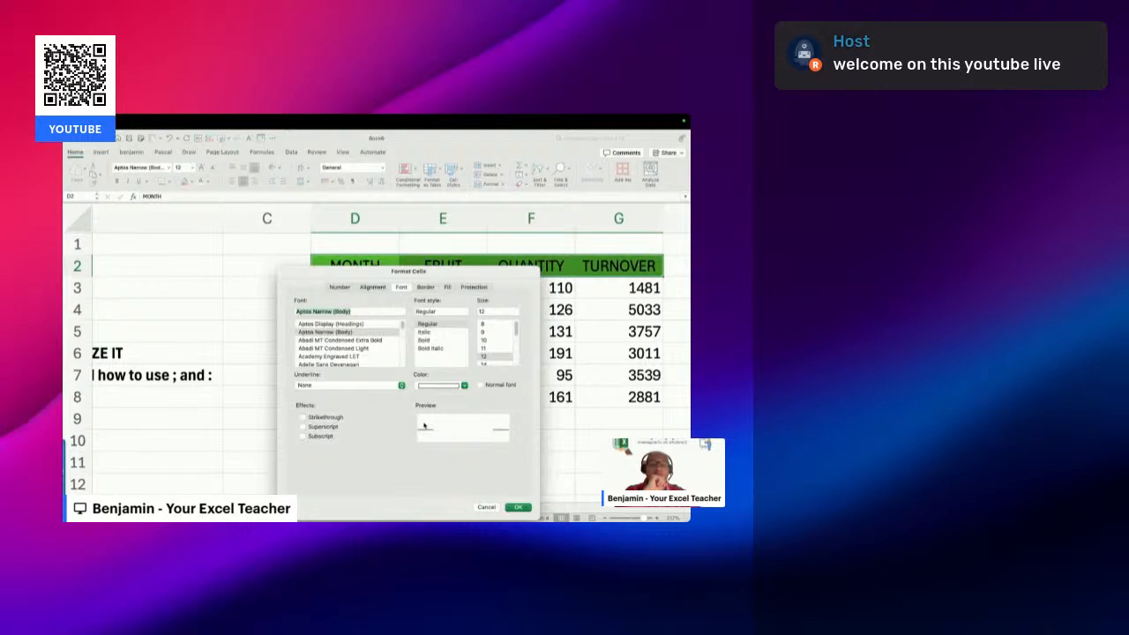
left_click(521, 508)
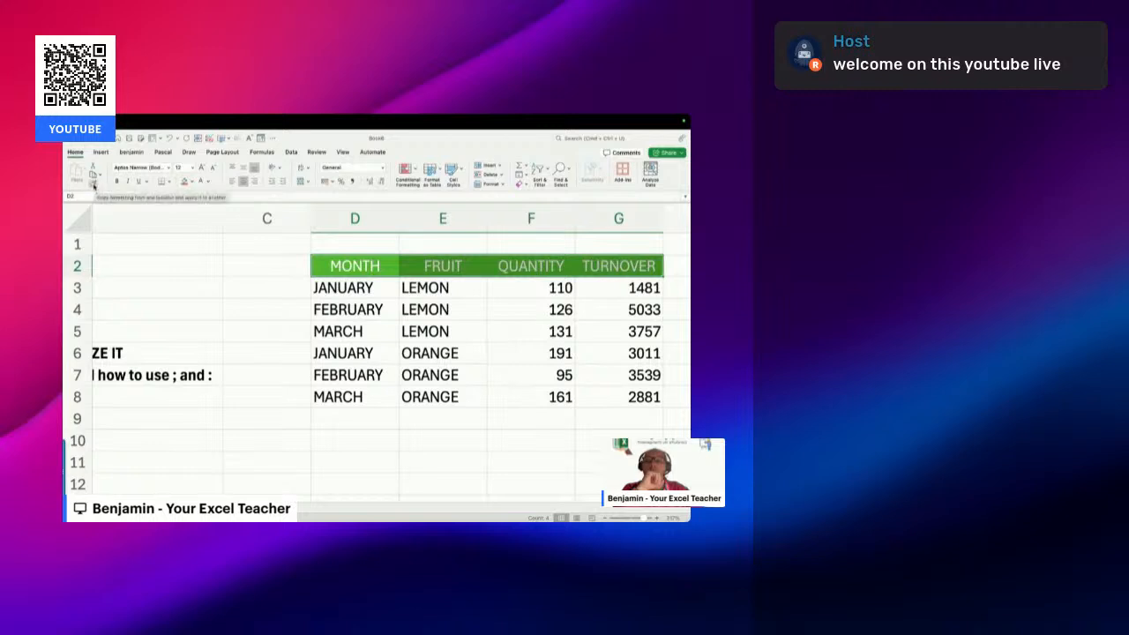
Try copying the header format onto the month cells D3:D8 with Format Painter, and undo the change
left_click(93, 184)
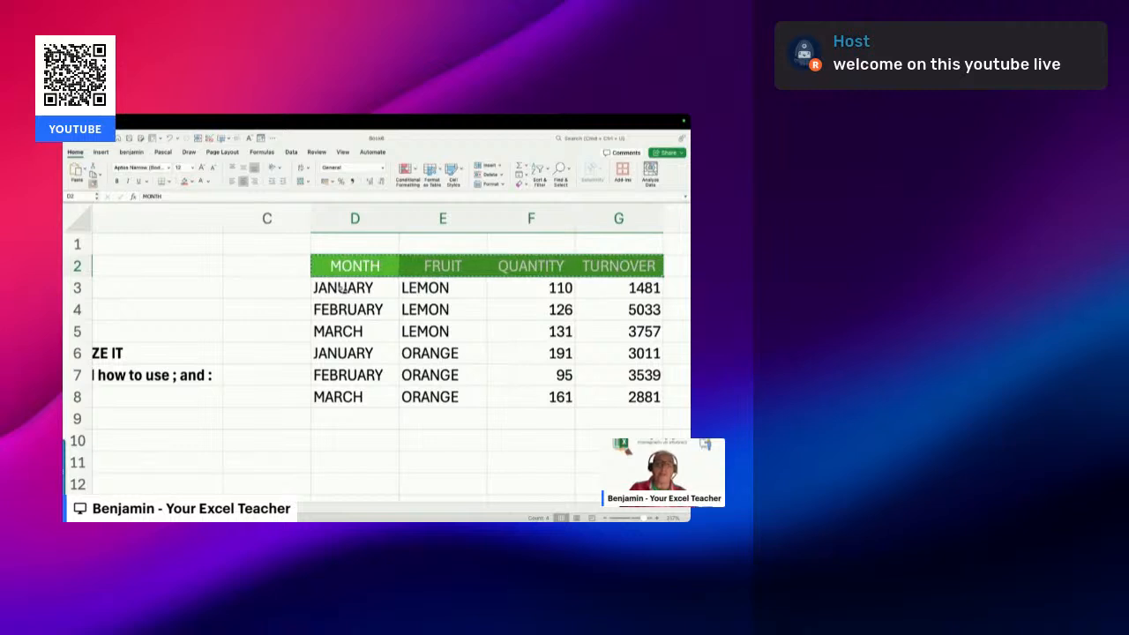
left_click_drag(341, 290, 347, 397)
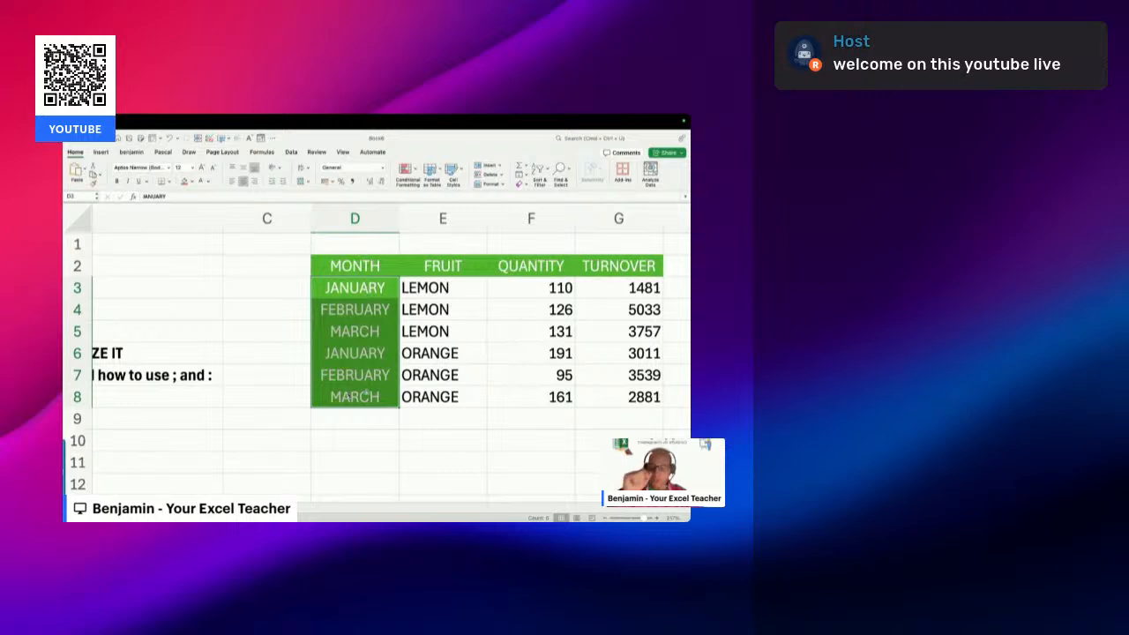
key("super+z")
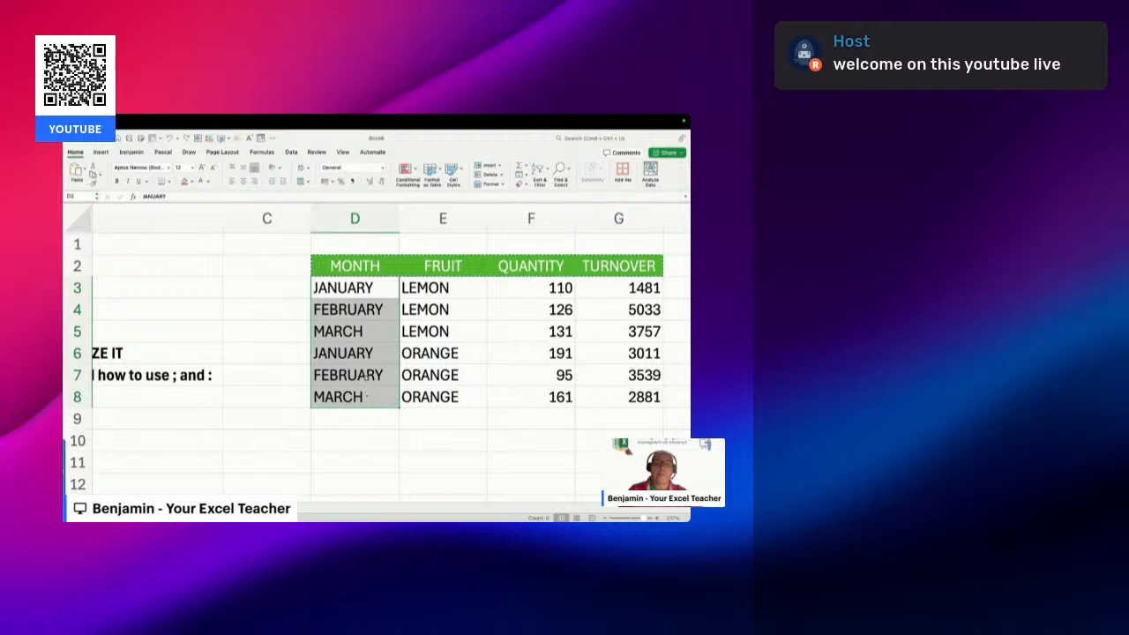
Lock Format Painter on the MONTH header cell D2 and paint its format onto each month cell in D3:D8
left_click(351, 267)
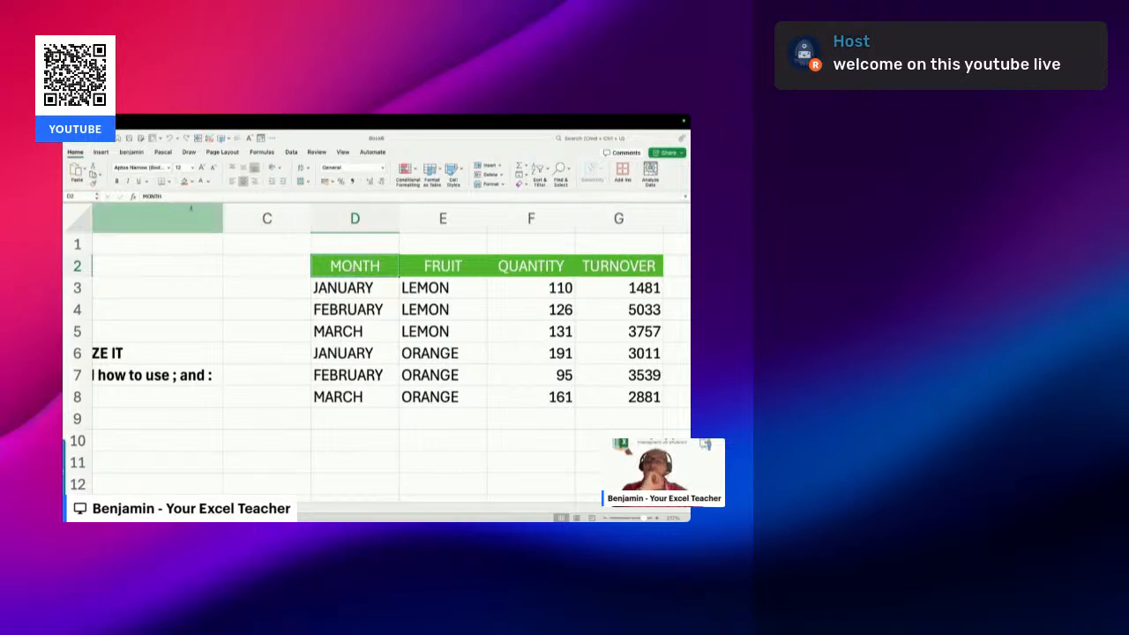
left_click(94, 183)
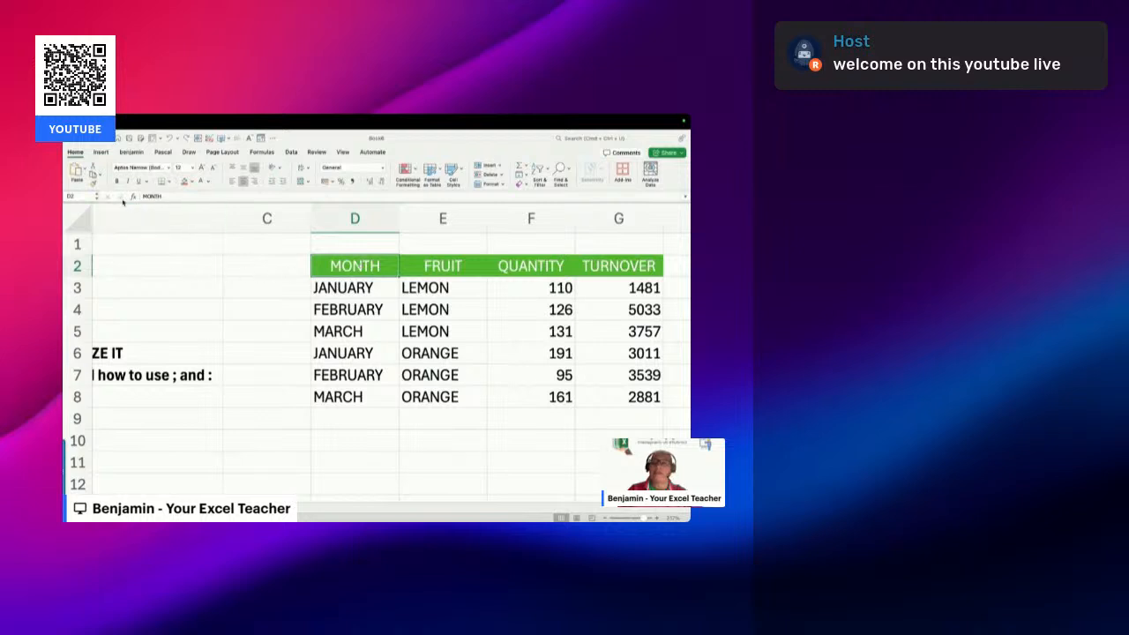
left_click(94, 183)
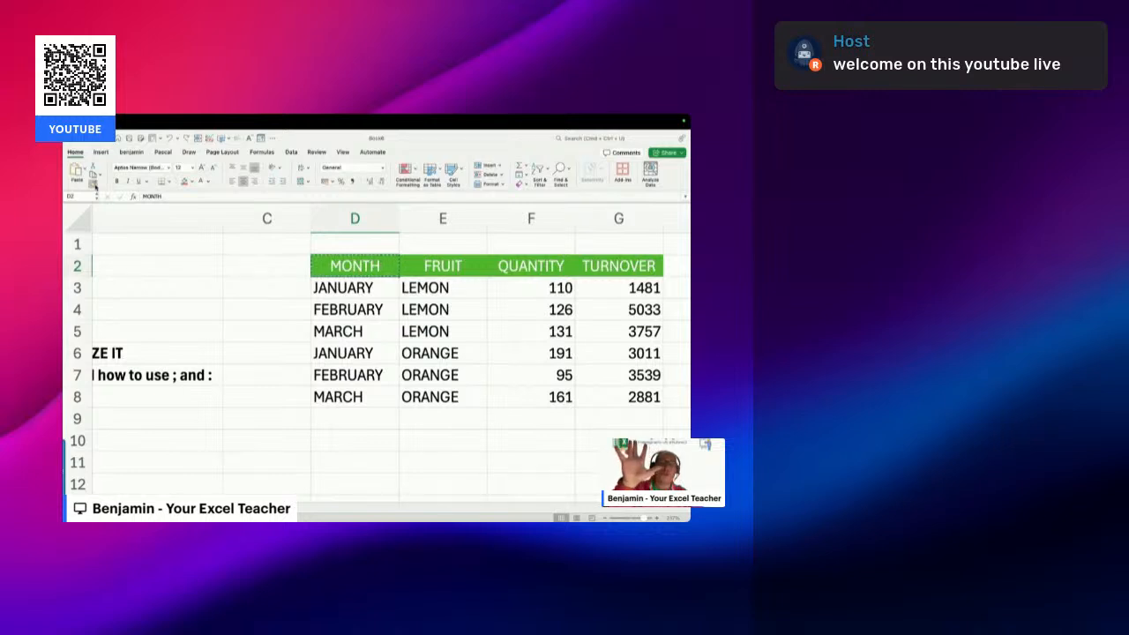
left_click(370, 290)
left_click(378, 334)
left_click(380, 377)
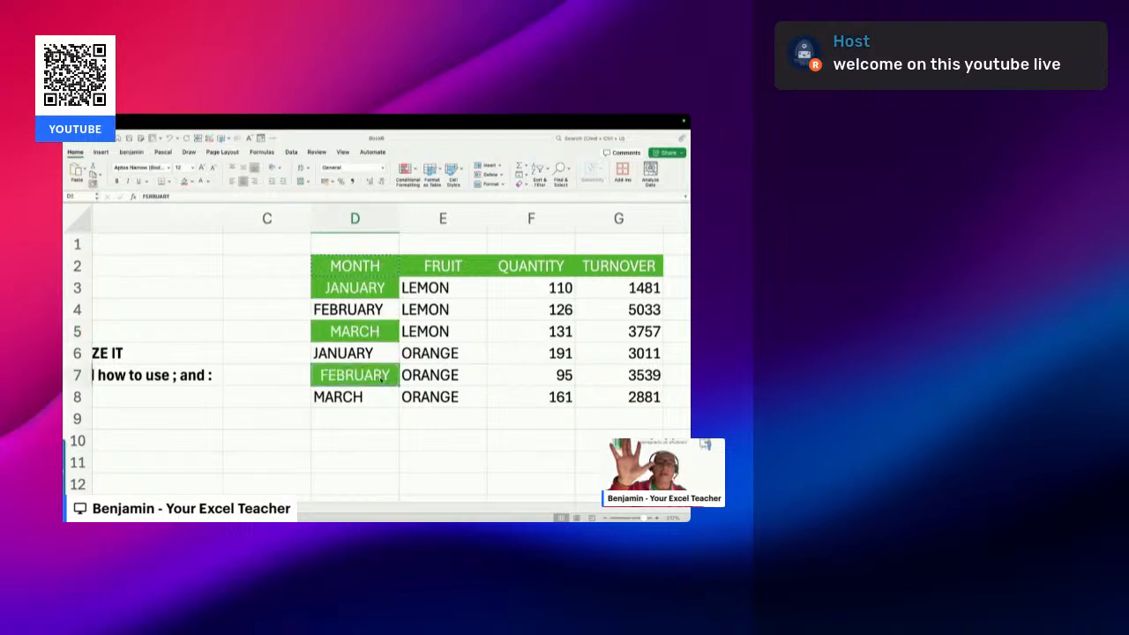
left_click(375, 399)
left_click(376, 355)
left_click(378, 312)
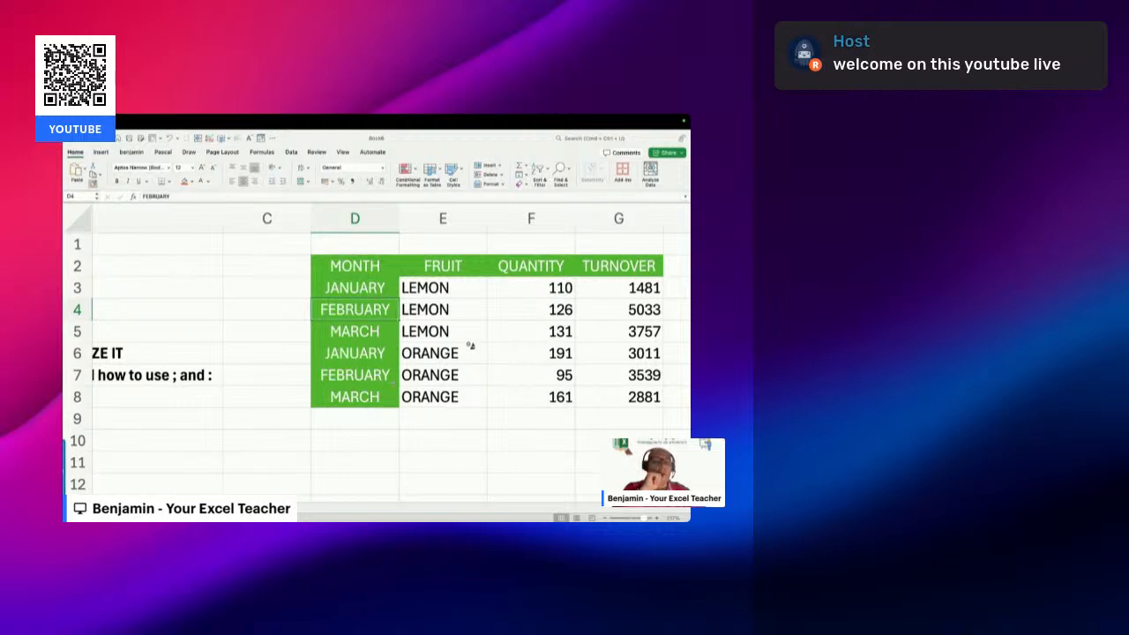
Select the data cells E3:G8 and open their border settings in Format Cells, keeping the table in view
left_click_drag(454, 291, 624, 398)
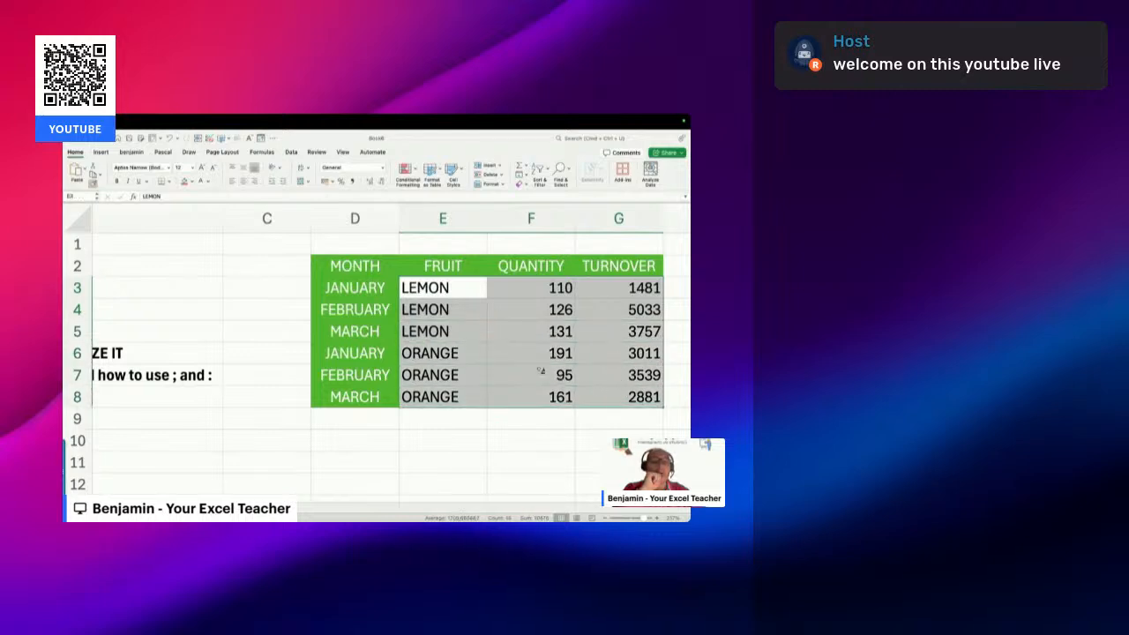
left_click(484, 427)
left_click(474, 445)
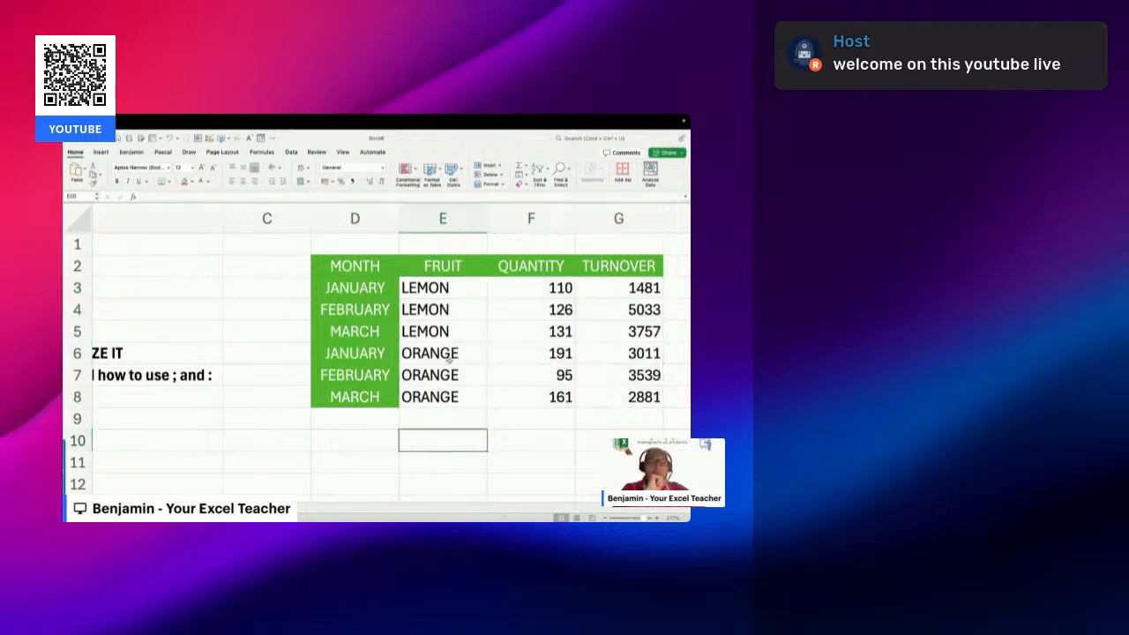
left_click_drag(434, 287, 605, 391)
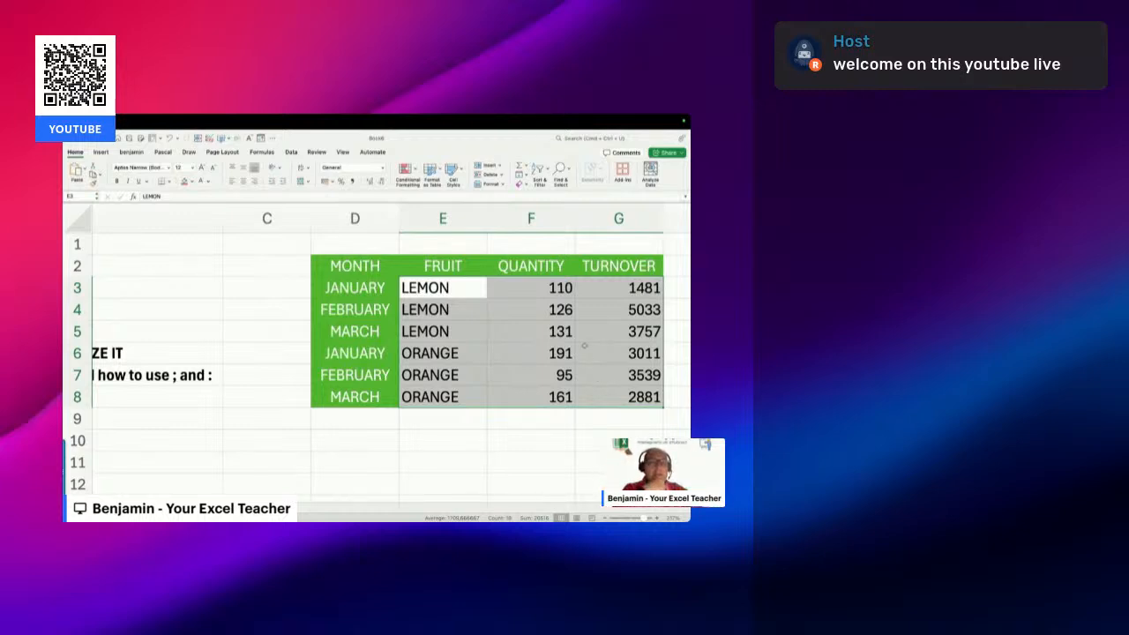
right_click(525, 286)
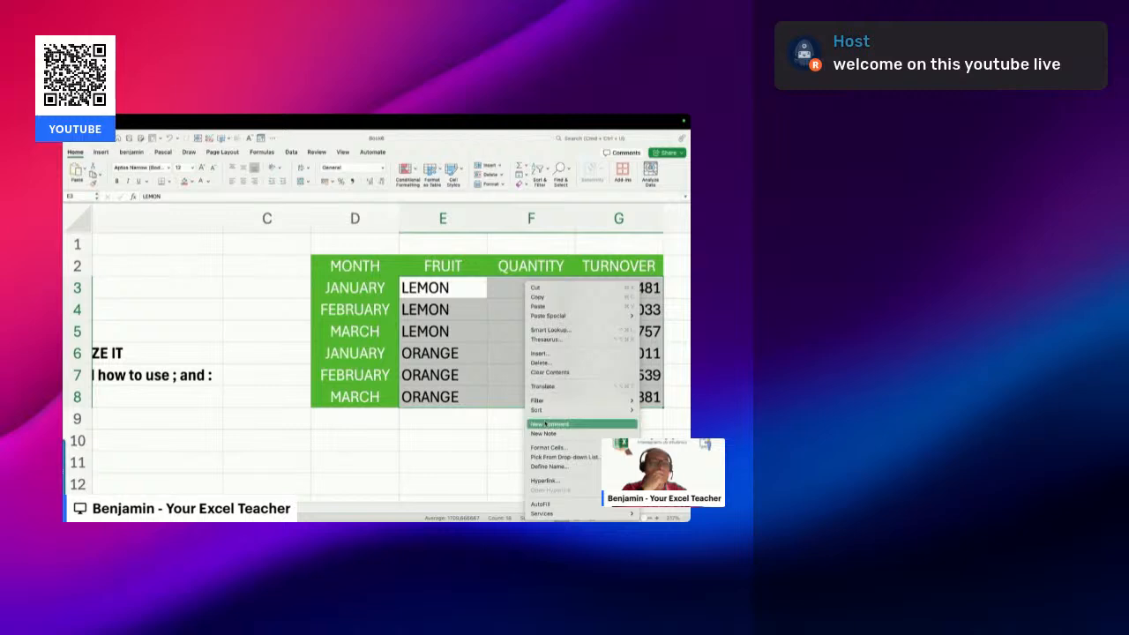
left_click(546, 449)
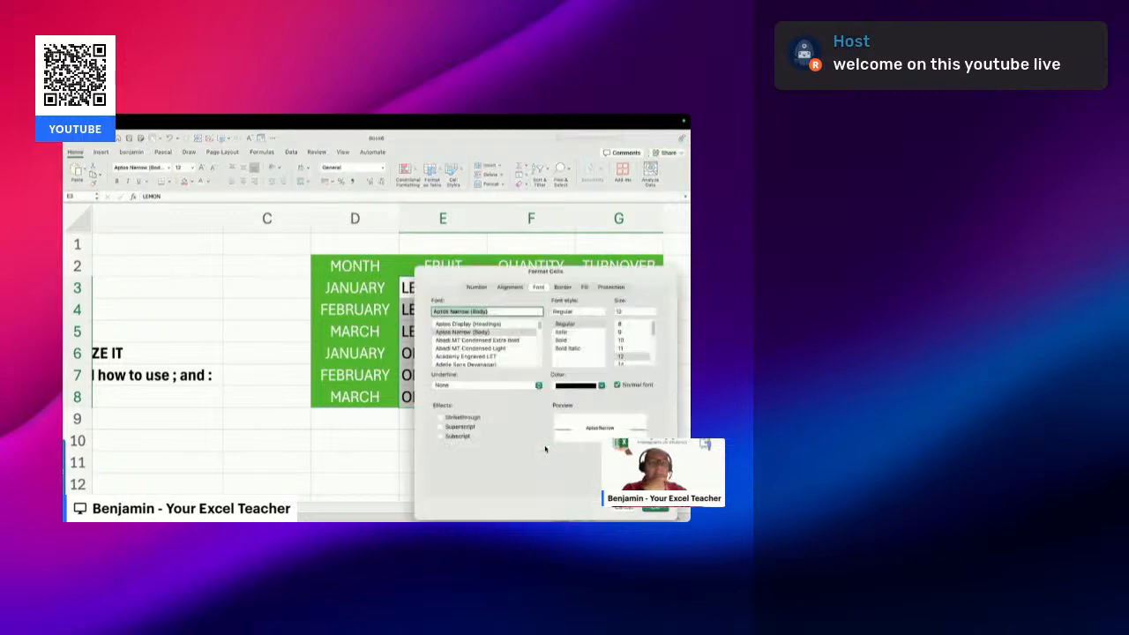
left_click(563, 287)
left_click_drag(559, 272, 275, 222)
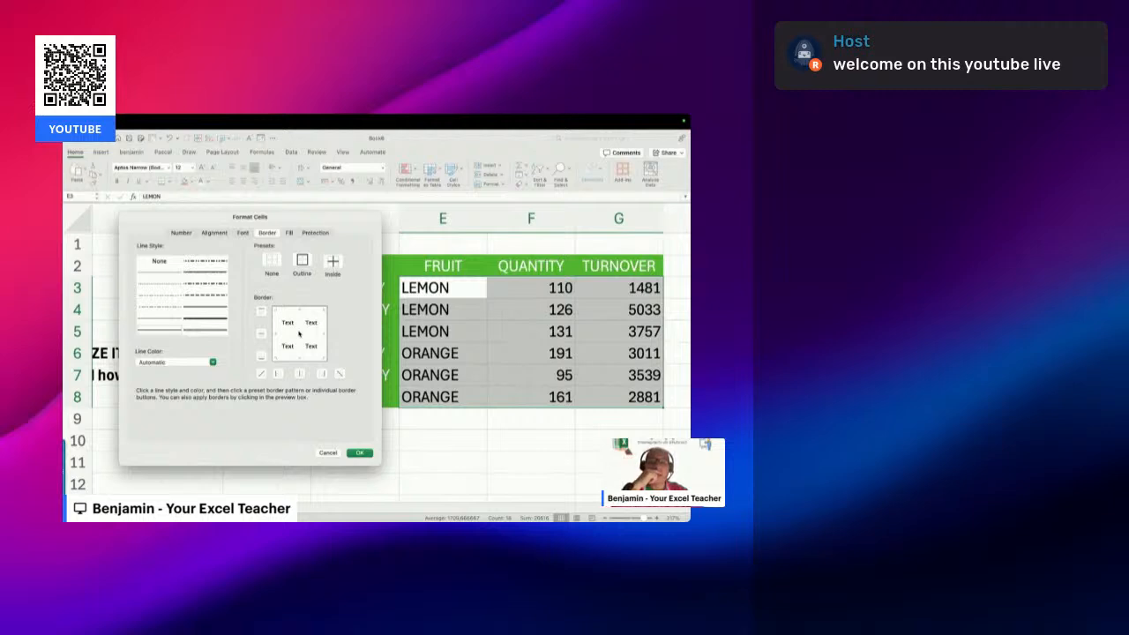
Choose the medium dashed line style and the purple theme colour for the borders of E3:G8
left_click(195, 298)
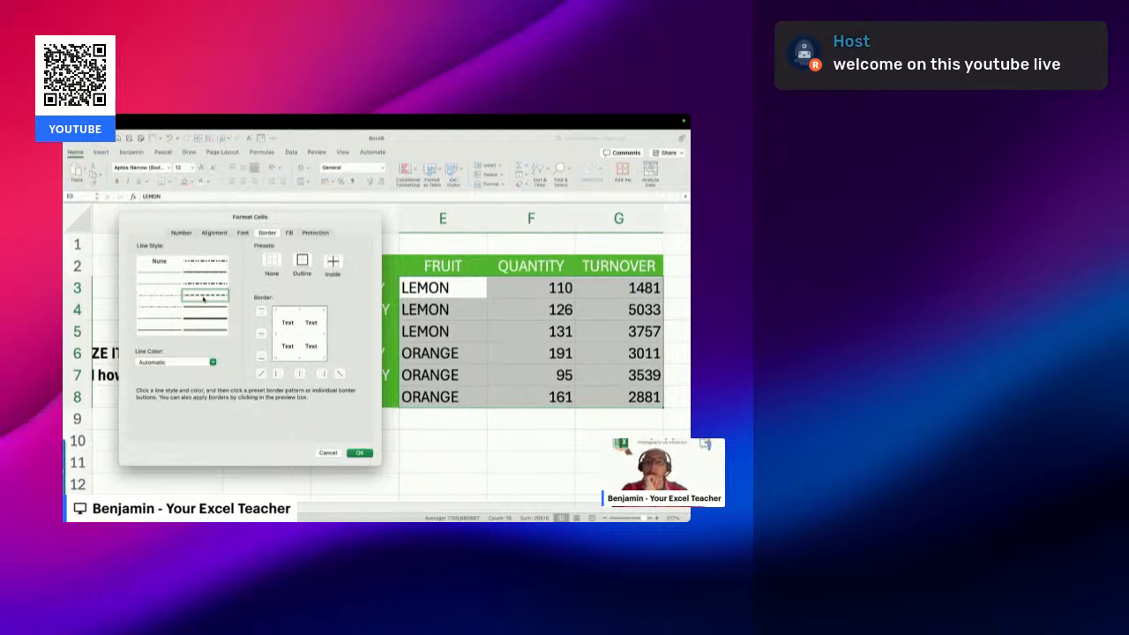
left_click(198, 363)
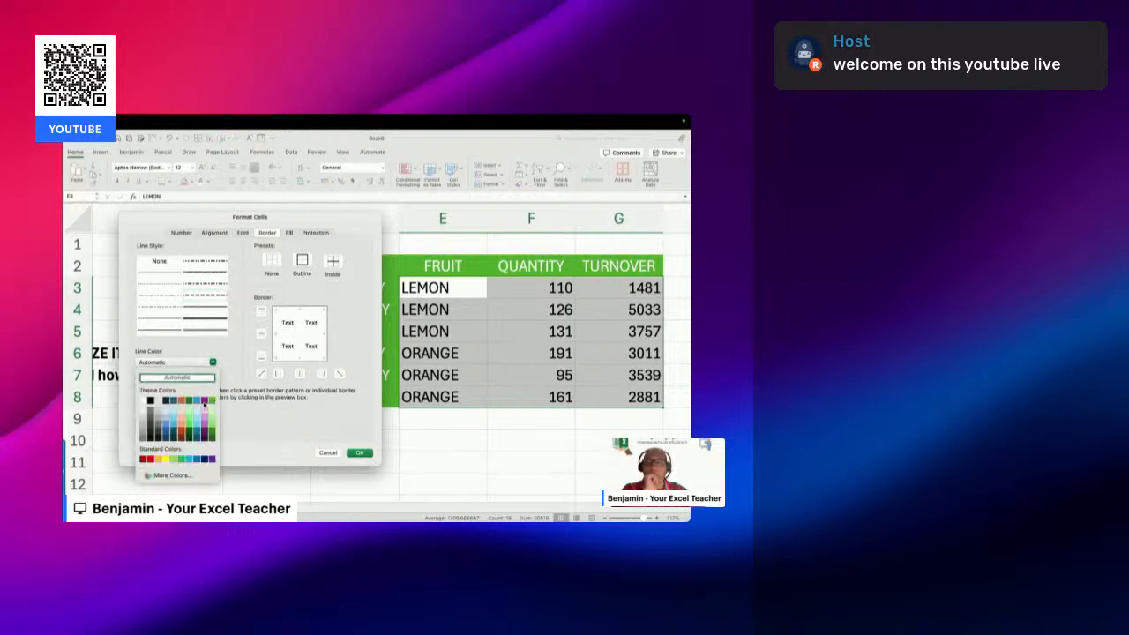
left_click(204, 402)
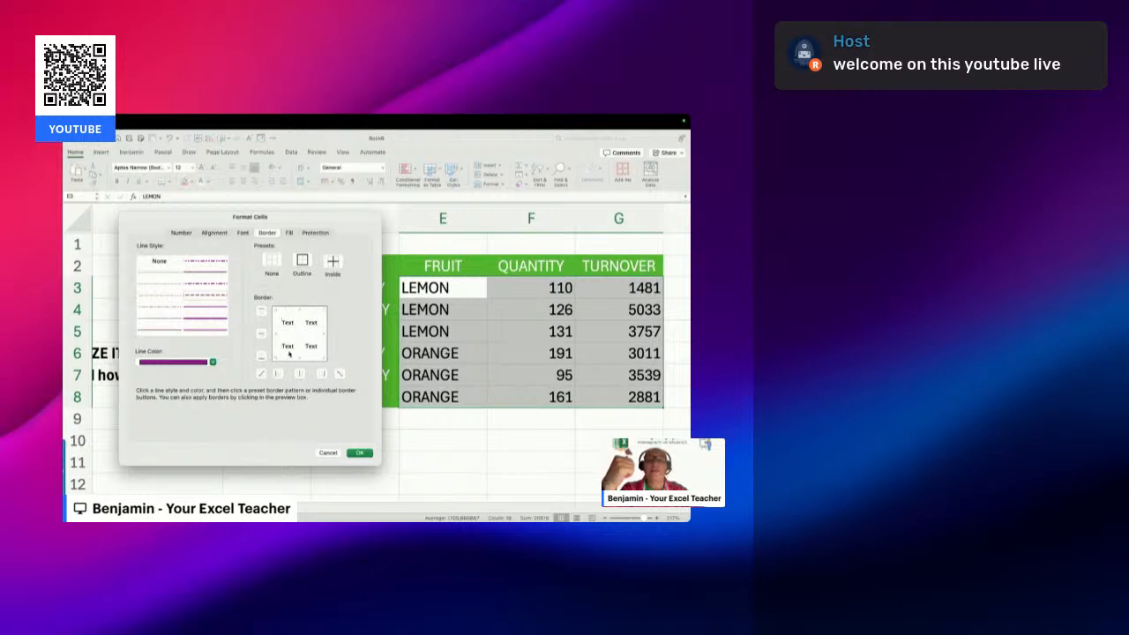
Try the Outline preset, clear it, and try individual top and bottom borders in the preview
left_click(303, 261)
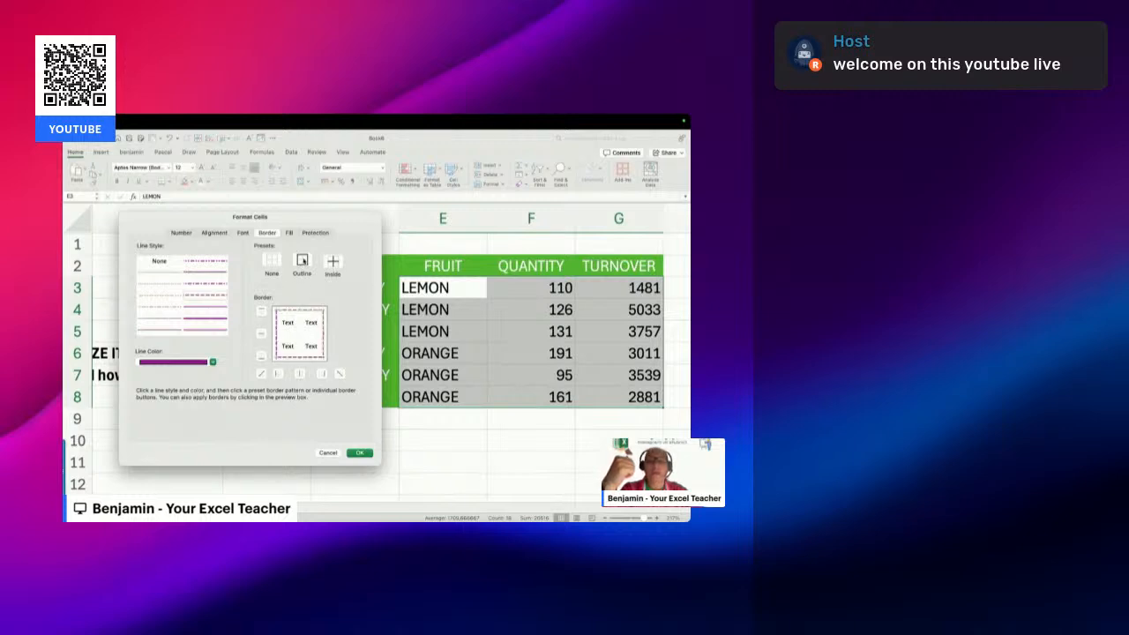
left_click(274, 263)
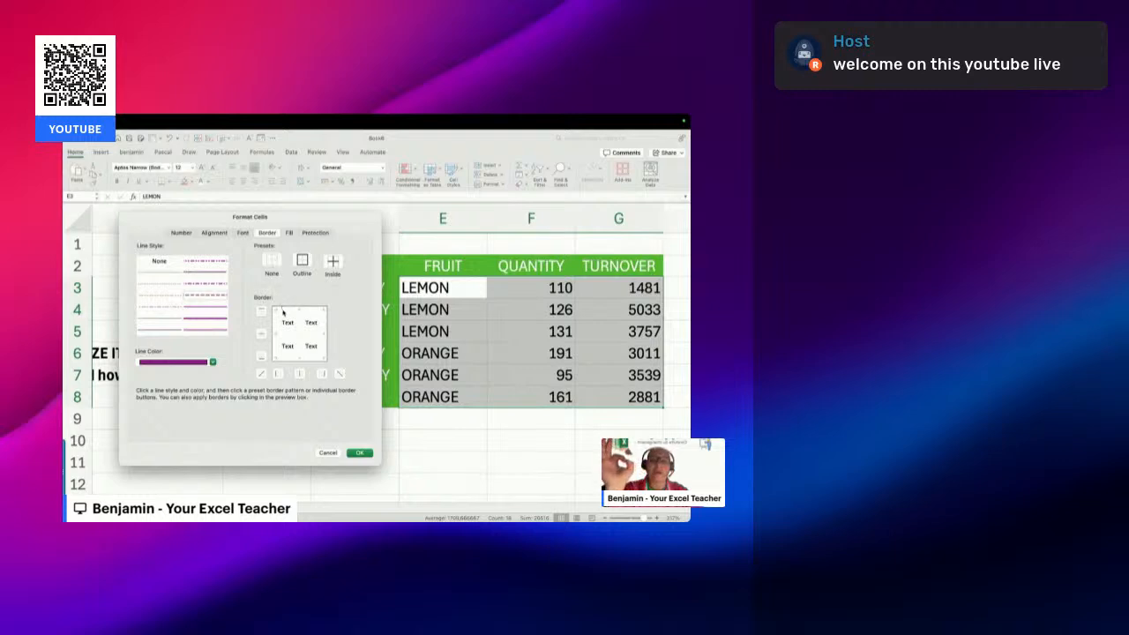
left_click(311, 322)
left_click(315, 358)
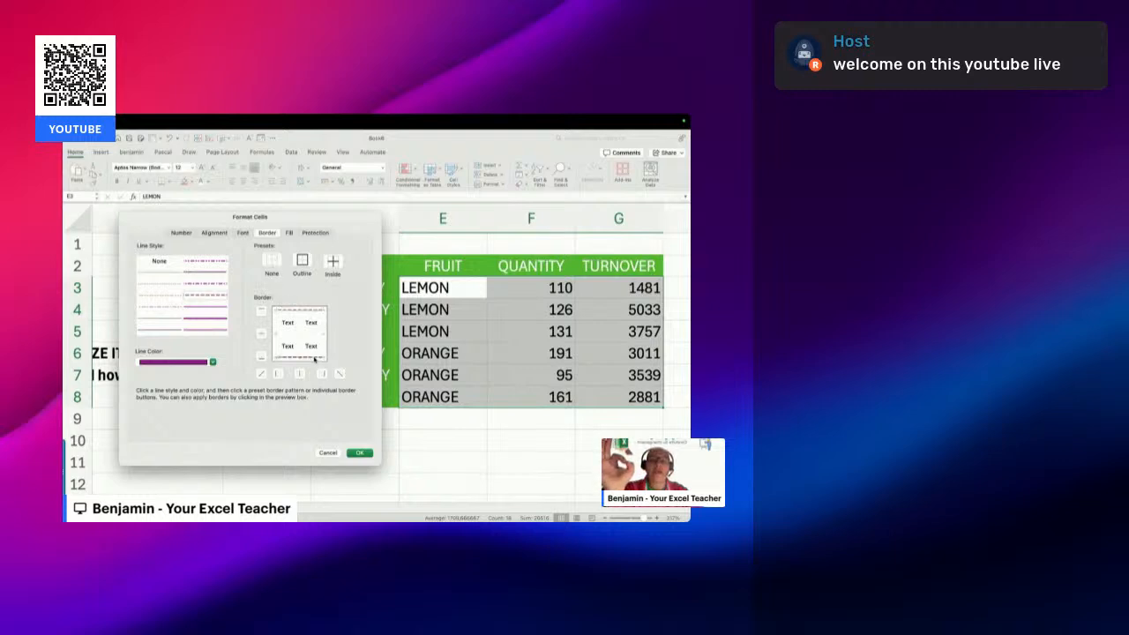
Apply the purple dashed borders to E3:G8 with both the Outline and Inside presets
left_click(303, 262)
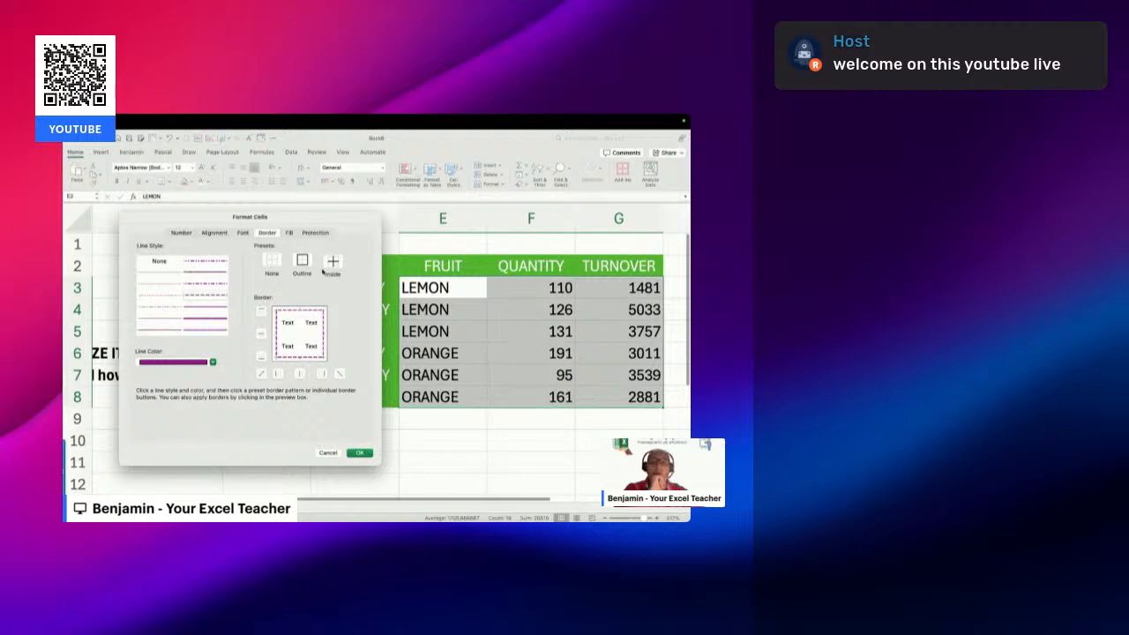
left_click(333, 262)
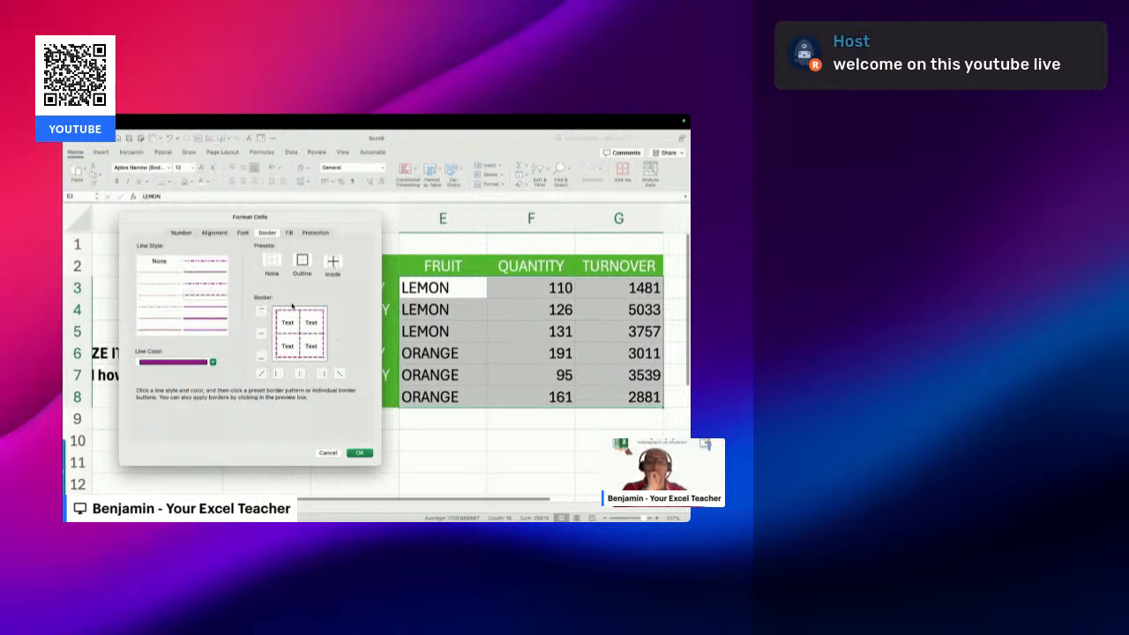
left_click(361, 454)
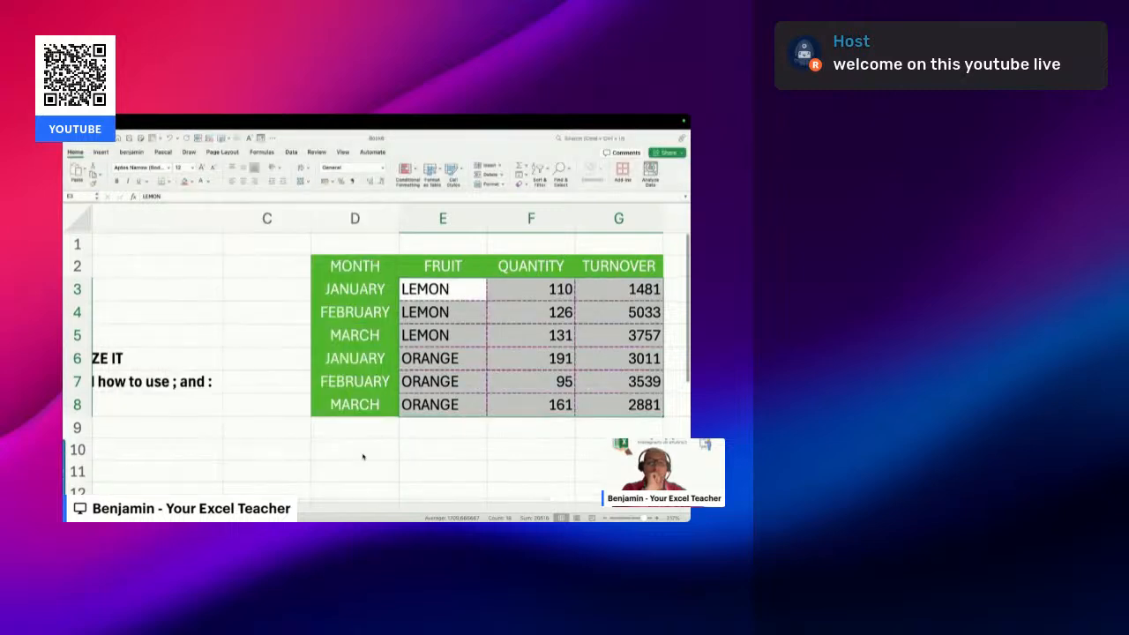
left_click(448, 450)
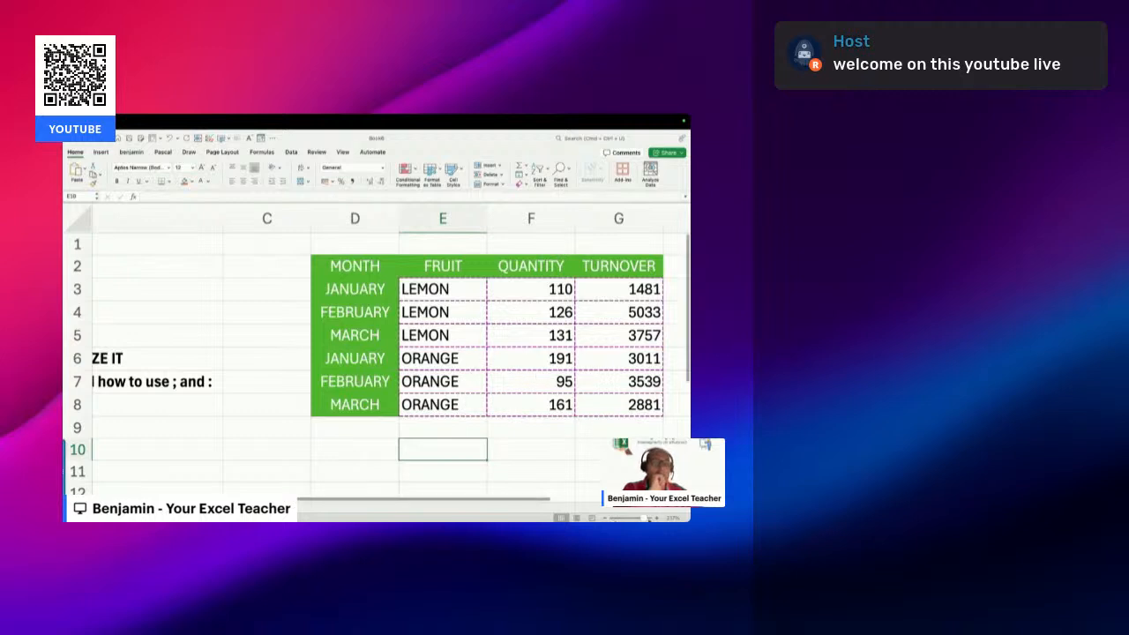
scroll(379, 353, "up", 3)
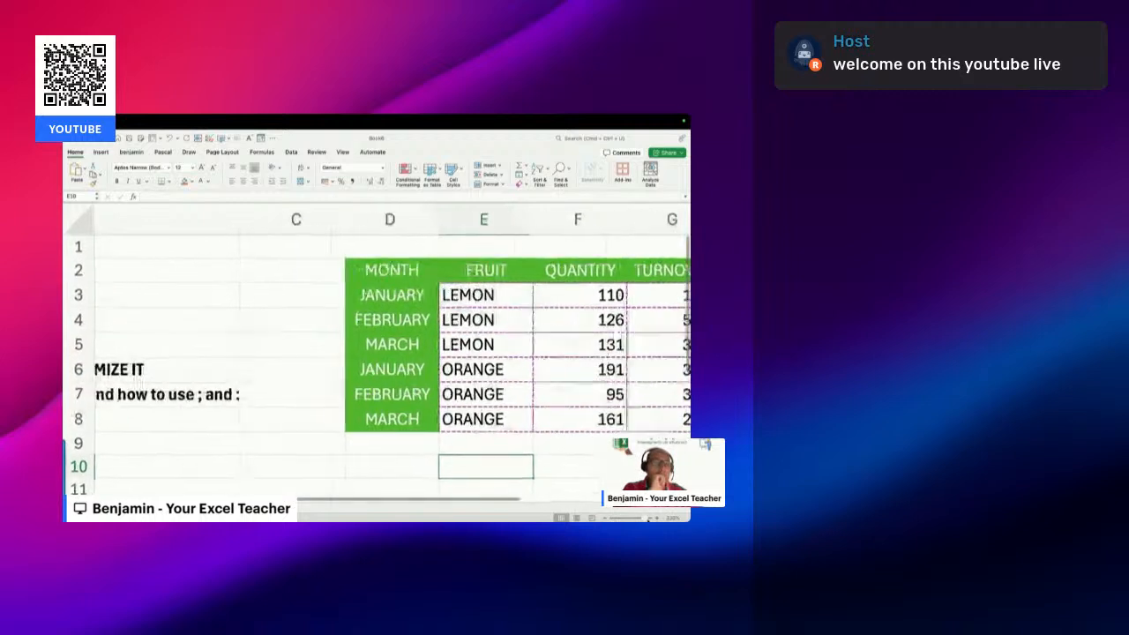
Bring the whole fruit table into view and select the turnover values in G3:G8
scroll(524, 503, "right", 2)
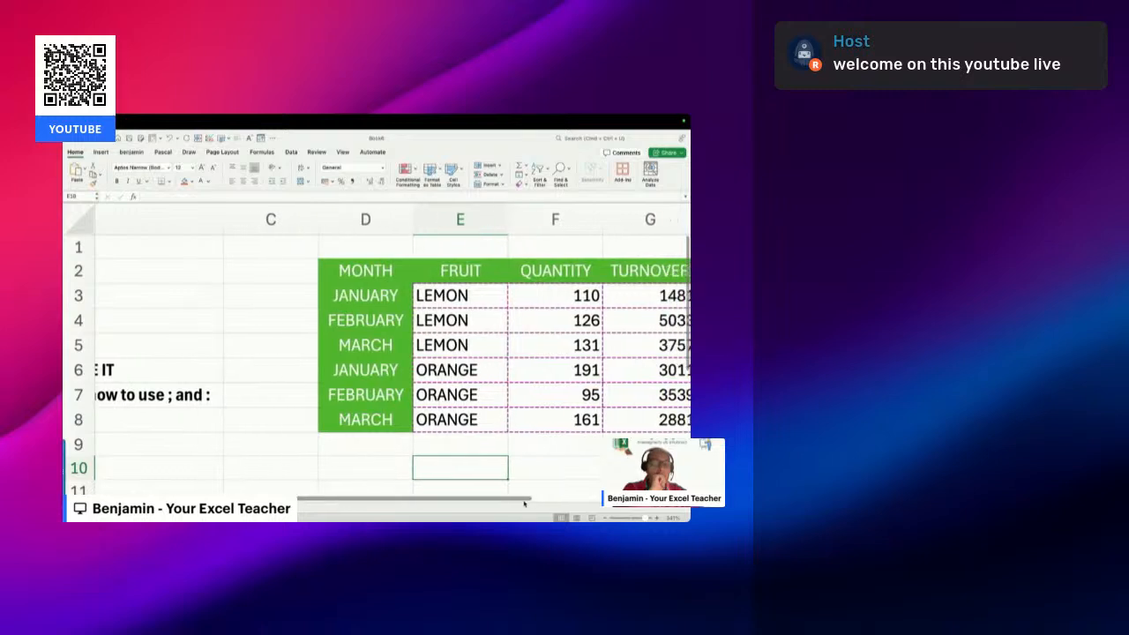
left_click_drag(524, 503, 575, 501)
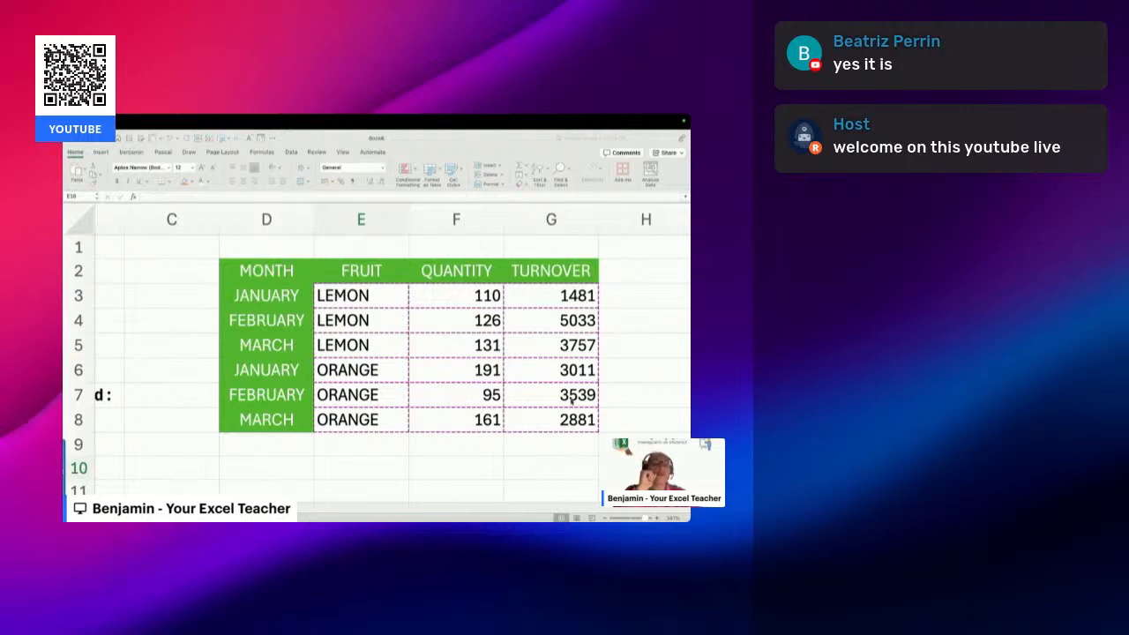
left_click(566, 300)
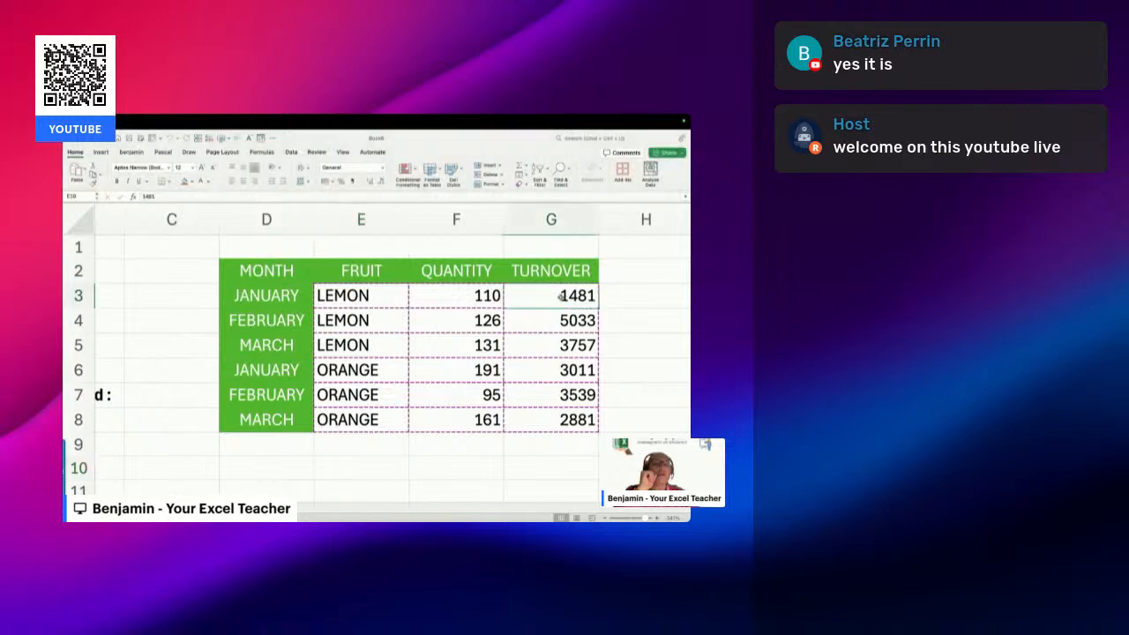
left_click_drag(565, 321, 572, 415)
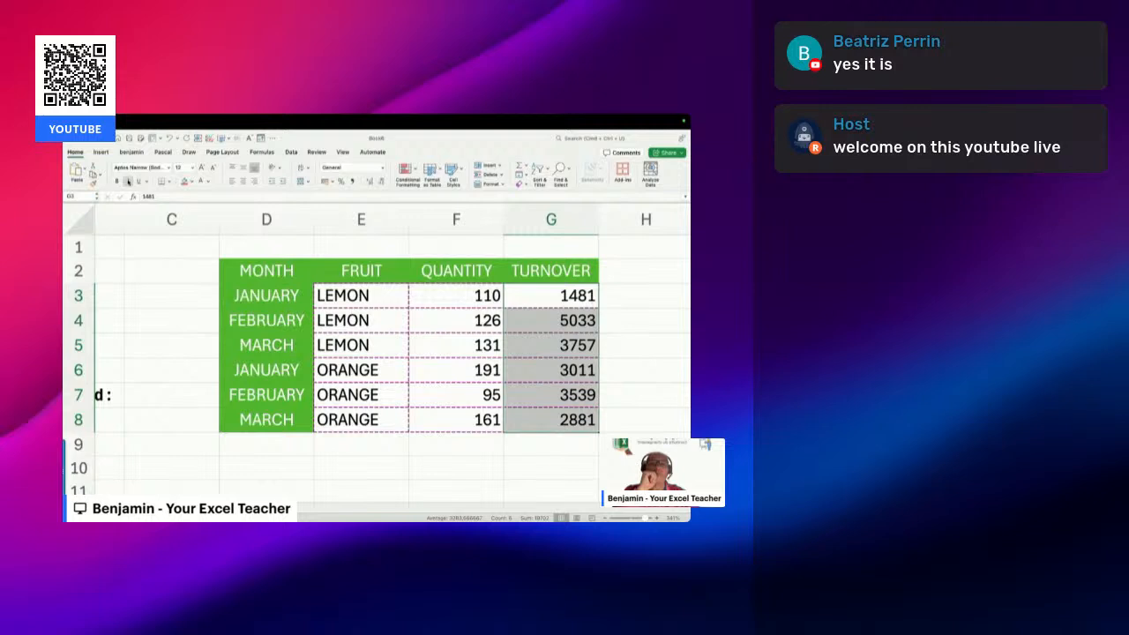
Examine the decimal places and symbol options under More Accounting Formats for the turnover values, then cancel
left_click(331, 182)
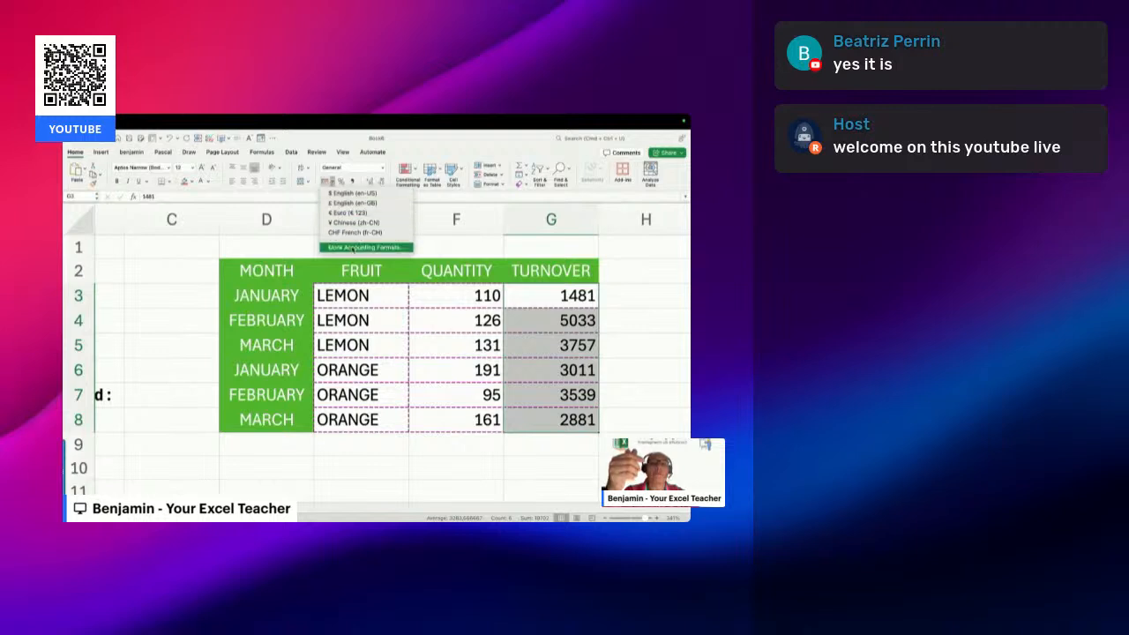
left_click(364, 247)
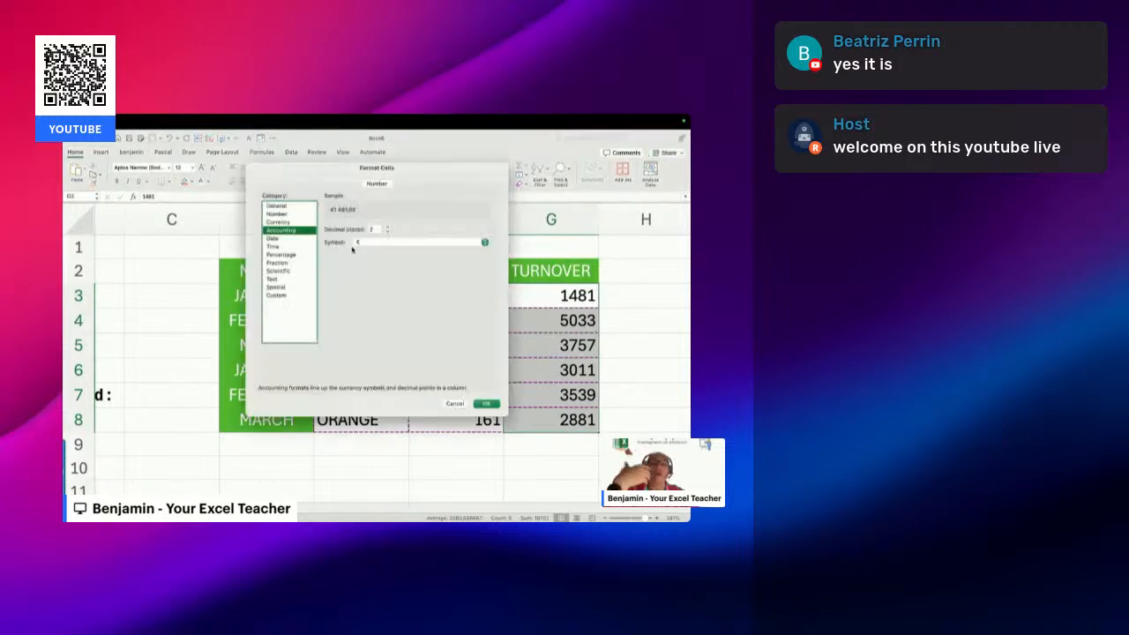
left_click(370, 243)
left_click(372, 243)
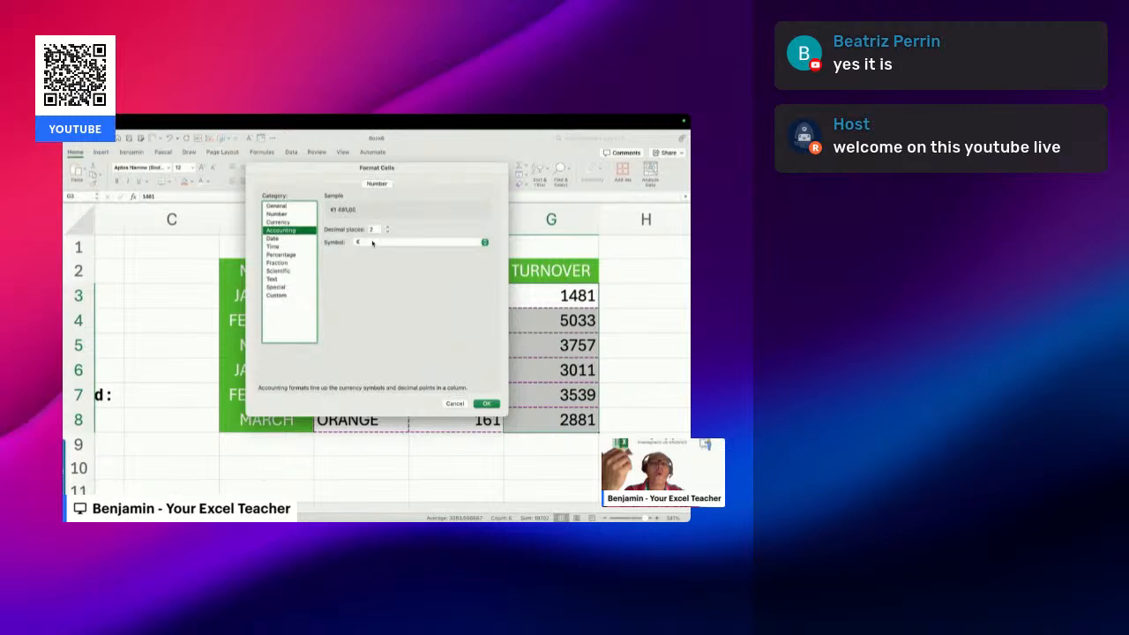
left_click(453, 402)
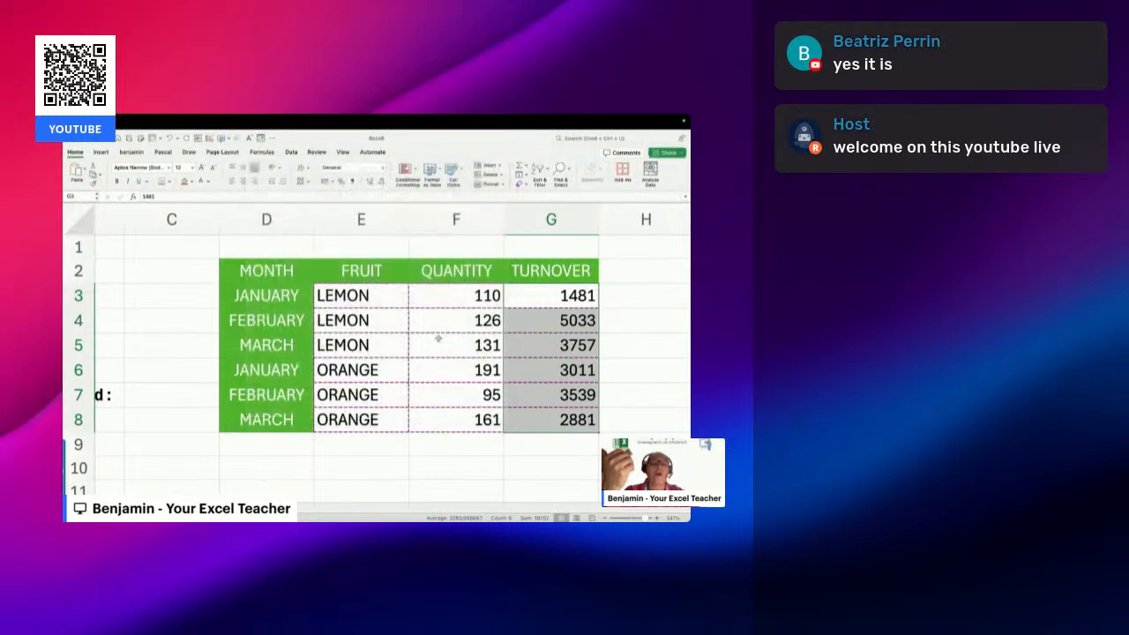
Apply the euro Accounting Number Format to the turnover values in G3:G8
left_click(331, 181)
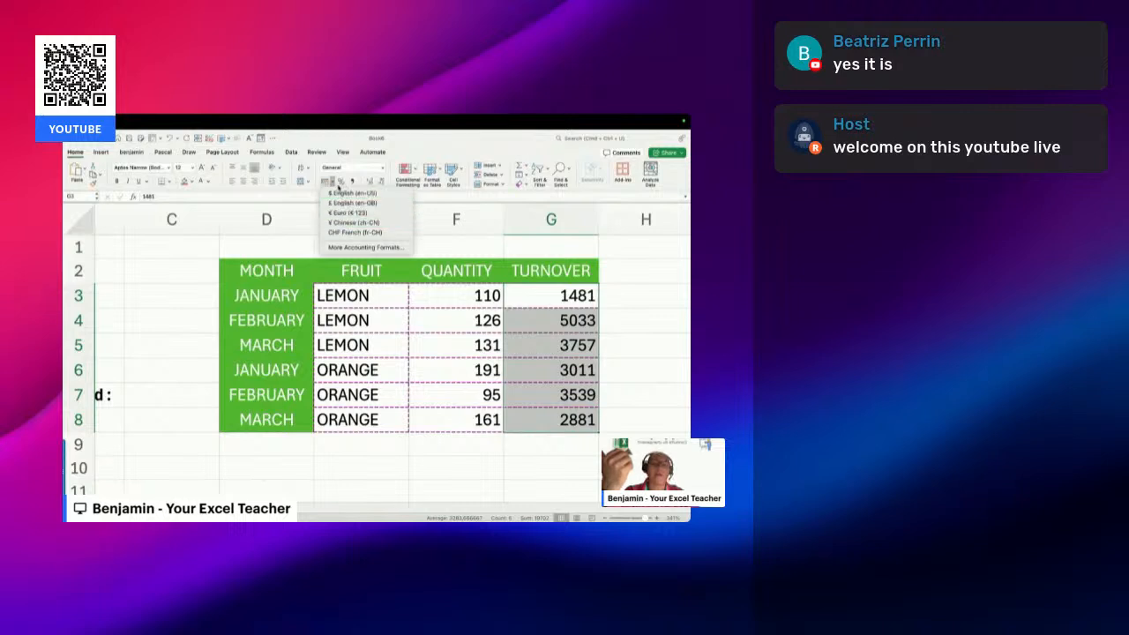
left_click(333, 182)
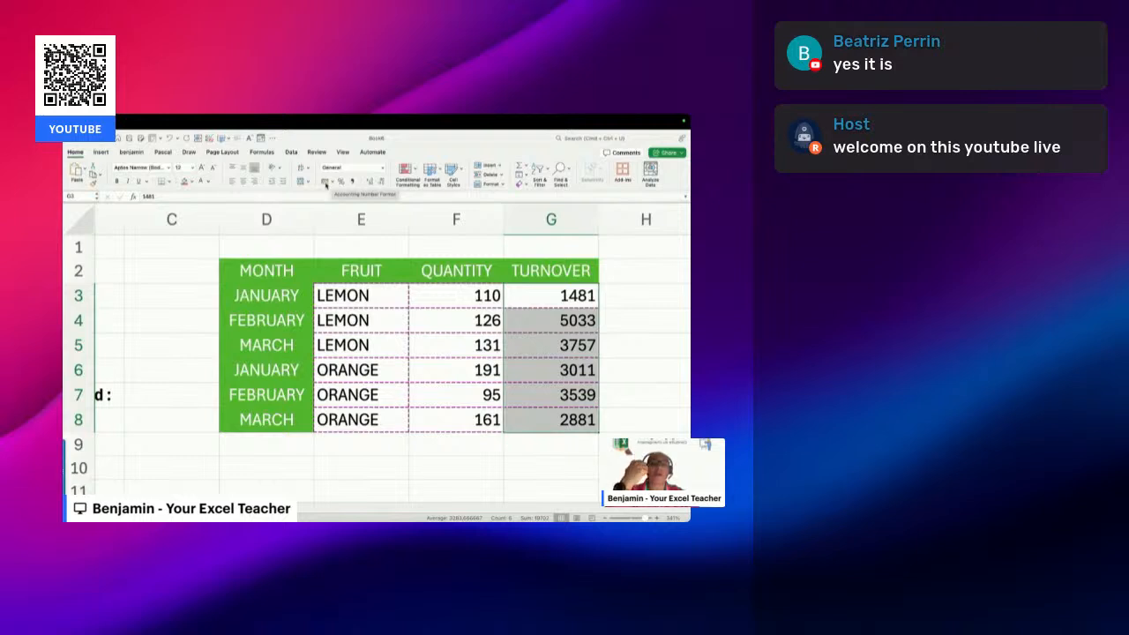
left_click(326, 182)
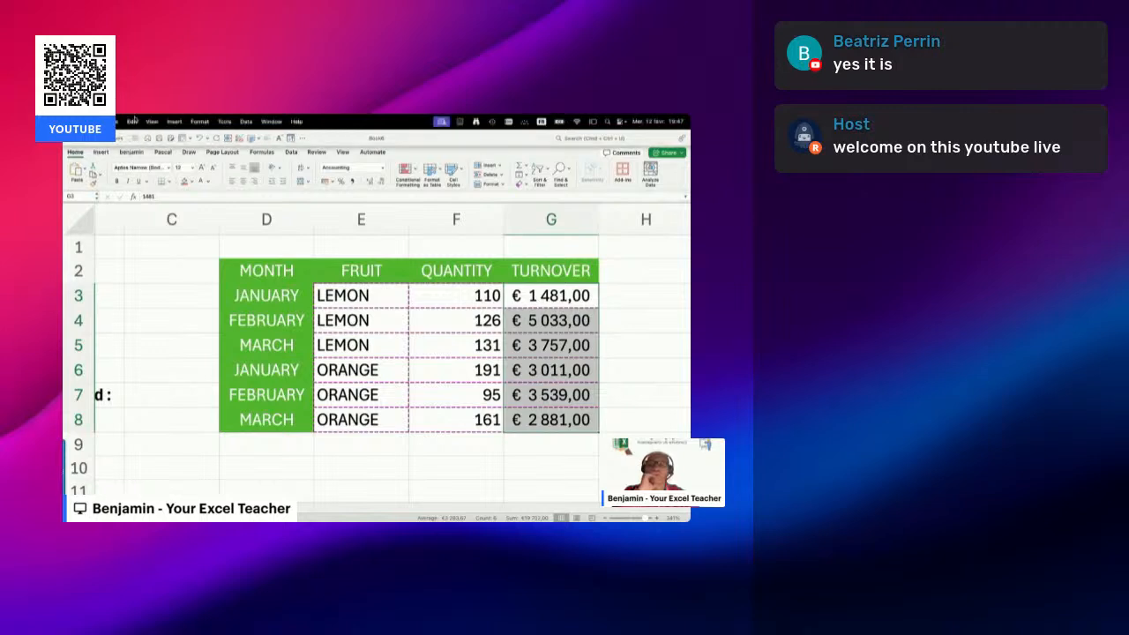
Save the workbook under the name "ESTICE 1 - book youtube live" as an Excel Workbook (.xlsx)
left_click(116, 120)
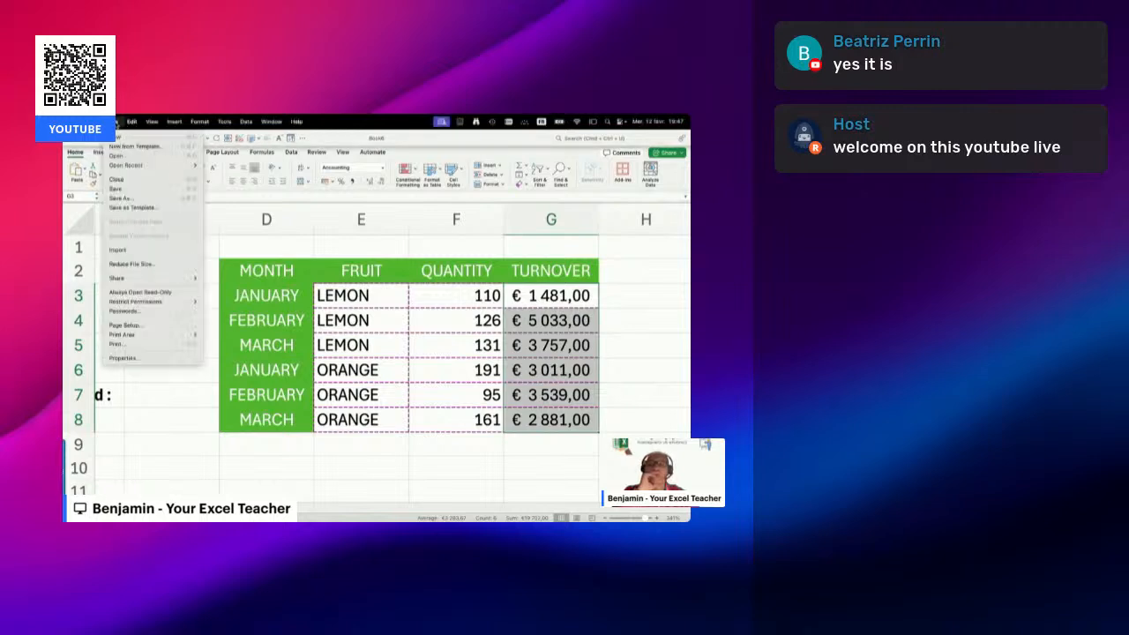
left_click(129, 197)
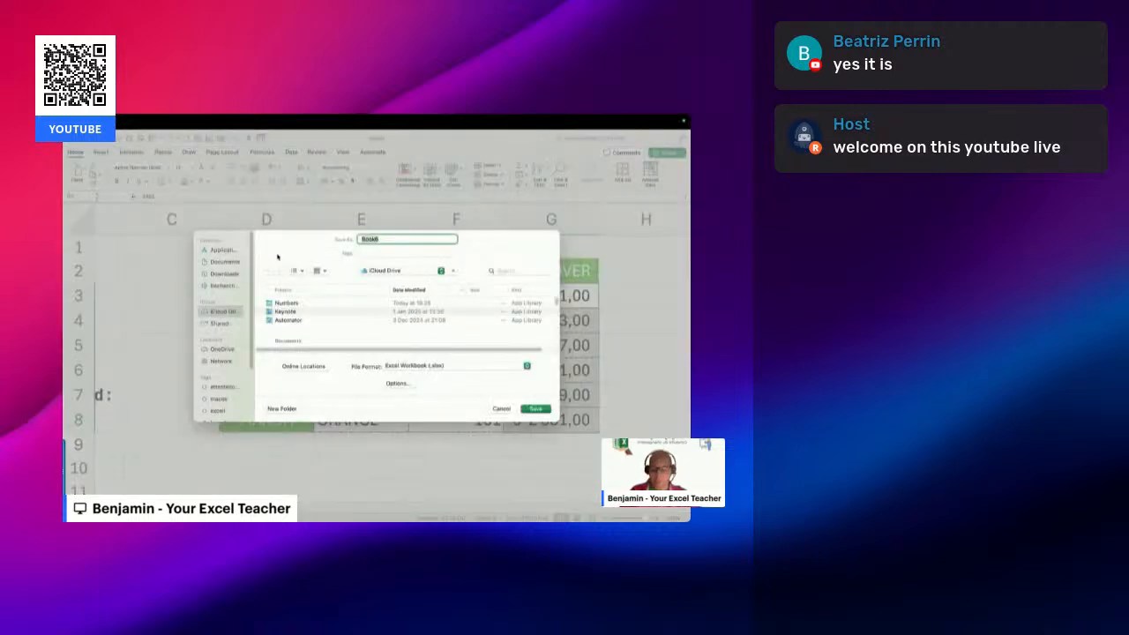
type("book you")
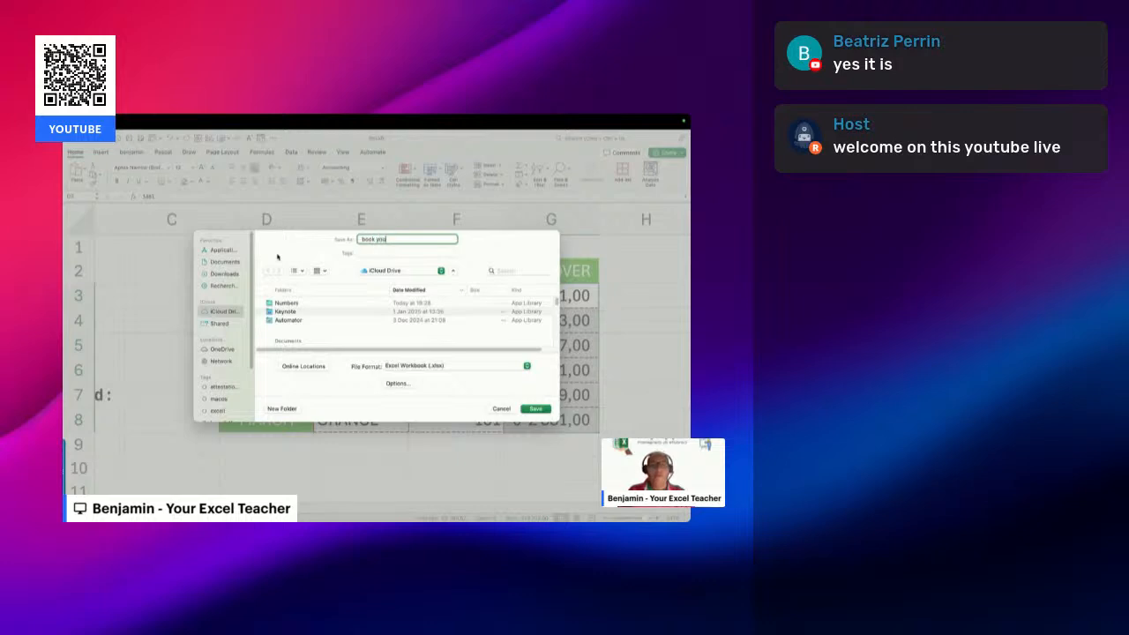
type("tube live")
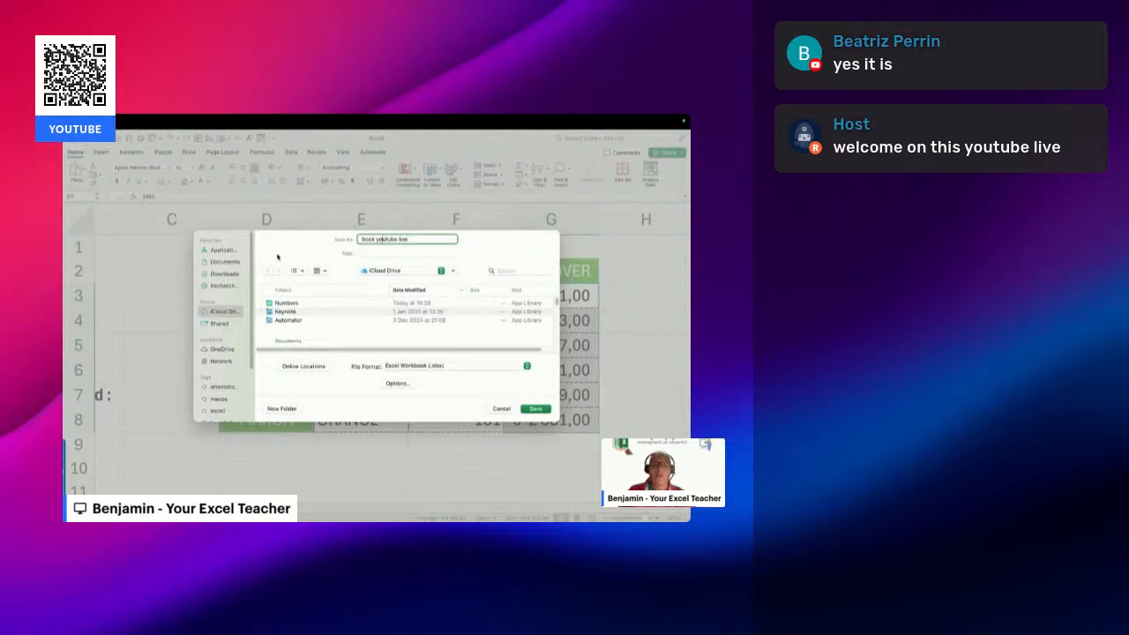
type("ESTICE ")
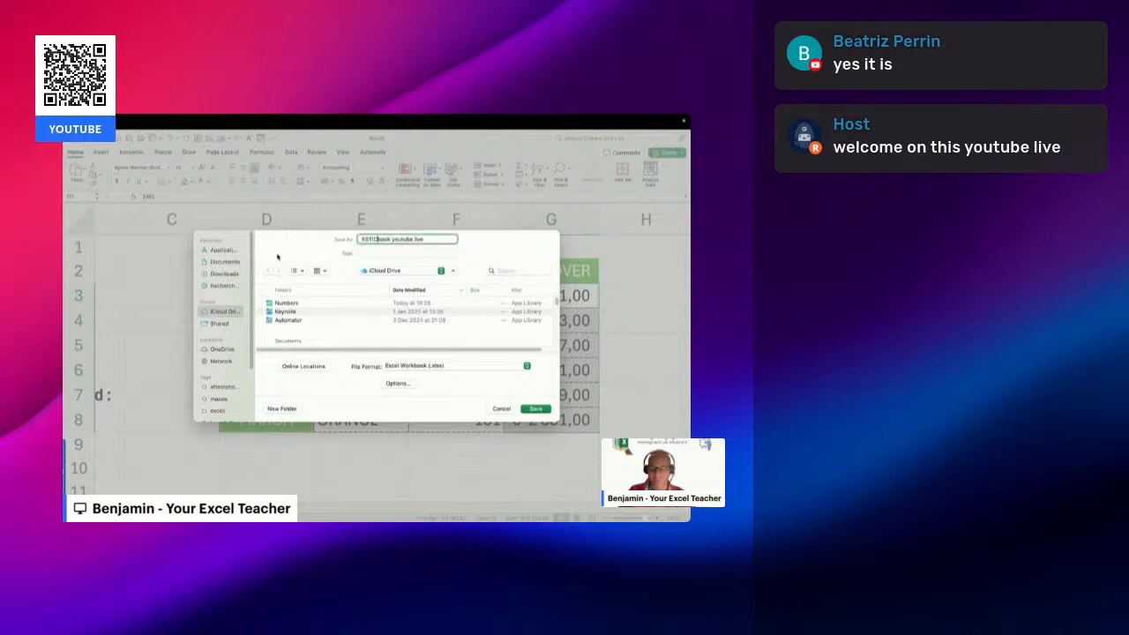
type("1 -")
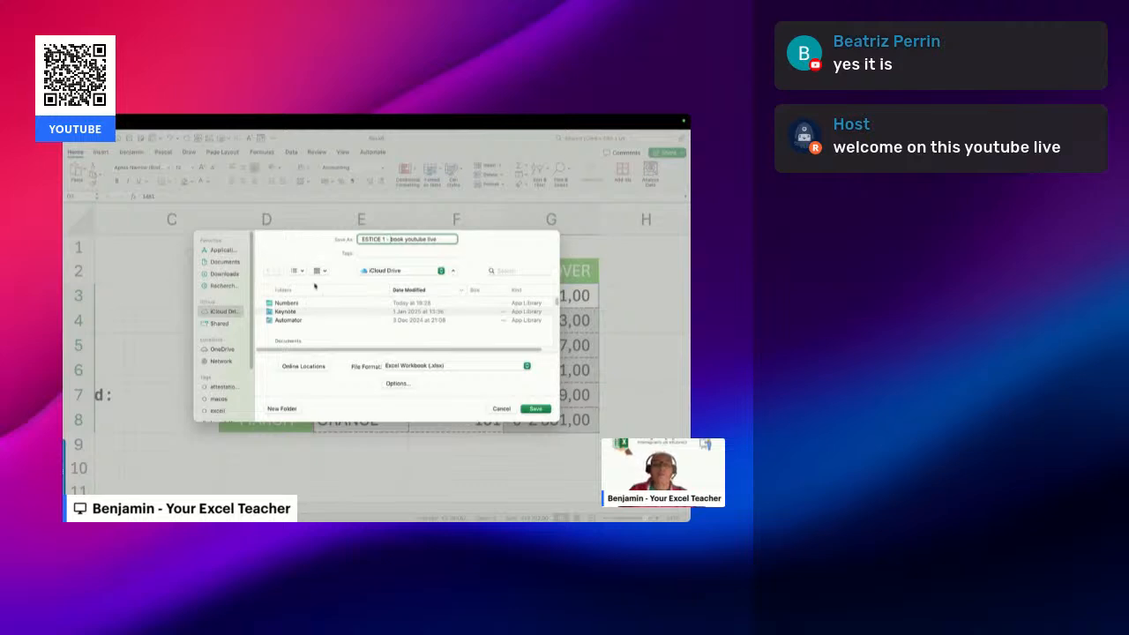
left_click(533, 410)
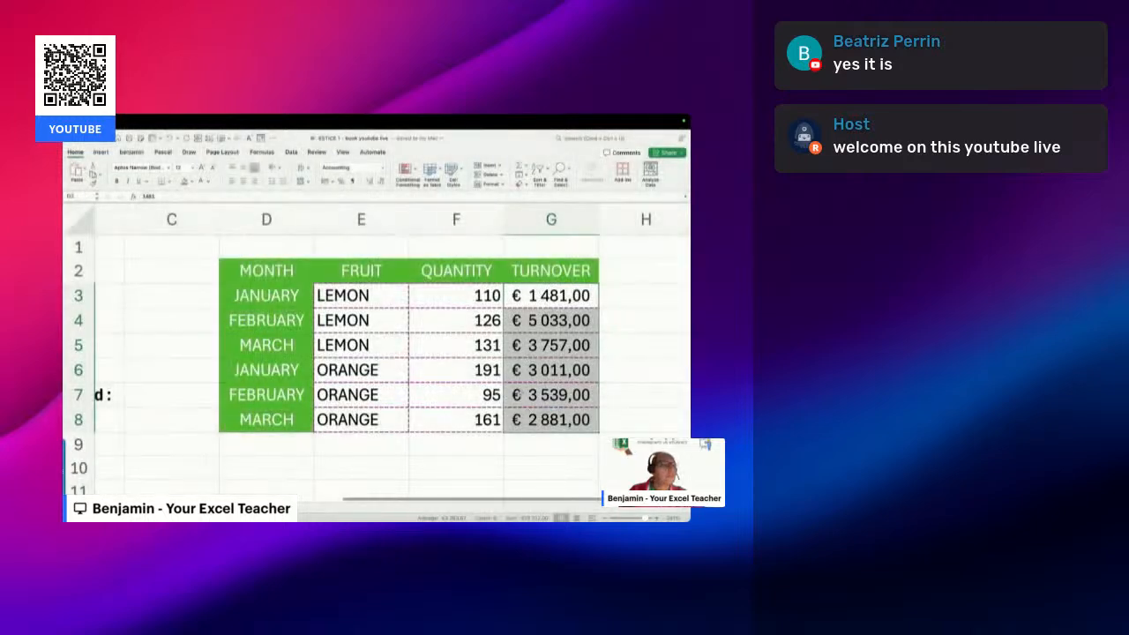
Switch to Zight and start a file upload for sharing the practice workbook
mouse_move(455, 516)
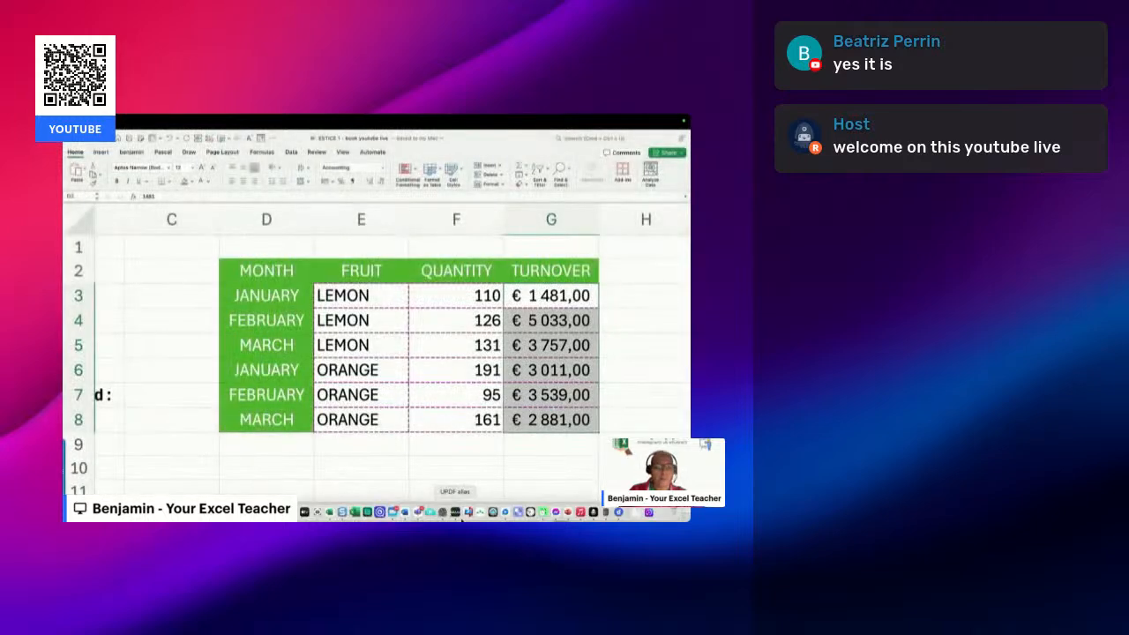
left_click(505, 513)
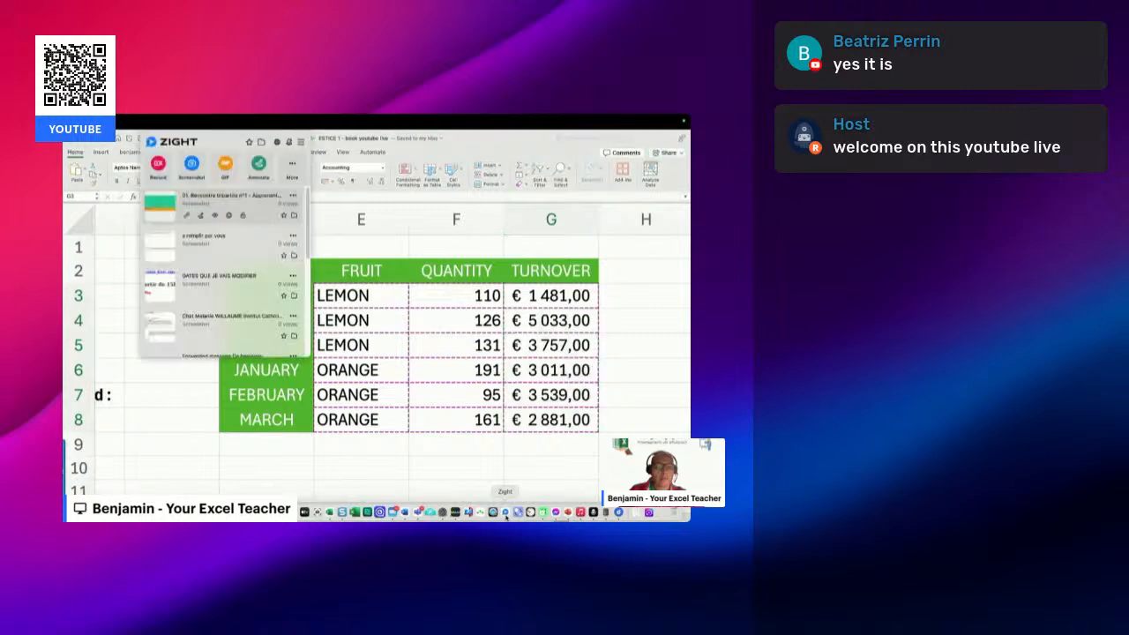
left_click(294, 166)
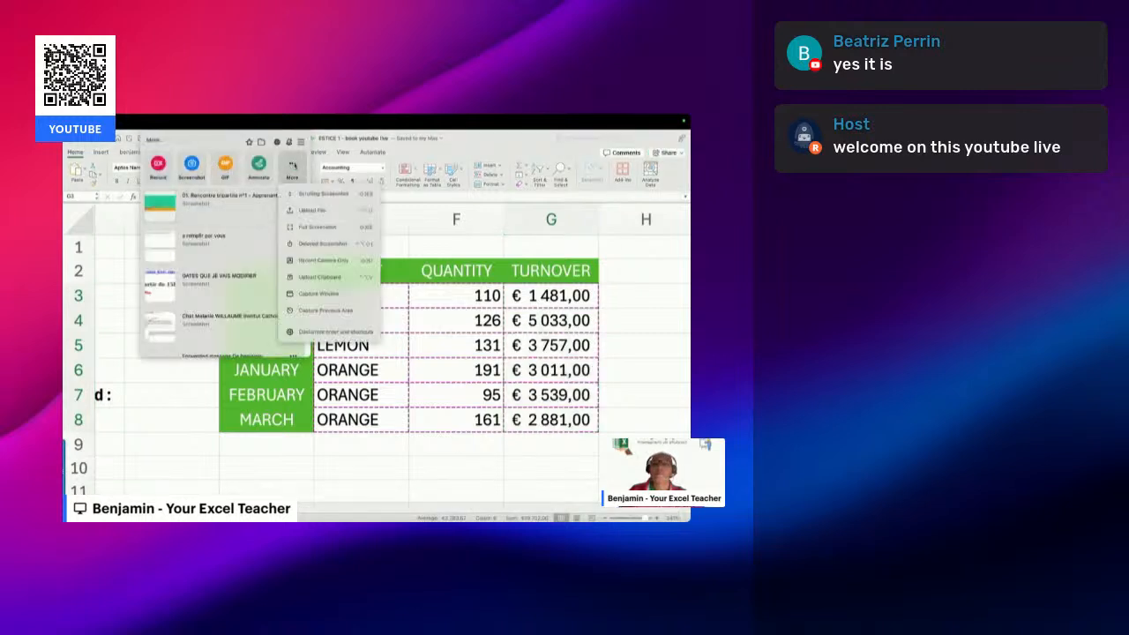
left_click(315, 210)
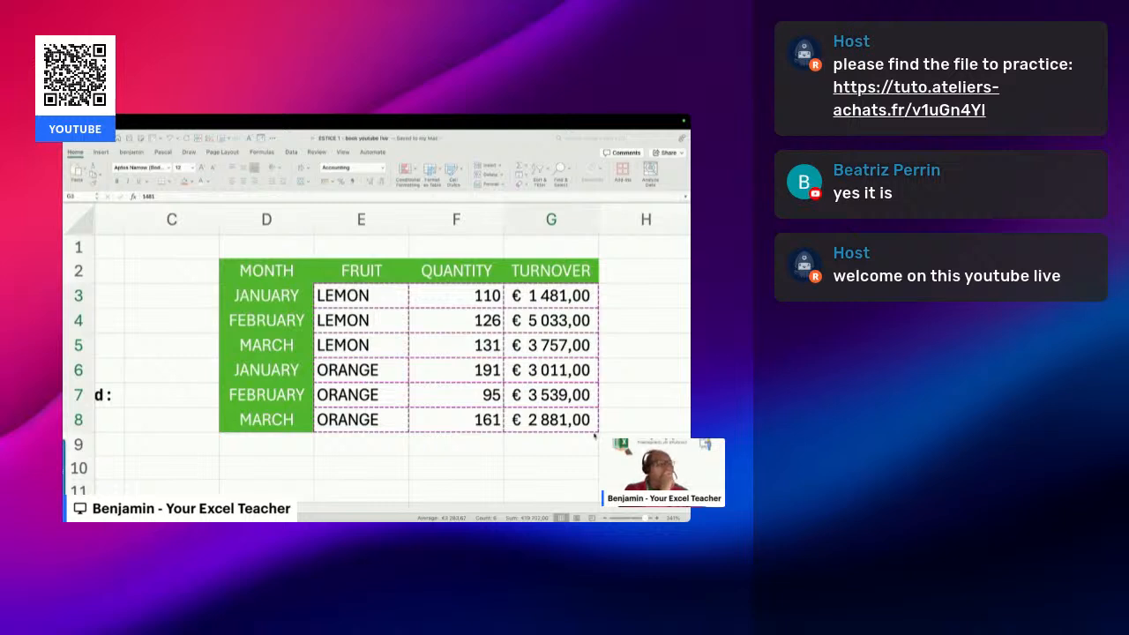
mouse_move(505, 513)
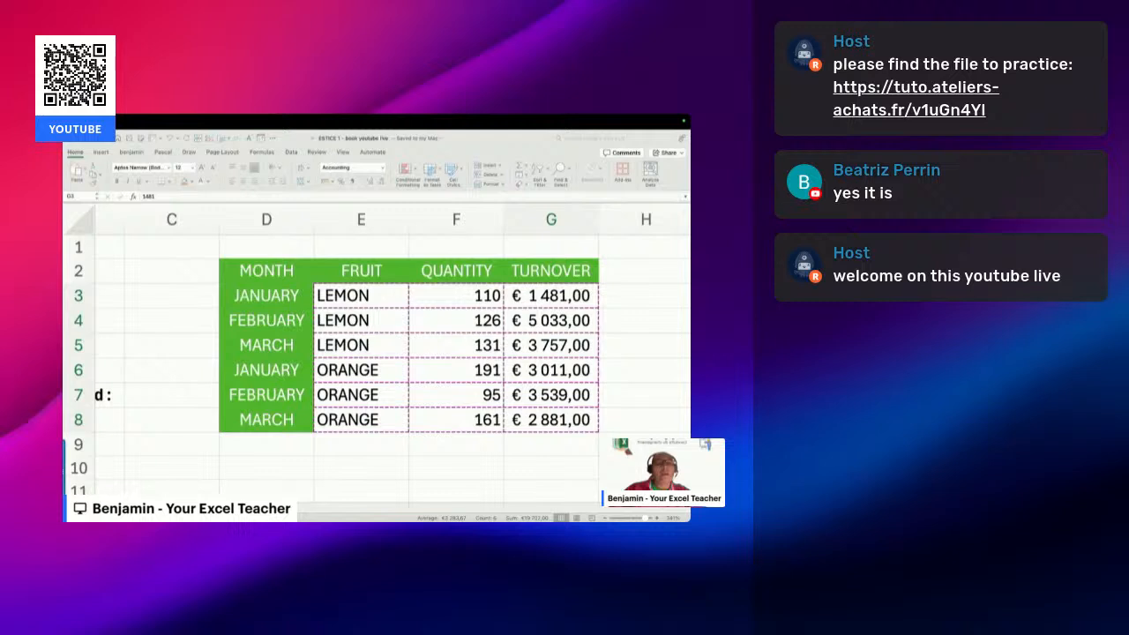
Reselect G3:G8 and review their Accounting category and currency symbol in Format Cells, keeping the euro symbol
left_click(537, 297)
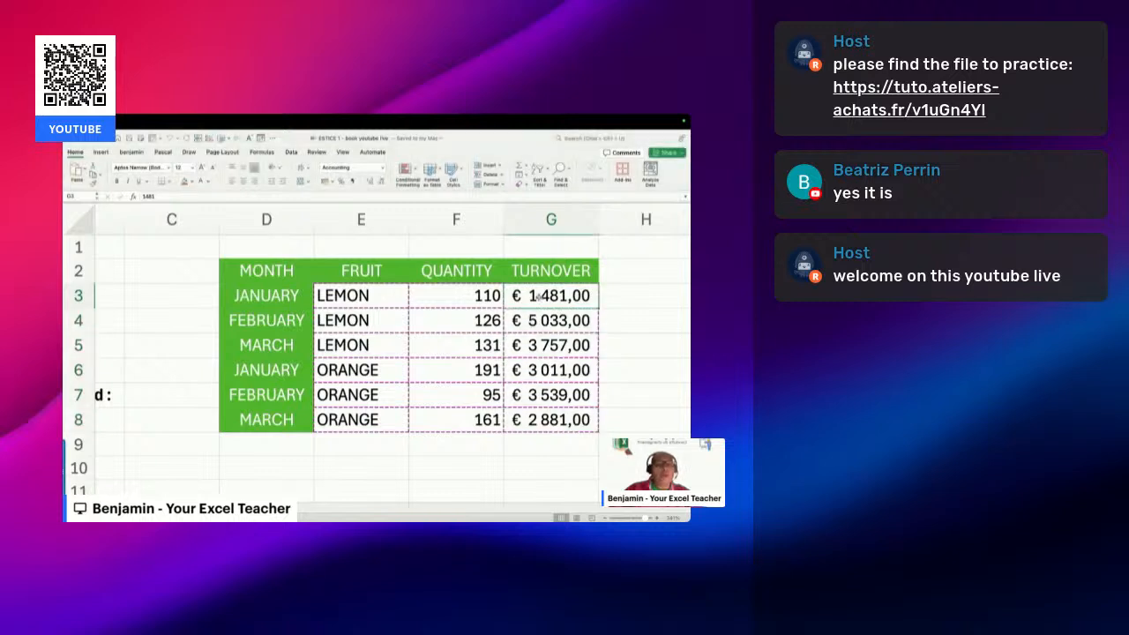
left_click_drag(547, 419, 540, 300)
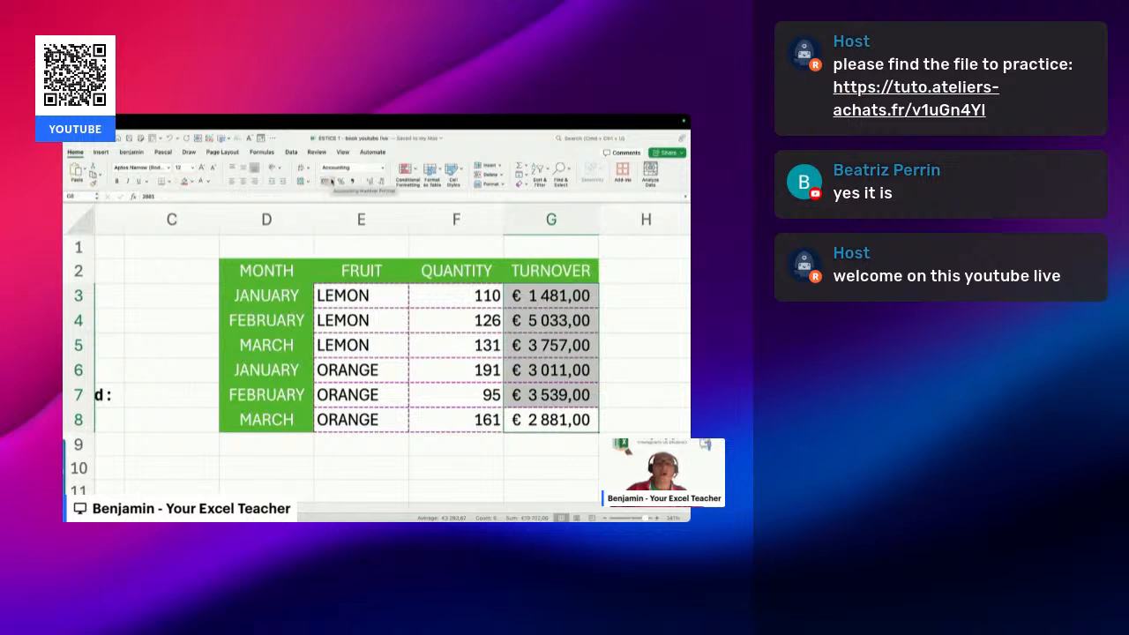
right_click(546, 297)
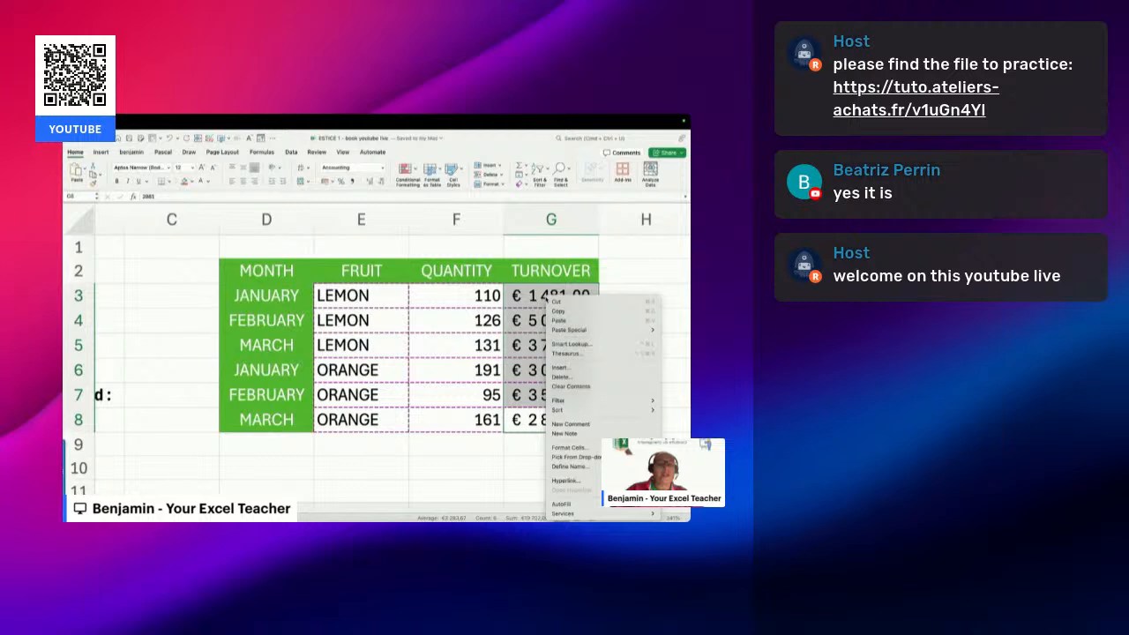
left_click(569, 447)
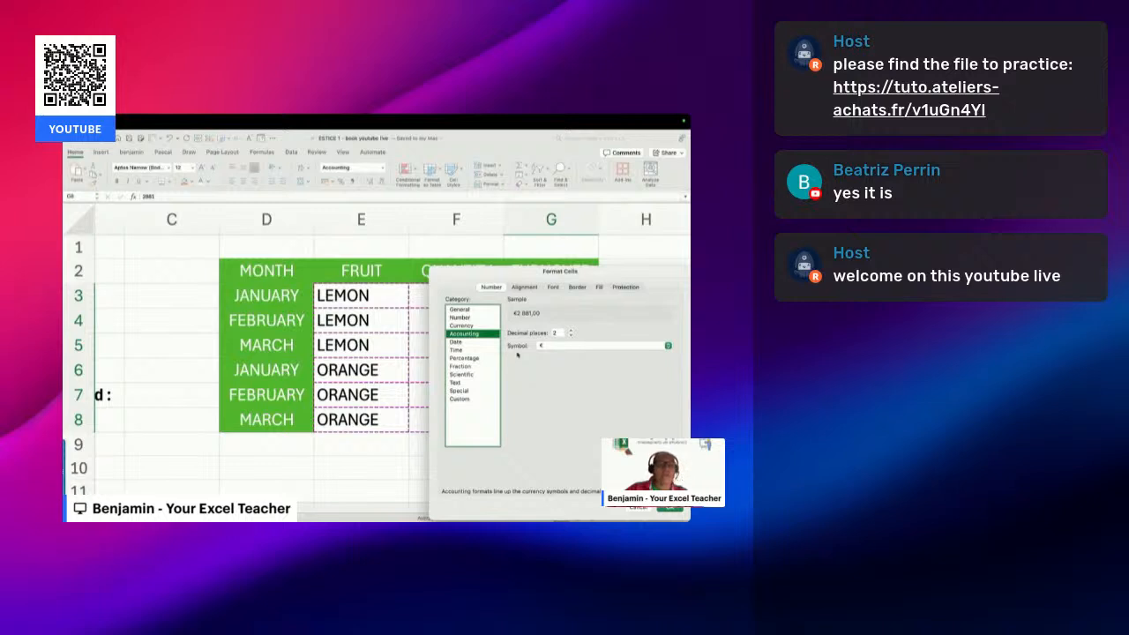
left_click_drag(516, 277, 282, 179)
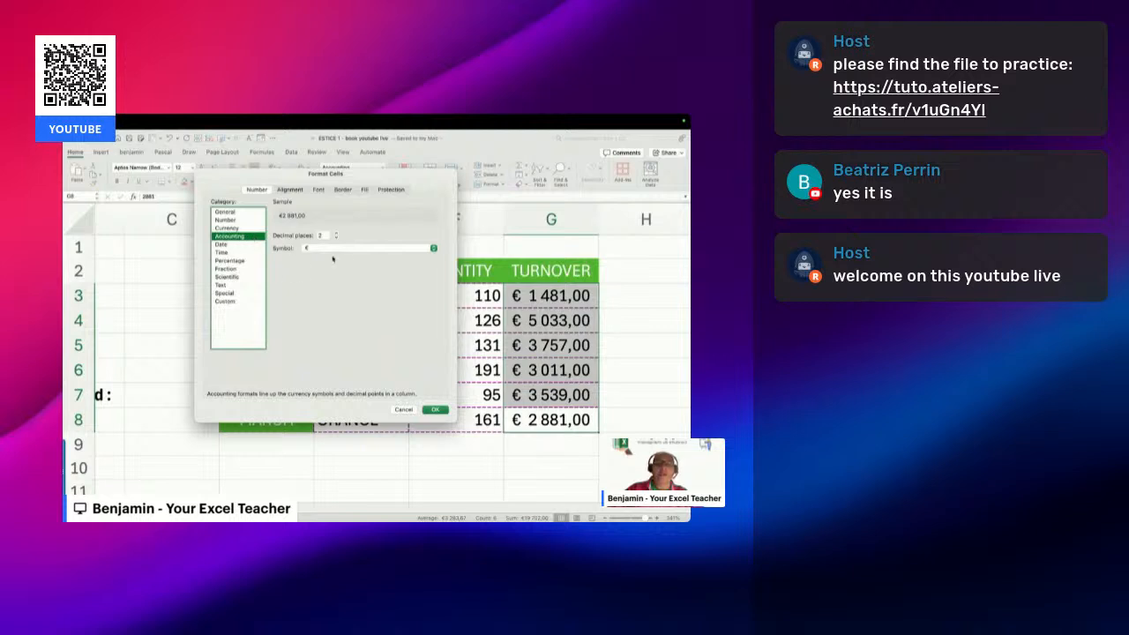
left_click(366, 250)
left_click(367, 250)
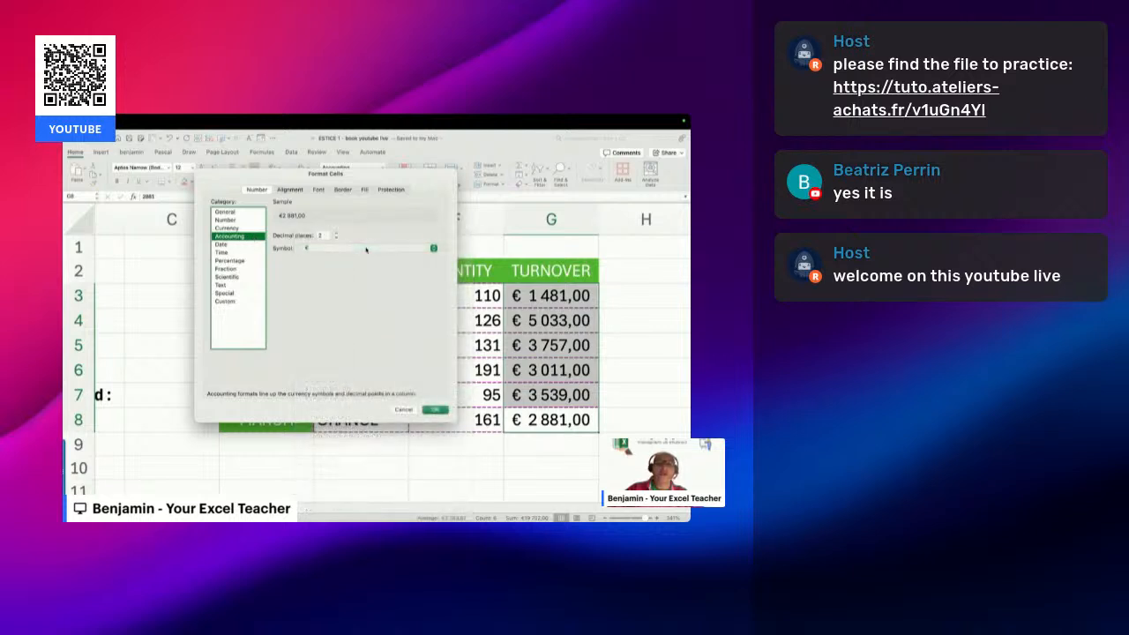
left_click(437, 414)
Open Format Cells again for the turnover values, look over the number categories, and cancel without changes
left_click(526, 307)
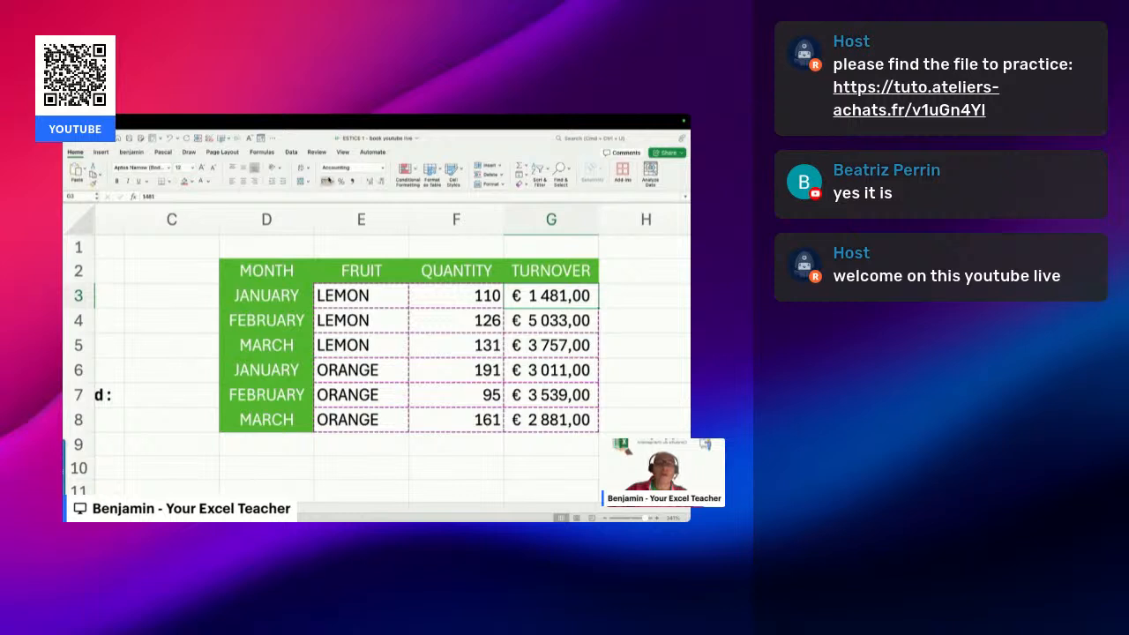
left_click_drag(536, 295, 561, 412)
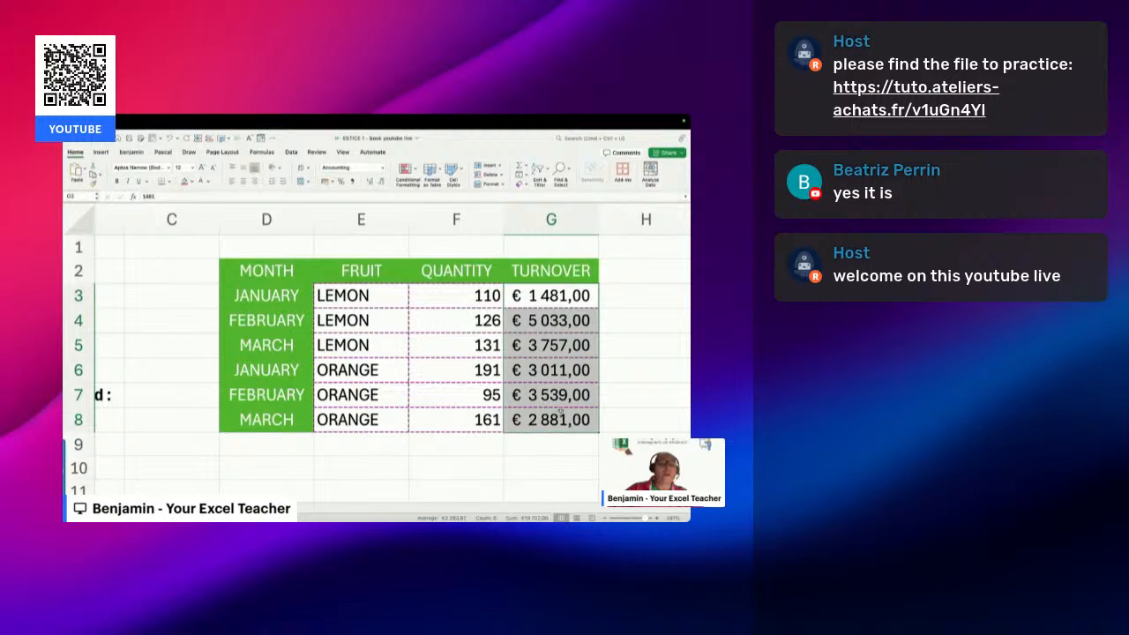
right_click(552, 307)
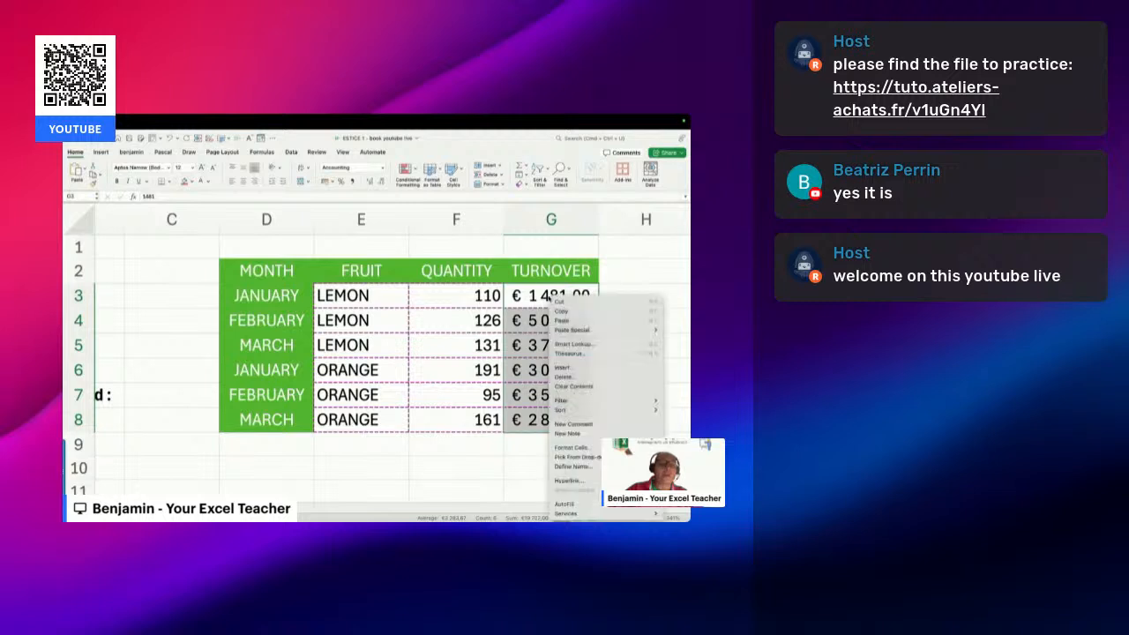
left_click(572, 448)
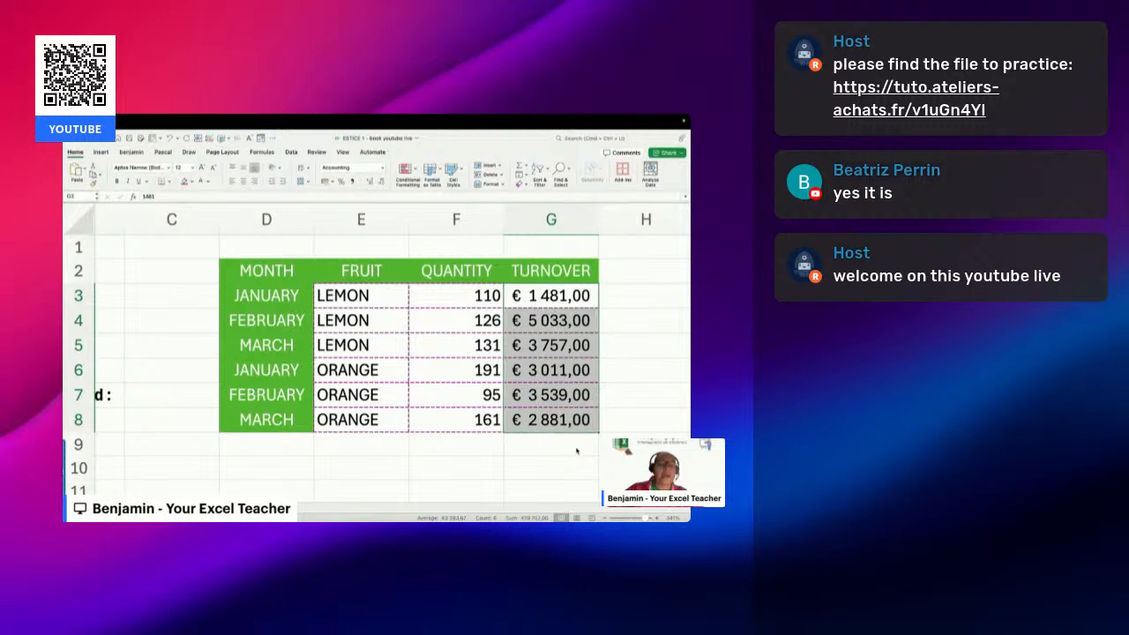
left_click_drag(535, 280, 361, 251)
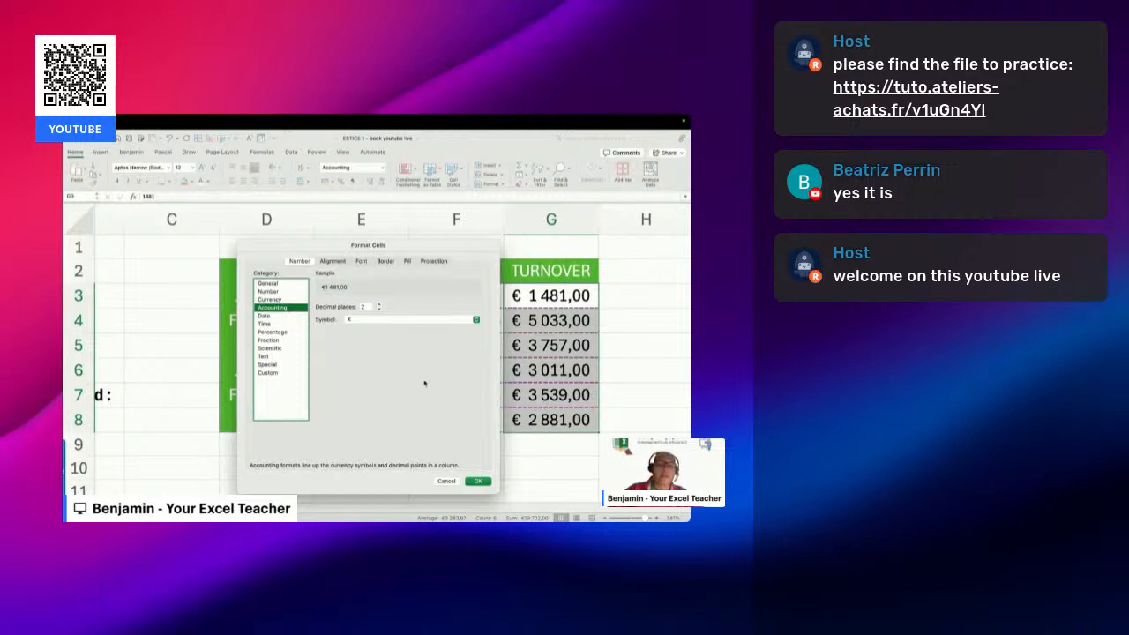
left_click(451, 482)
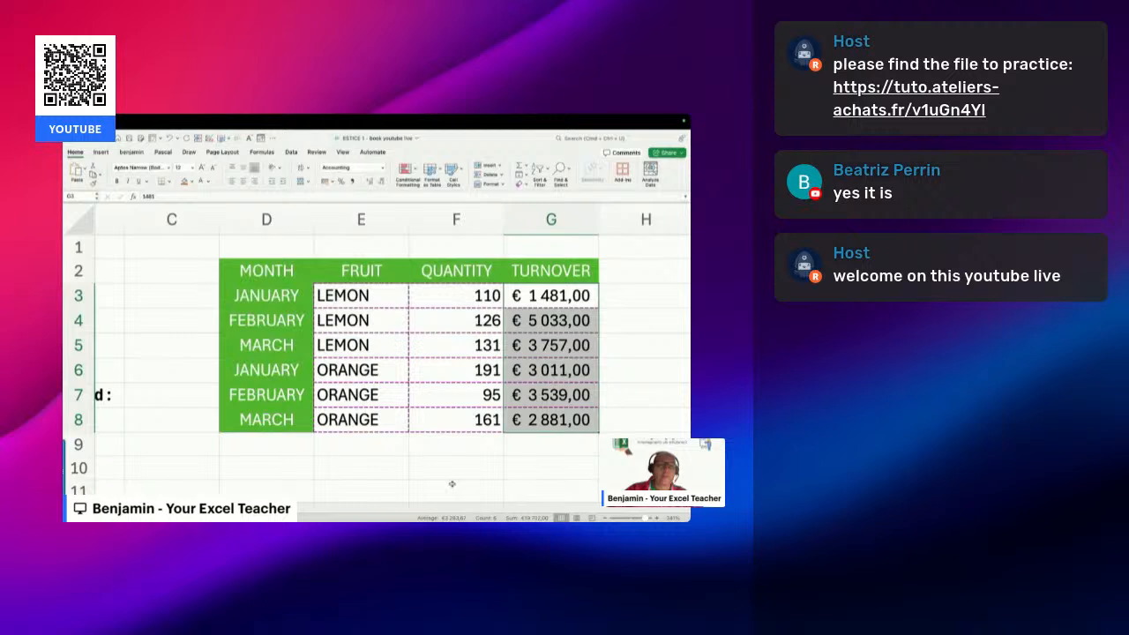
Highlight the FORMATTING topic in cell B5 with an orange fill
left_click(362, 322)
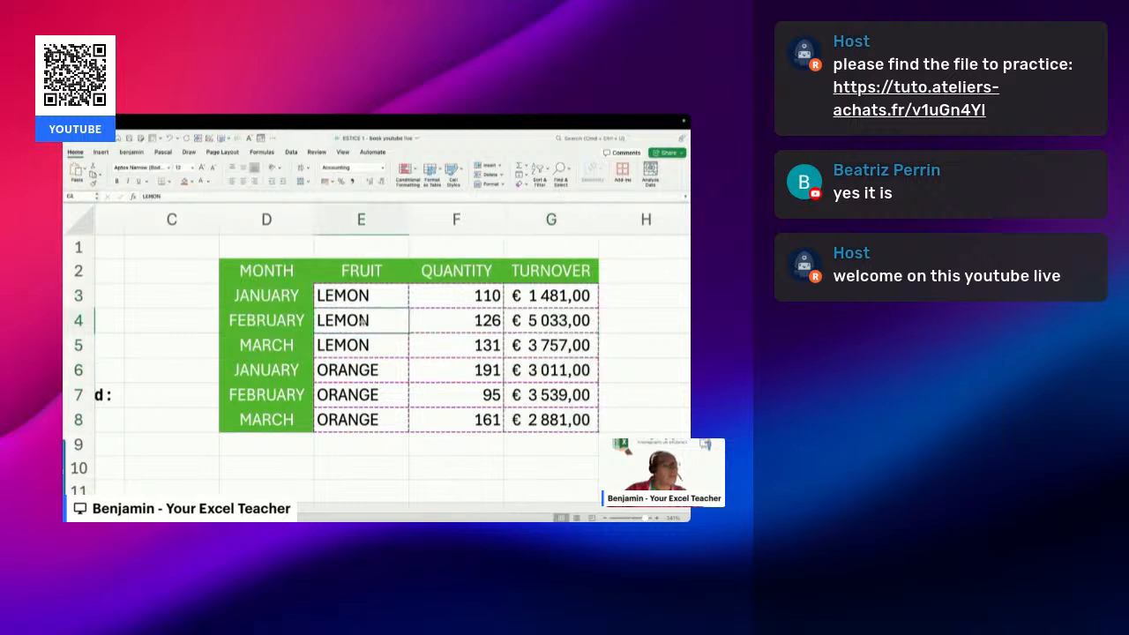
key("Left")
key("Left")
key("Left")
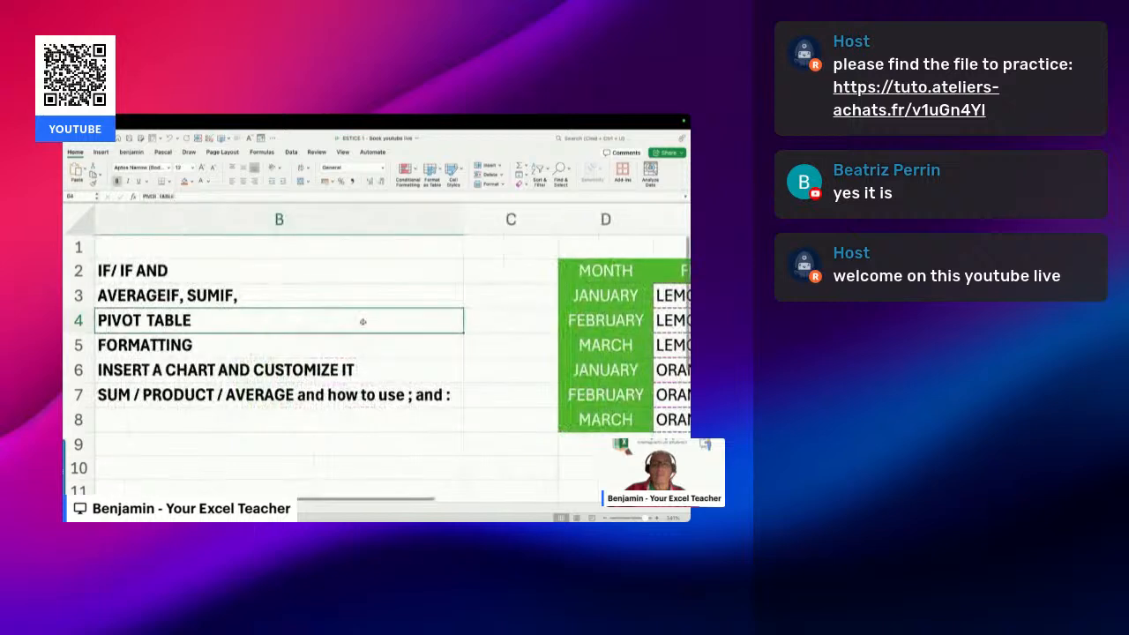
key("Down")
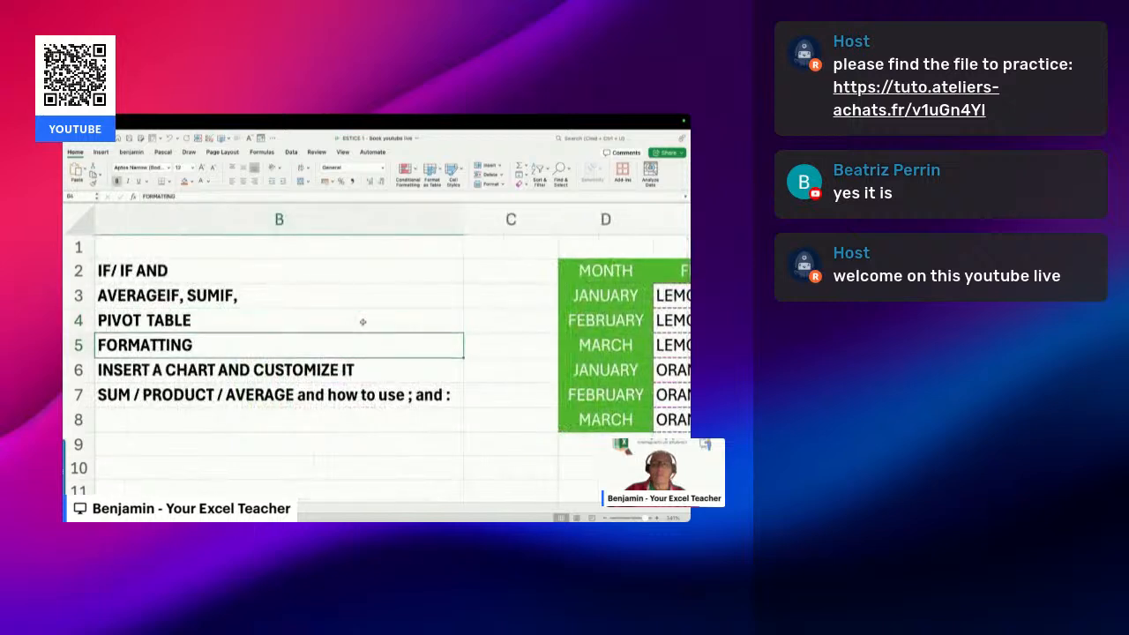
left_click(359, 225)
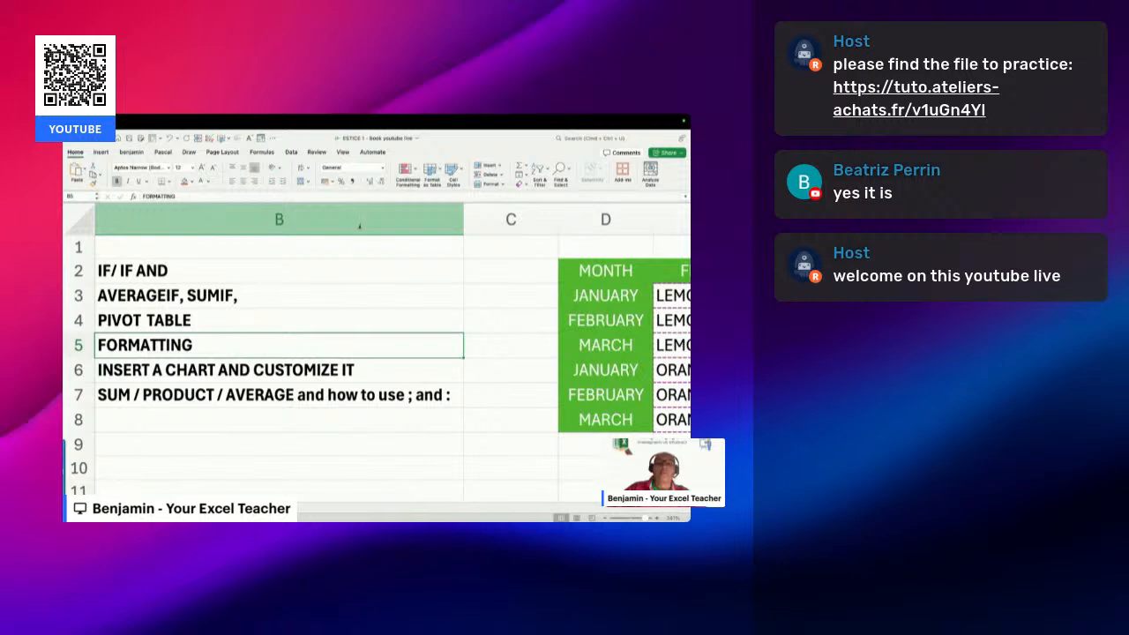
left_click(185, 181)
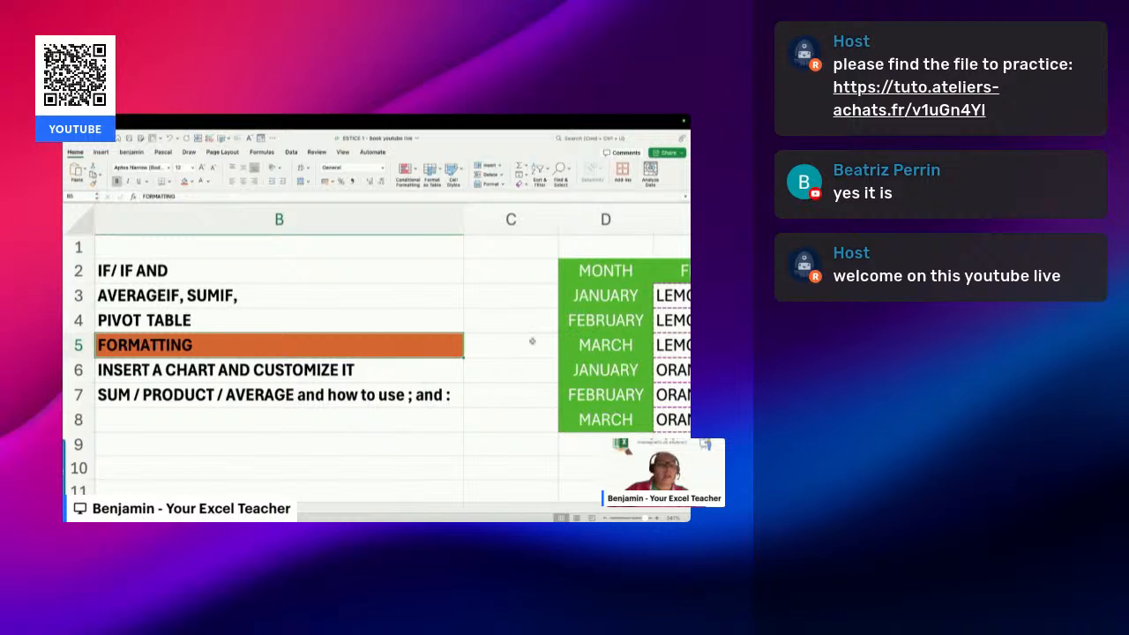
Enter the heading "MY FIGURES" in cell F1, above the QUANTITY and TURNOVER columns
scroll(593, 469, "right", 10)
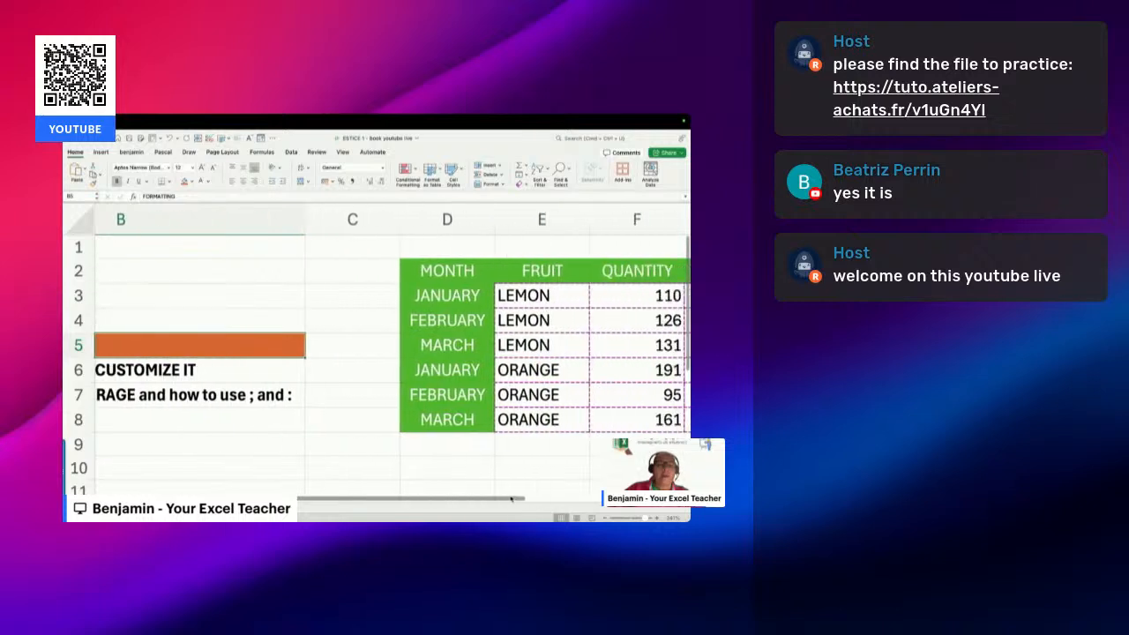
scroll(463, 323, "left", 1)
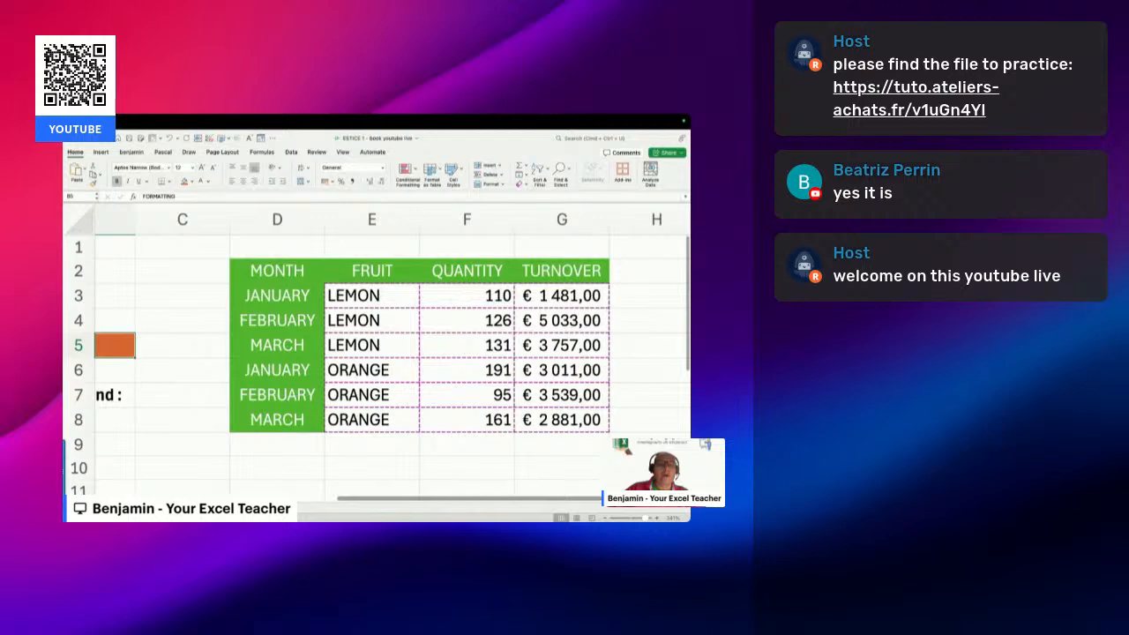
left_click(465, 247)
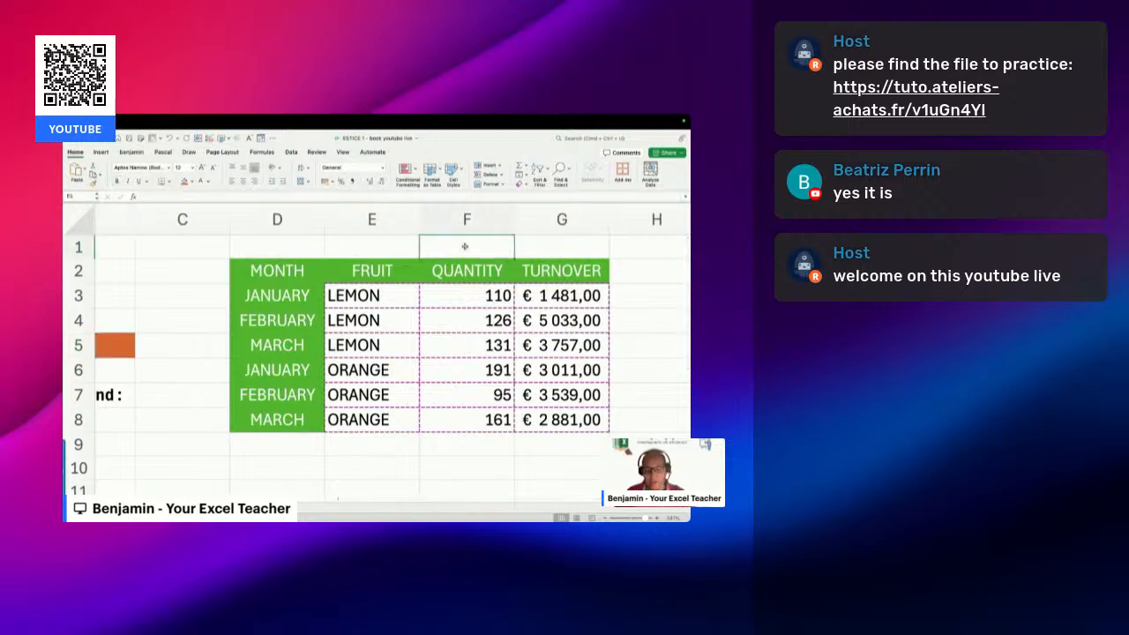
double_click(465, 247)
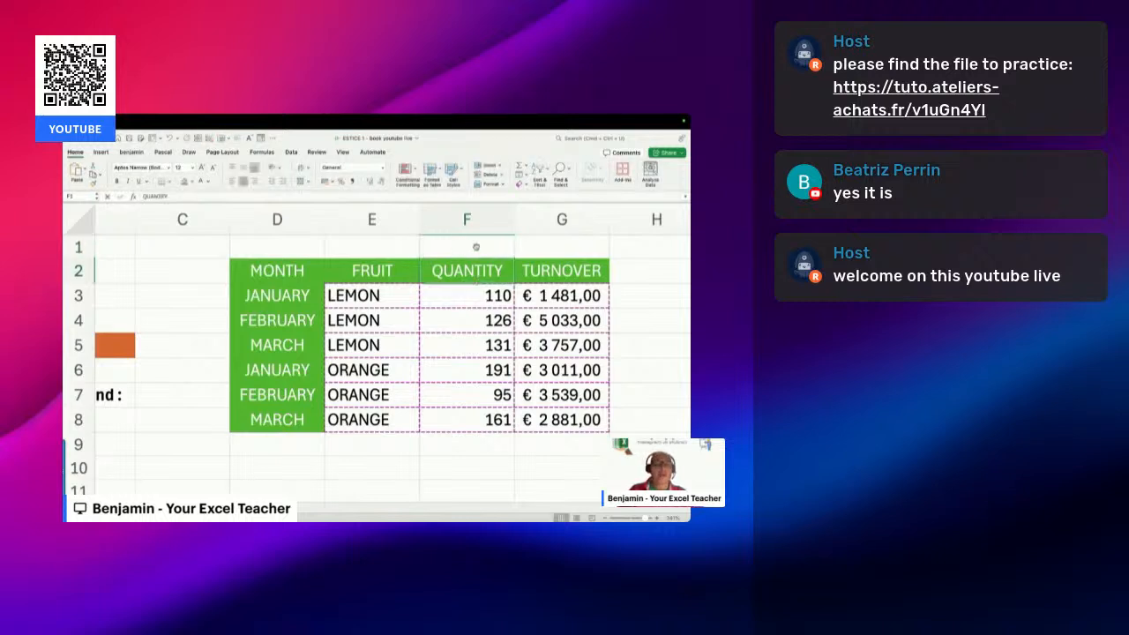
left_click_drag(465, 247, 525, 245)
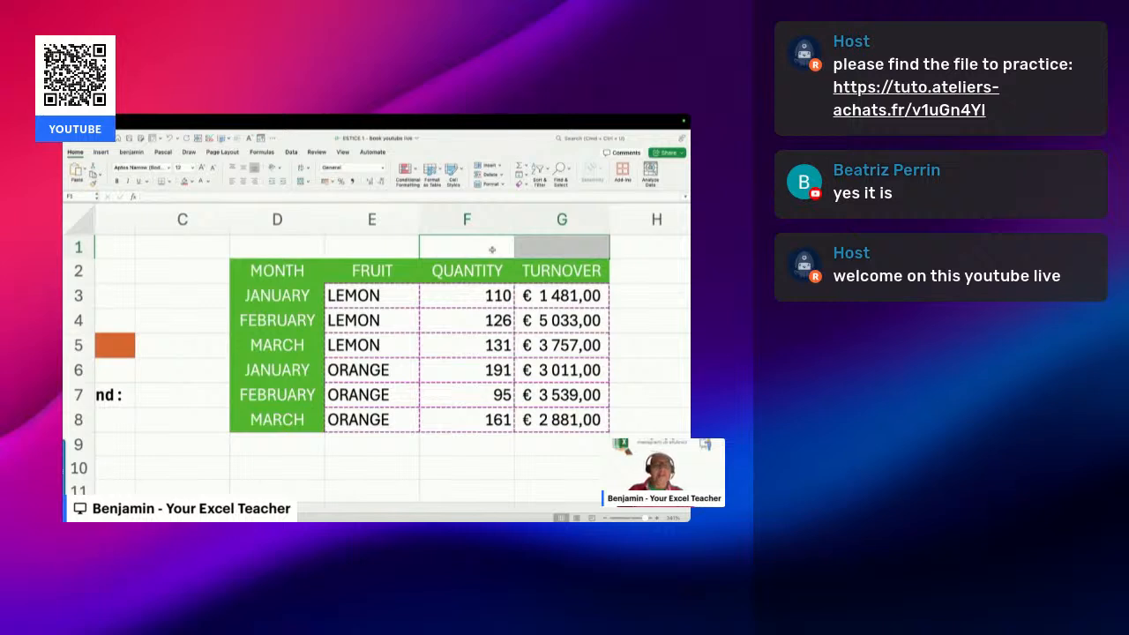
type("my")
key("Escape")
type("MY")
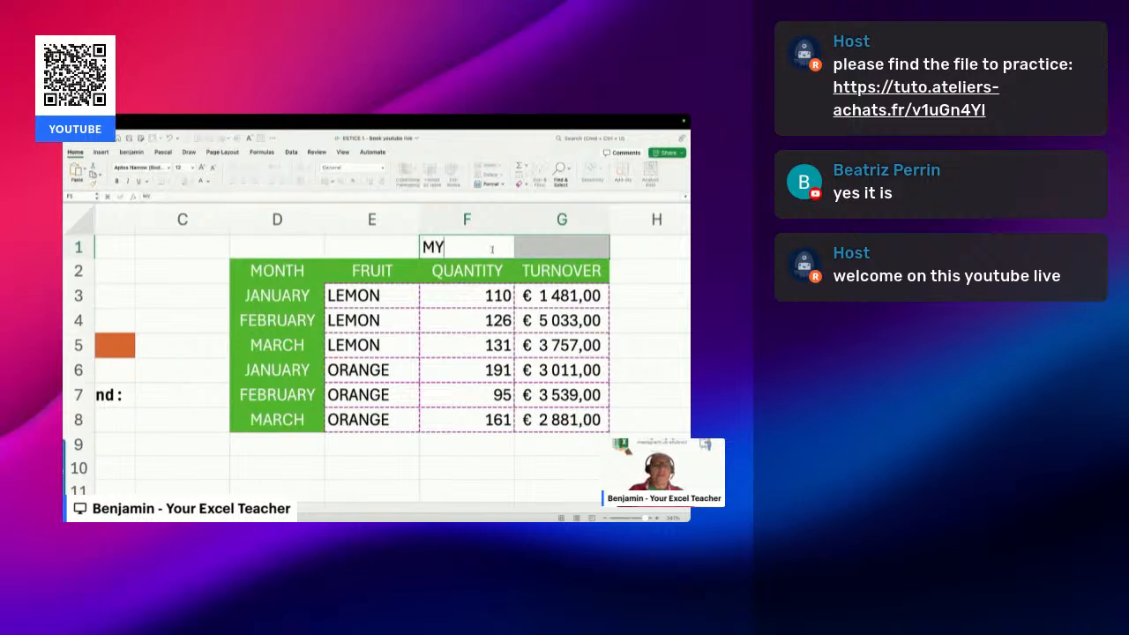
type(" FIGURES")
key("Return")
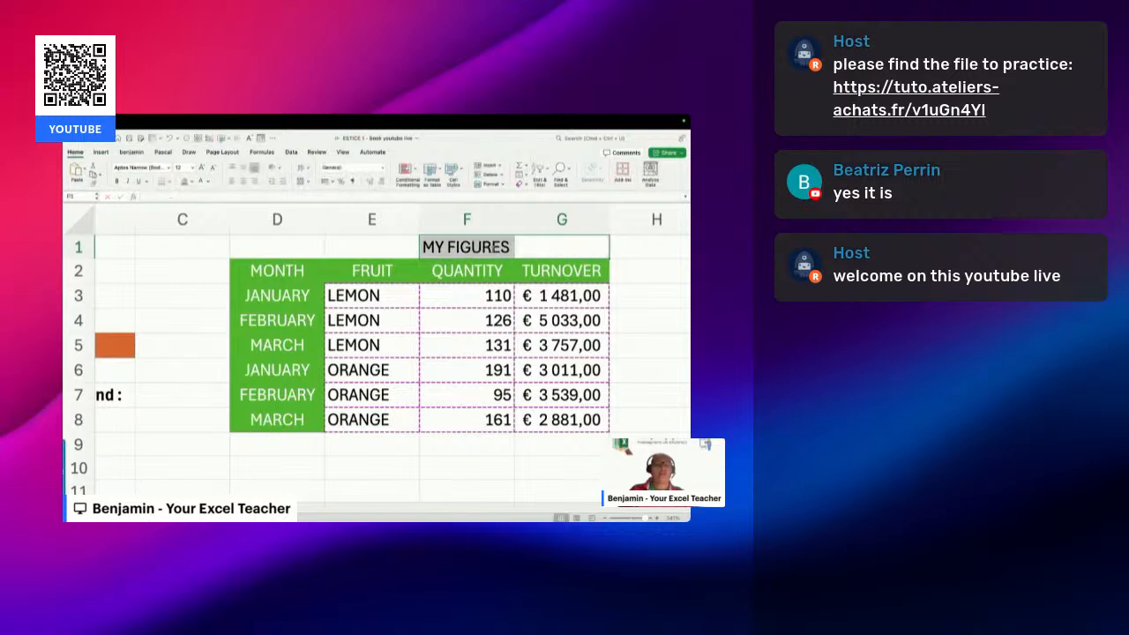
left_click(493, 270)
left_click(485, 252)
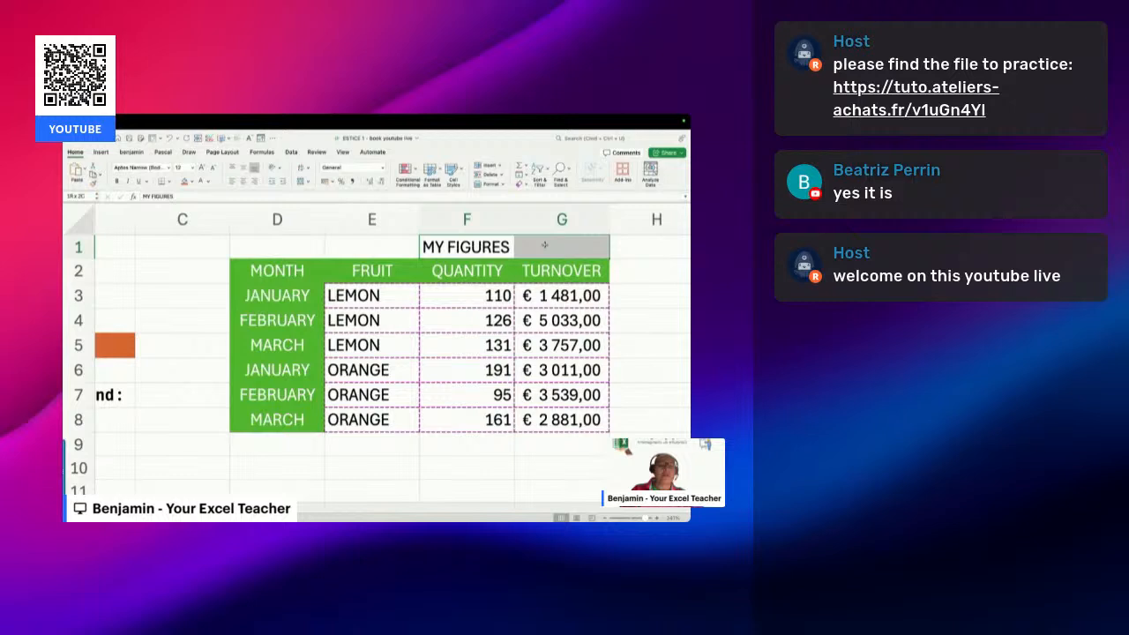
Merge cells F1:G1 through the alignment settings in Format Cells
left_click_drag(499, 247, 544, 245)
right_click(546, 247)
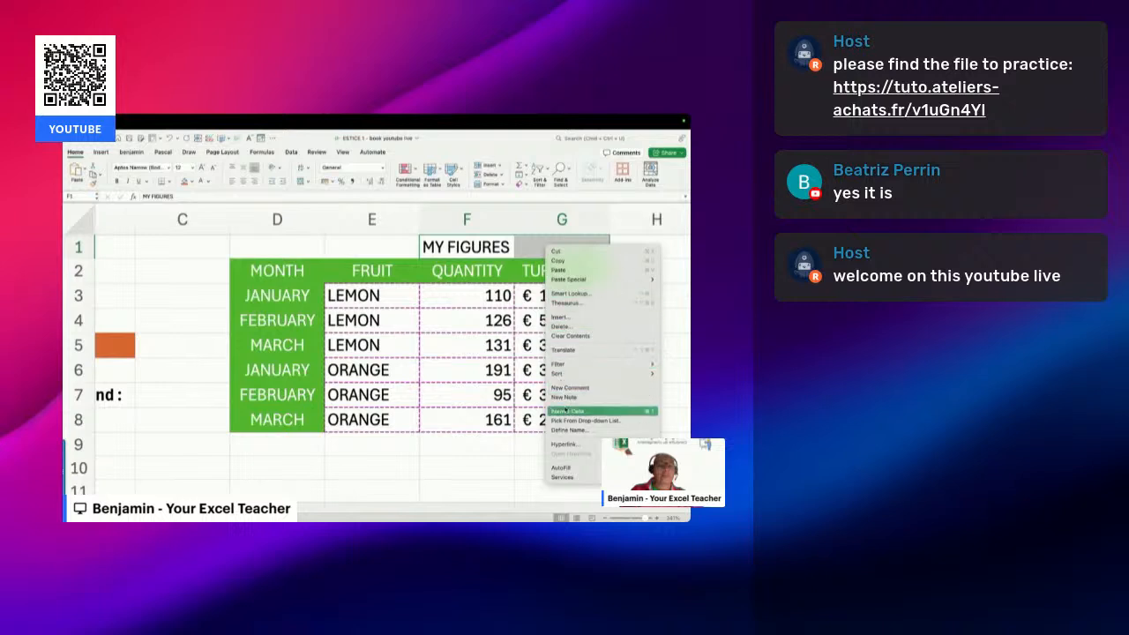
left_click(565, 411)
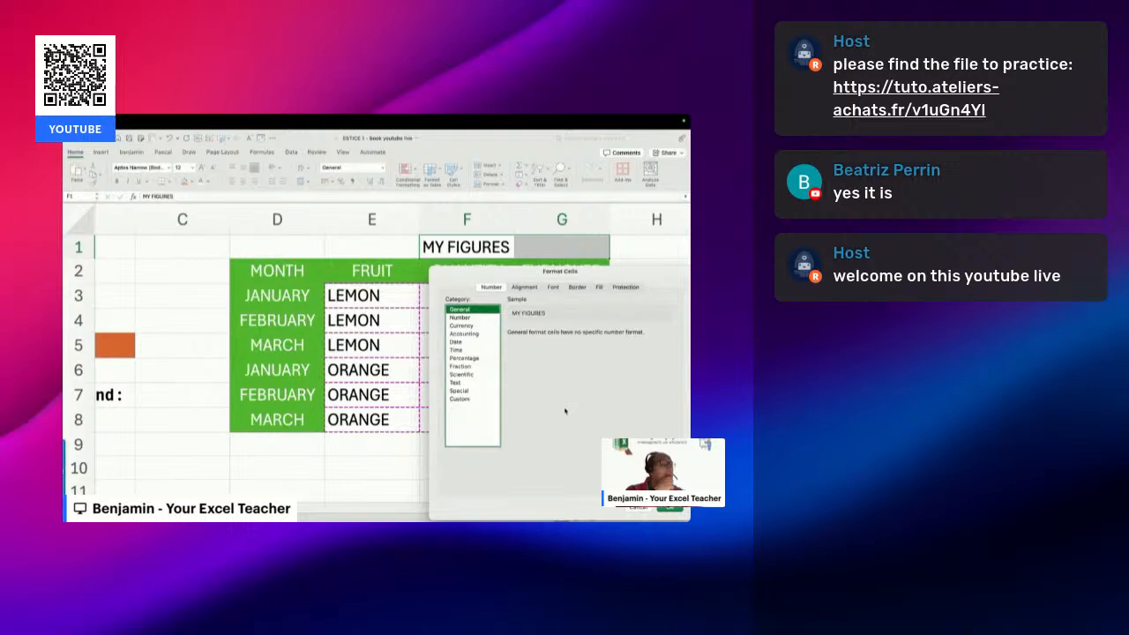
left_click(523, 289)
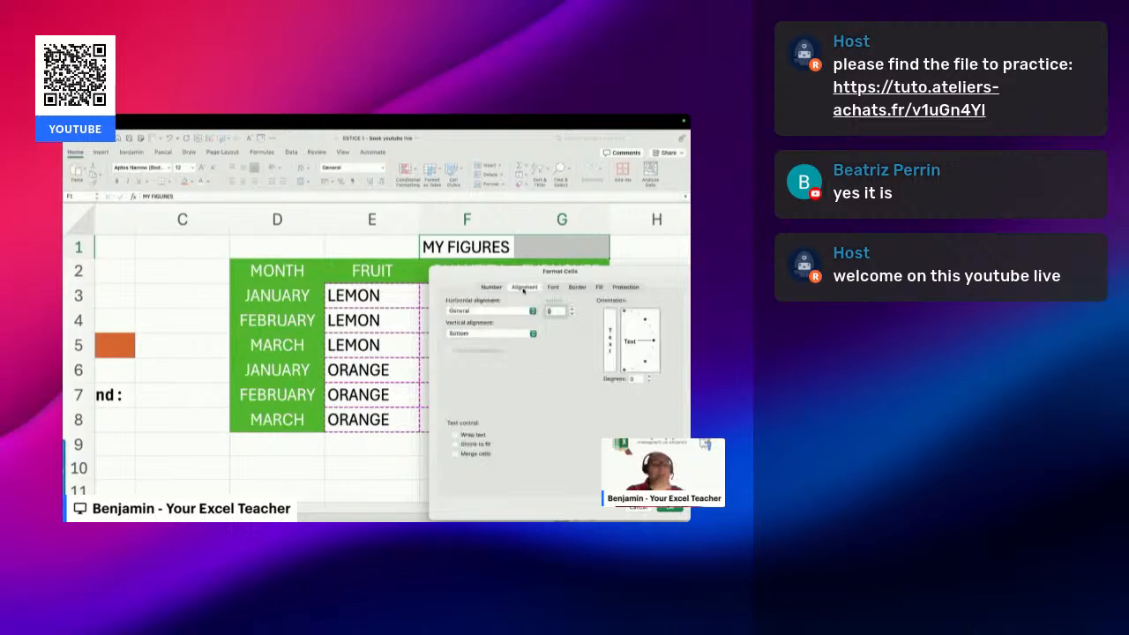
left_click_drag(515, 274, 507, 257)
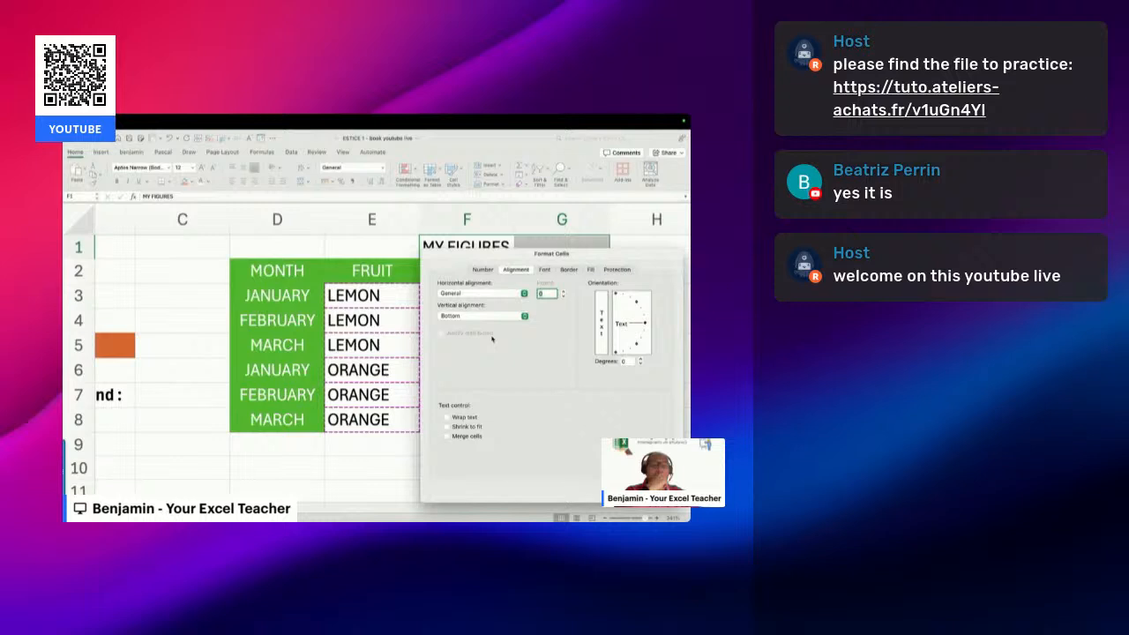
left_click(448, 437)
left_click_drag(555, 258, 263, 283)
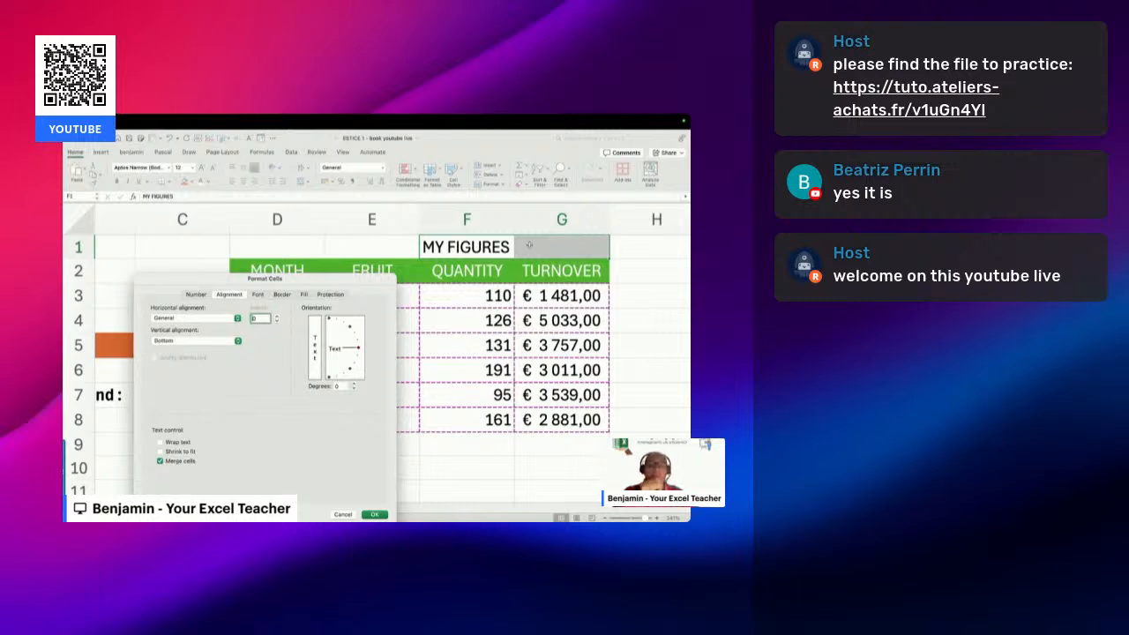
left_click(375, 514)
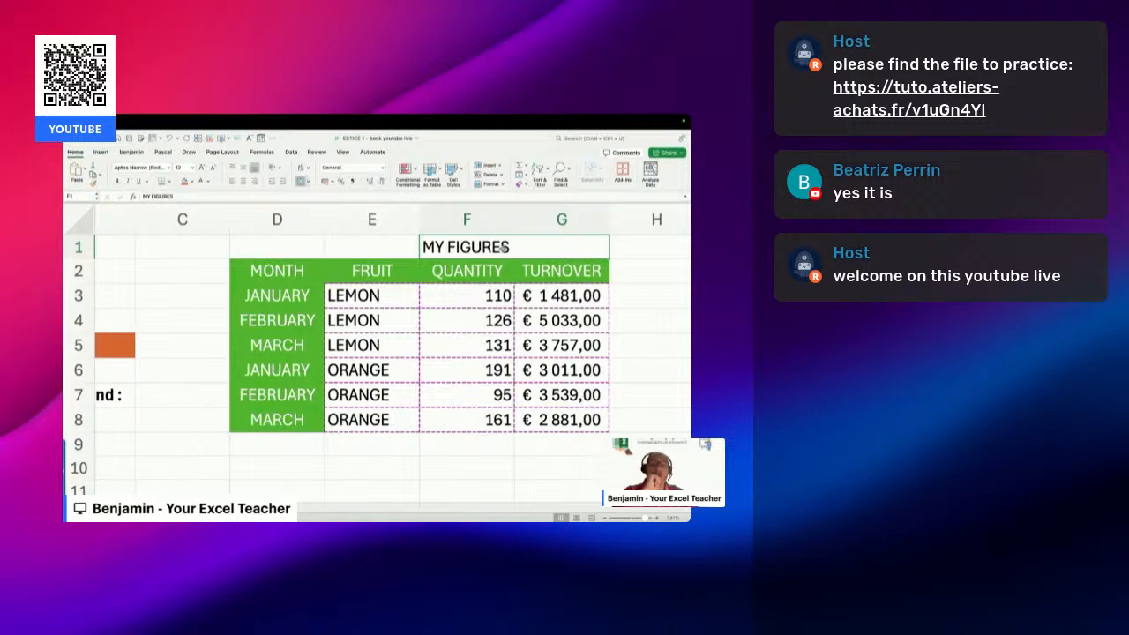
Centre the MY FIGURES heading, and undo both the centring and the cell merge
left_click(243, 182)
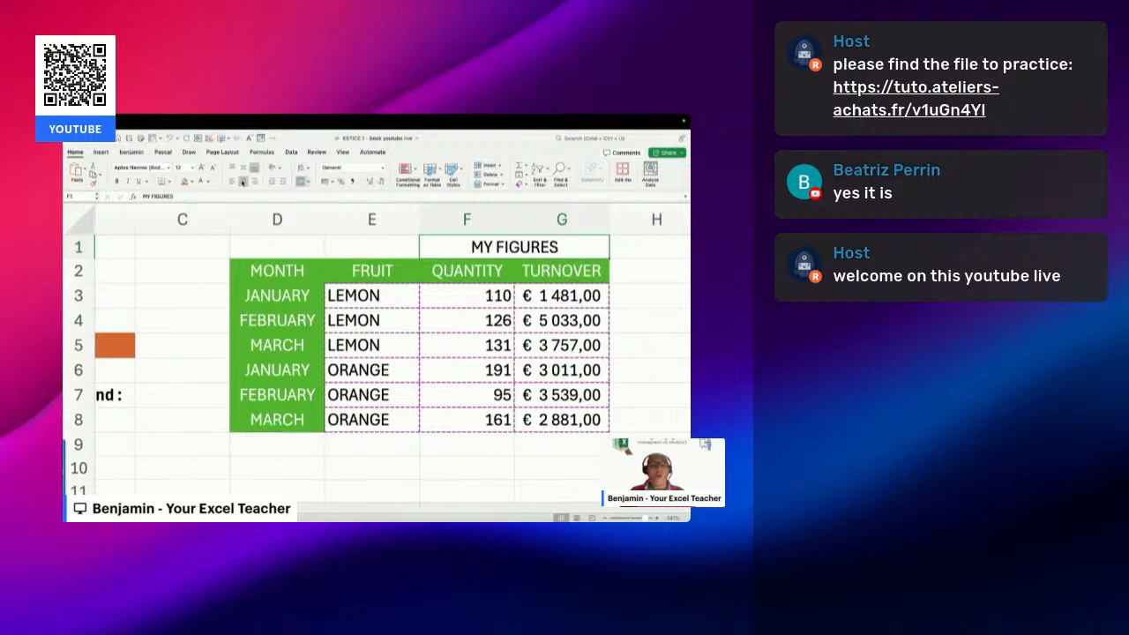
left_click(242, 182)
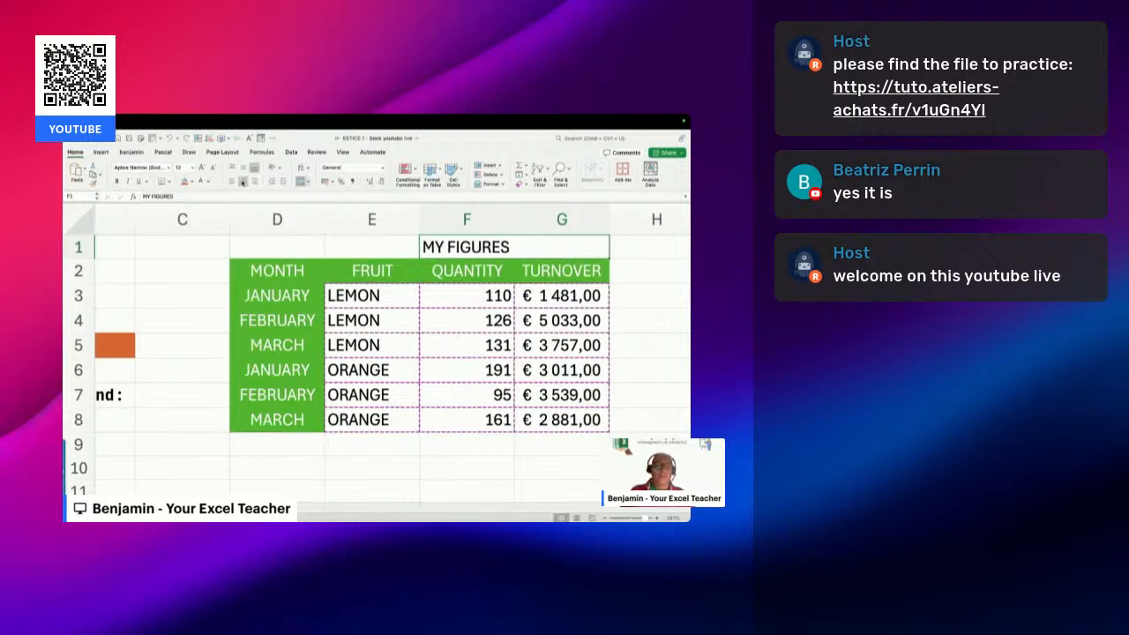
left_click(302, 180)
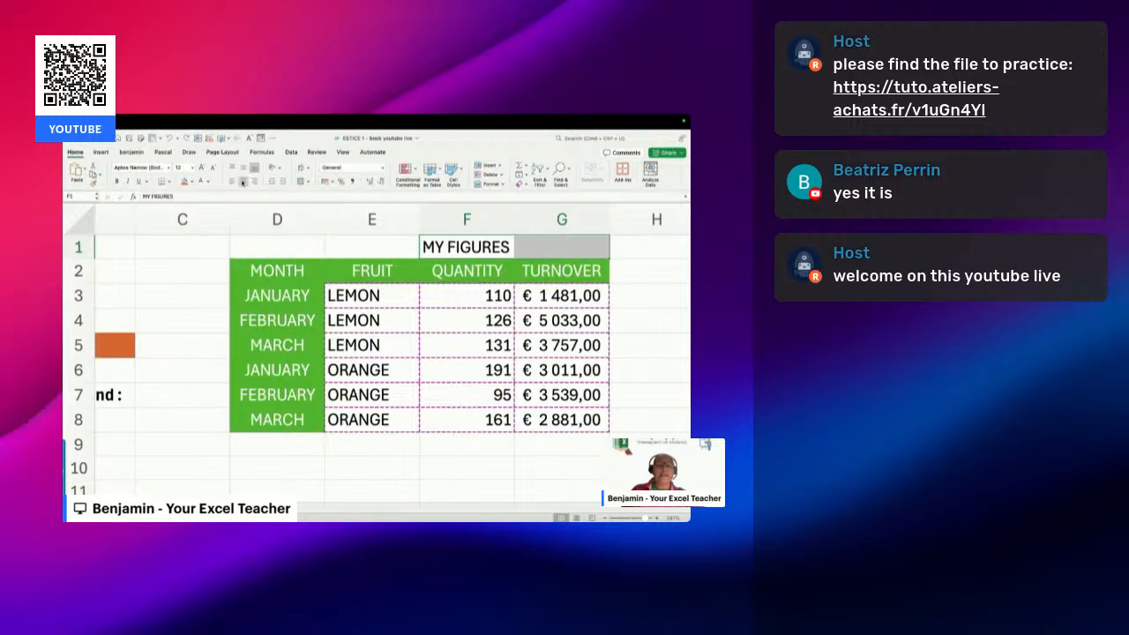
Merge and center F1:G1, and style the MY FIGURES heading in bold white text on a purple fill
left_click_drag(460, 244, 524, 241)
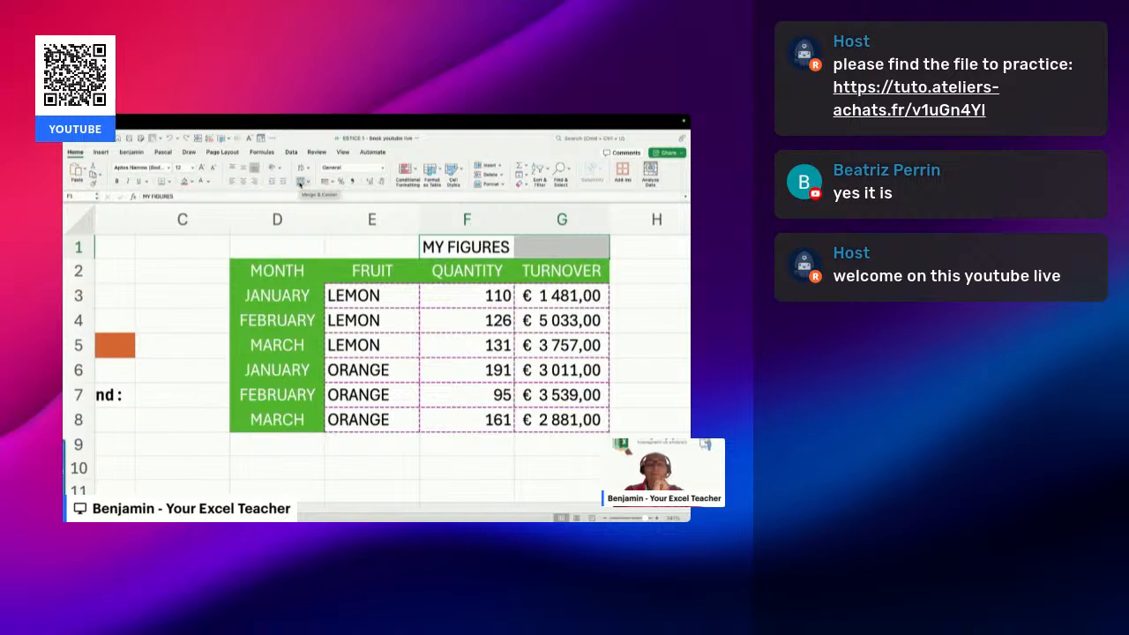
left_click(300, 181)
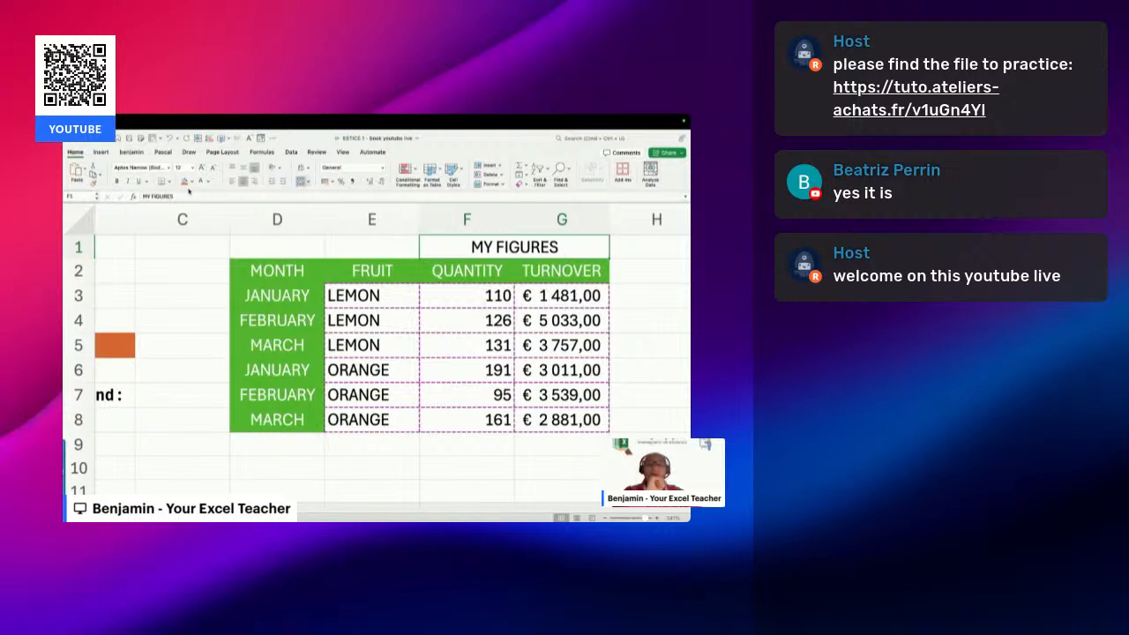
left_click(116, 182)
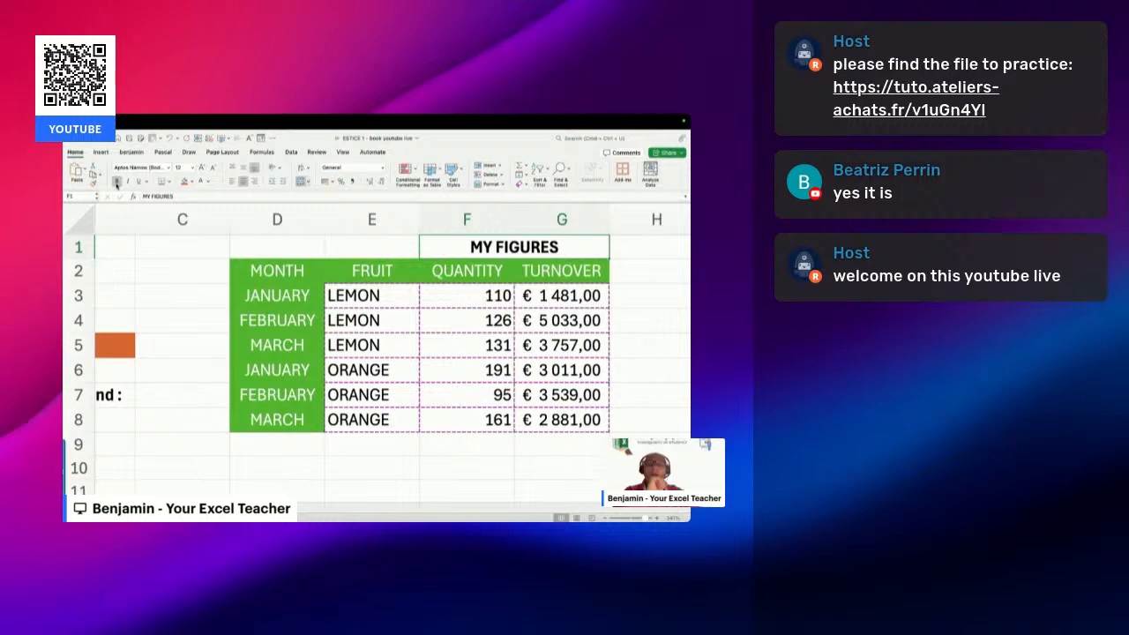
left_click(193, 182)
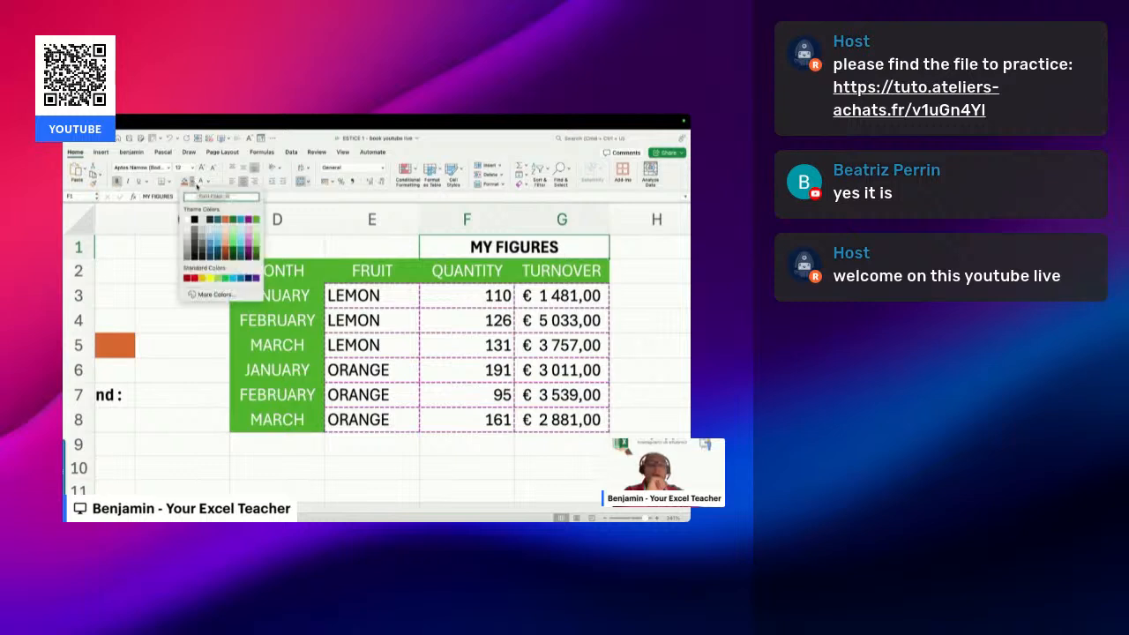
left_click(250, 223)
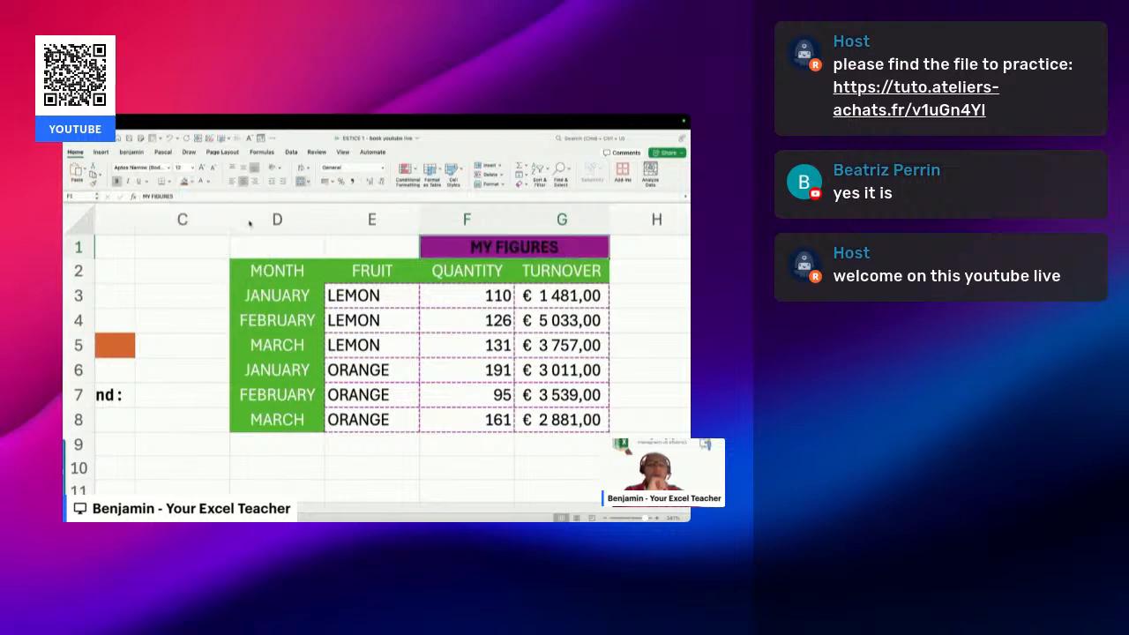
left_click(202, 180)
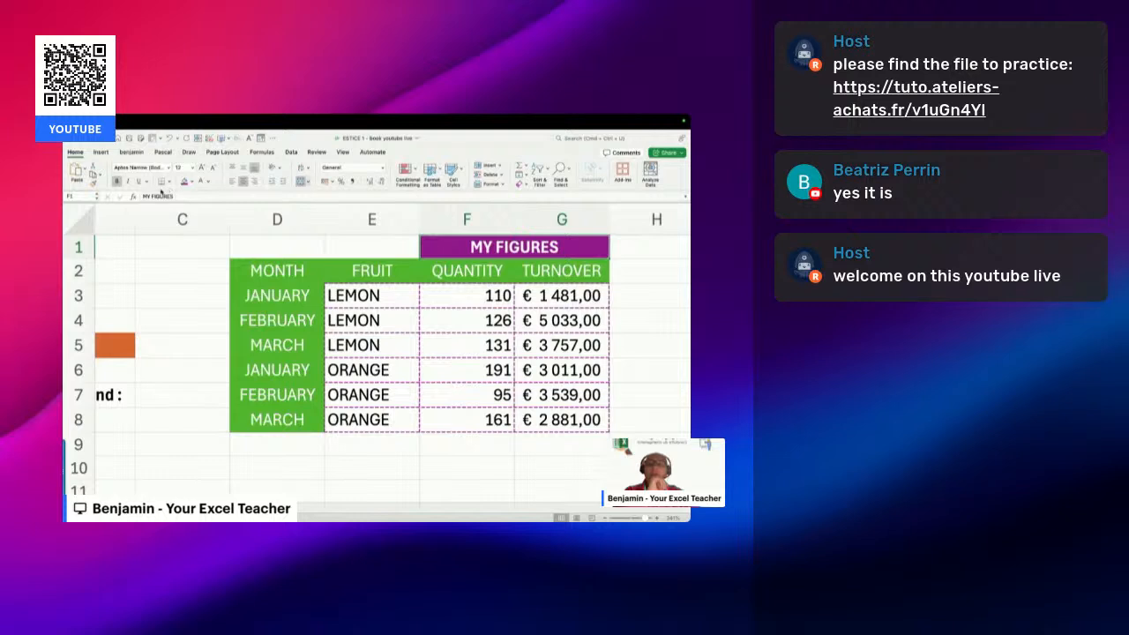
left_click(460, 320)
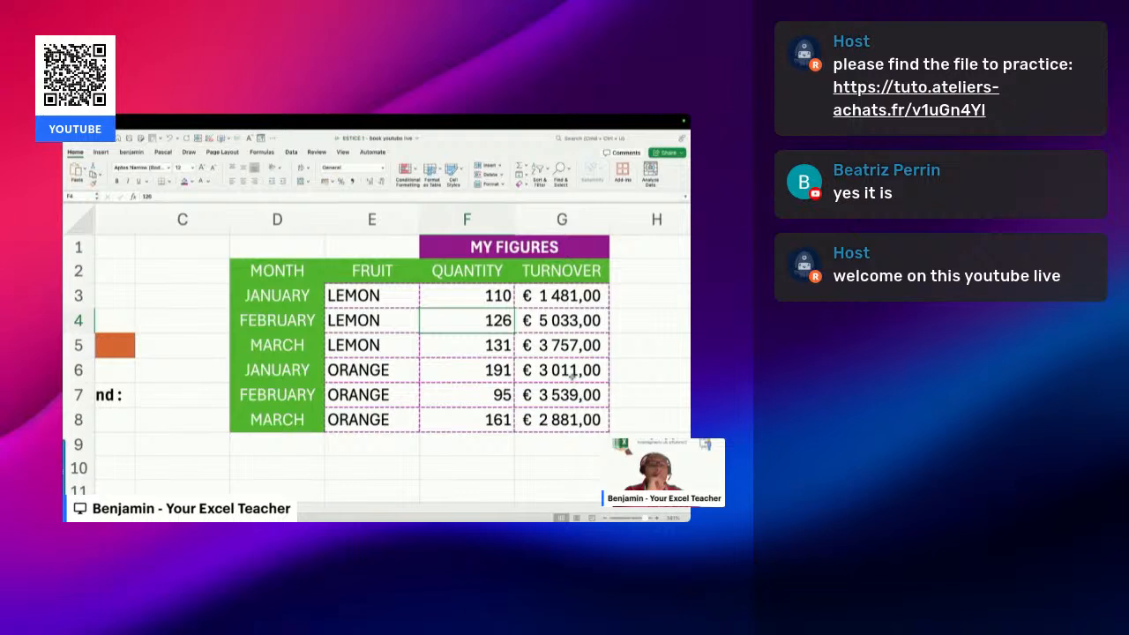
scroll(571, 374, "down", 1)
scroll(572, 375, "up", 1)
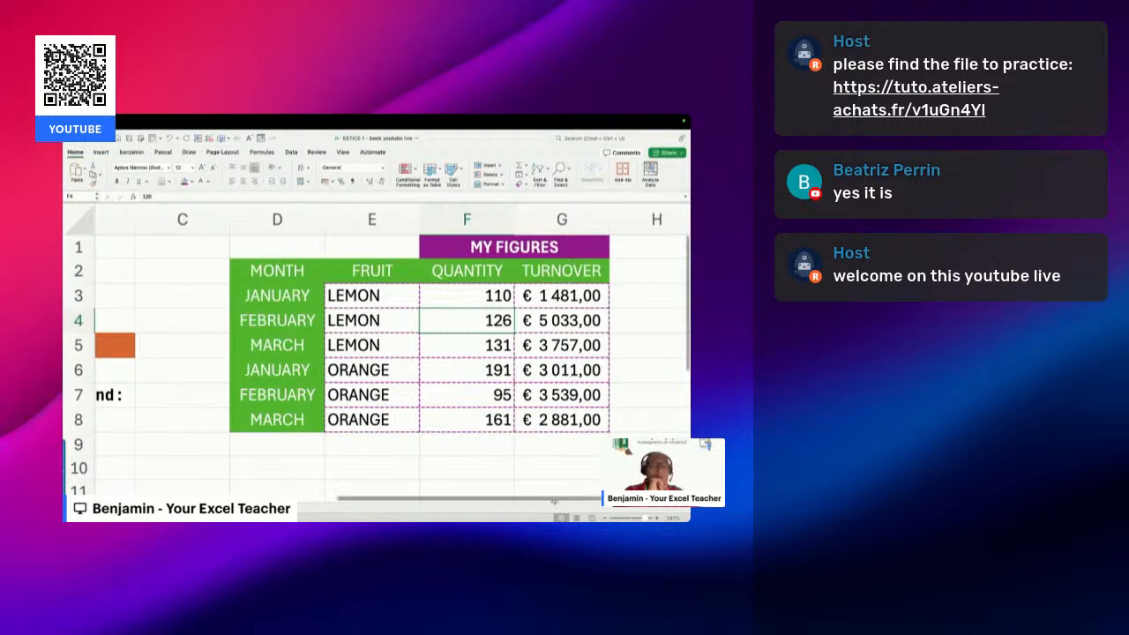
left_click_drag(556, 500, 363, 498)
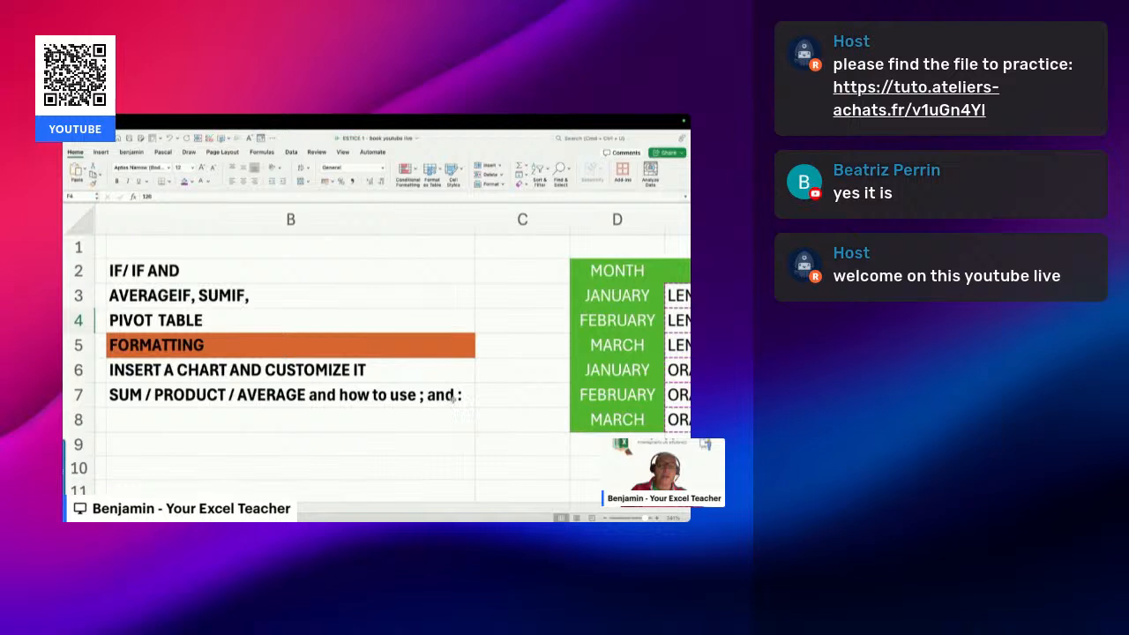
scroll(530, 467, "right", 5)
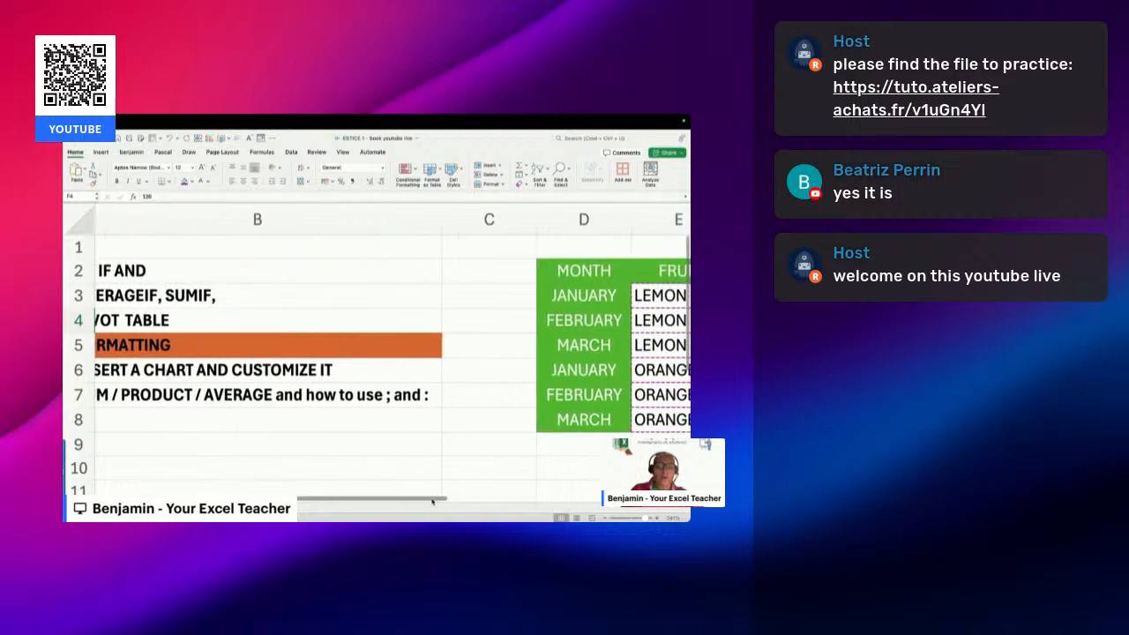
scroll(544, 495, "right", 4)
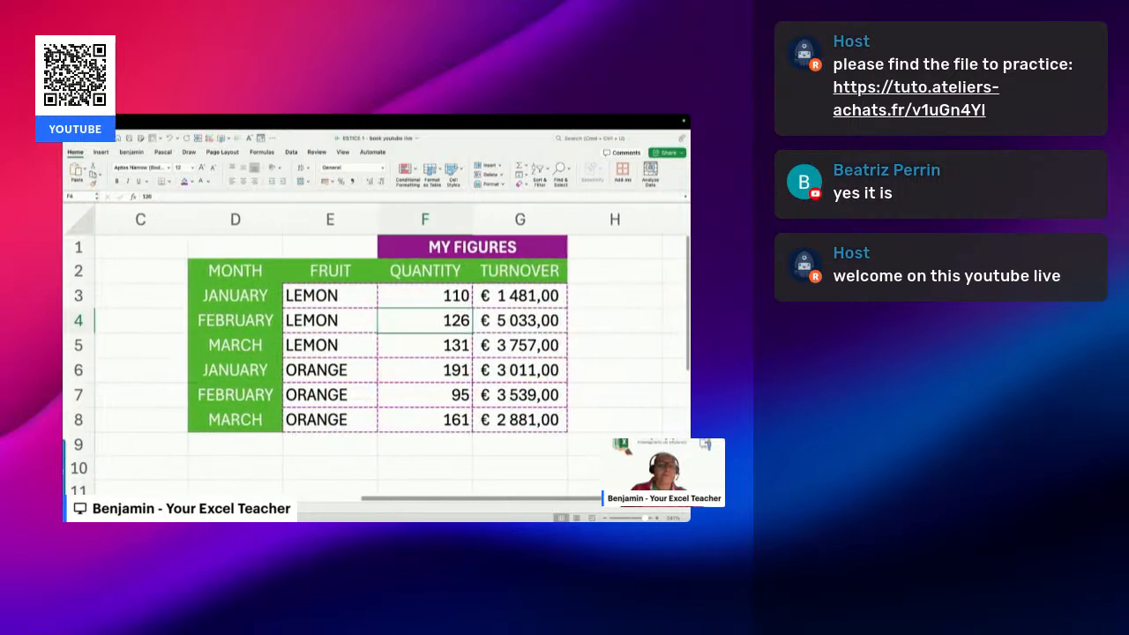
Enter the label "Total" in cell F10 and move it to E10, leaving F10 free for the quantity total
left_click(407, 469)
type("Tto")
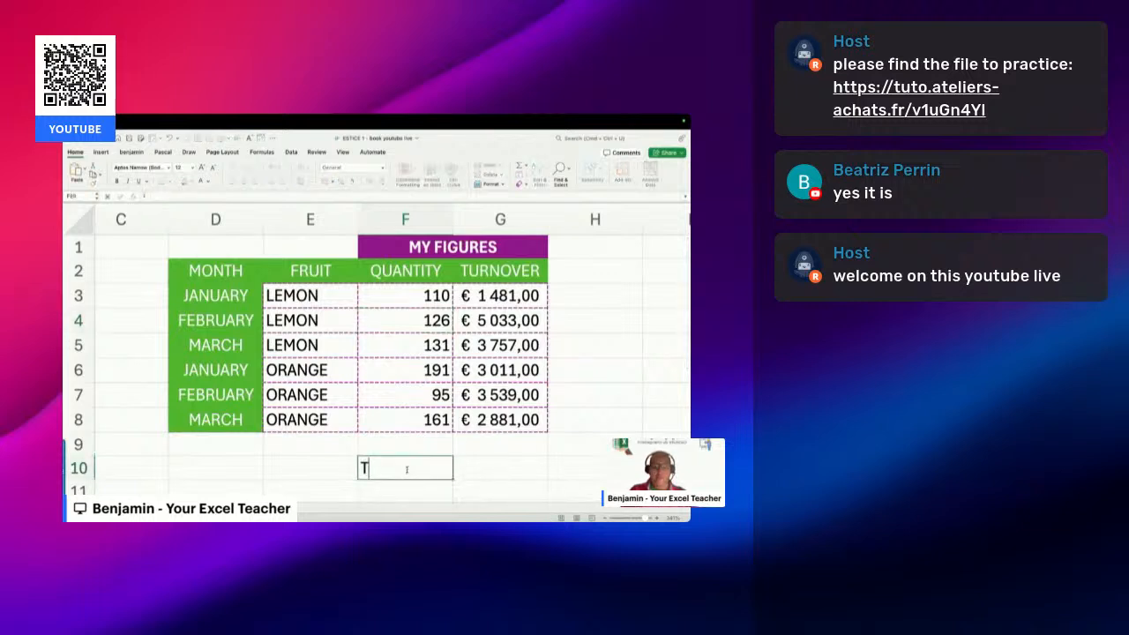
key("BackSpace")
key("BackSpace")
type("otal")
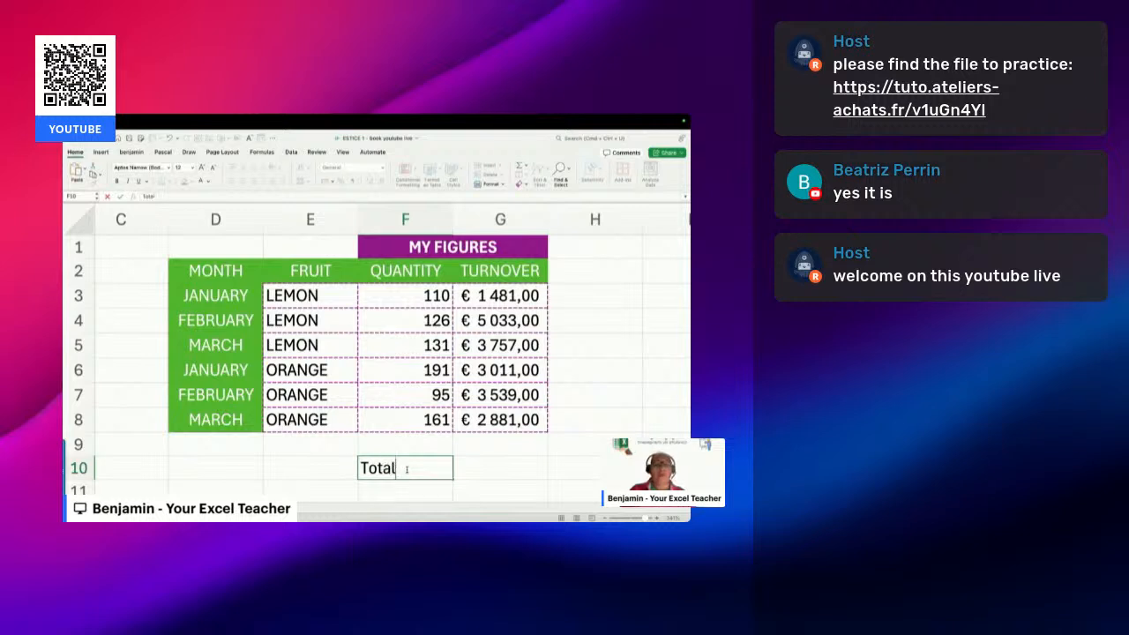
key("Left")
key("Right")
key("super+x")
key("Left")
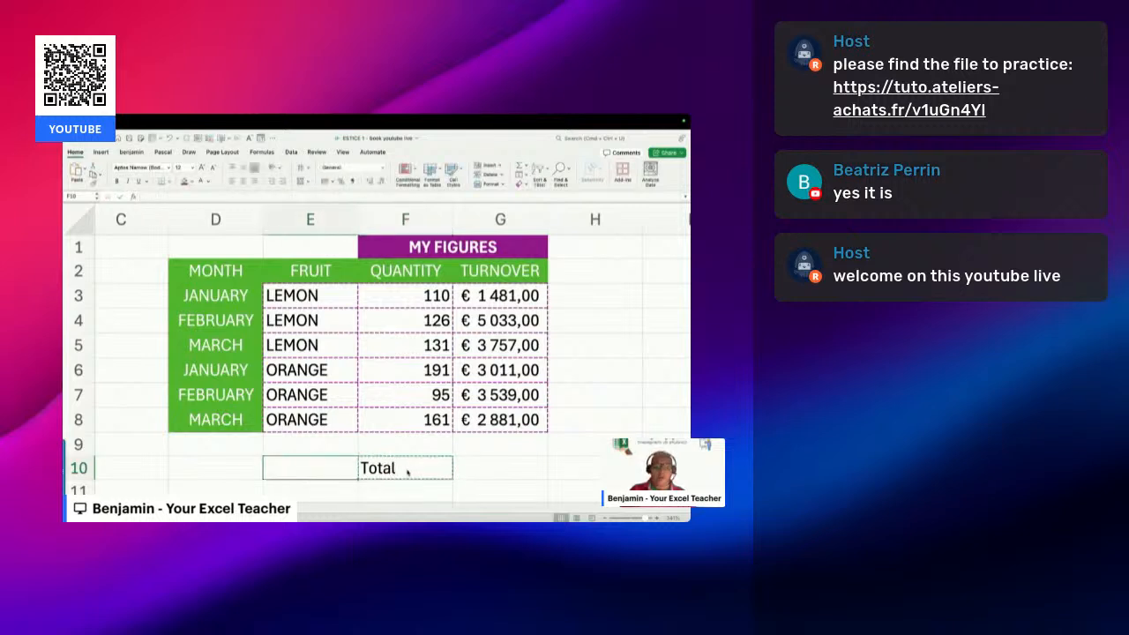
key("super+v")
key("Right")
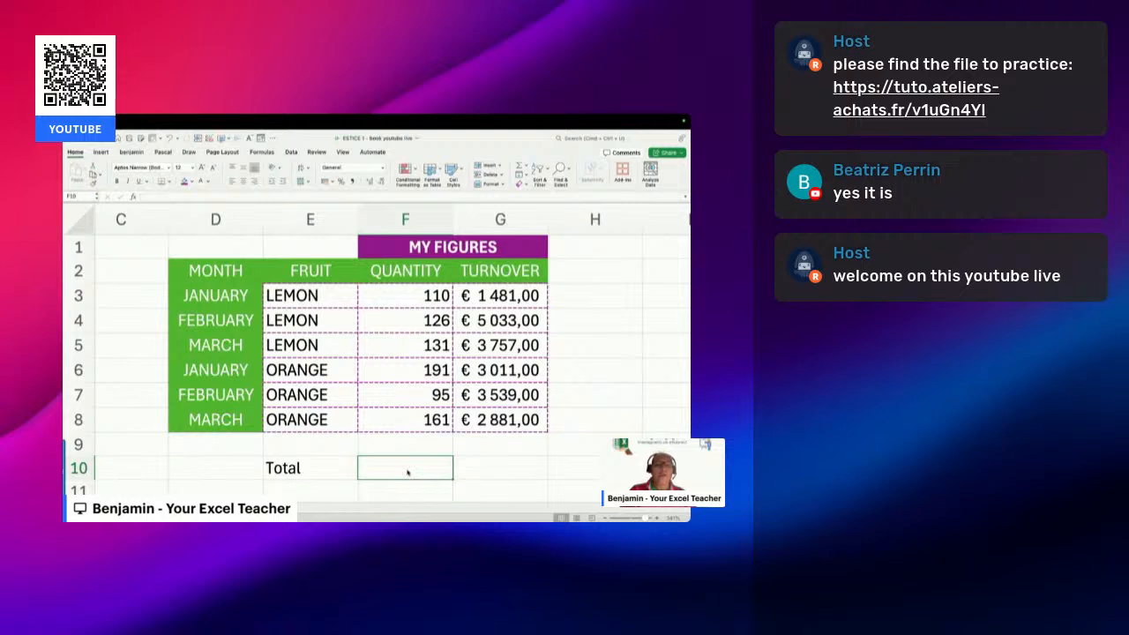
key("Right")
key("Left")
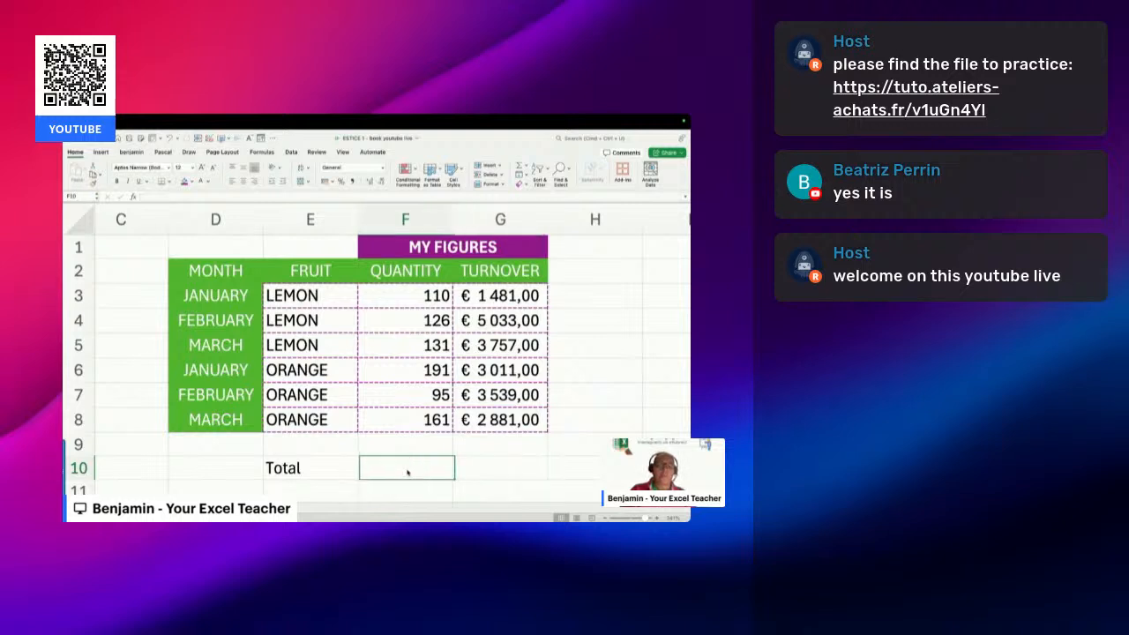
Start a SUM formula in cell F10 with F3 as its first argument
type("=")
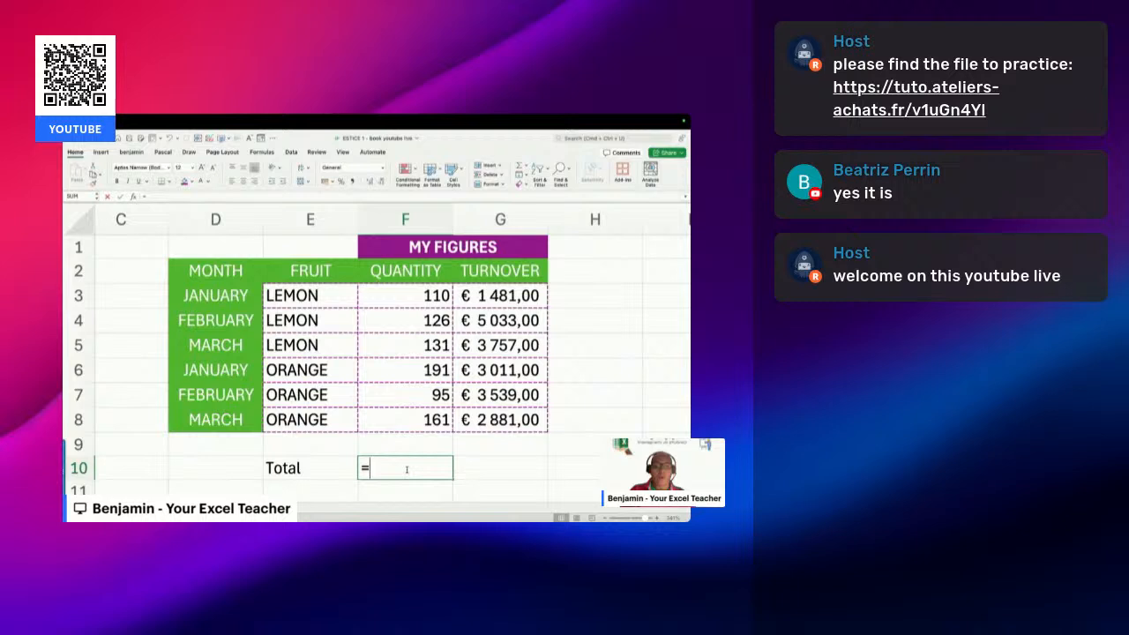
type("sum")
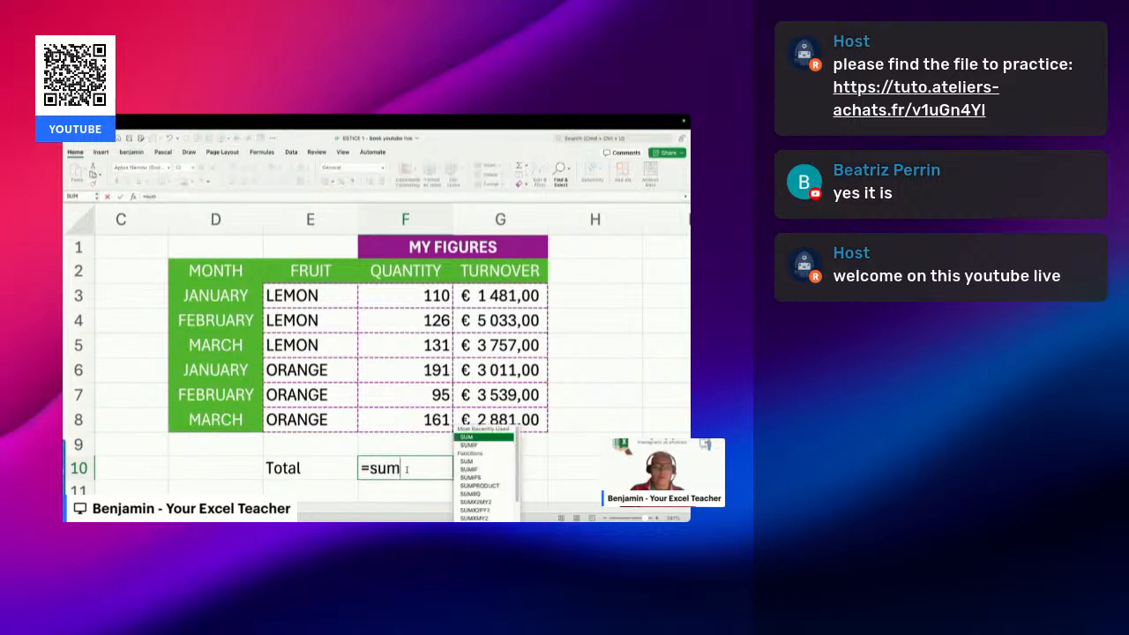
type("(")
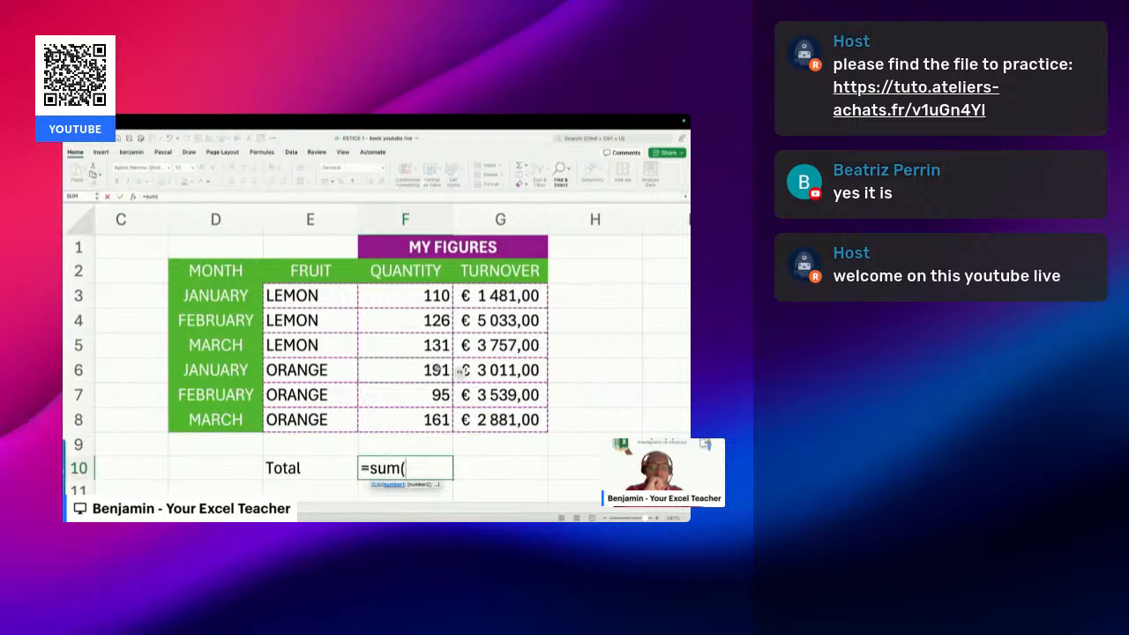
left_click(431, 300)
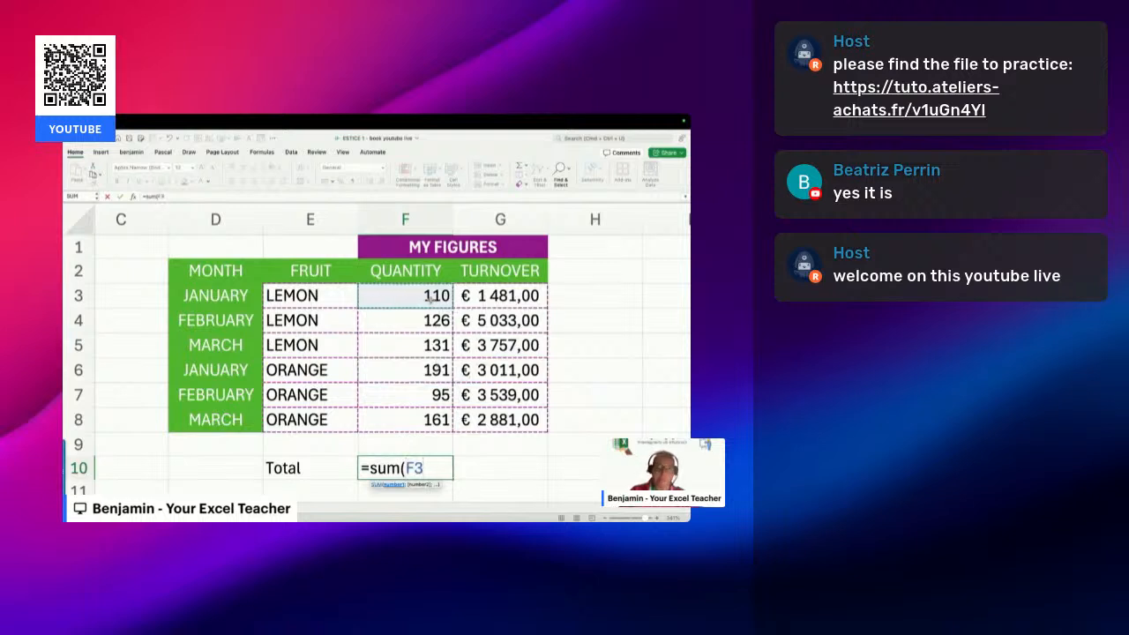
Add the non-adjacent cells F5 and F7 to the SUM formula, separated by semicolons, and remove both again
type(";")
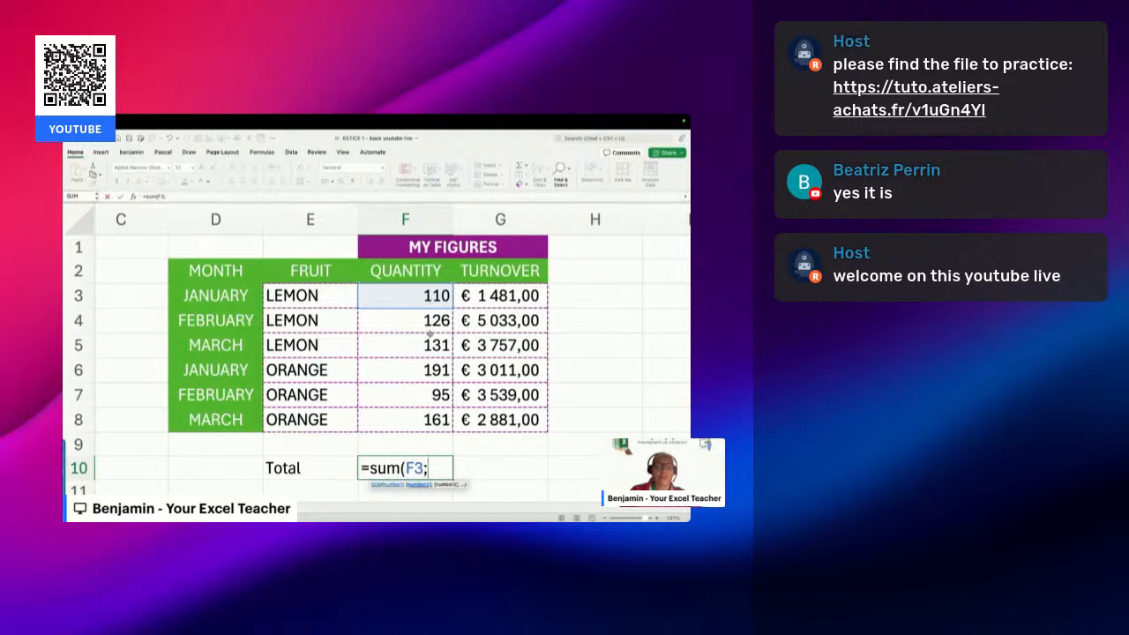
left_click(430, 344)
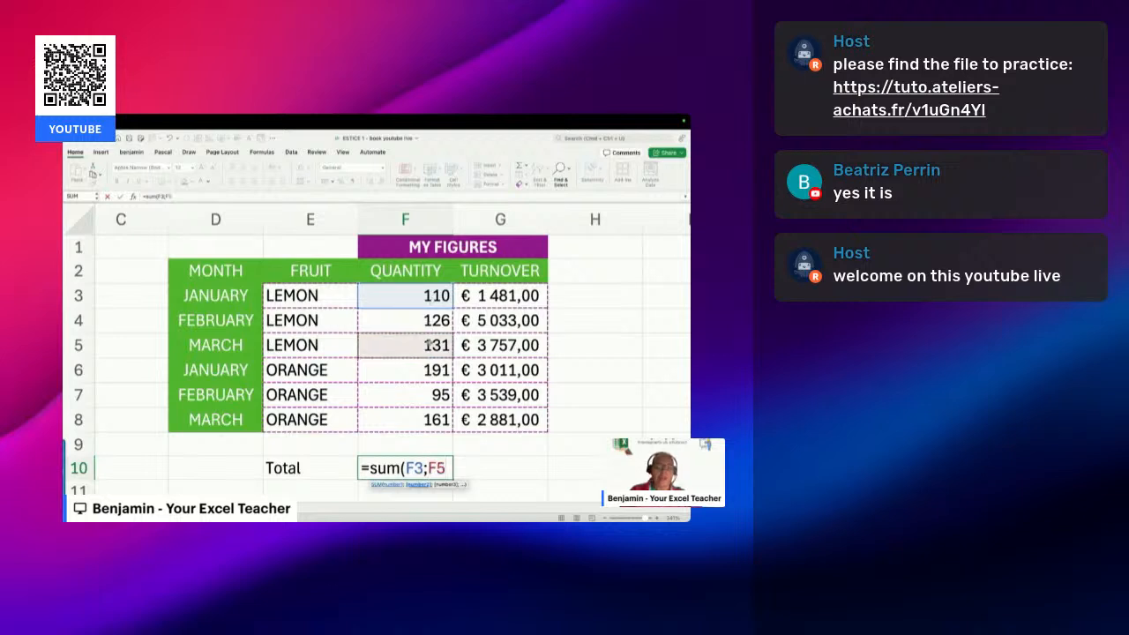
type(";")
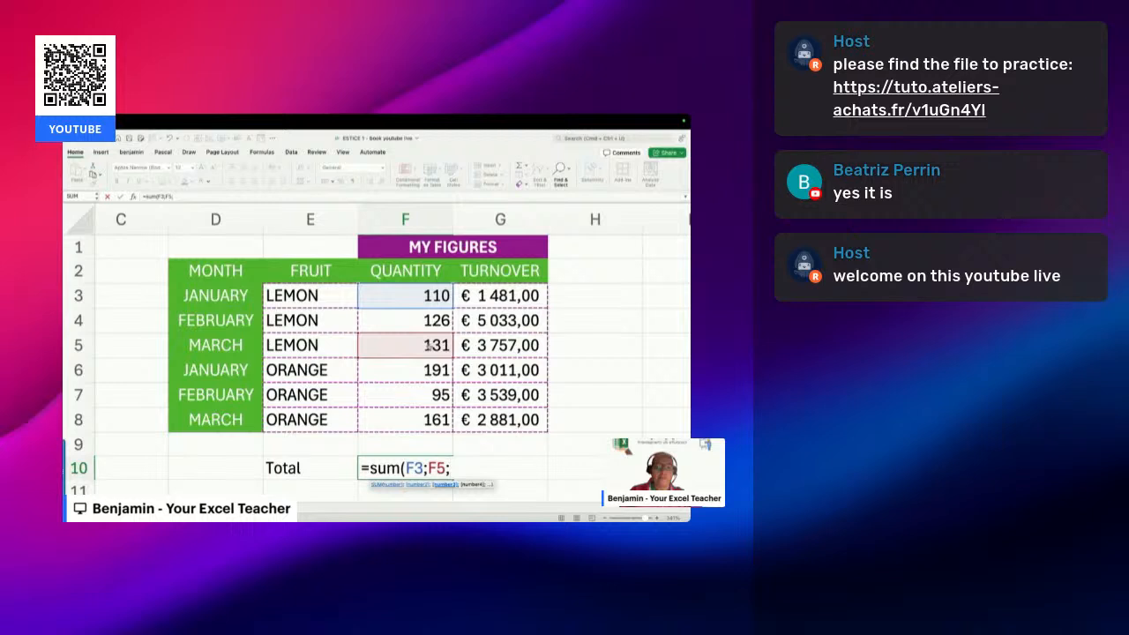
left_click(430, 398)
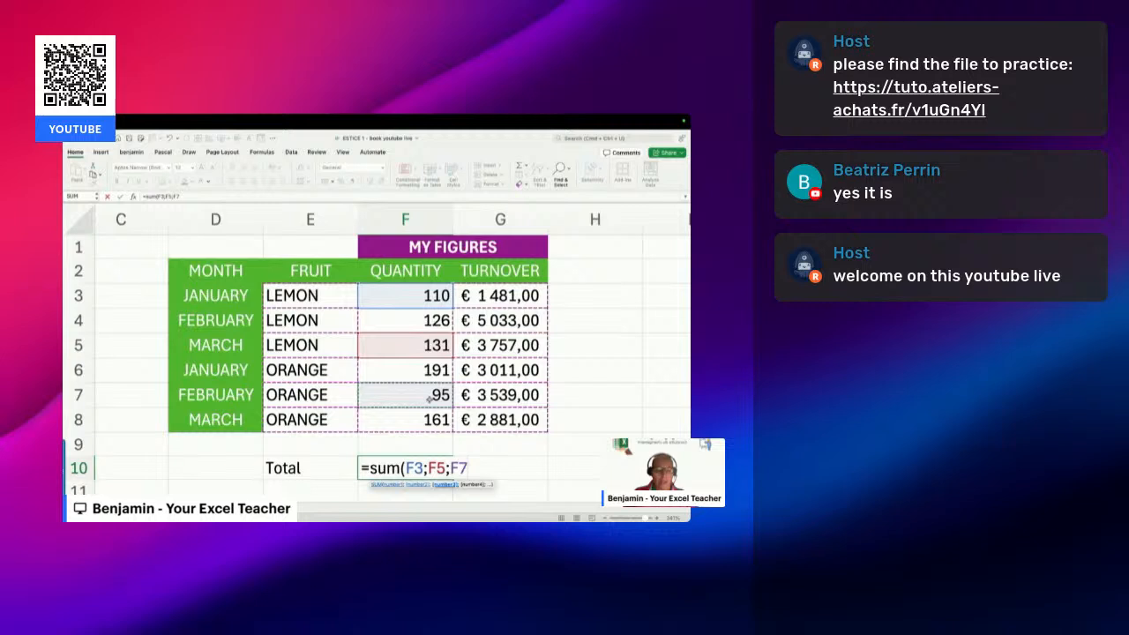
key("BackSpace")
key("BackSpace")
key("BackSpace")
key("BackSpace")
key("BackSpace")
key("BackSpace")
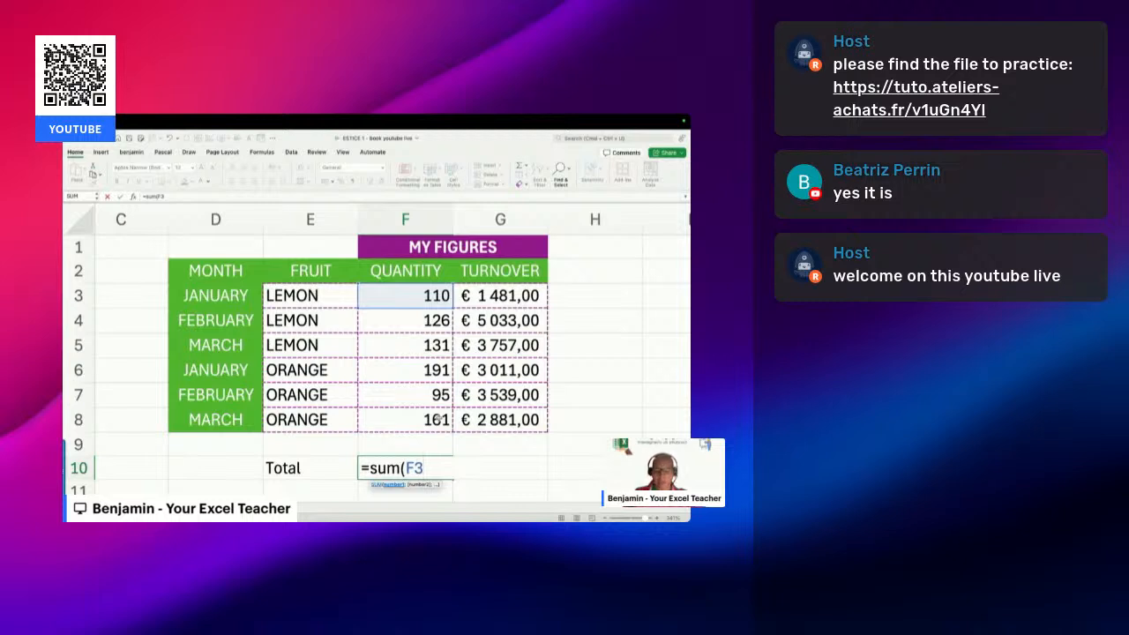
Complete the F10 formula as =SUM(F3;F4;F5;F6;F7;F8), listing each quantity cell separately with semicolons
type(";")
left_click(427, 326)
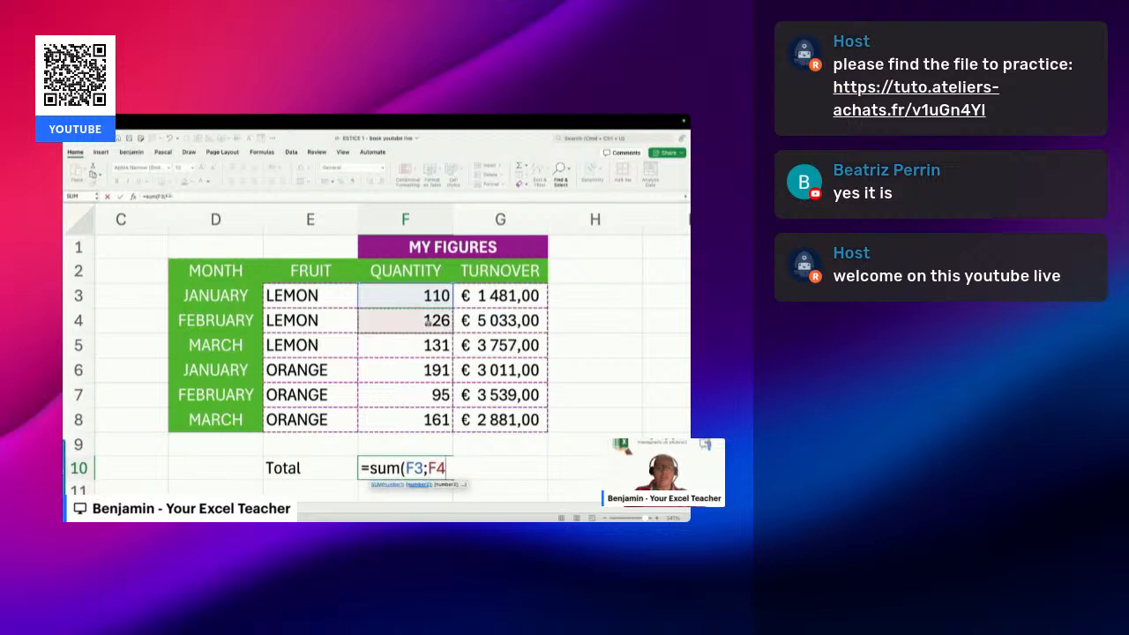
type(";")
left_click(425, 343)
type(";")
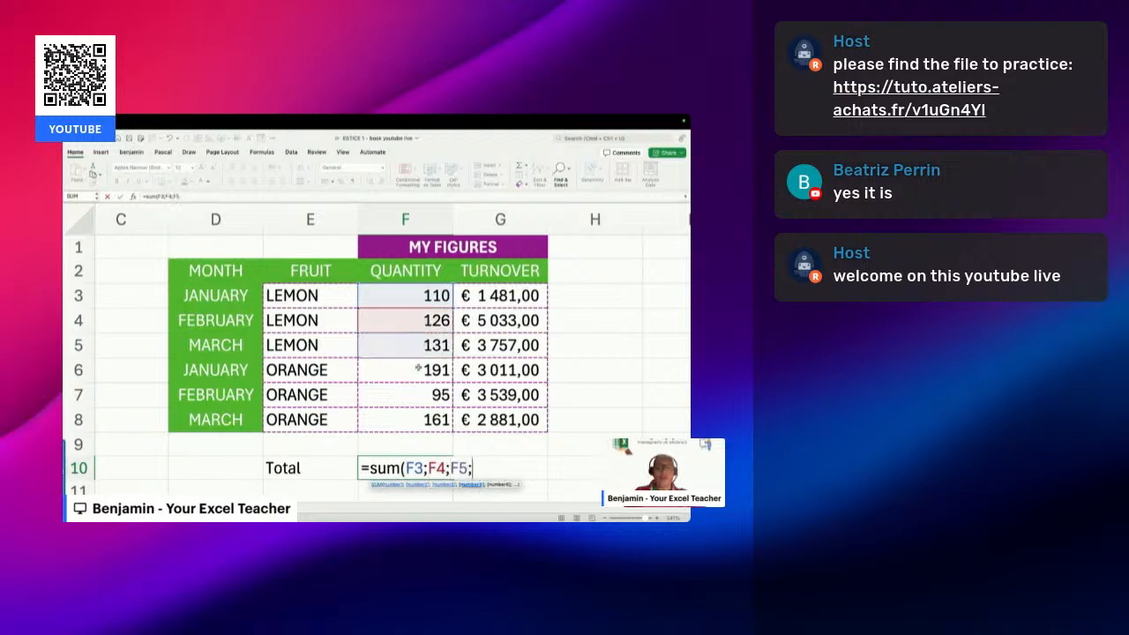
left_click(418, 368)
type(";")
left_click(412, 395)
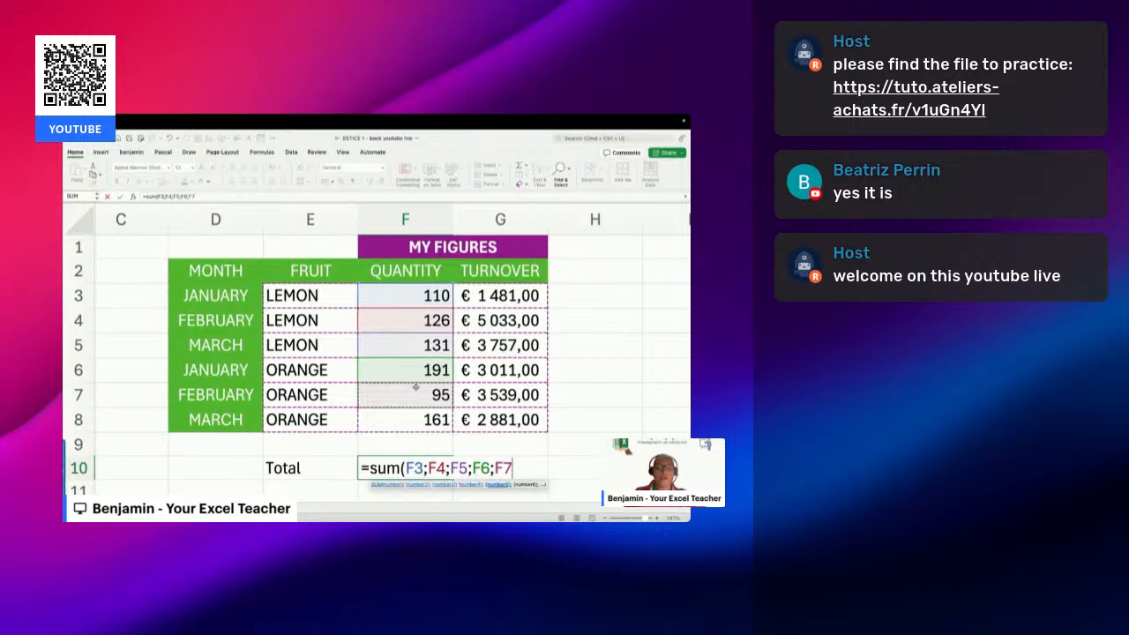
type(";")
left_click(408, 415)
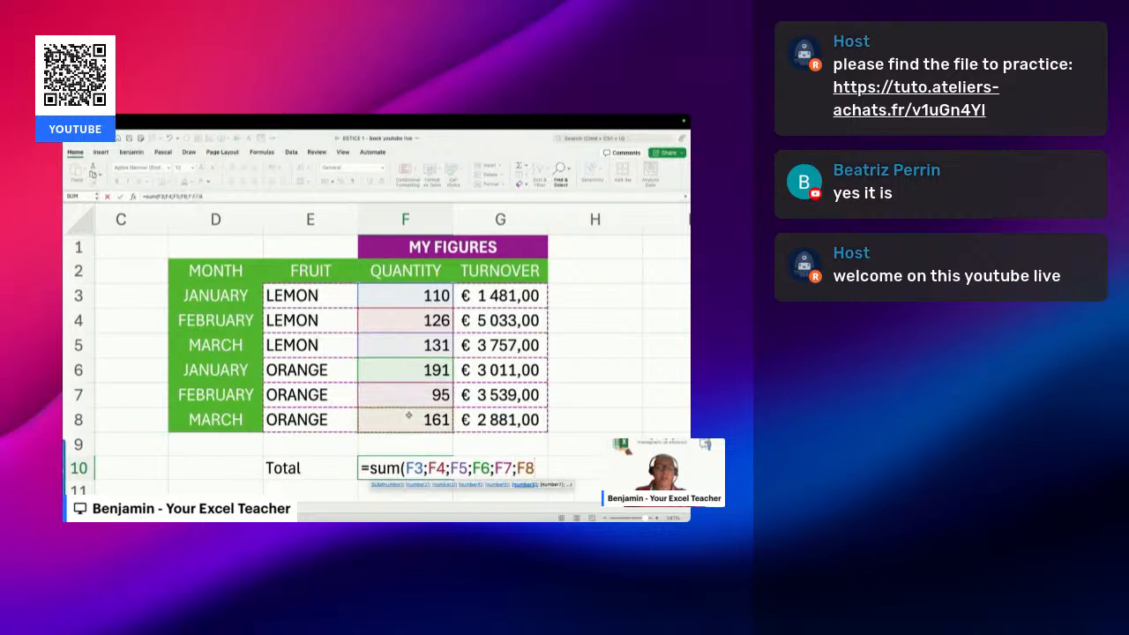
key("Return")
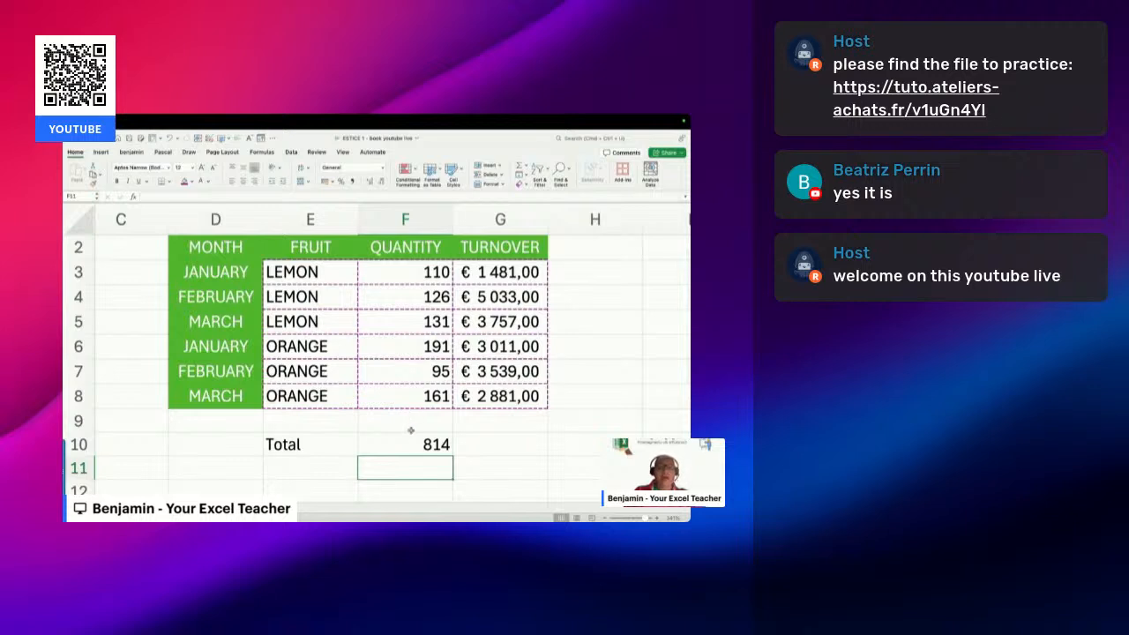
Replace the separately listed cells in the F10 total with a single range, making the formula =SUM(F3:F8)
left_click(415, 441)
double_click(415, 443)
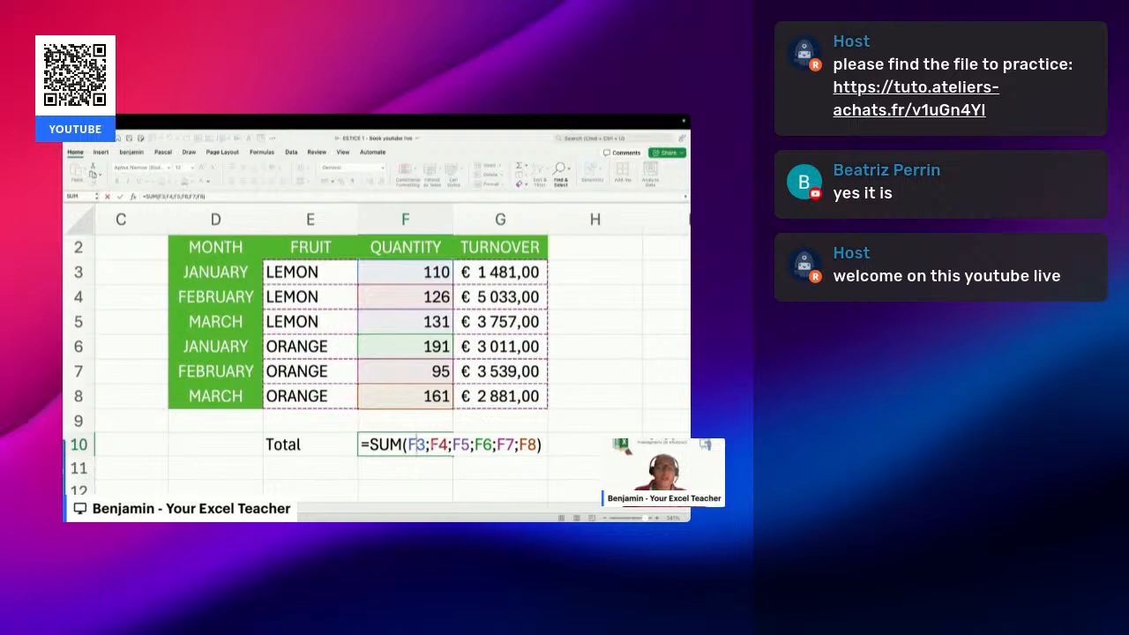
left_click_drag(427, 443, 538, 445)
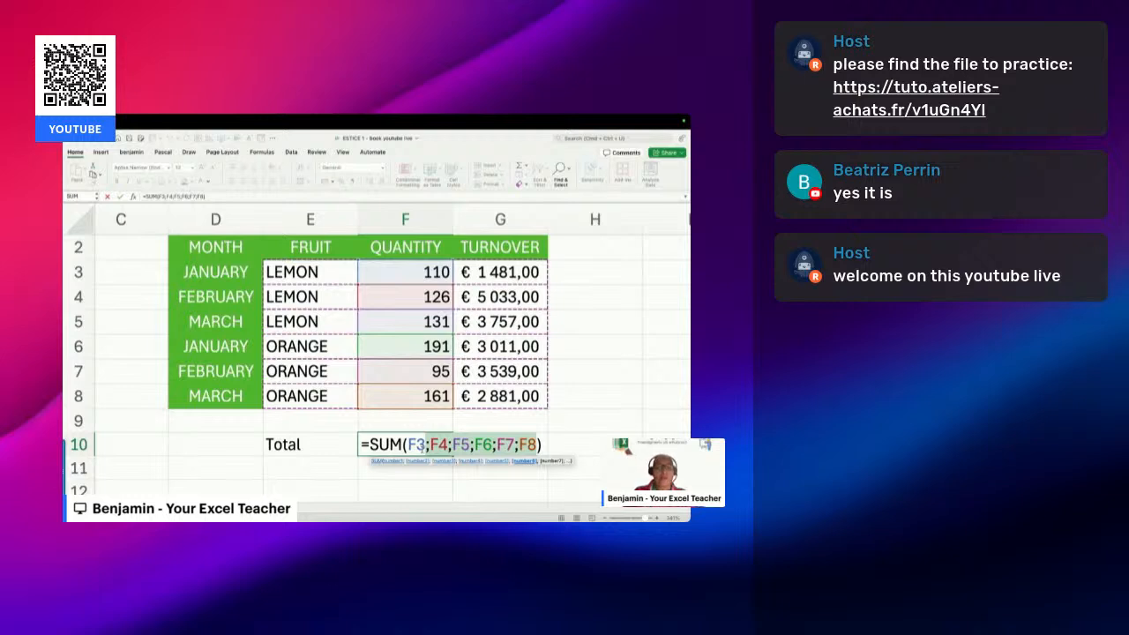
key("BackSpace")
key("BackSpace")
key("BackSpace")
key("BackSpace")
key("BackSpace")
key("BackSpace")
key("BackSpace")
key("BackSpace")
key("BackSpace")
key("BackSpace")
key("BackSpace")
key("BackSpace")
key("BackSpace")
key("BackSpace")
key("BackSpace")
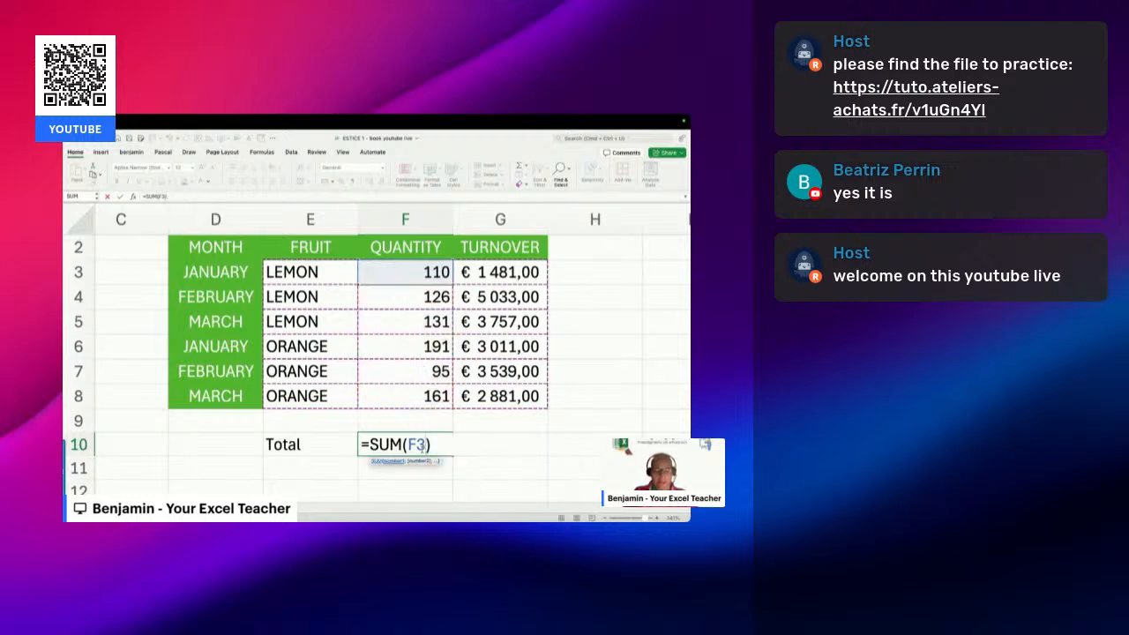
type(":f")
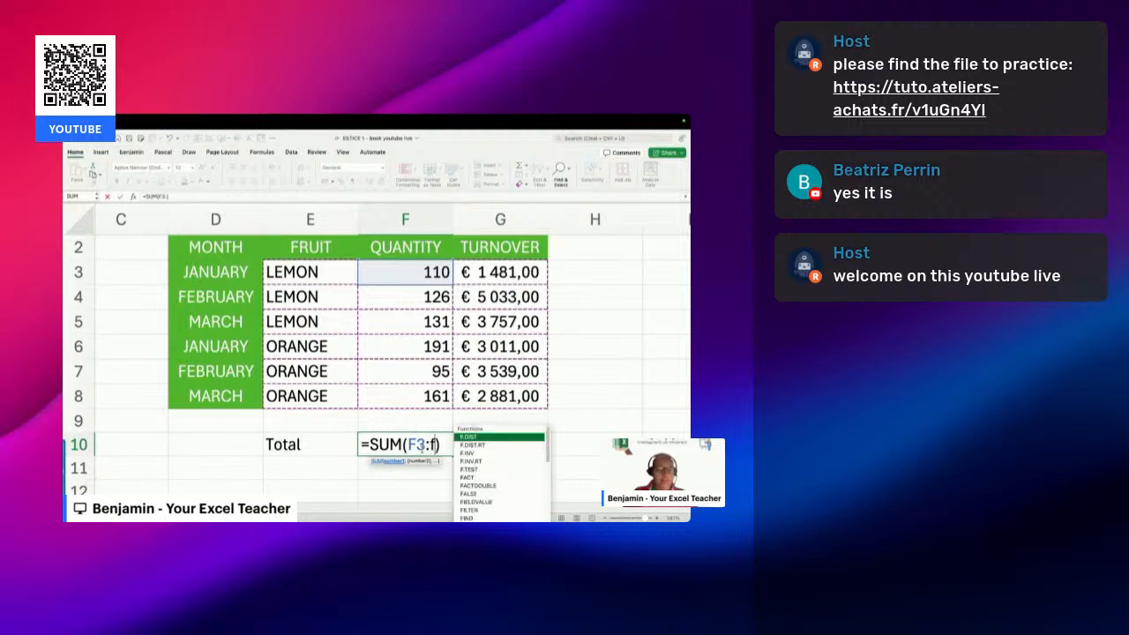
type("8")
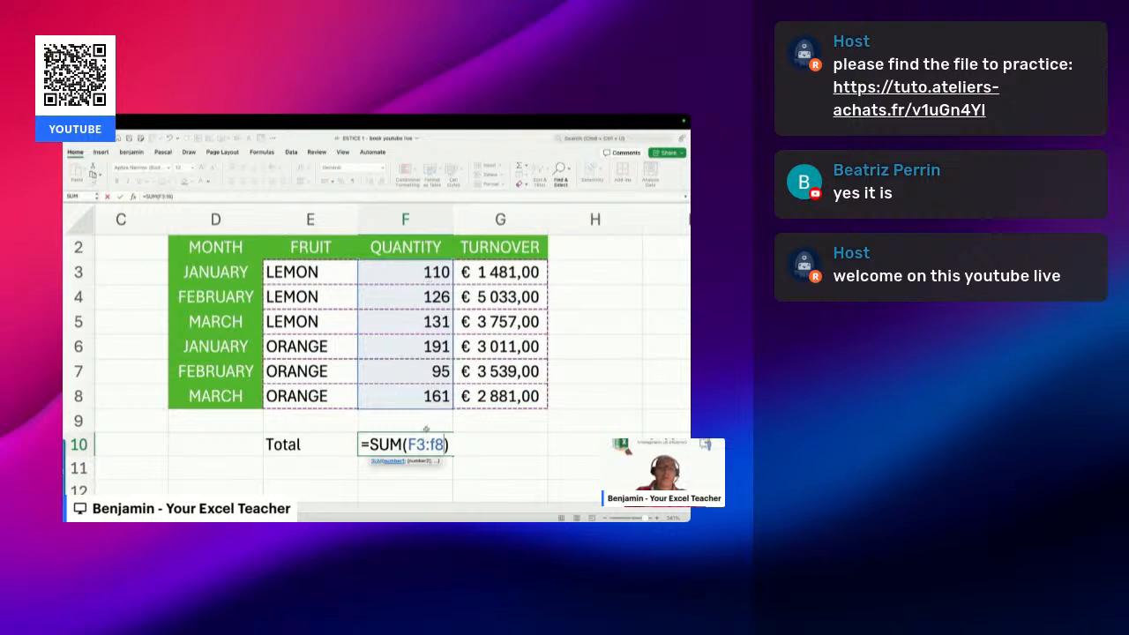
key("Return")
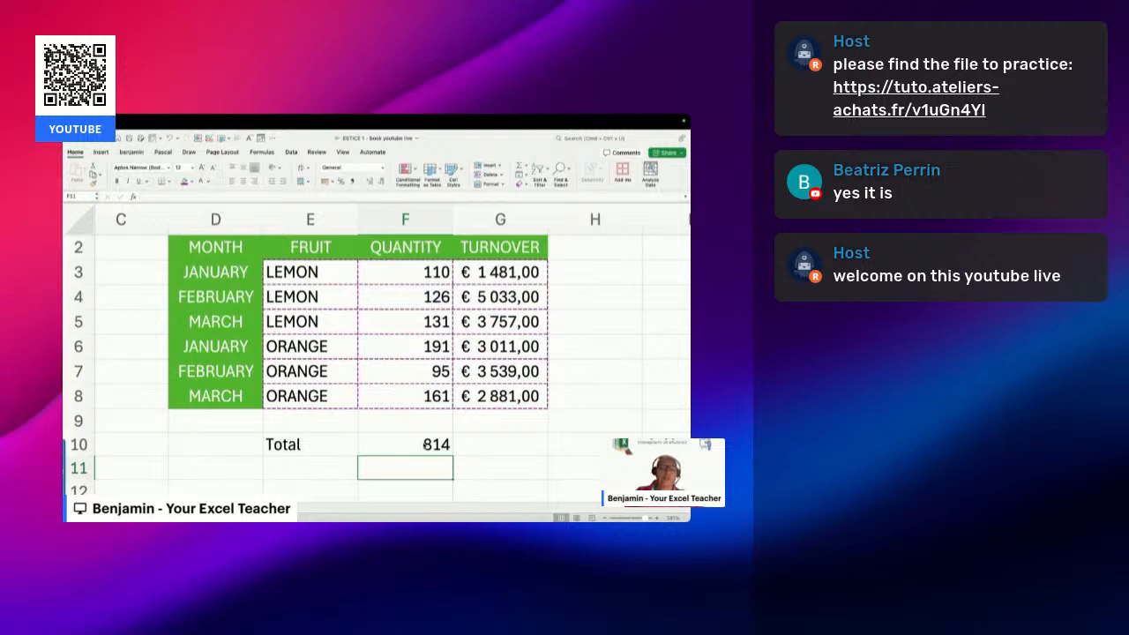
Display the total's formula as text in cell F11, using FORMULATEXT with F10 as the reference
left_click(422, 444)
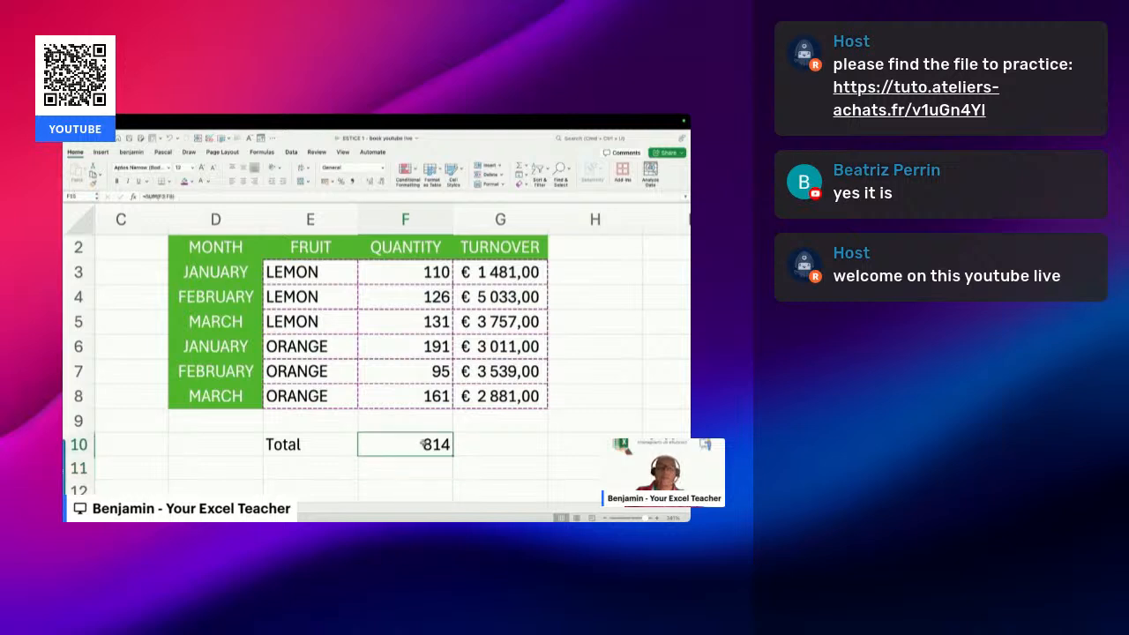
left_click(418, 465)
type("=")
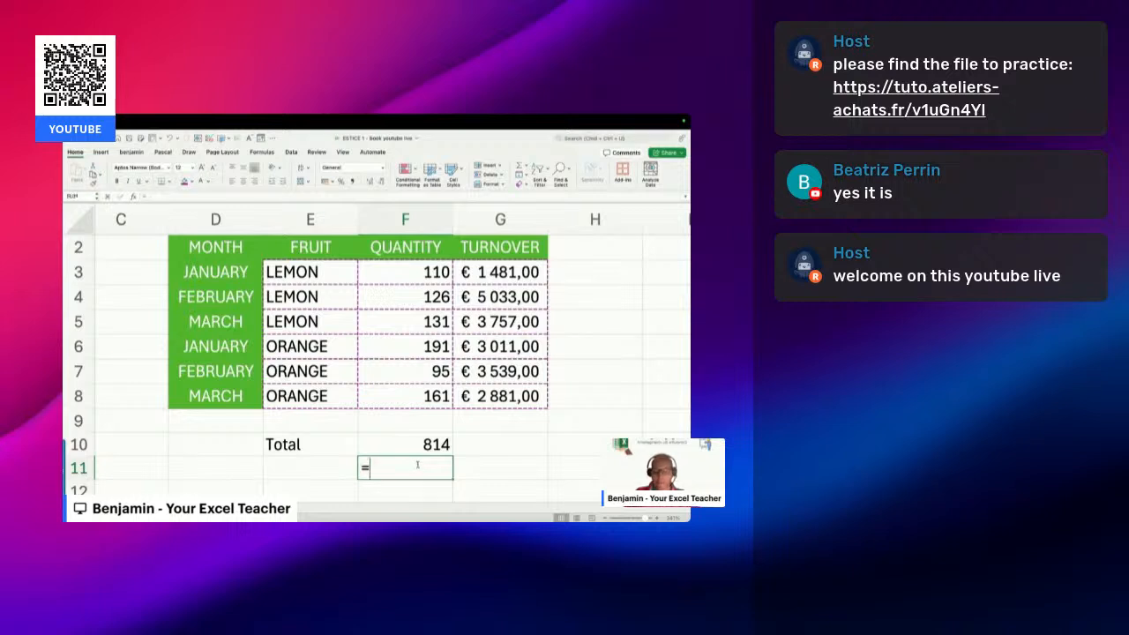
type("formulatext(")
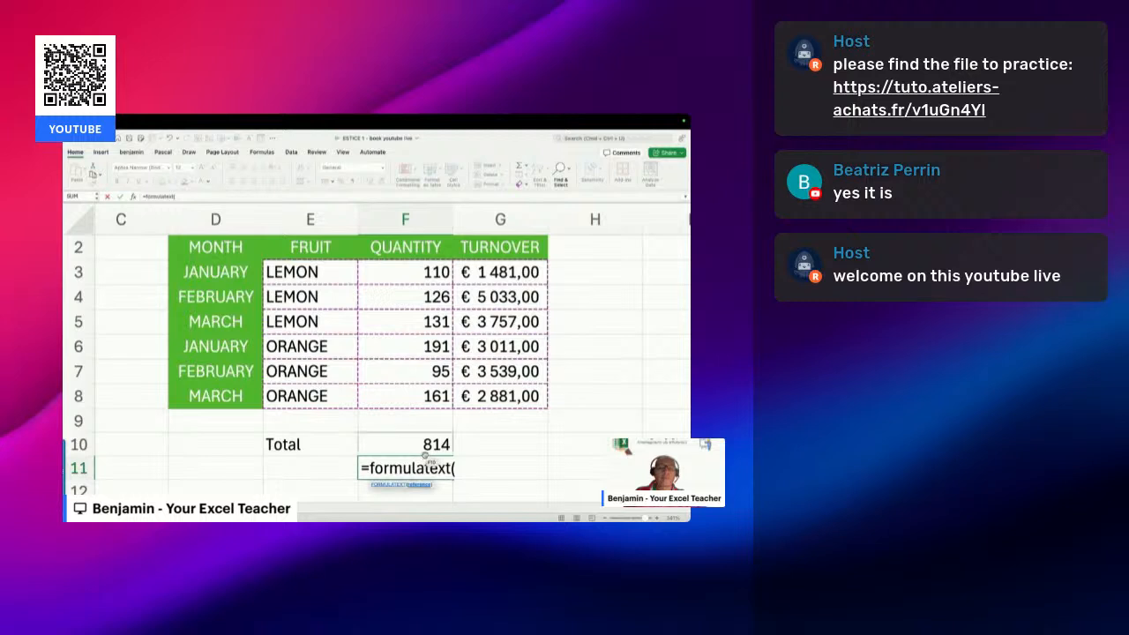
left_click(425, 445)
key("Return")
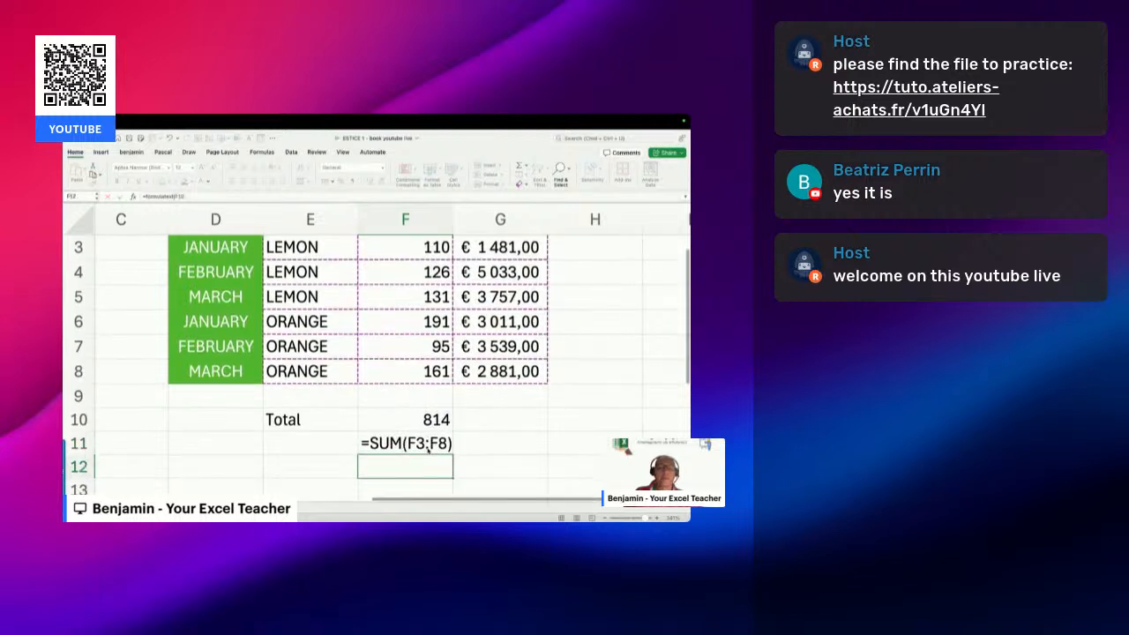
left_click(427, 446)
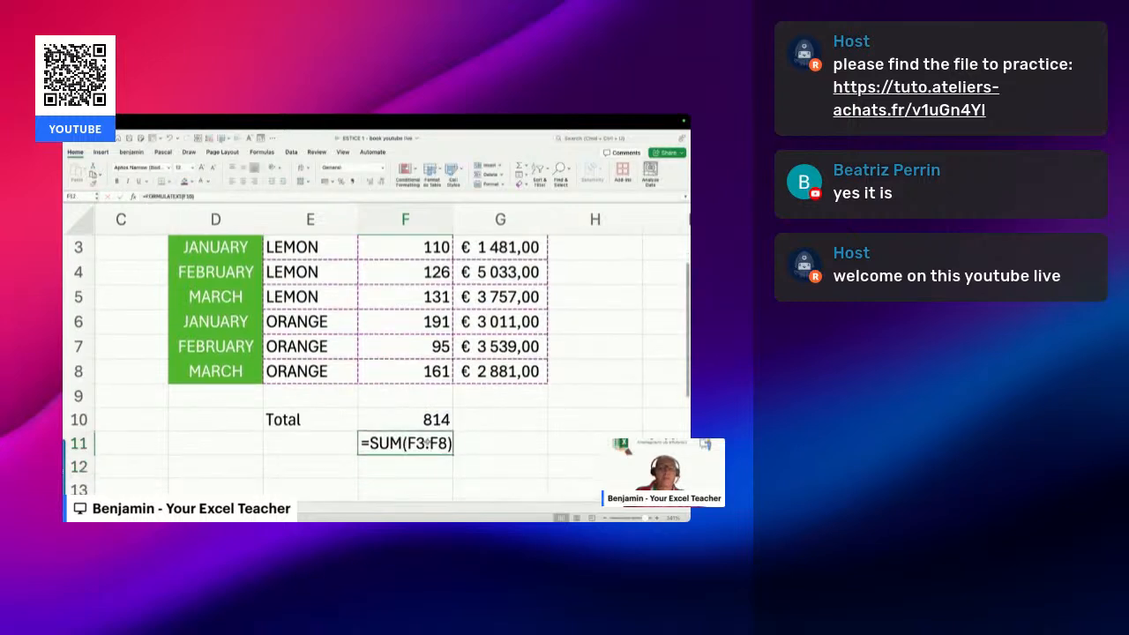
Begin a second total in cell F12 with the SUM function in capital letters
left_click(422, 461)
type("=")
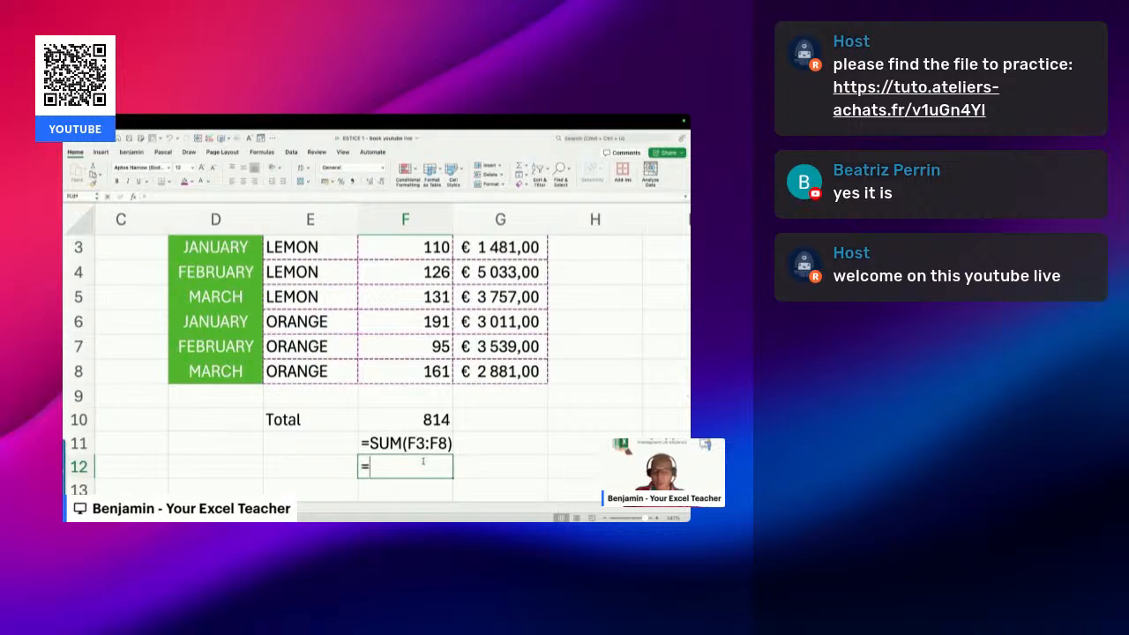
type("sum(")
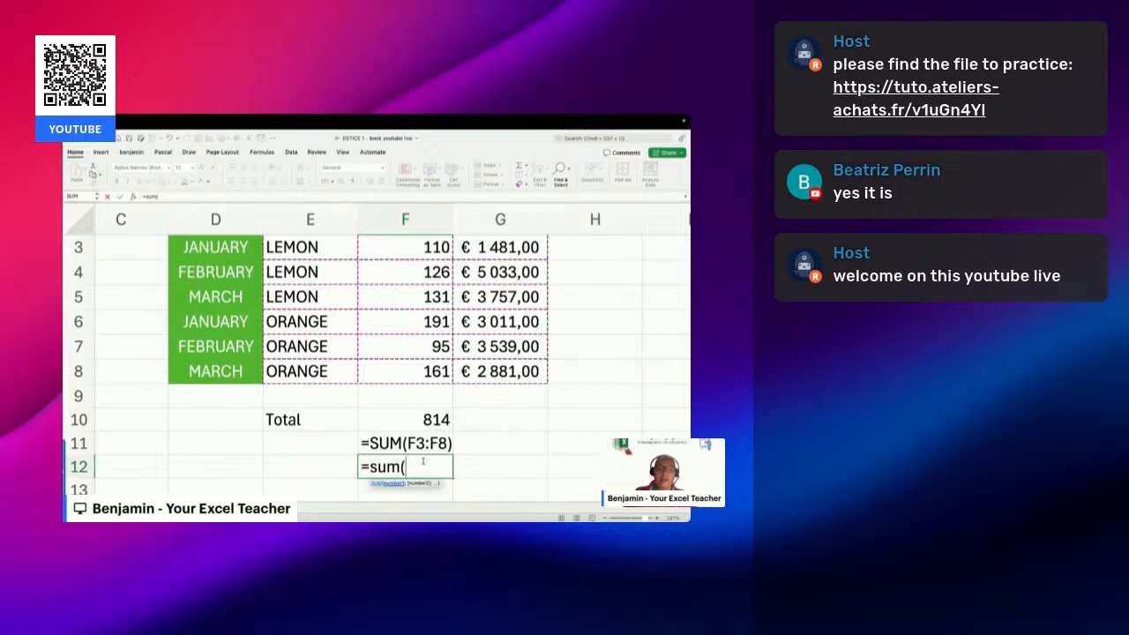
key("BackSpace")
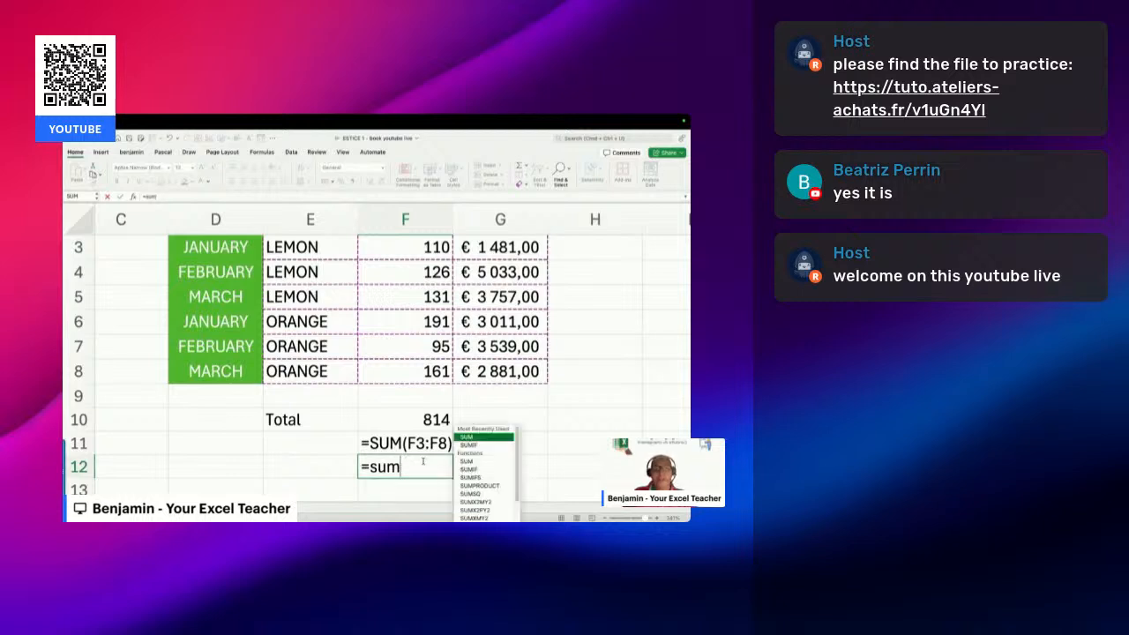
key("BackSpace")
key("BackSpace")
key("BackSpace")
type("SUM")
key("BackSpace")
type("U")
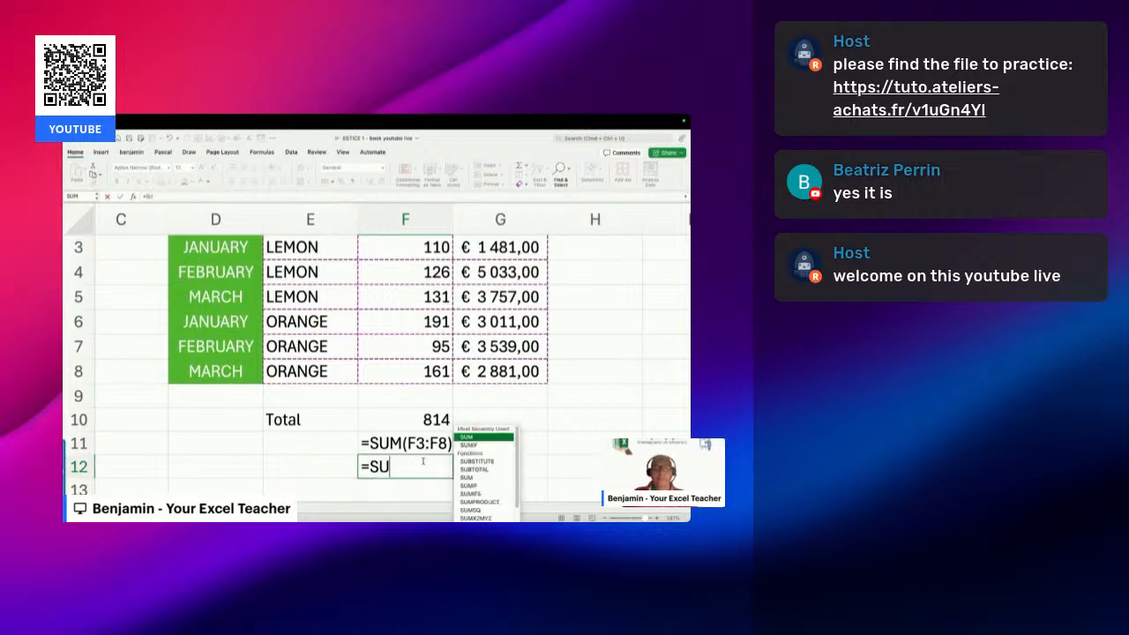
type("M(")
Complete the F12 formula by listing the quantity cells F3, F4, F5, F6, F7 and F8 individually, separated by semicolons
scroll(465, 415, "up", 1)
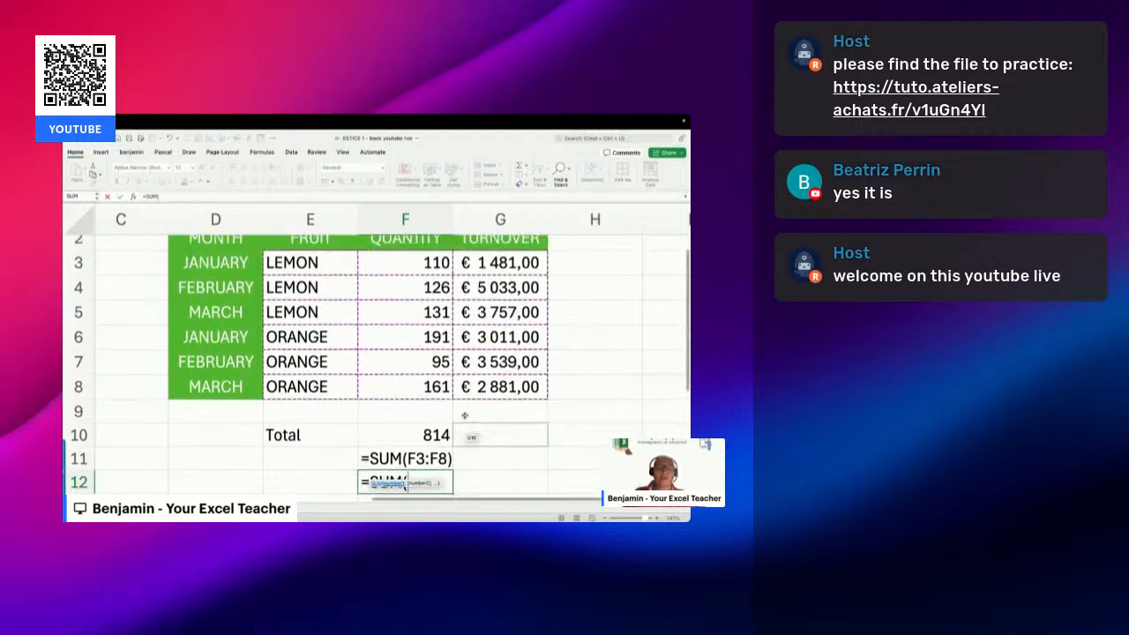
left_click(424, 275)
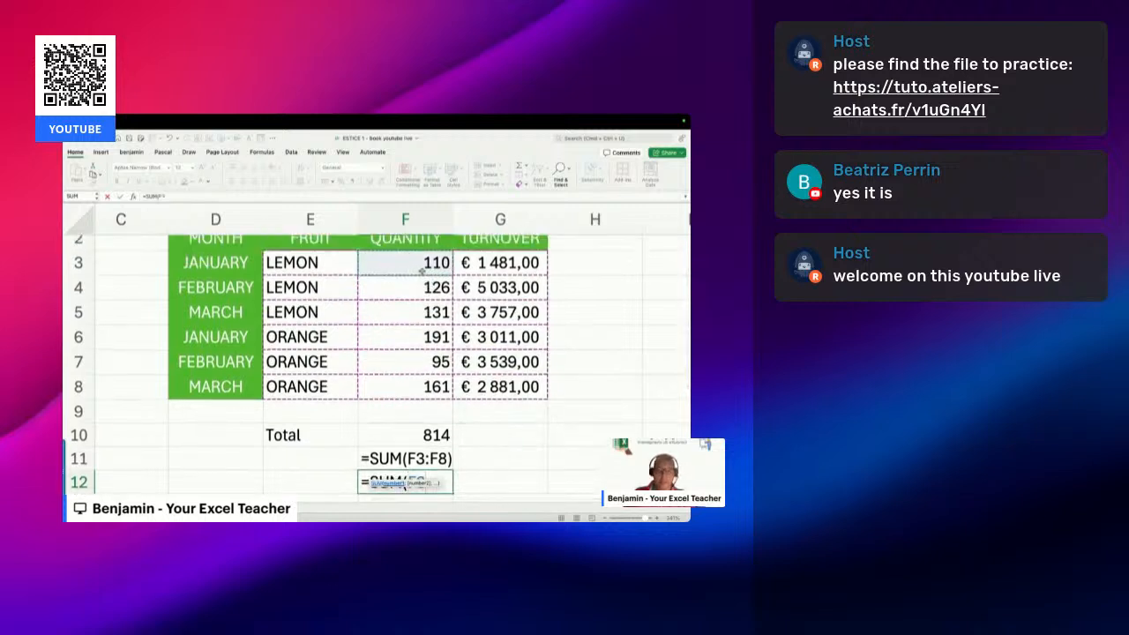
type(";")
left_click(421, 285)
type(";")
left_click(414, 313)
type(";")
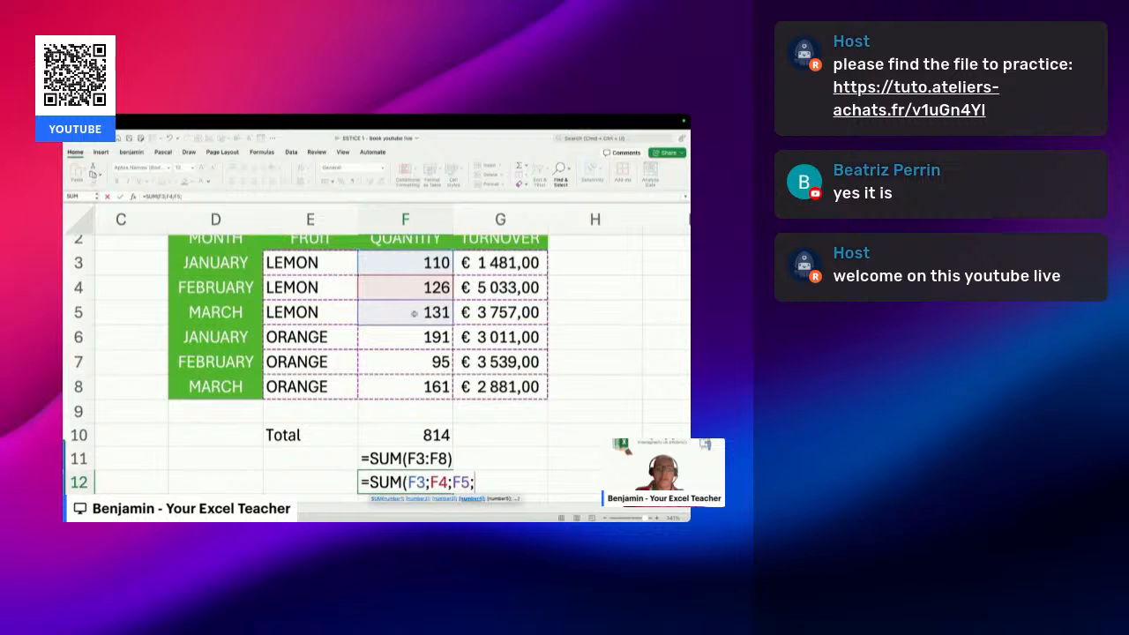
left_click(403, 337)
type(";")
left_click(404, 358)
type(";")
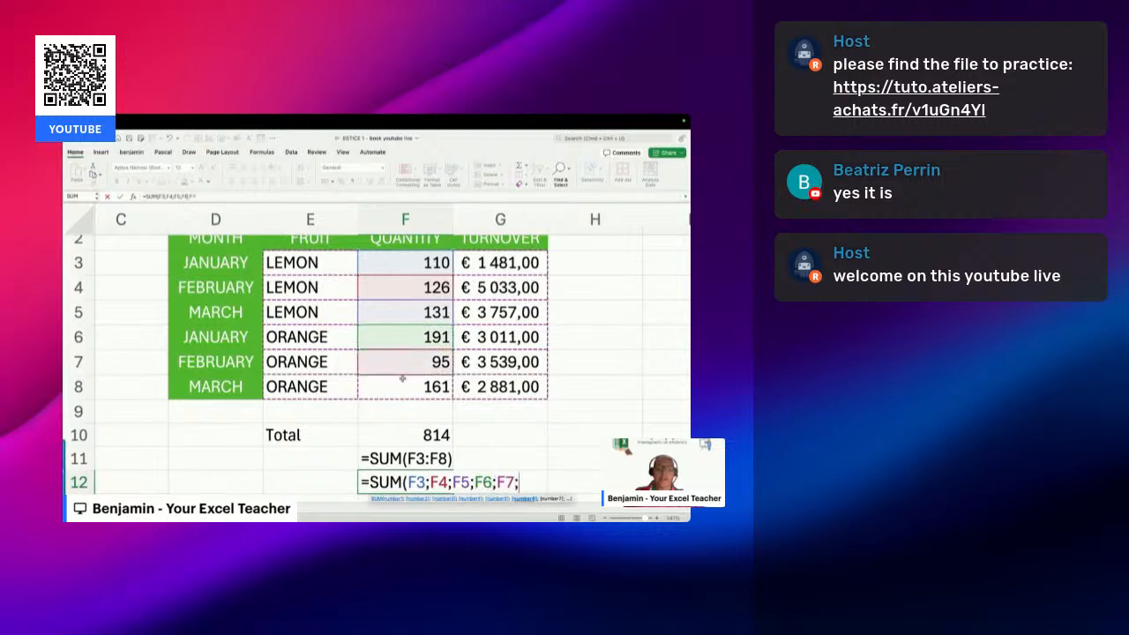
left_click(402, 382)
key("Return")
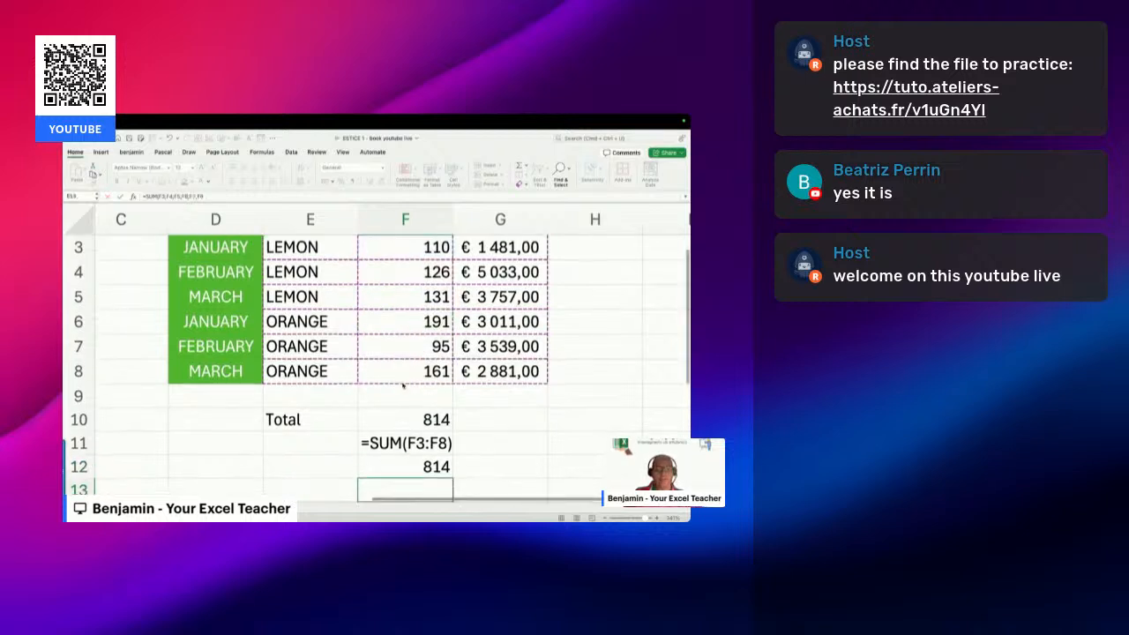
Display the second total's formula as text in cell F13, using FORMULATEXT with F12 as the reference
left_click(411, 467)
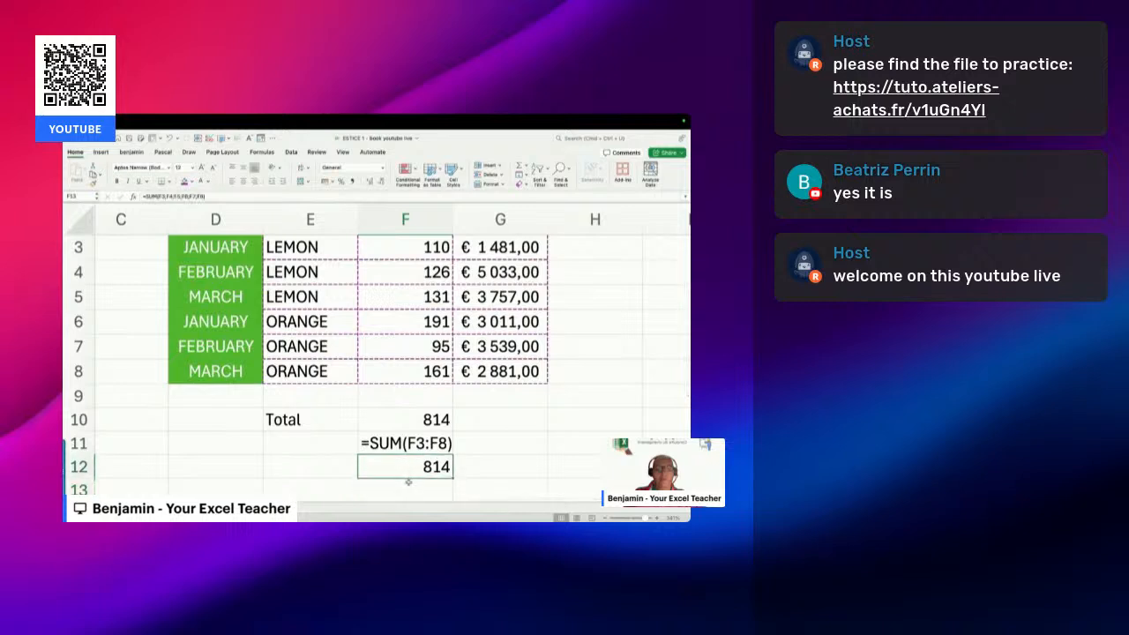
left_click(409, 484)
type("=")
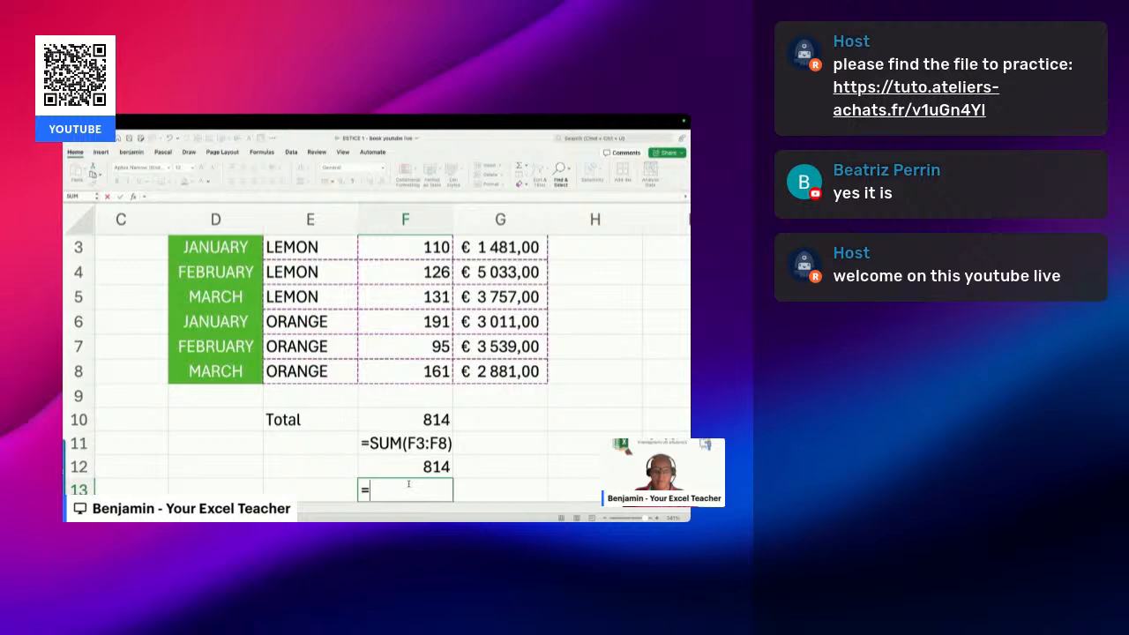
type("formulatext")
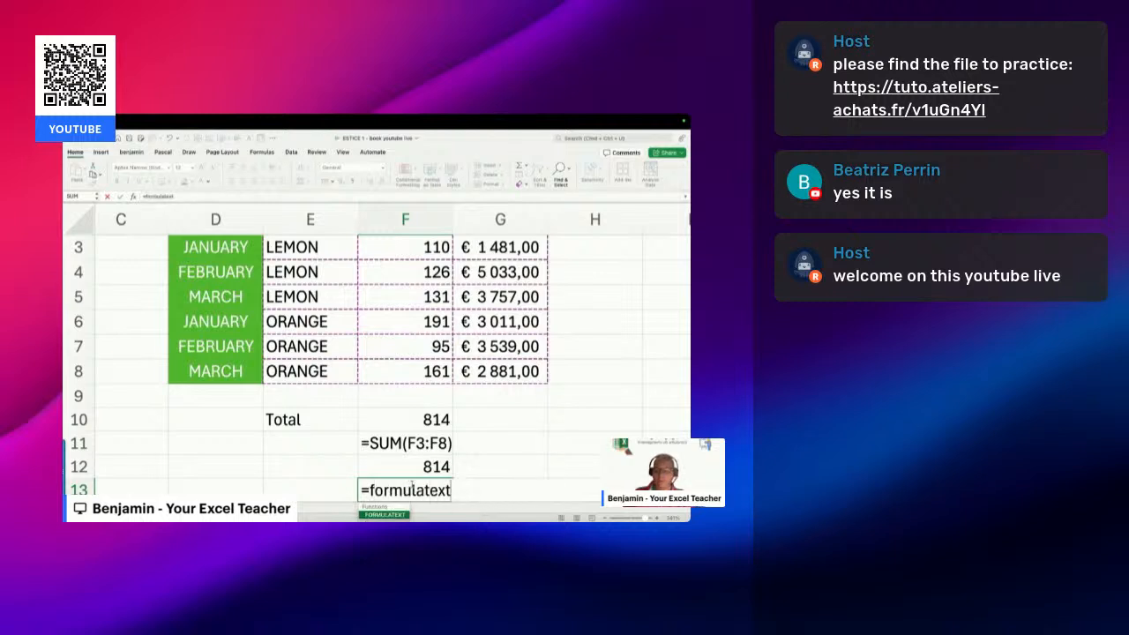
type("(")
left_click(424, 467)
key("Return")
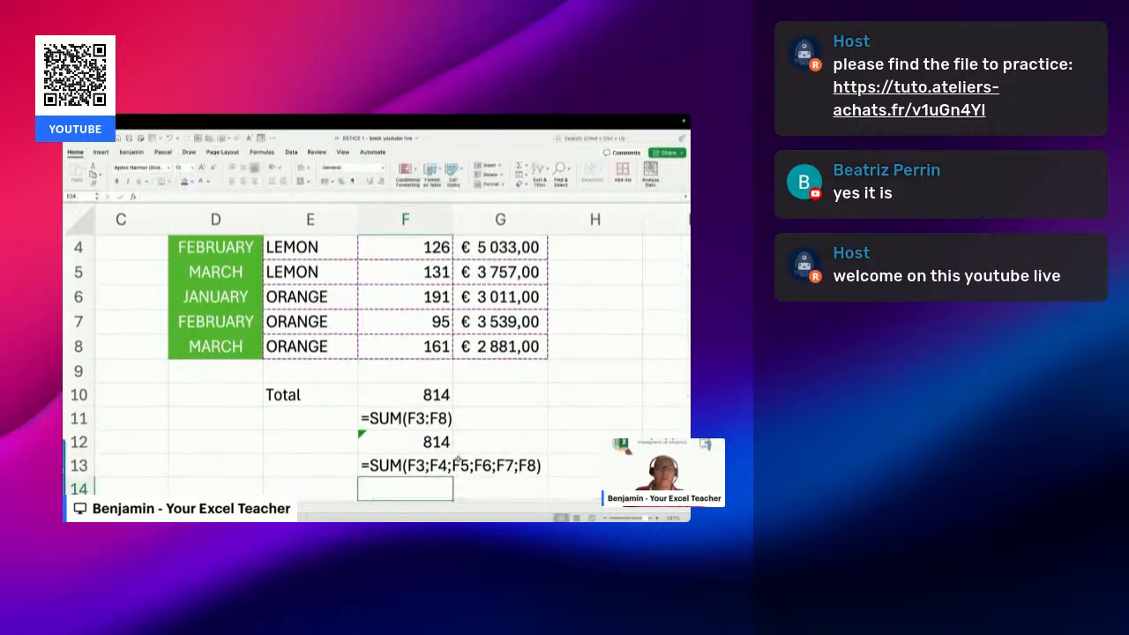
Label cell E9 "average" and calculate the average quantity in F9 with the AVERAGE function over F3:F8
scroll(494, 465, "up", 1)
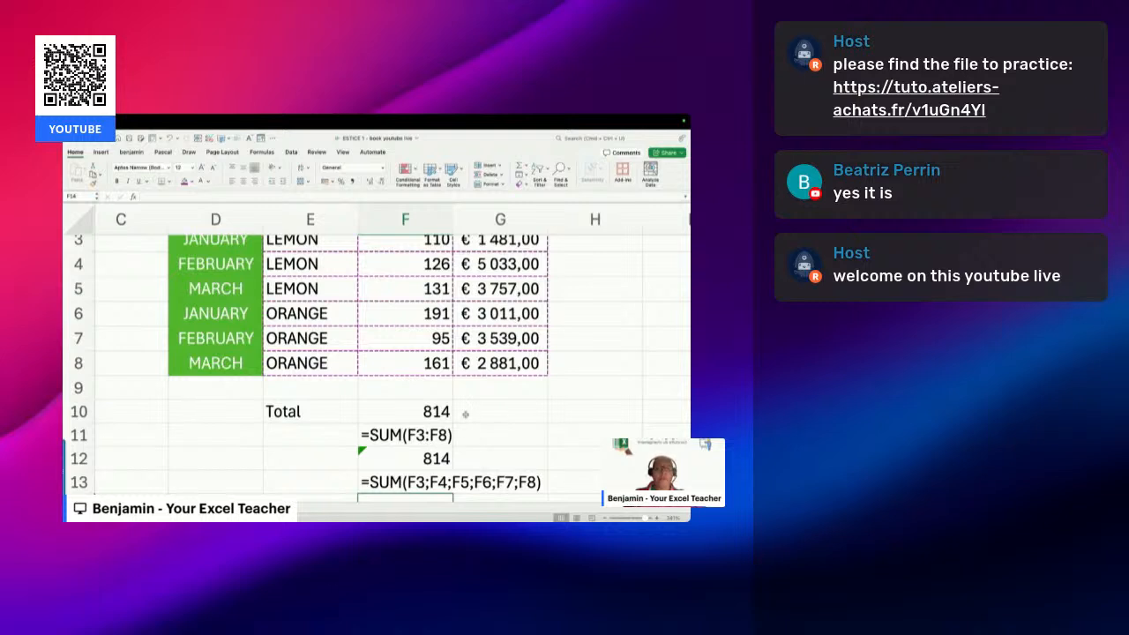
scroll(436, 354, "up", 2)
scroll(419, 411, "down", 1)
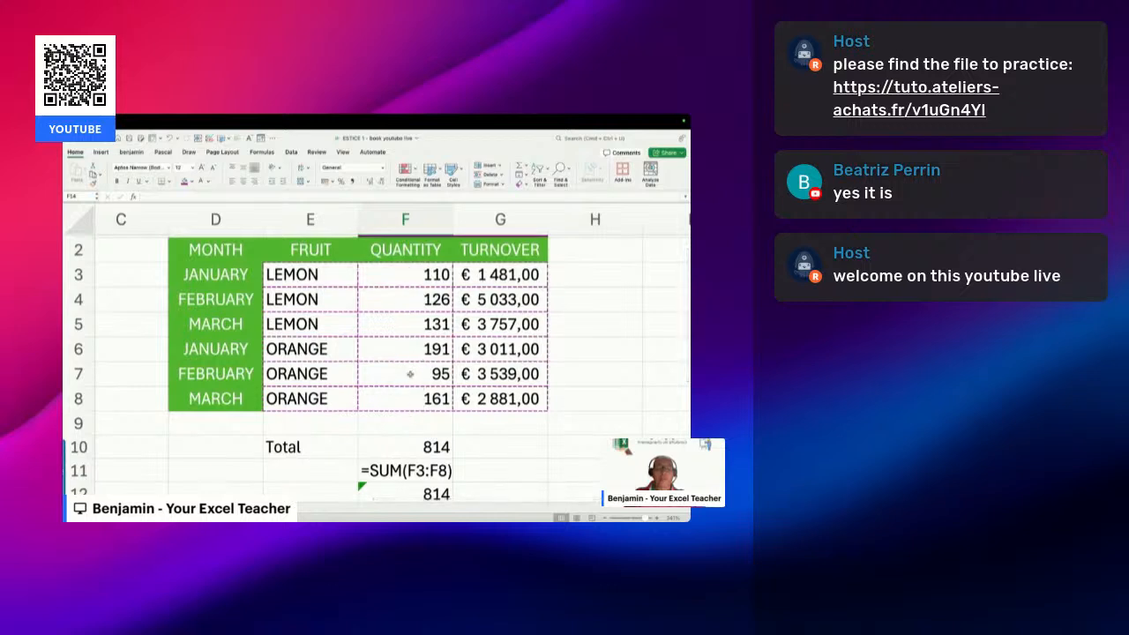
scroll(415, 394, "down", 2)
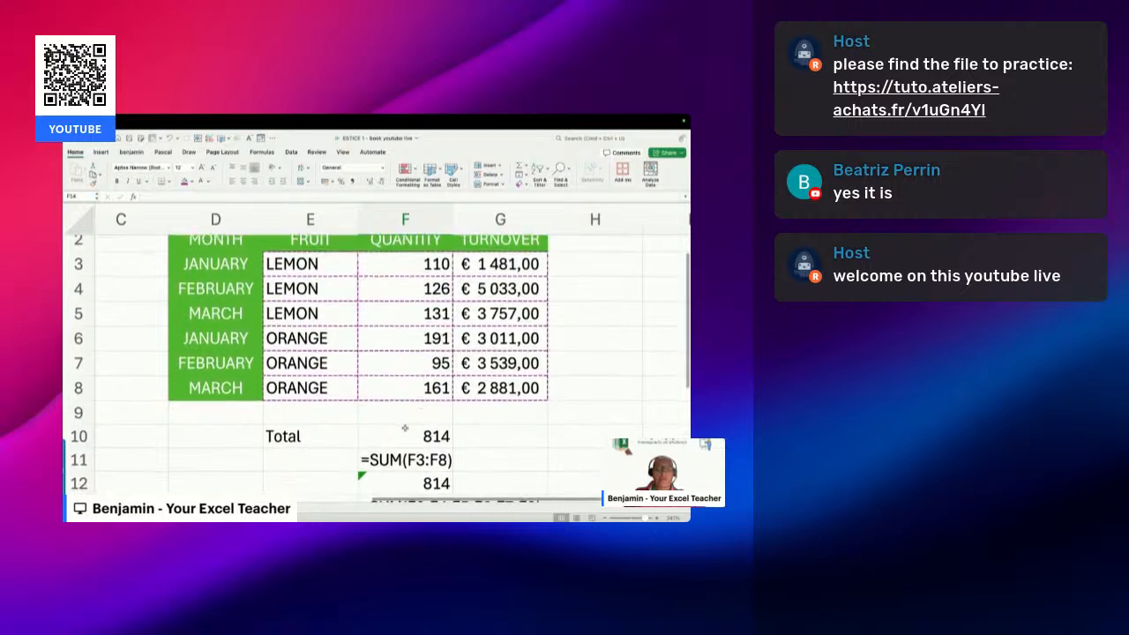
left_click(290, 412)
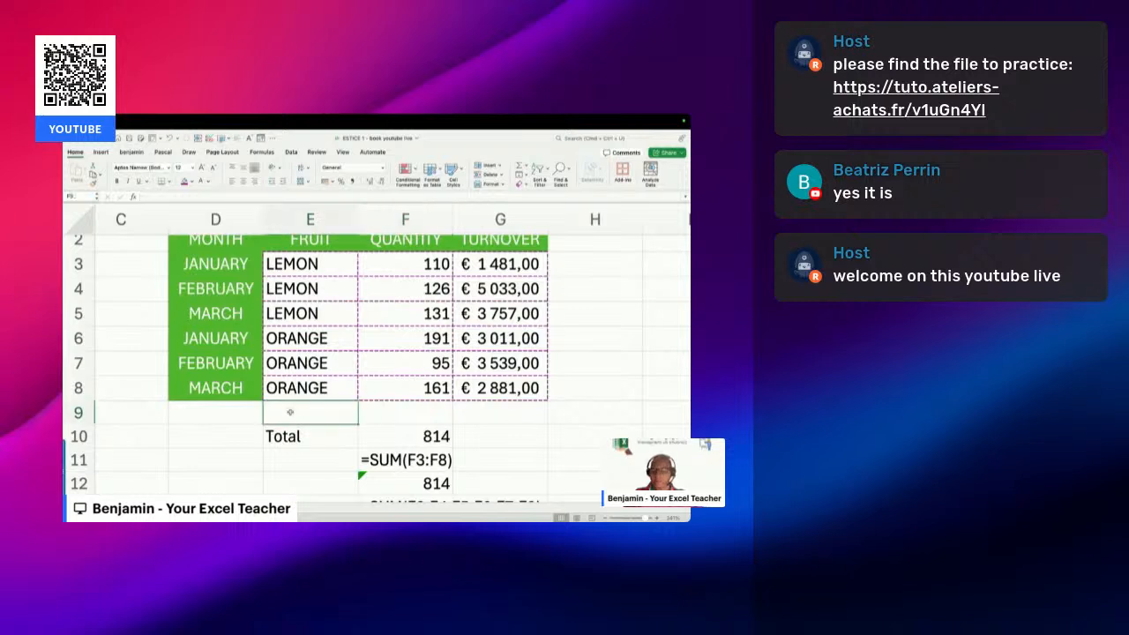
type("average")
key("Tab")
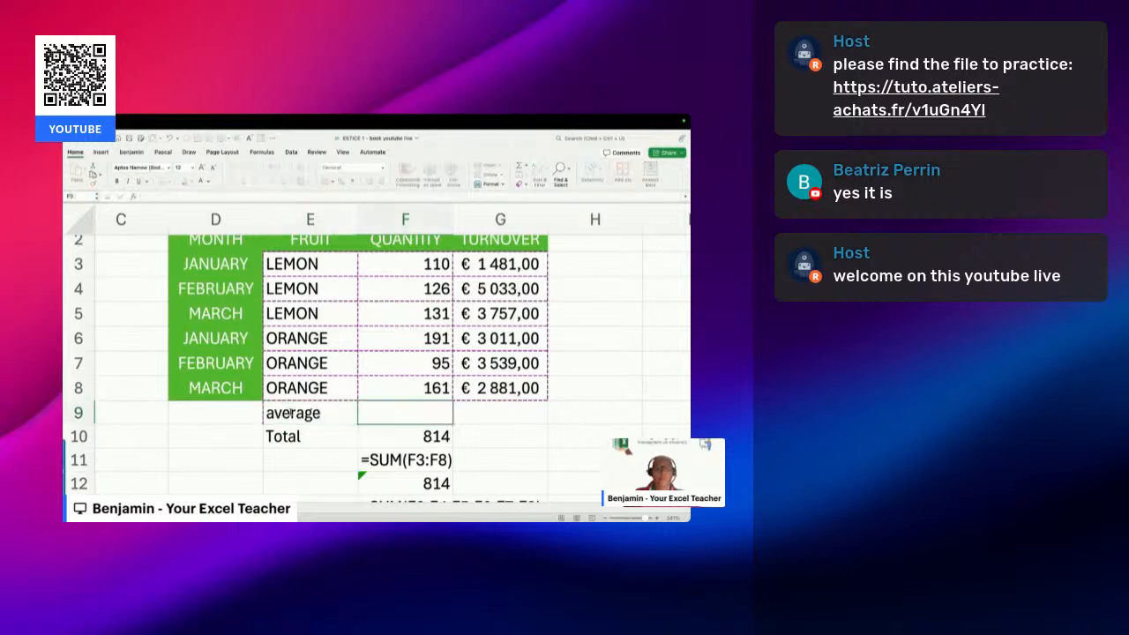
type("=average(")
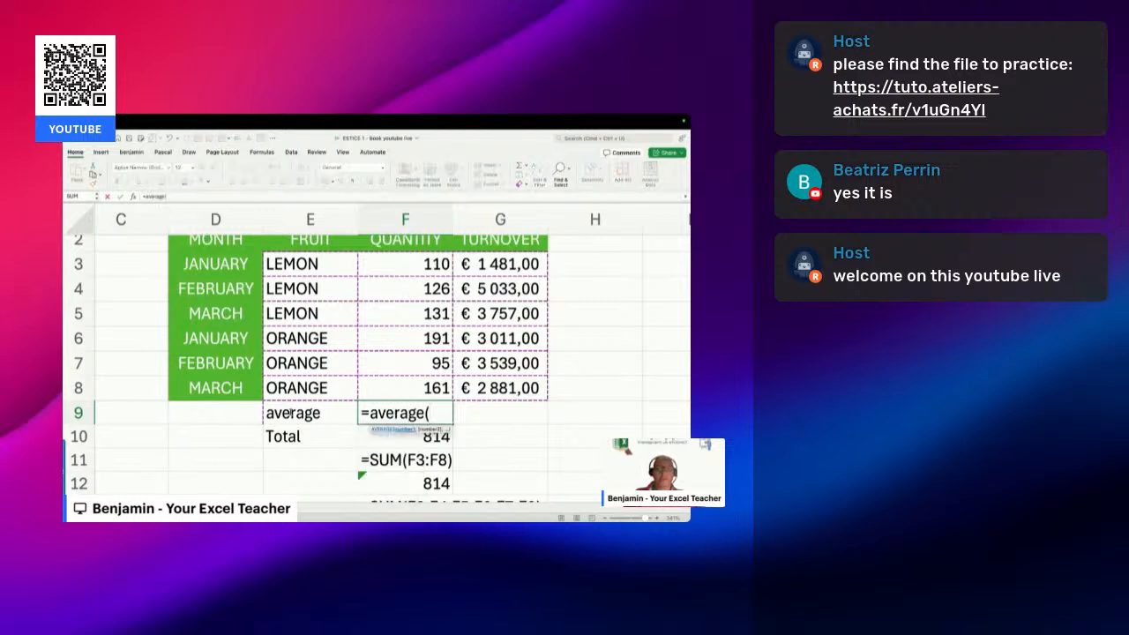
left_click_drag(391, 264, 394, 388)
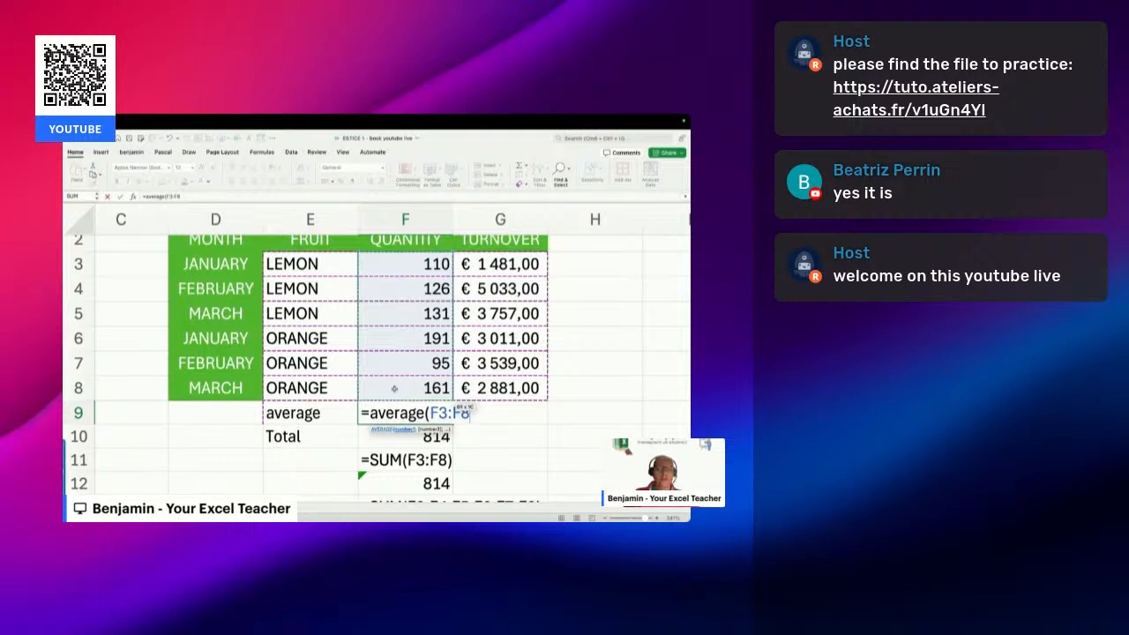
key("Return")
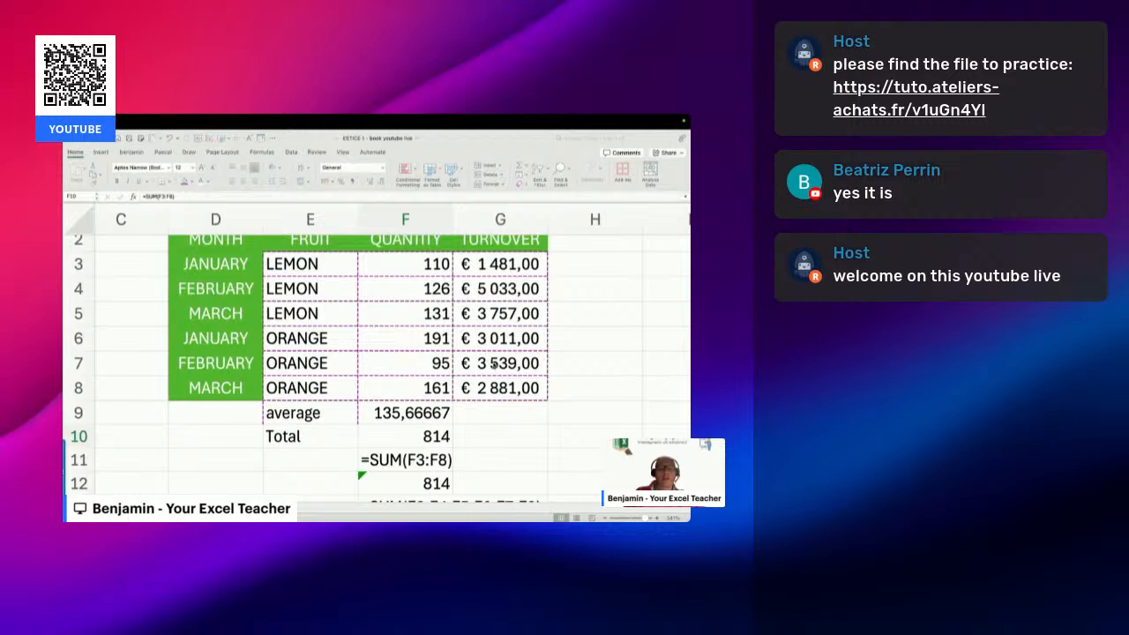
left_click(437, 416)
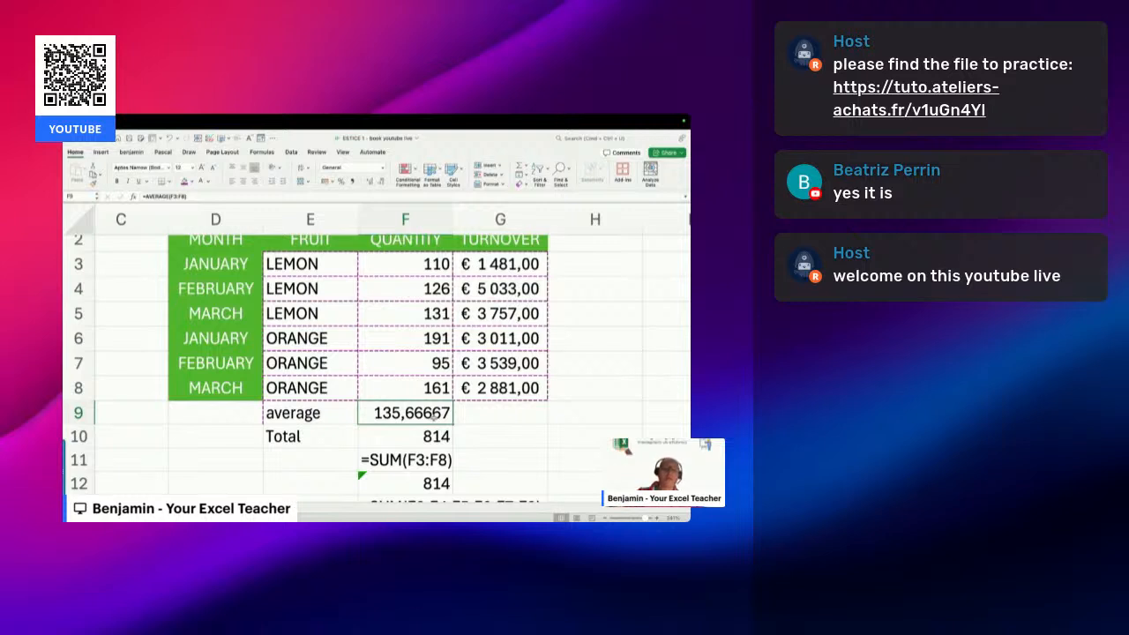
scroll(499, 400, "up", 1)
scroll(512, 376, "up", 1)
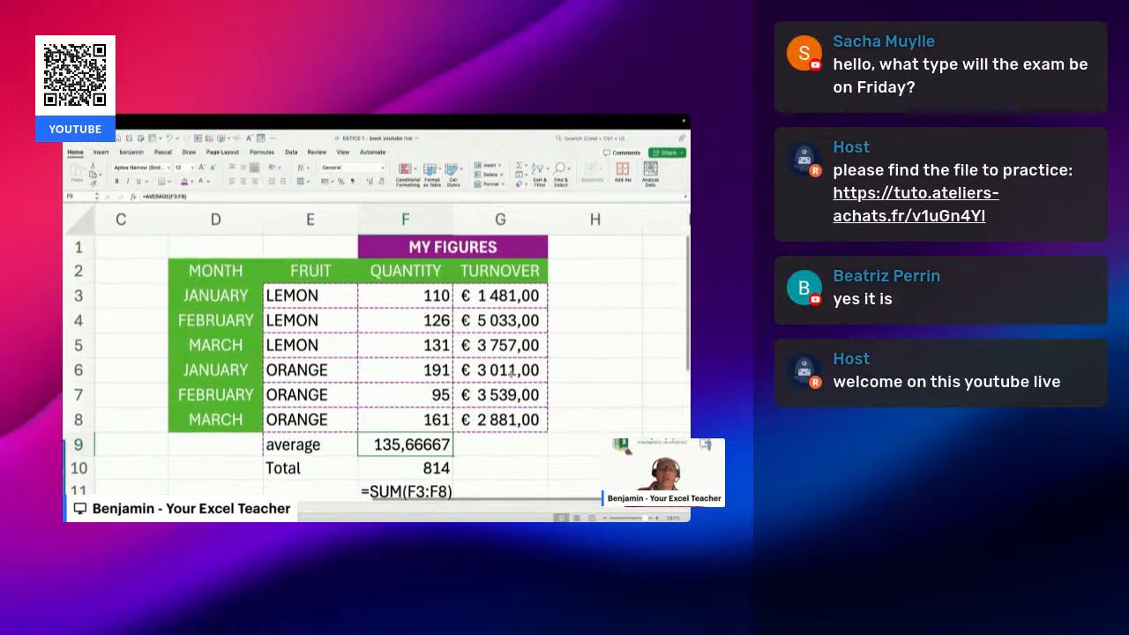
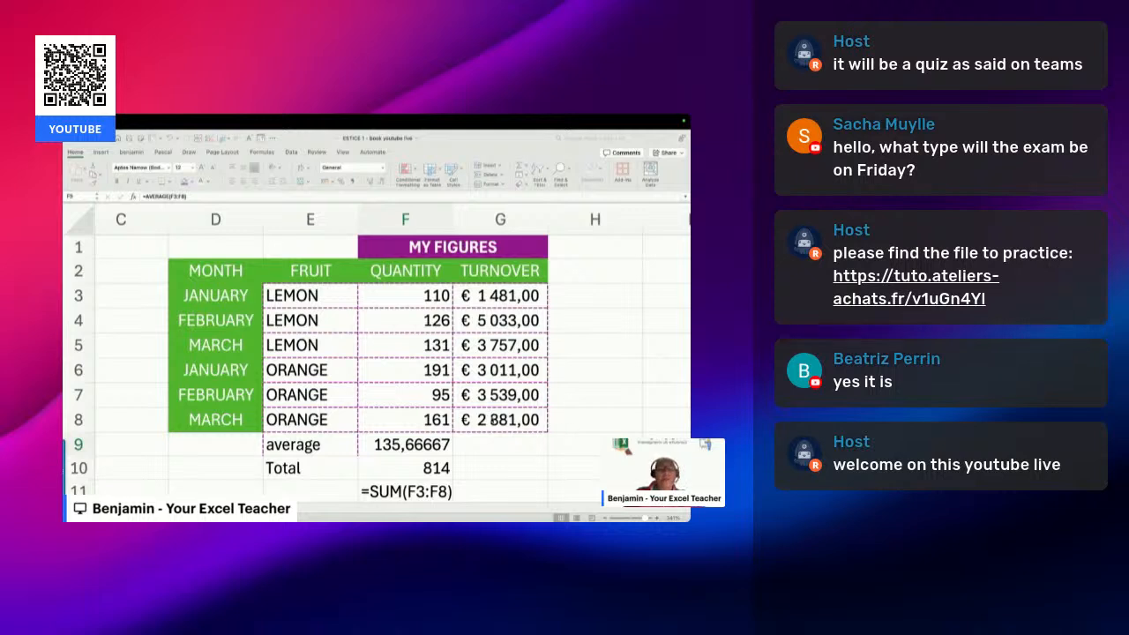
scroll(491, 421, "down", 2)
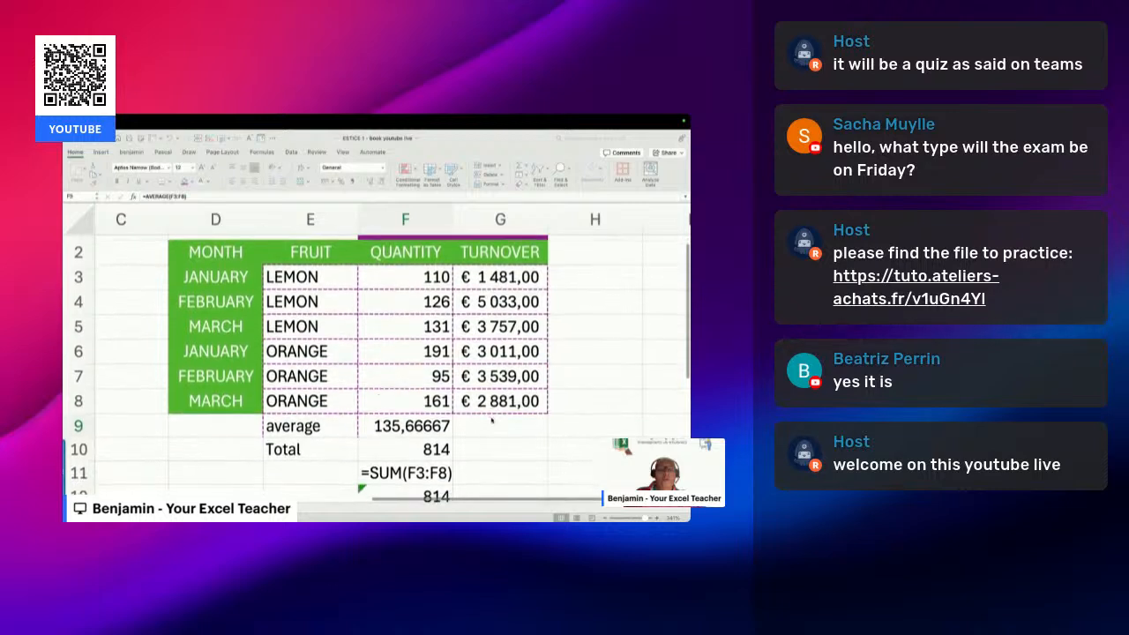
scroll(491, 421, "down", 2)
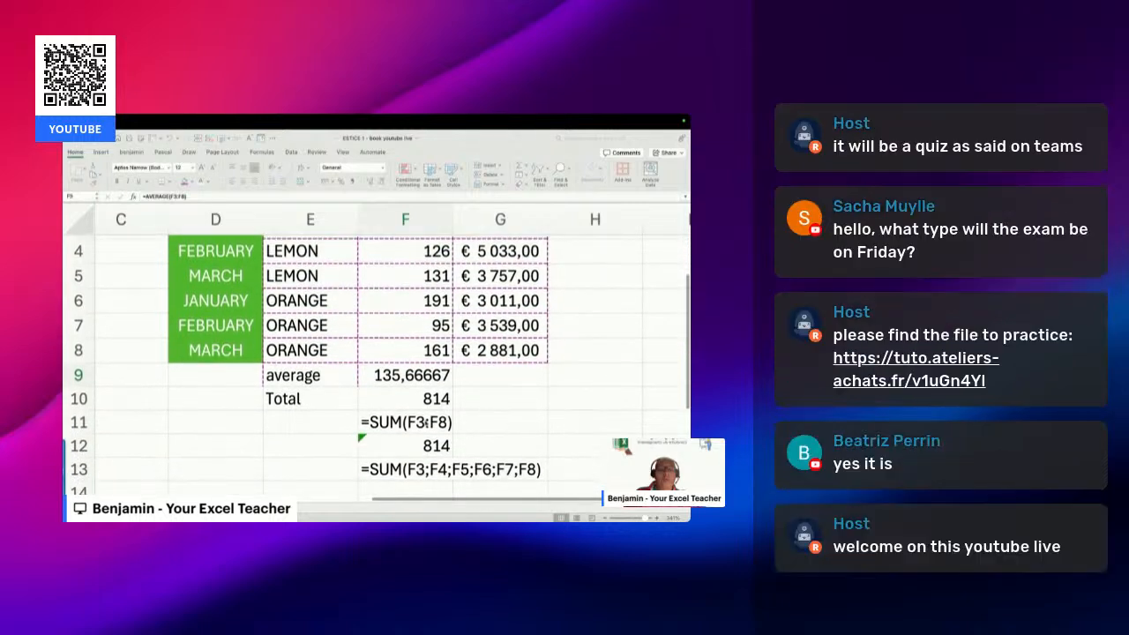
scroll(377, 368, "up", 1)
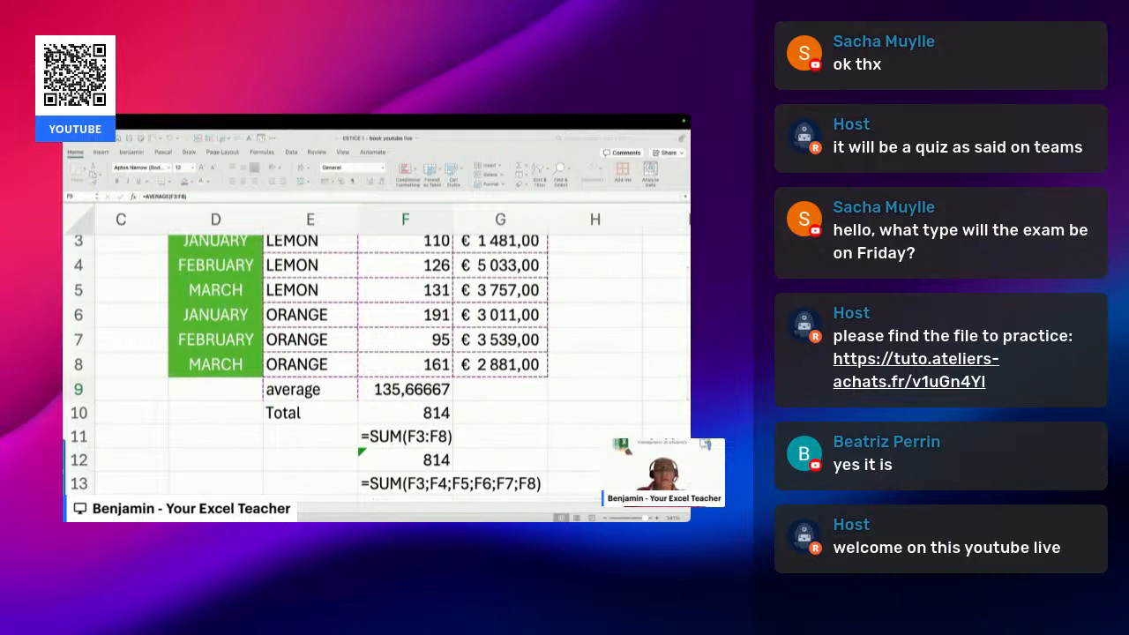
Multiply the January lemon quantity by its turnover in cell H3, using the PRODUCT function over F3:G3
scroll(492, 399, "up", 3)
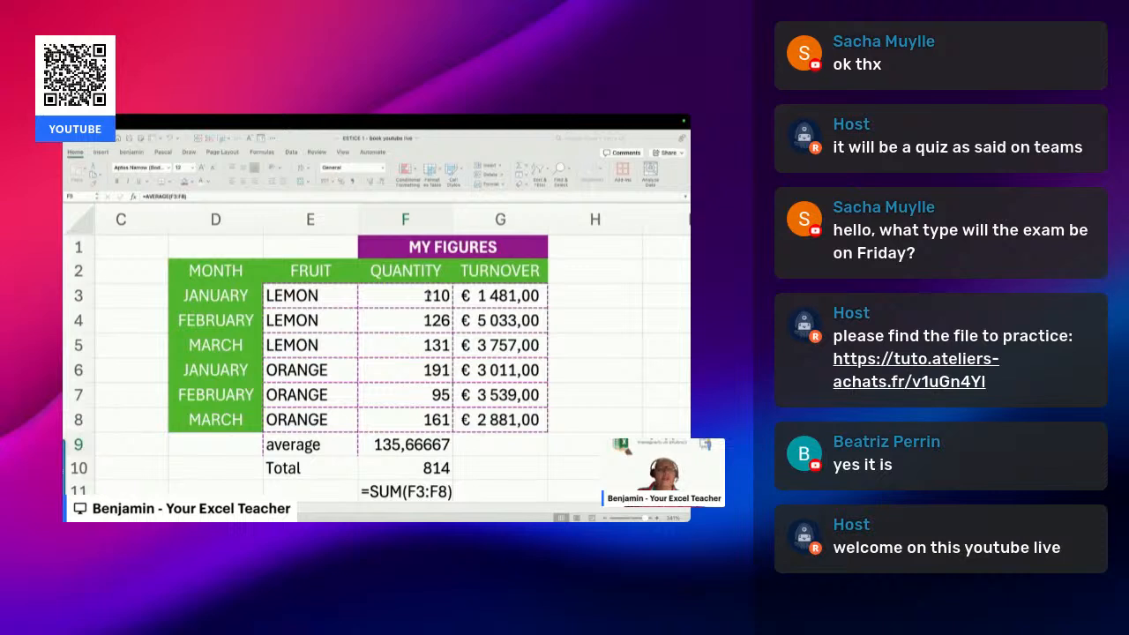
left_click(581, 300)
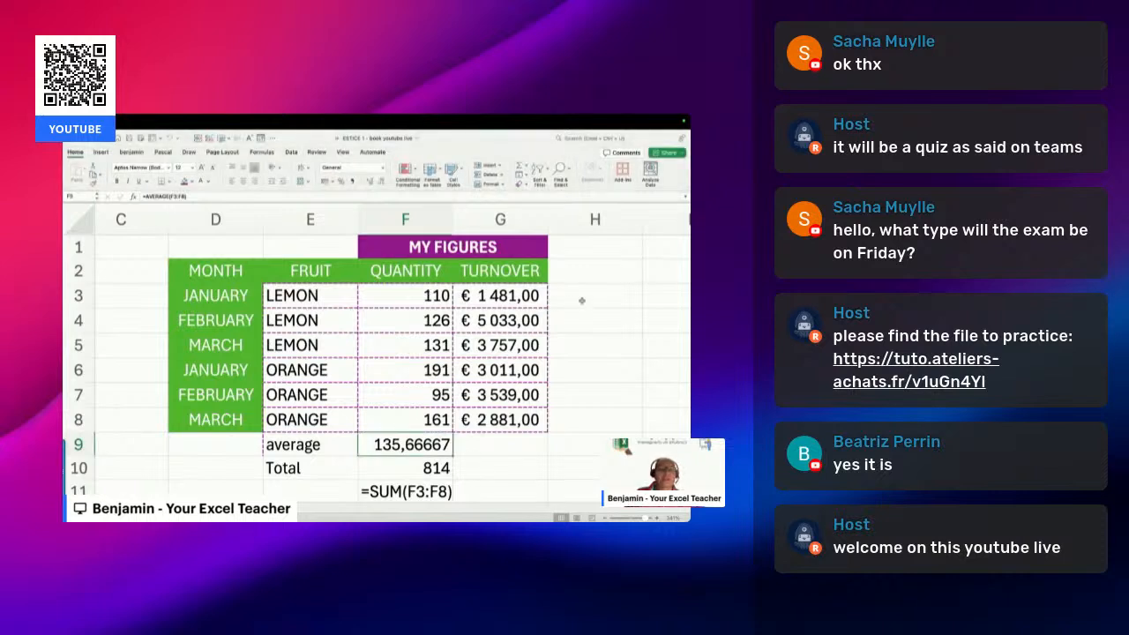
type("=p")
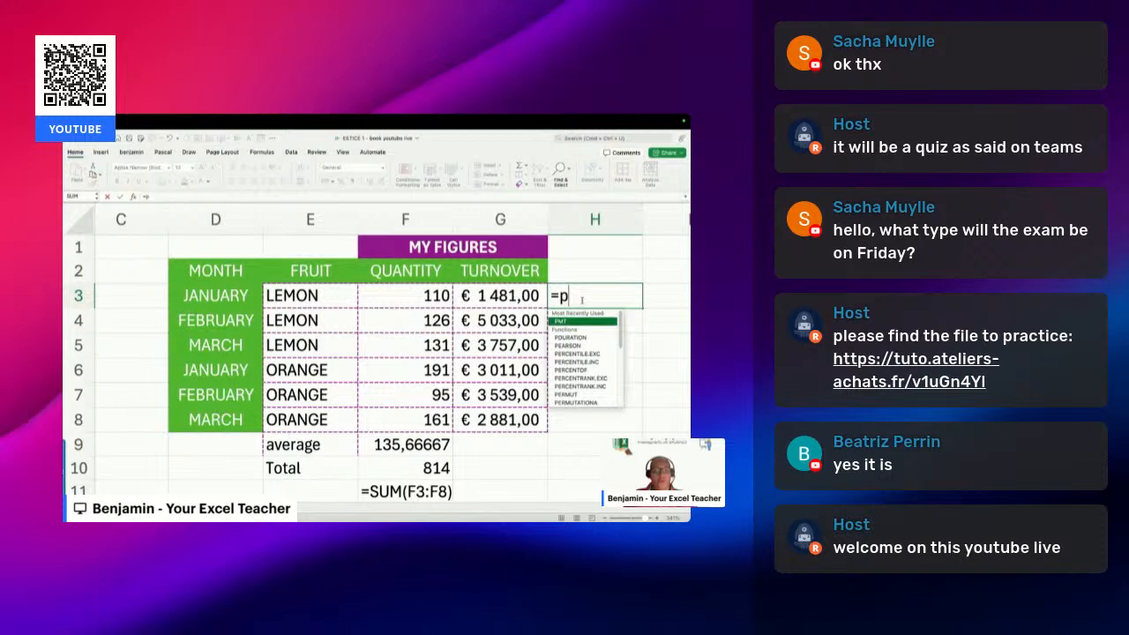
type("roduct(")
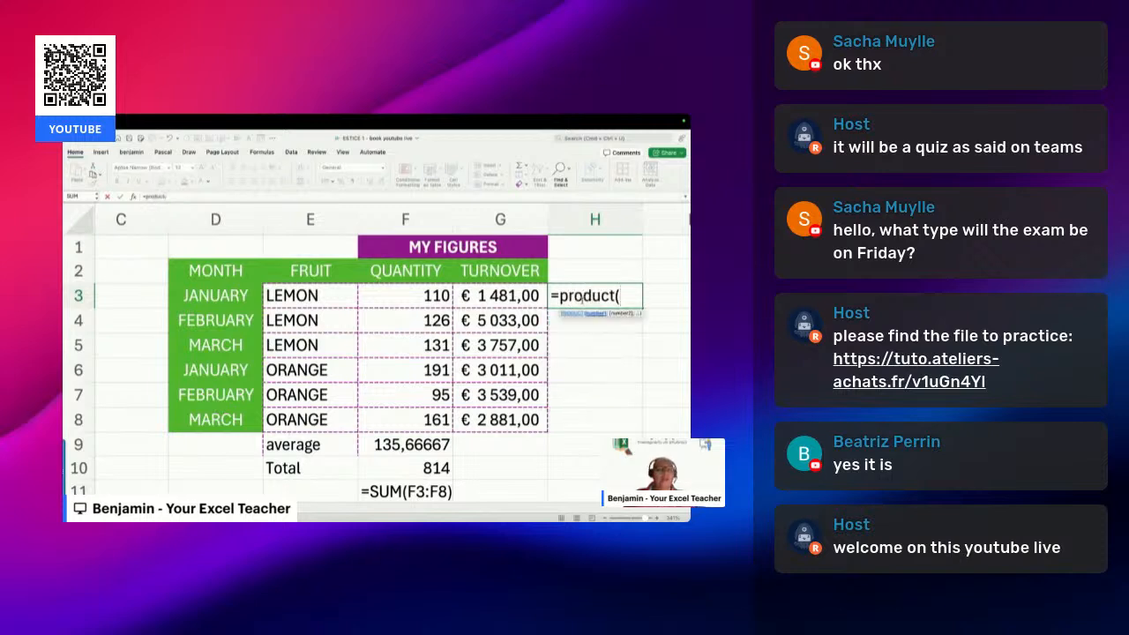
left_click(428, 295)
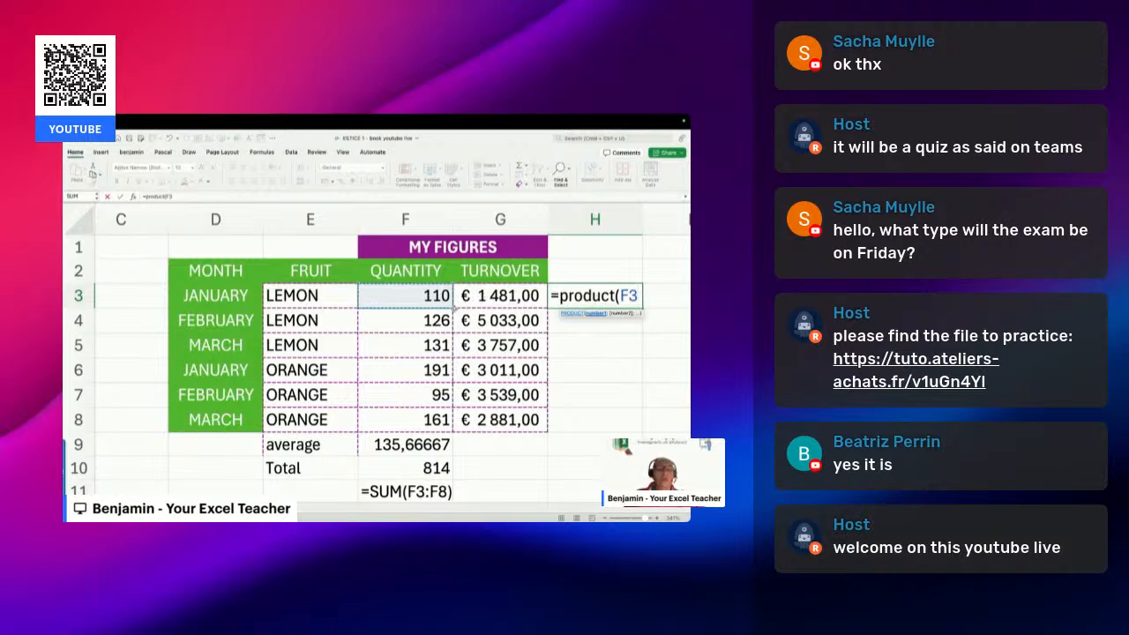
left_click(483, 297, "shift")
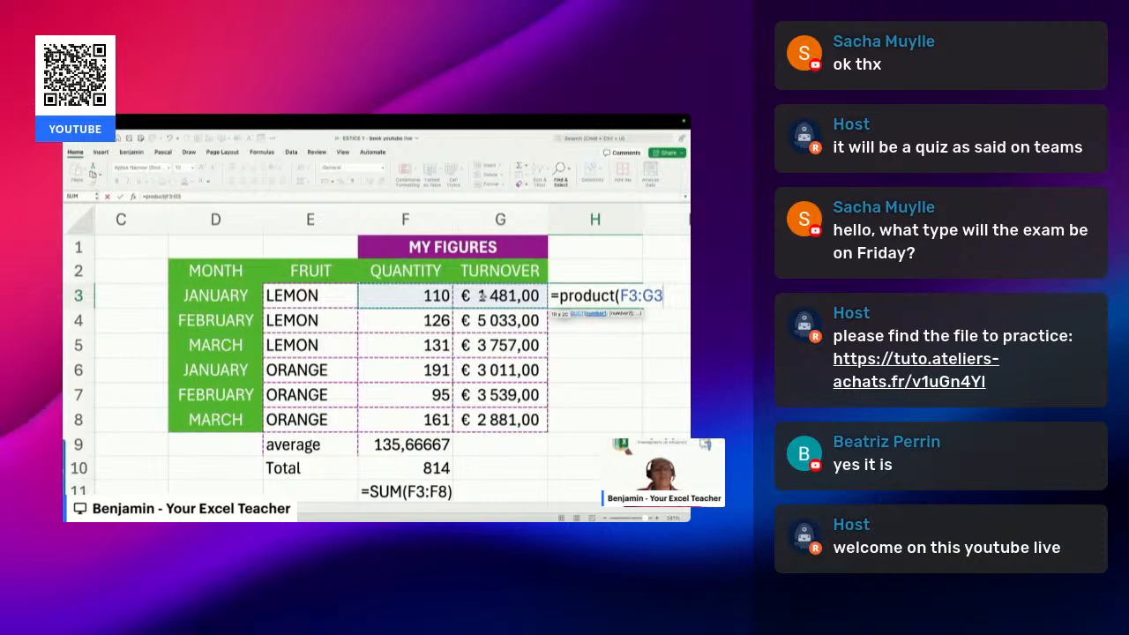
key("Return")
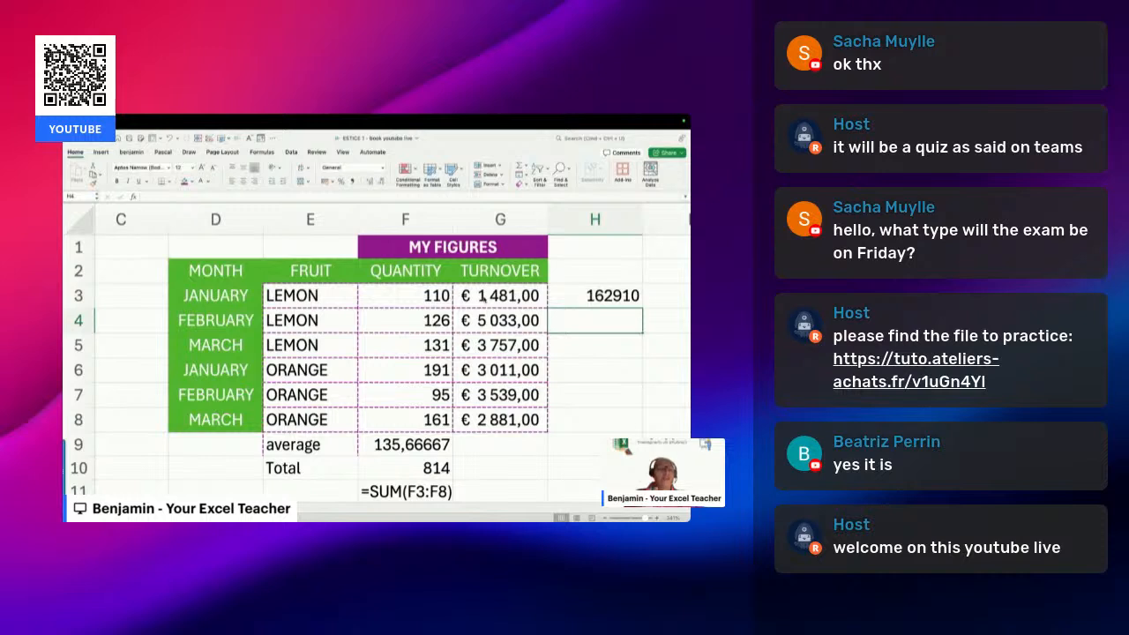
left_click(480, 298)
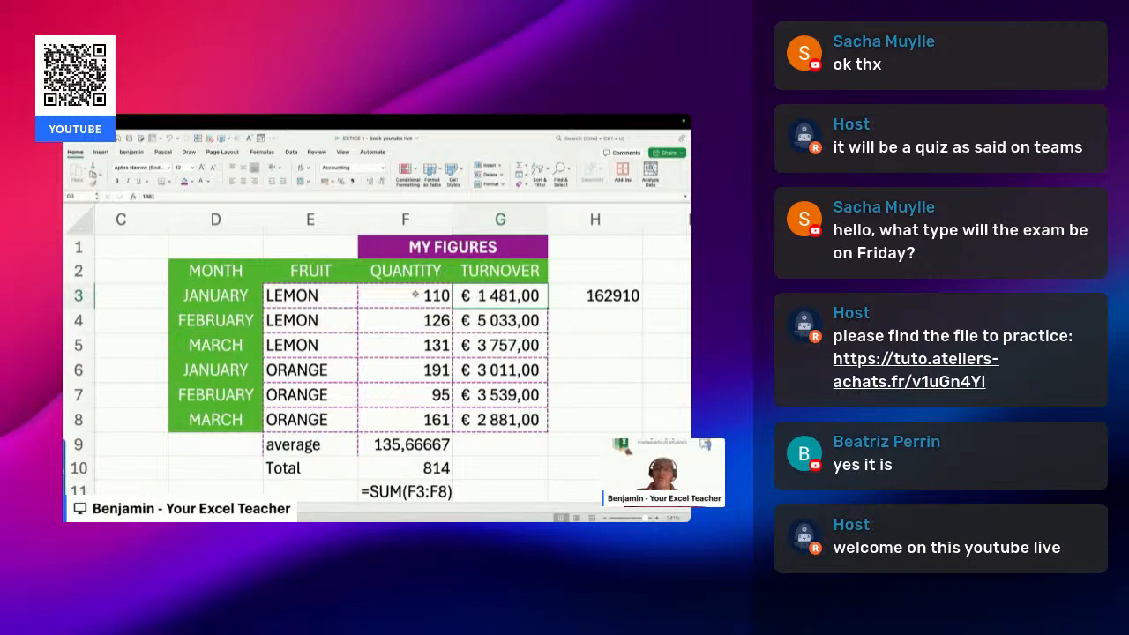
Apply the currency formatting of turnover cell G3 to H3 with Format Painter and autofit column H to its content
left_click(92, 184)
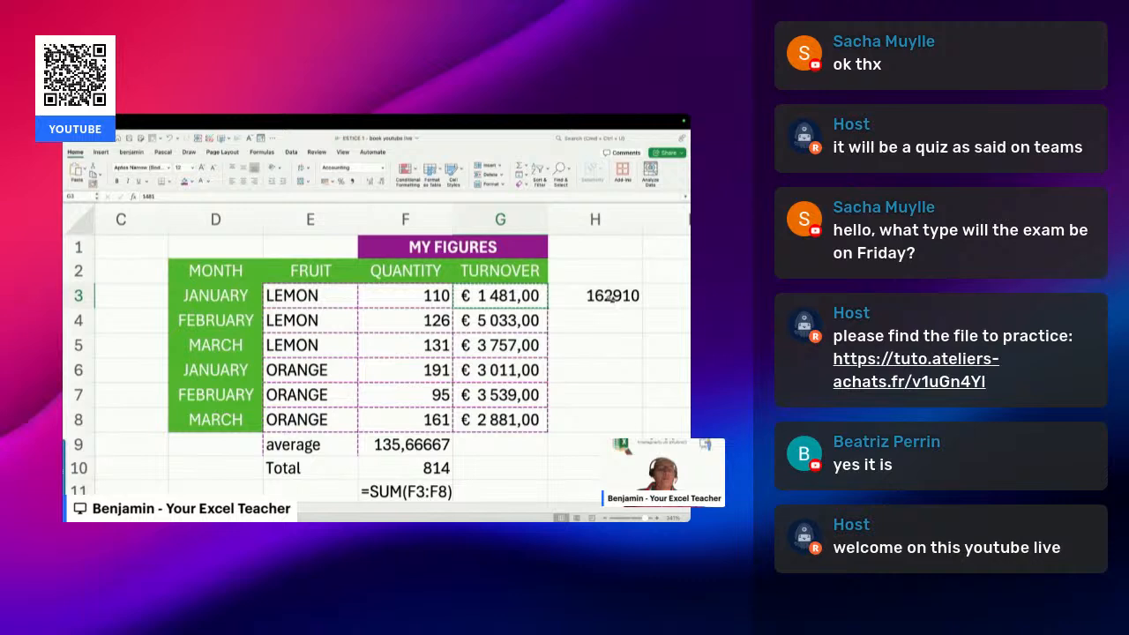
left_click(609, 298)
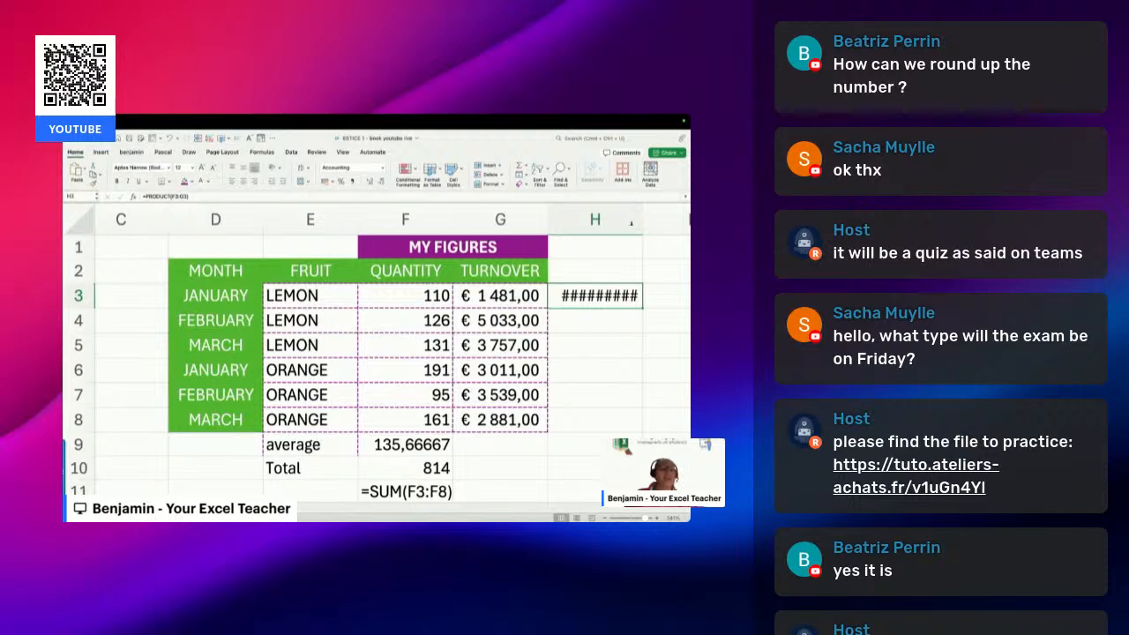
double_click(642, 221)
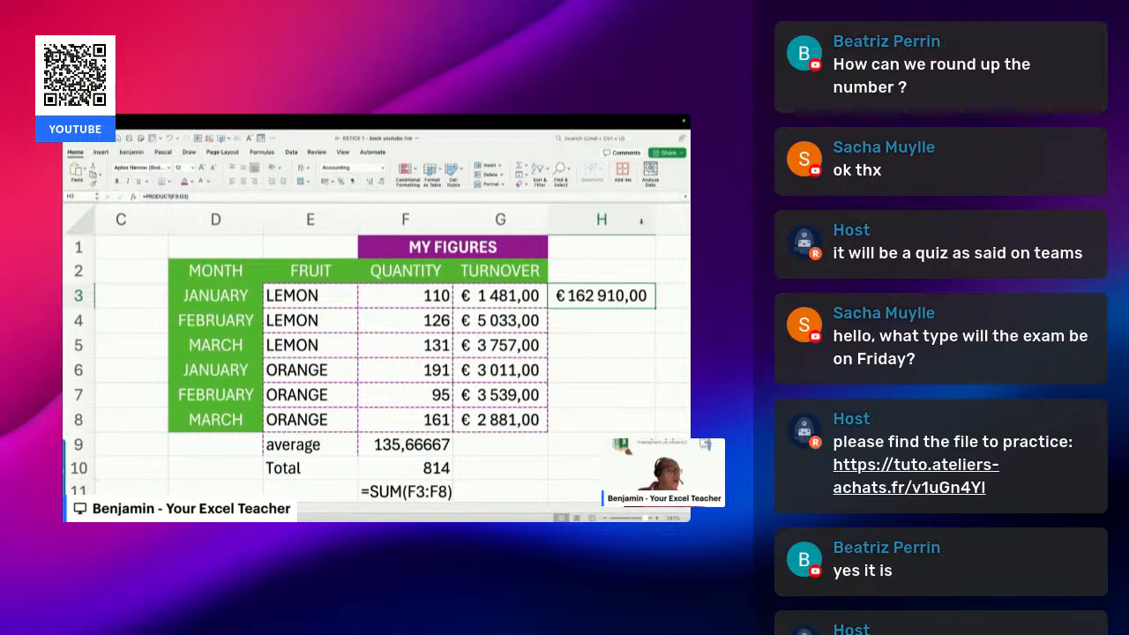
key("ctrl+c")
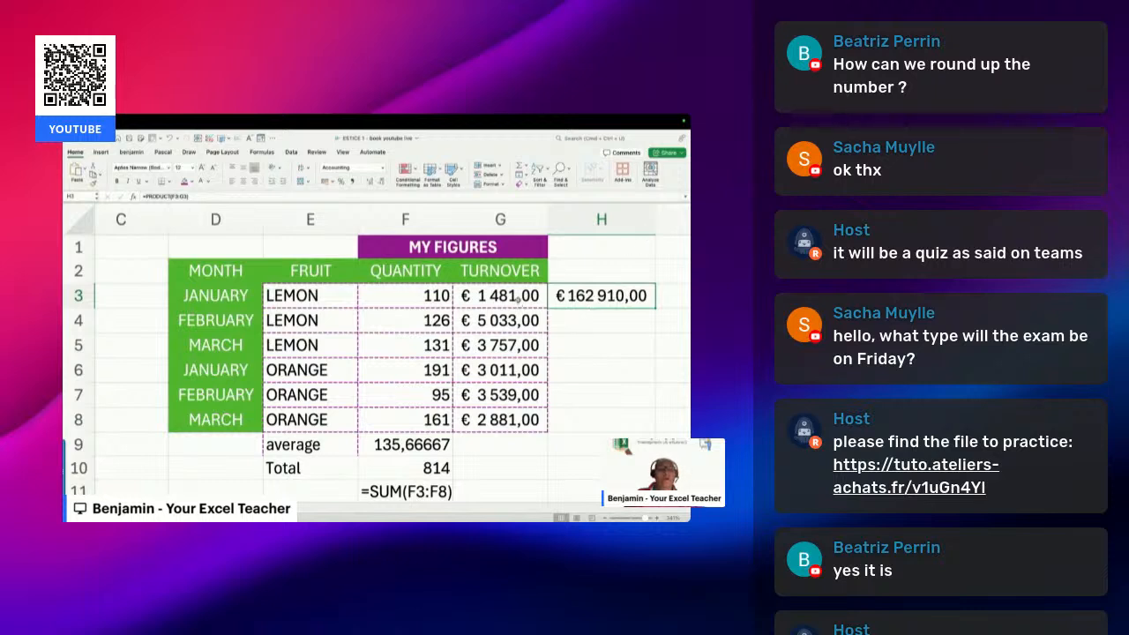
Reduce the turnover values in G3:G8 to zero decimal places
left_click_drag(518, 302, 527, 421)
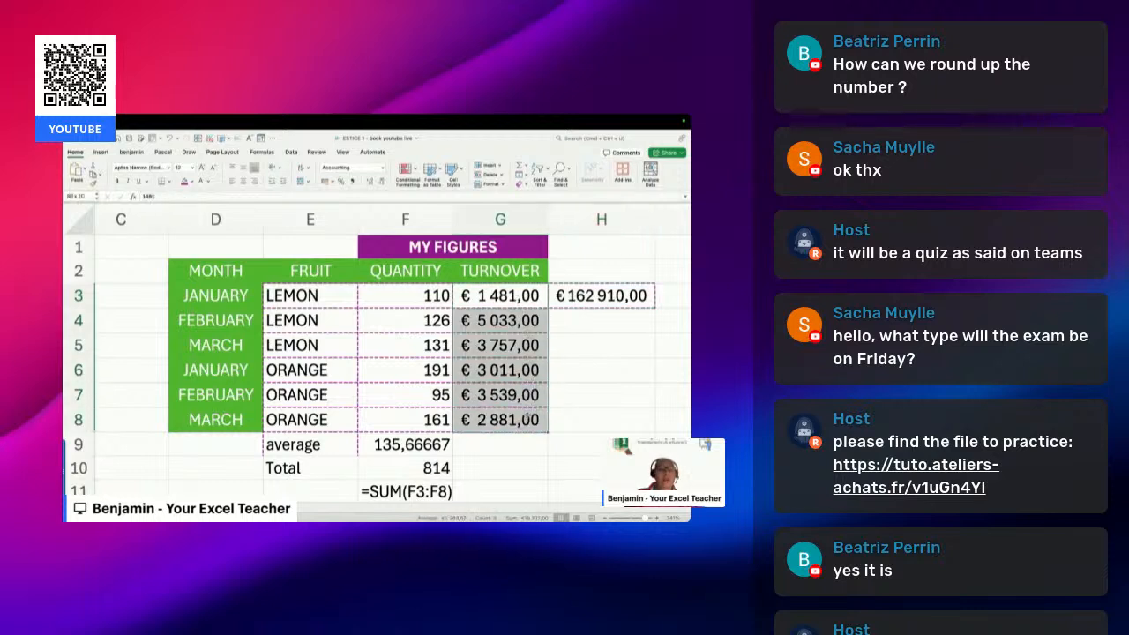
left_click(371, 181)
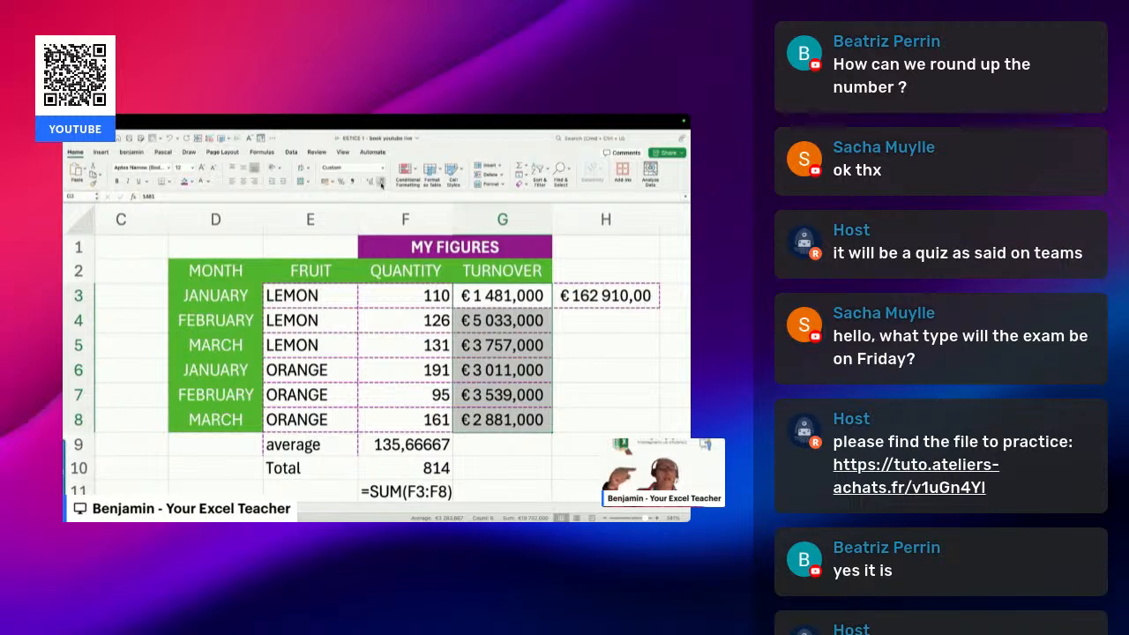
left_click(381, 183)
left_click(381, 183)
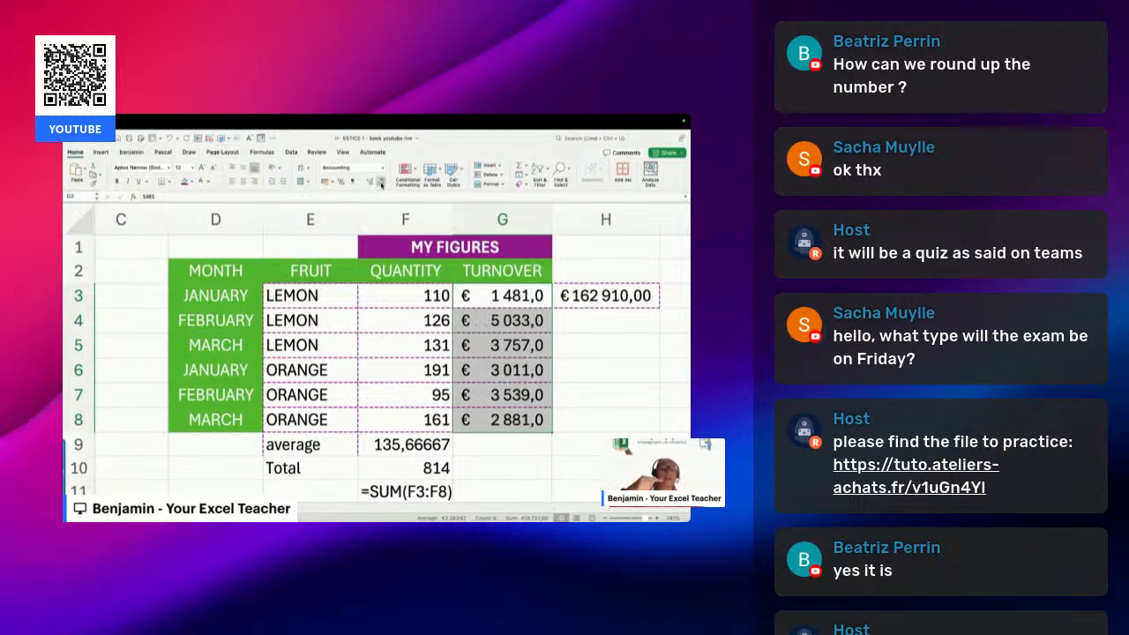
left_click(381, 182)
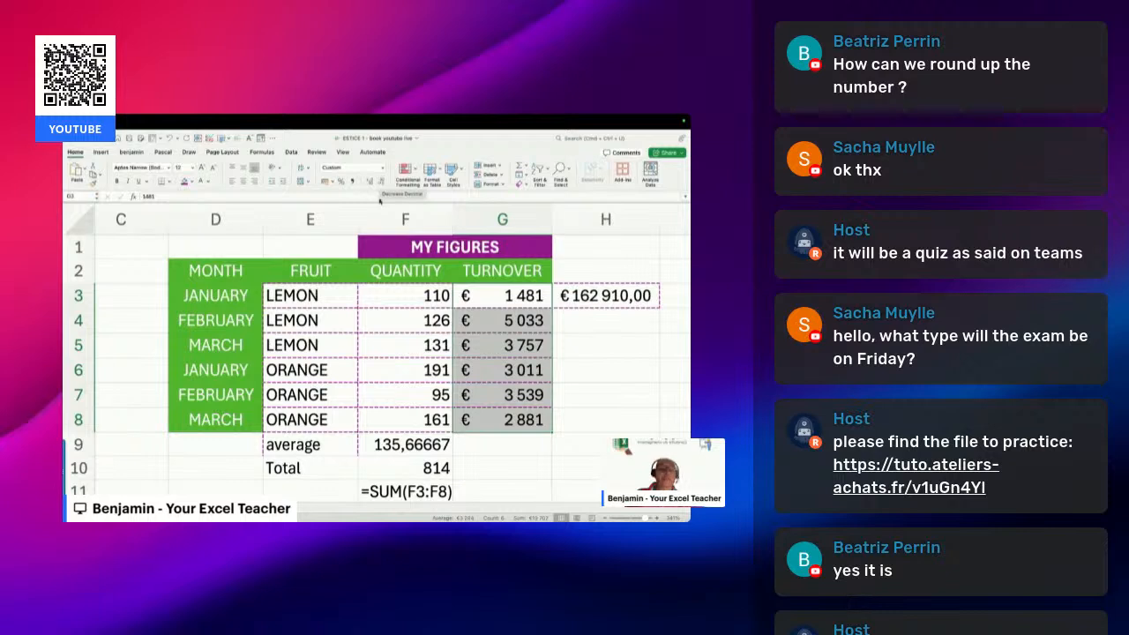
Reduce the product result in cell H3 to zero decimal places
left_click(588, 298)
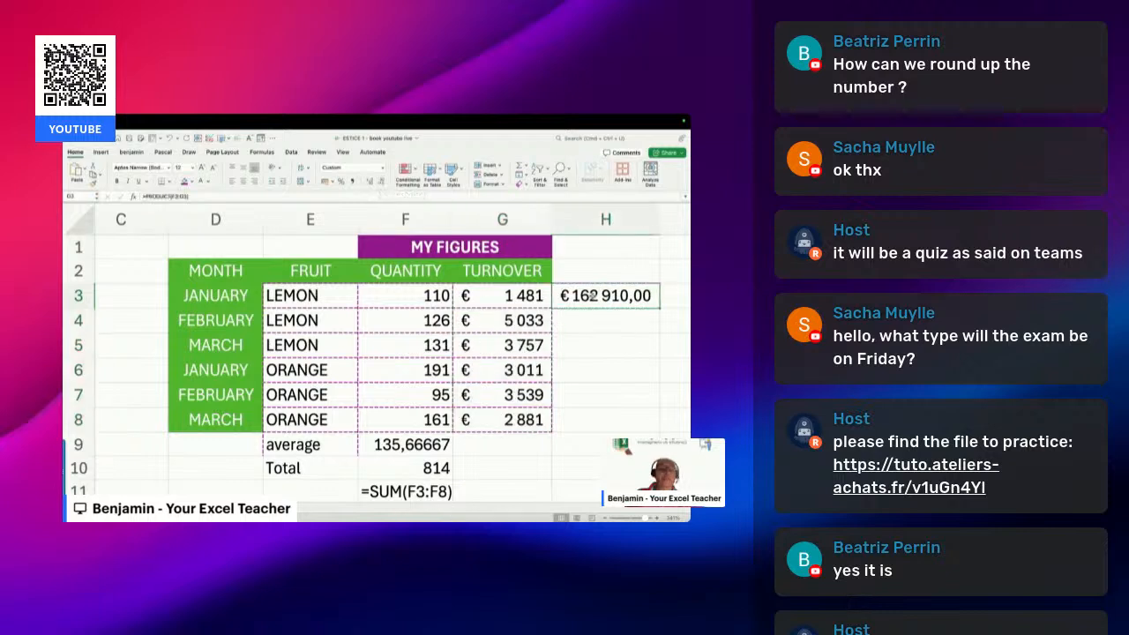
left_click(382, 181)
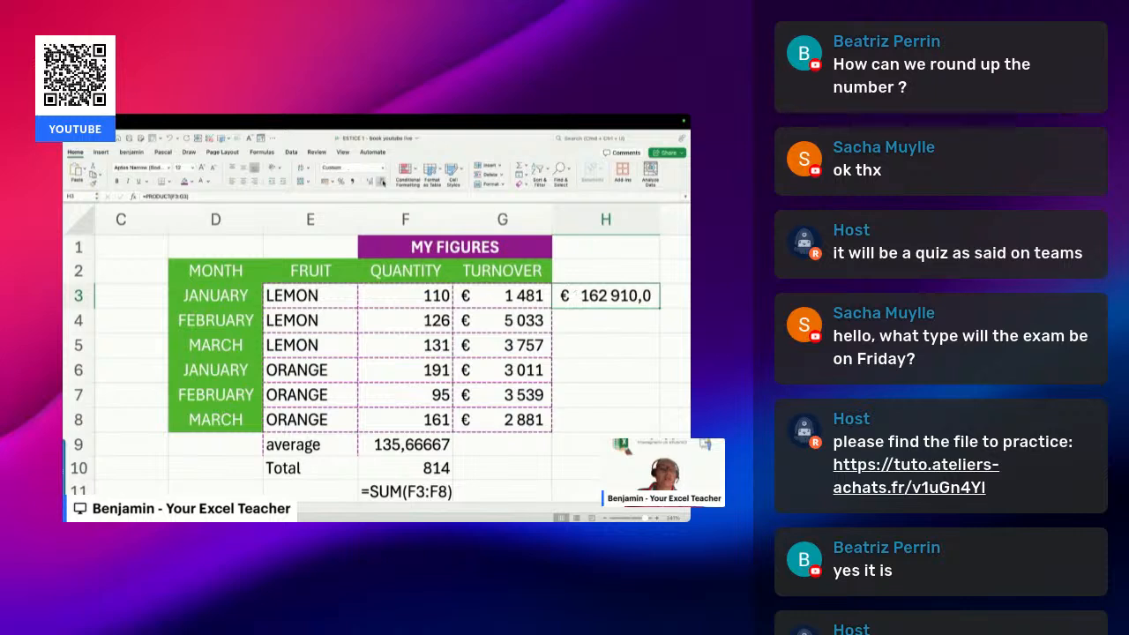
left_click(382, 181)
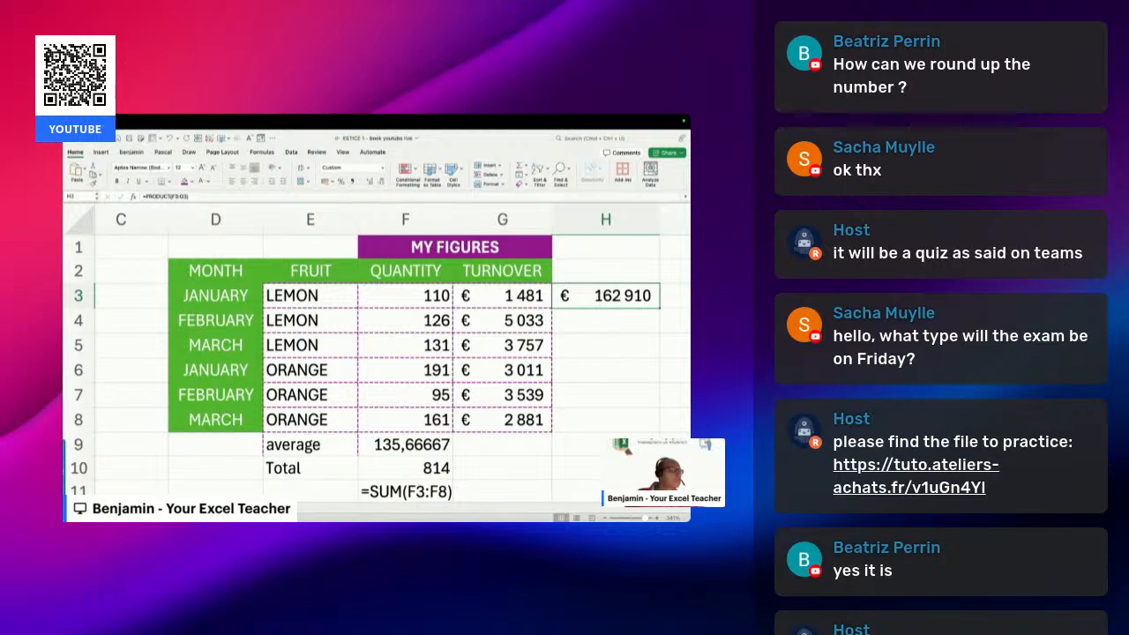
key("super+Tab")
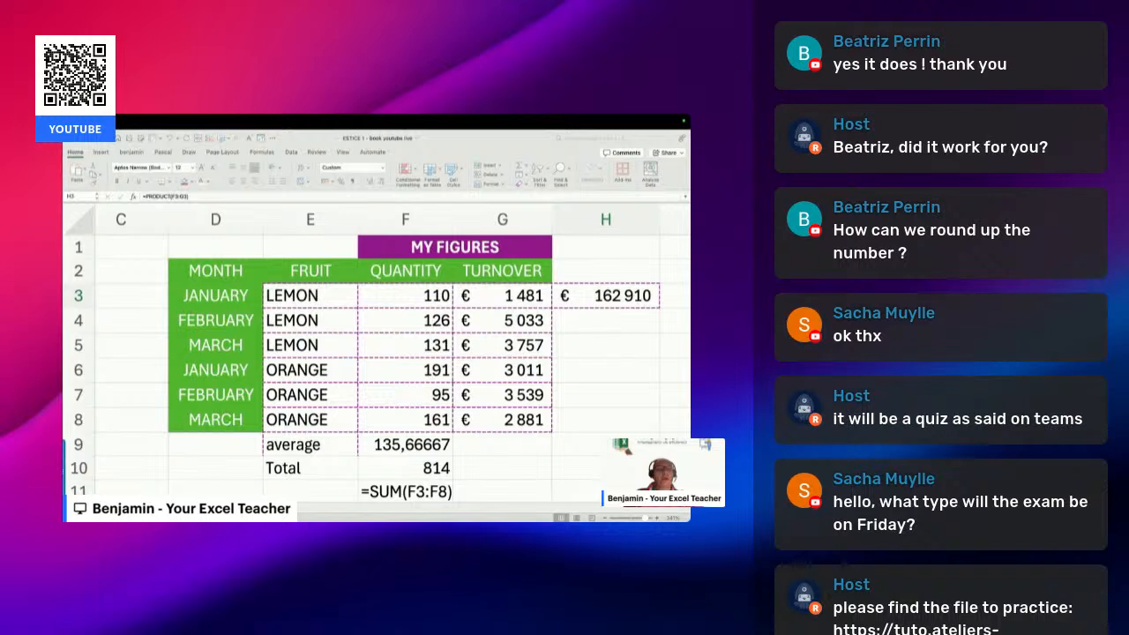
left_click(597, 299)
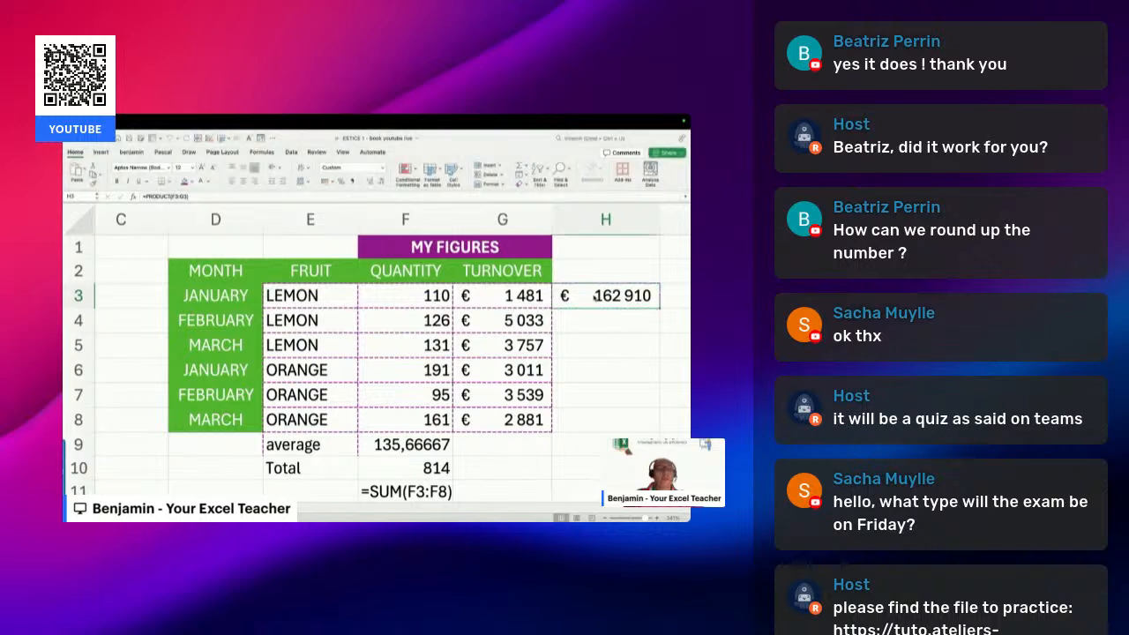
Show two decimals in H3, then replace its formatting with that of G3 using Format Painter
left_click(369, 181)
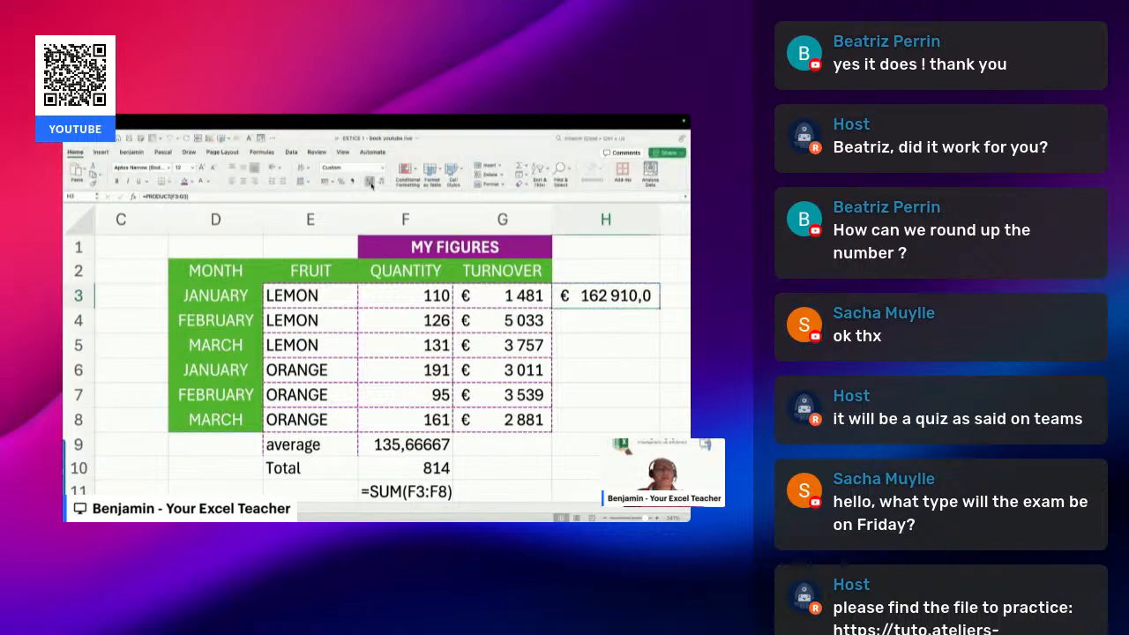
left_click(369, 181)
left_click(507, 297)
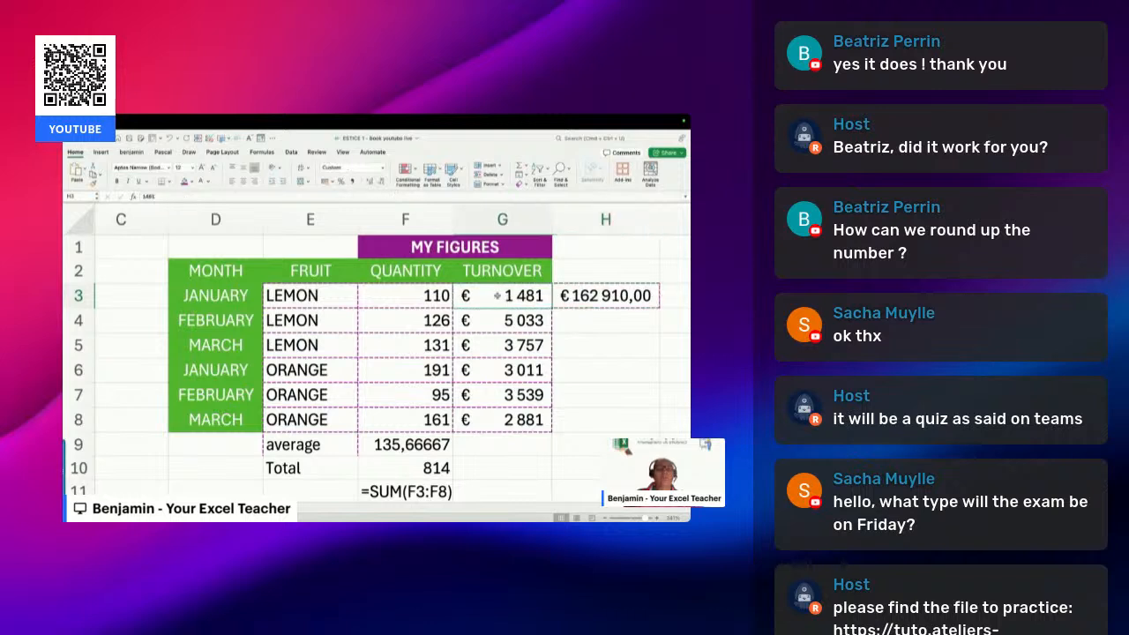
left_click(93, 183)
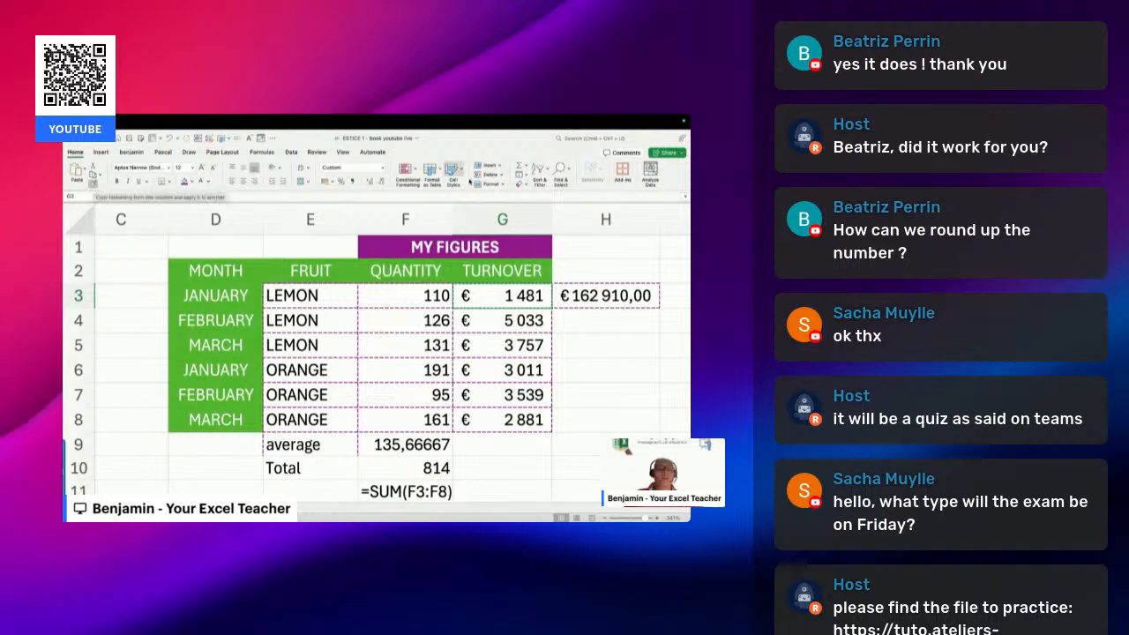
left_click(609, 299)
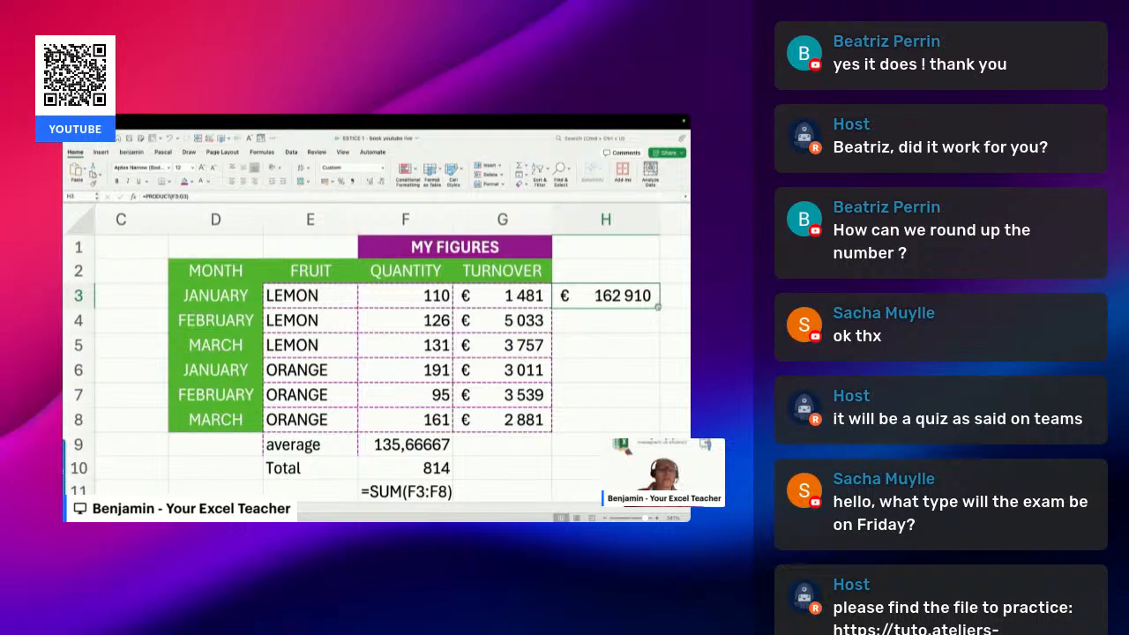
Fill the PRODUCT formula from H3 down to H8 and undo the fill
left_click_drag(660, 308, 656, 420)
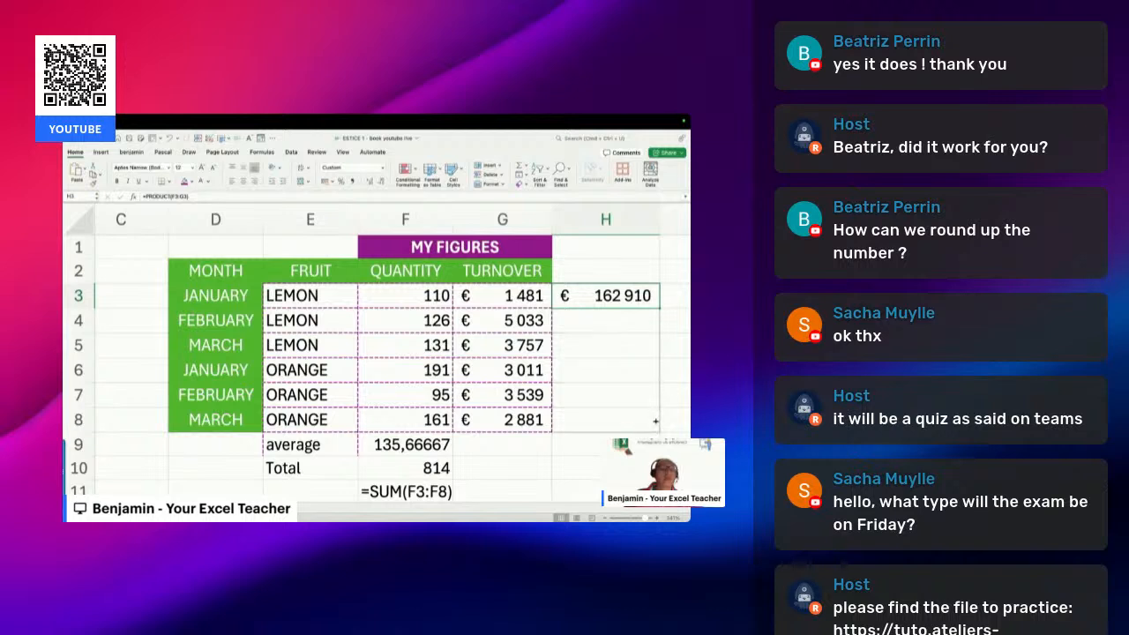
left_click_drag(655, 422, 656, 422)
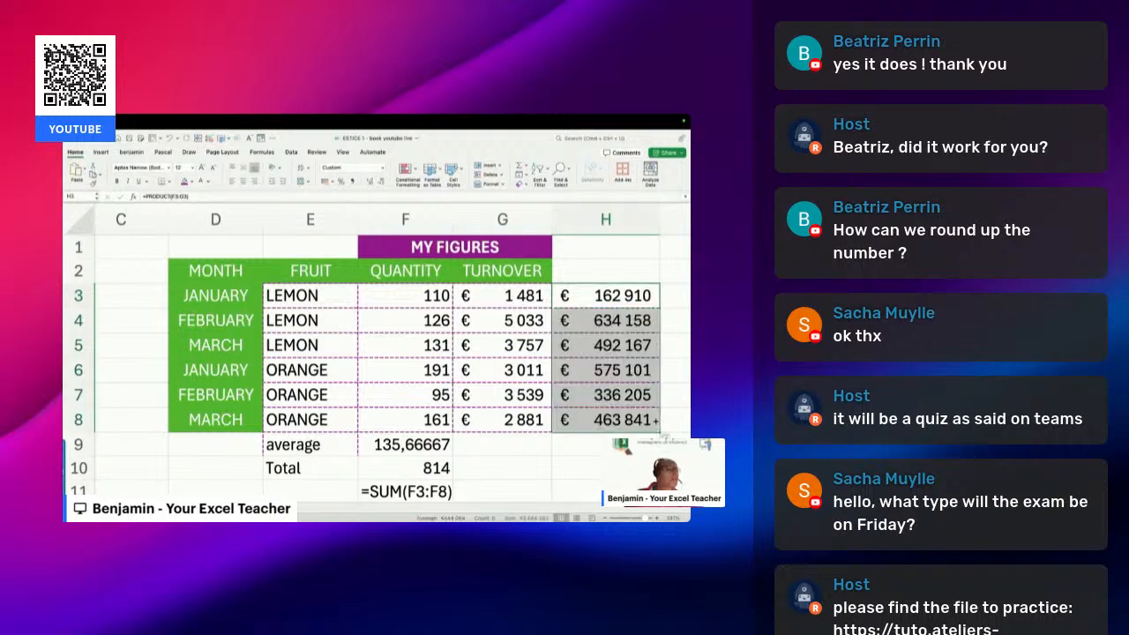
left_click(606, 299)
key("super+z")
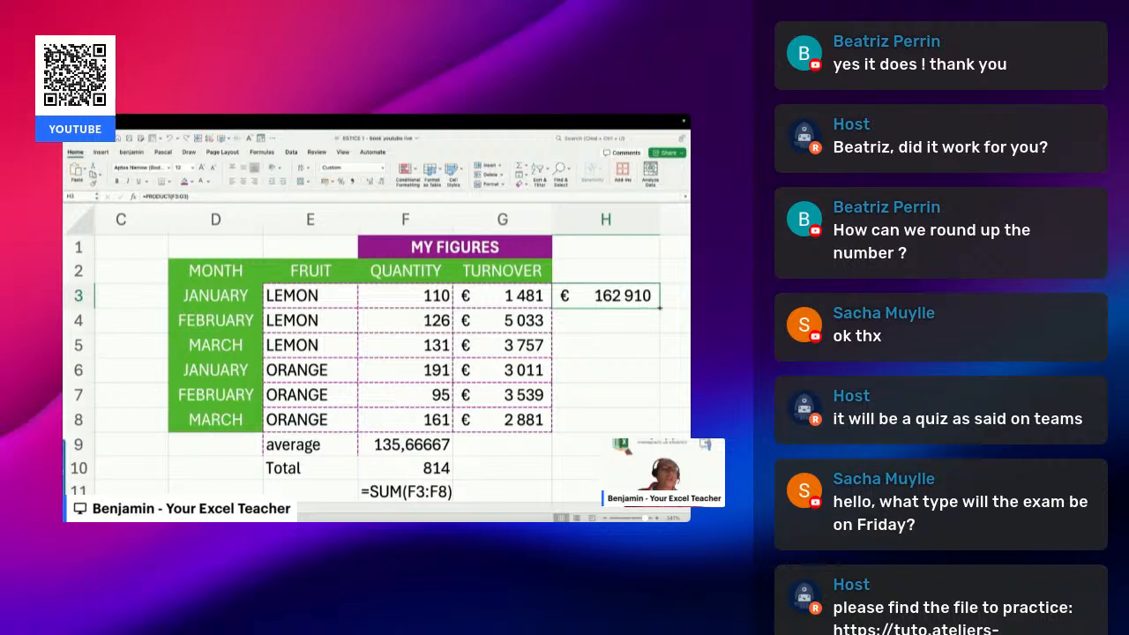
Auto-fill the H3 formula down the column to H13, then clear the copied results from H4:H13
double_click(660, 307)
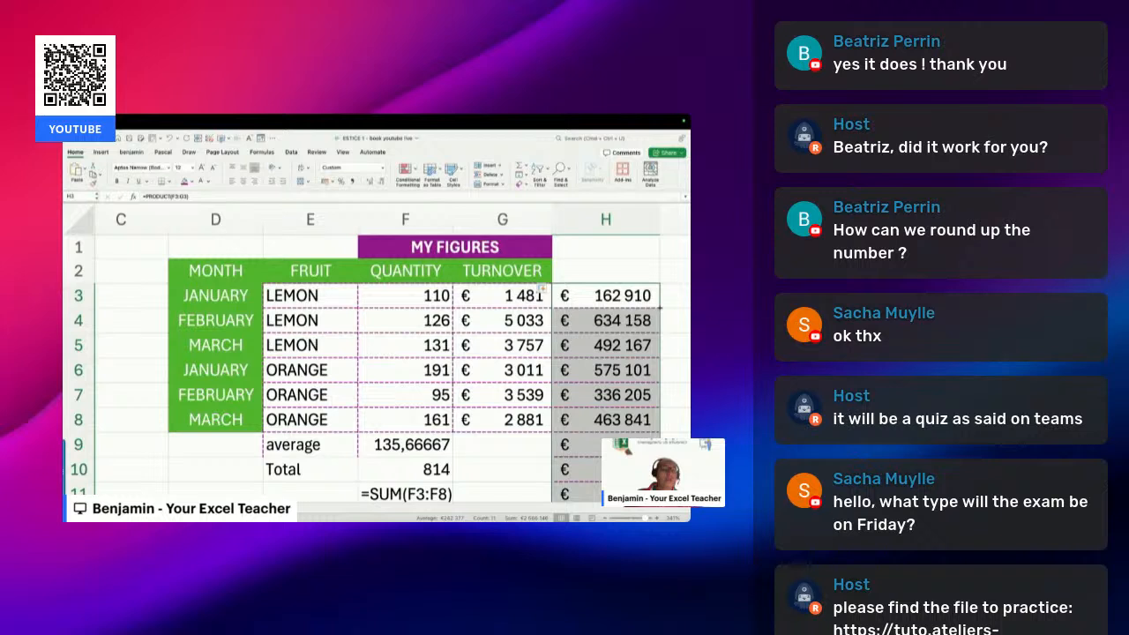
scroll(640, 352, "down", 2)
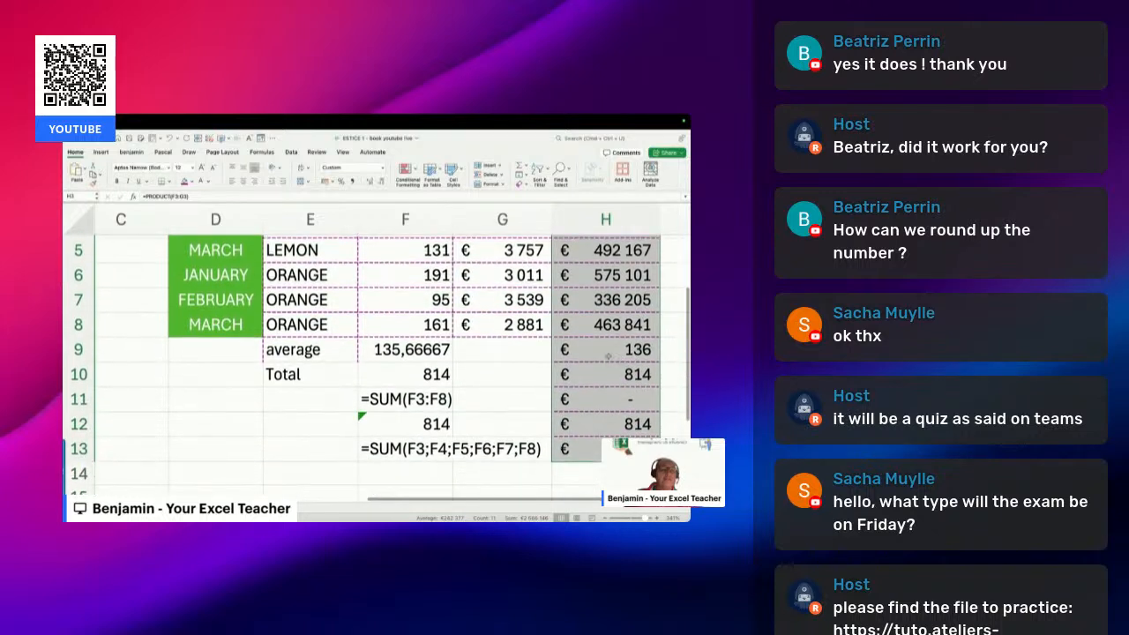
left_click_drag(605, 374, 605, 448)
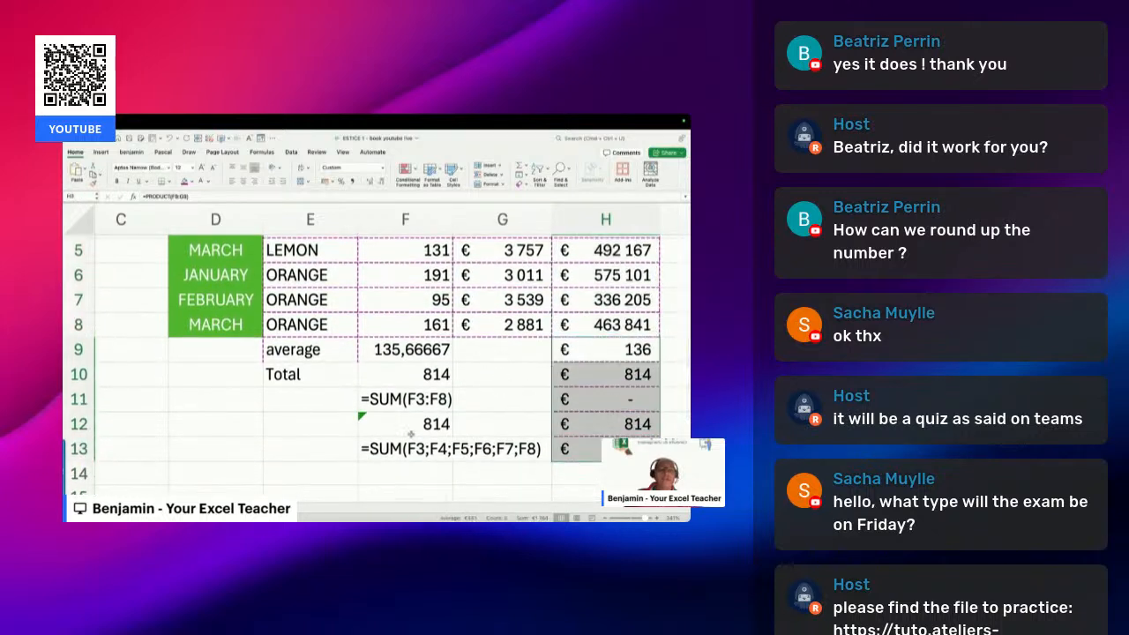
key("Delete")
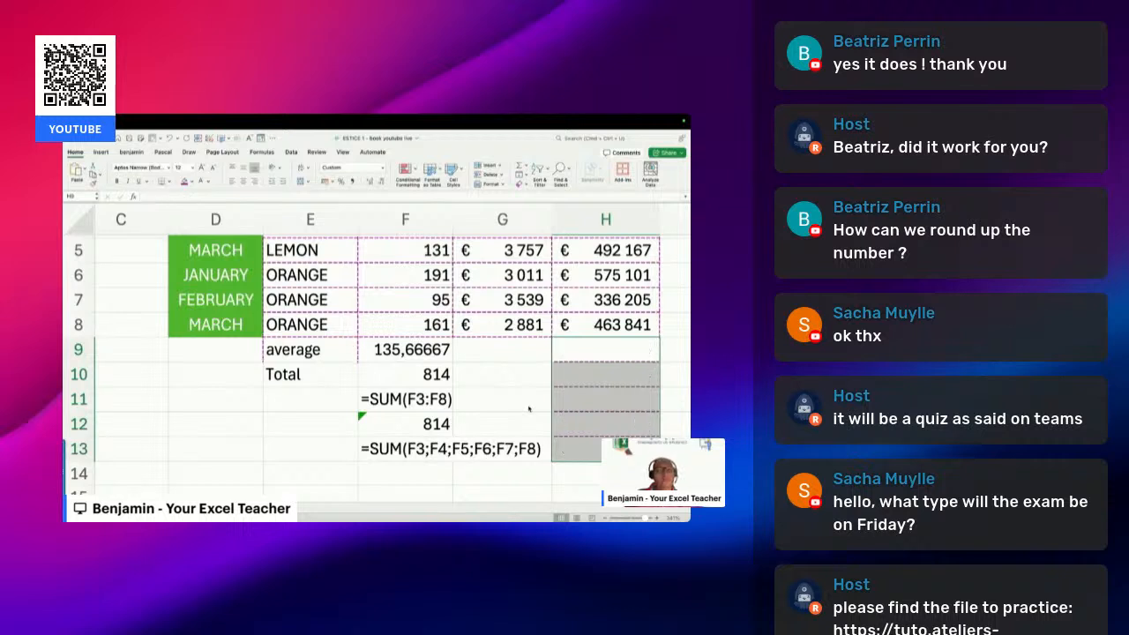
scroll(630, 352, "up", 4)
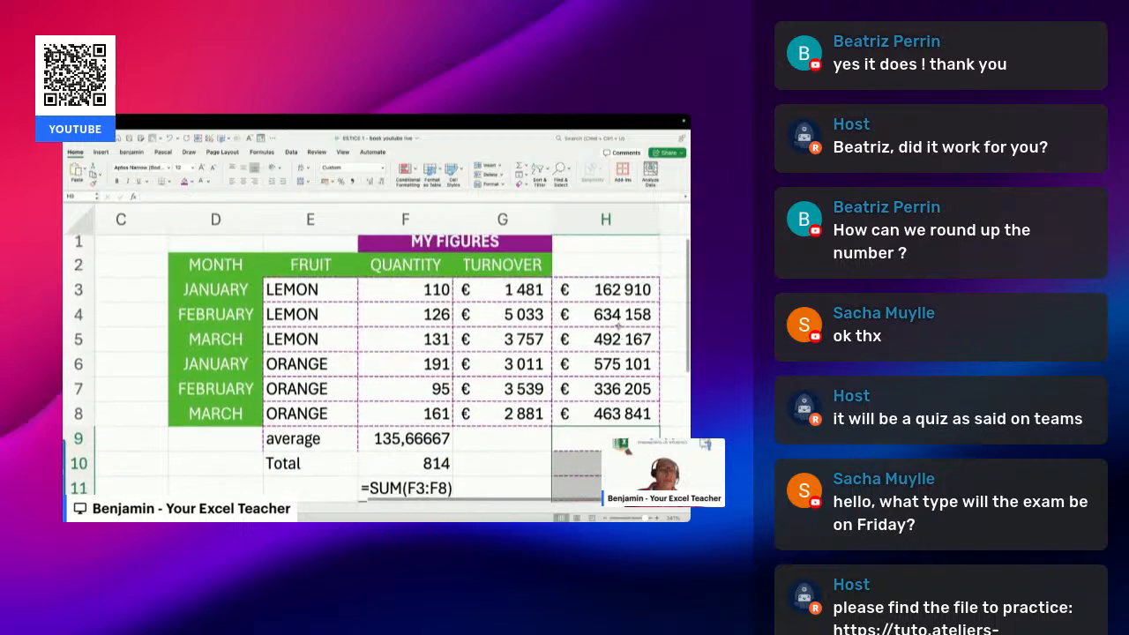
left_click_drag(612, 313, 607, 402)
key("Delete")
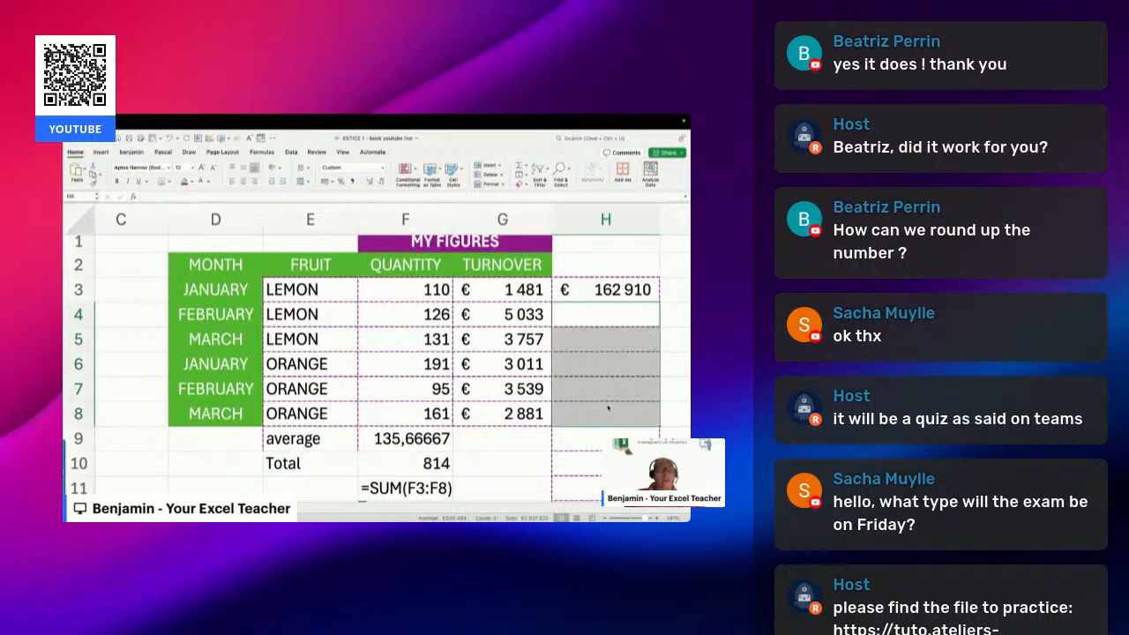
Fill the PRODUCT formula from H3 down to H8 only
left_click(607, 294)
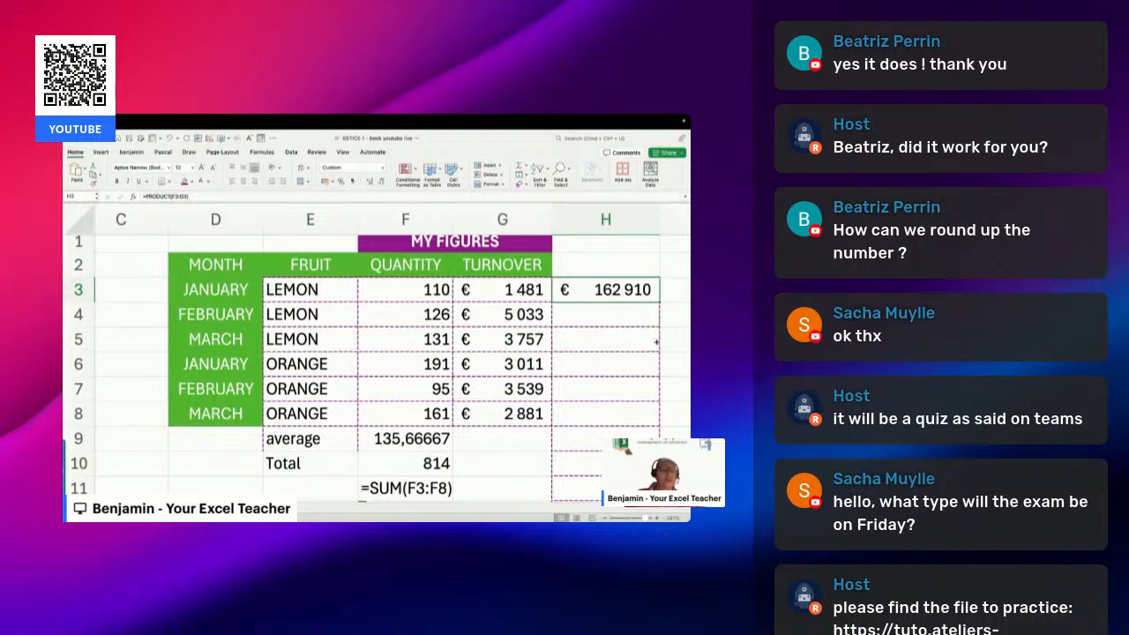
left_click_drag(648, 389, 648, 414)
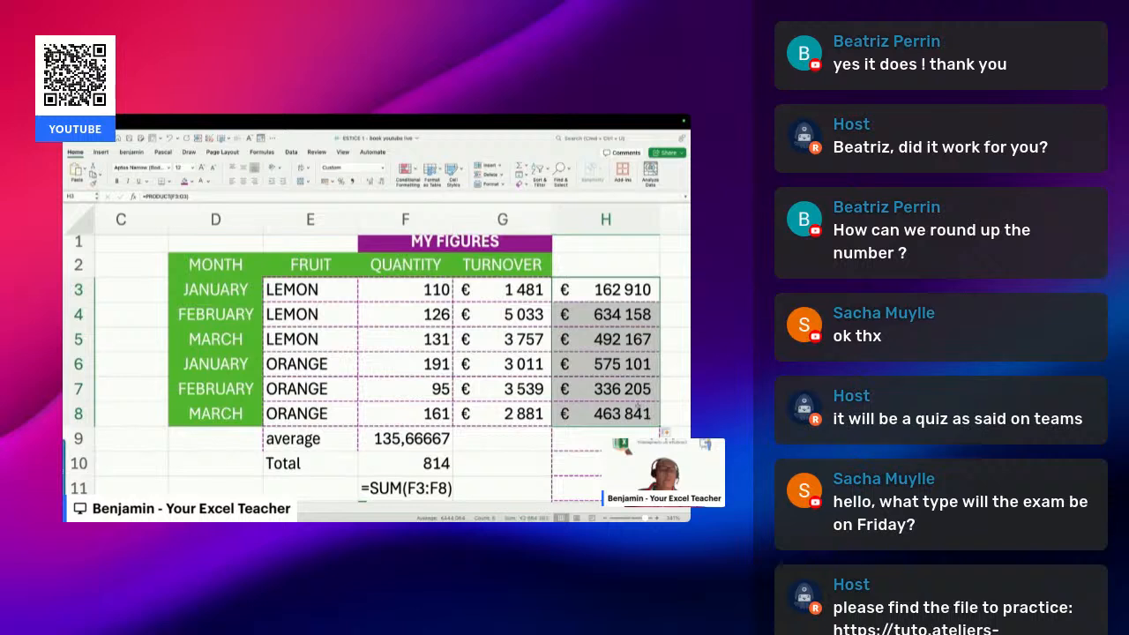
Remove the leftover dashed borders from H9:H13 by filling them from the blank, borderless cell G9
scroll(638, 404, "down", 4)
left_click(518, 360)
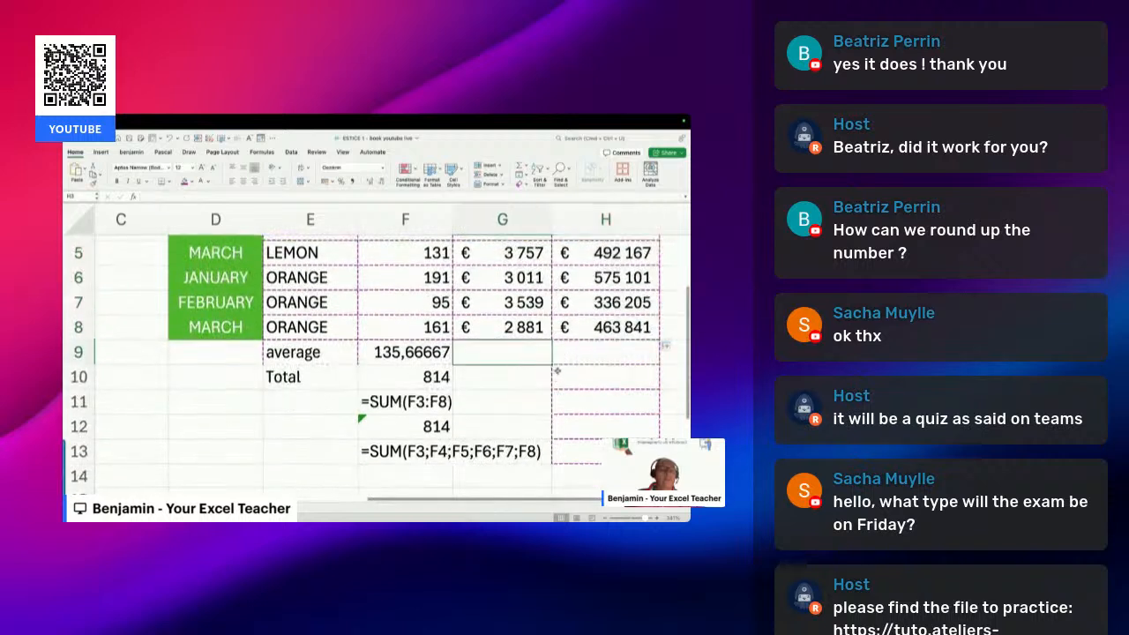
left_click(651, 367, "shift")
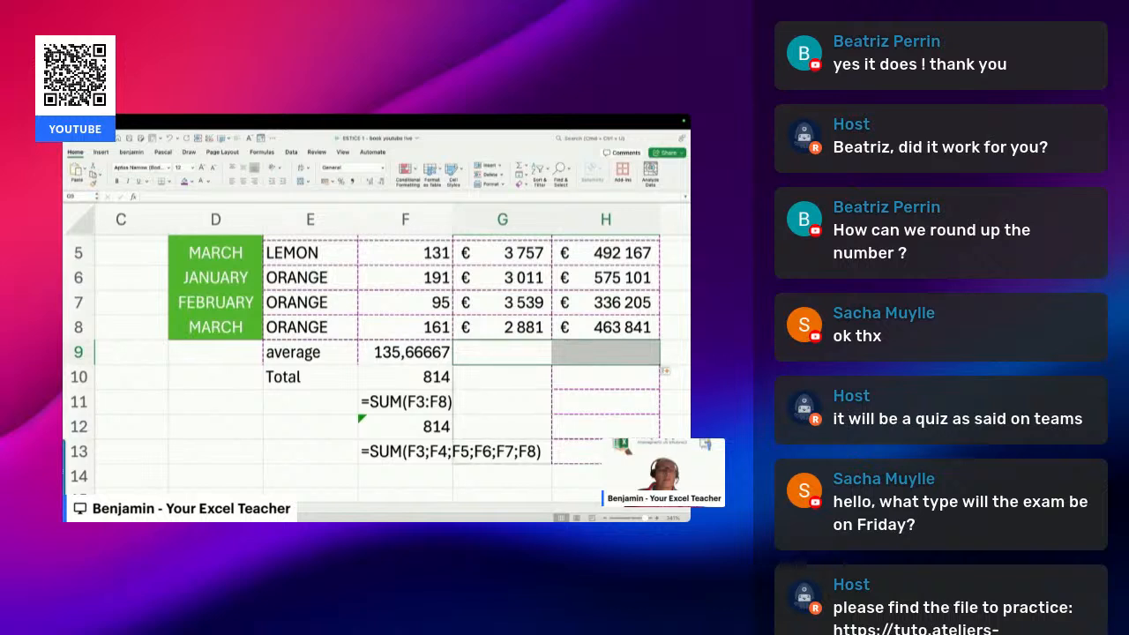
left_click(617, 426, "shift")
left_click(617, 426)
scroll(616, 414, "up", 1)
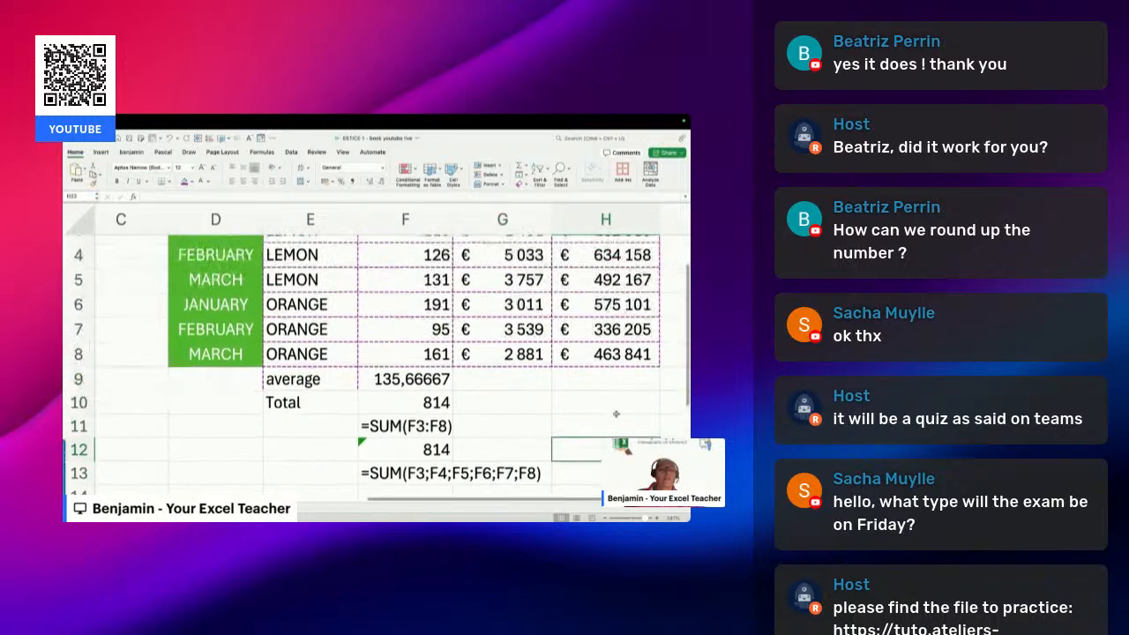
scroll(615, 414, "up", 3)
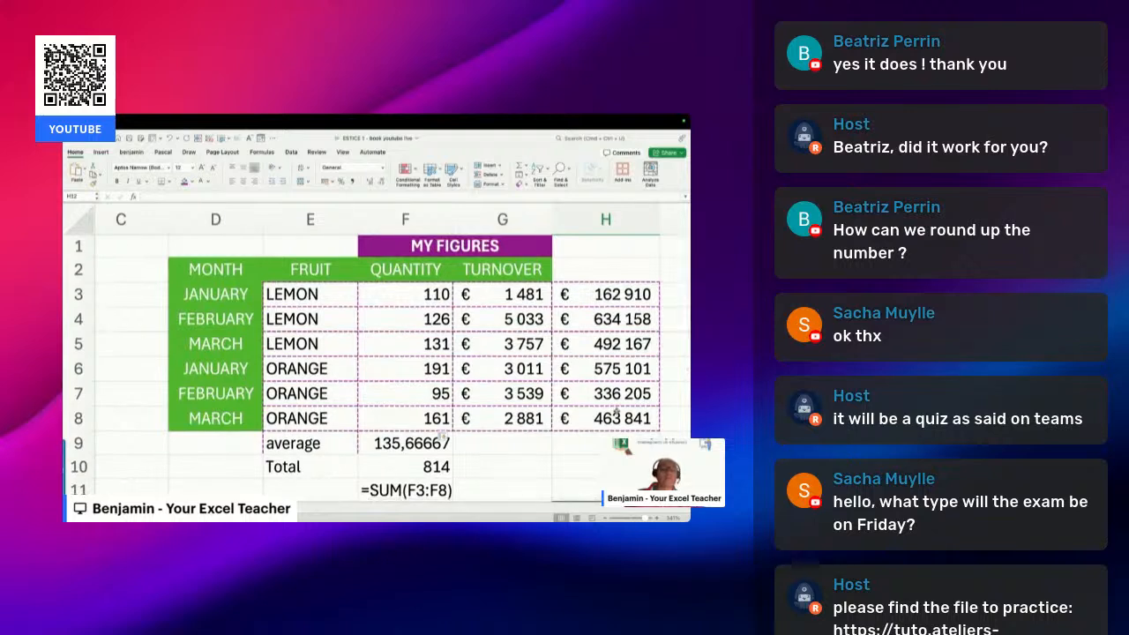
Enter the header "Example" in H2 above the product column
left_click(585, 274)
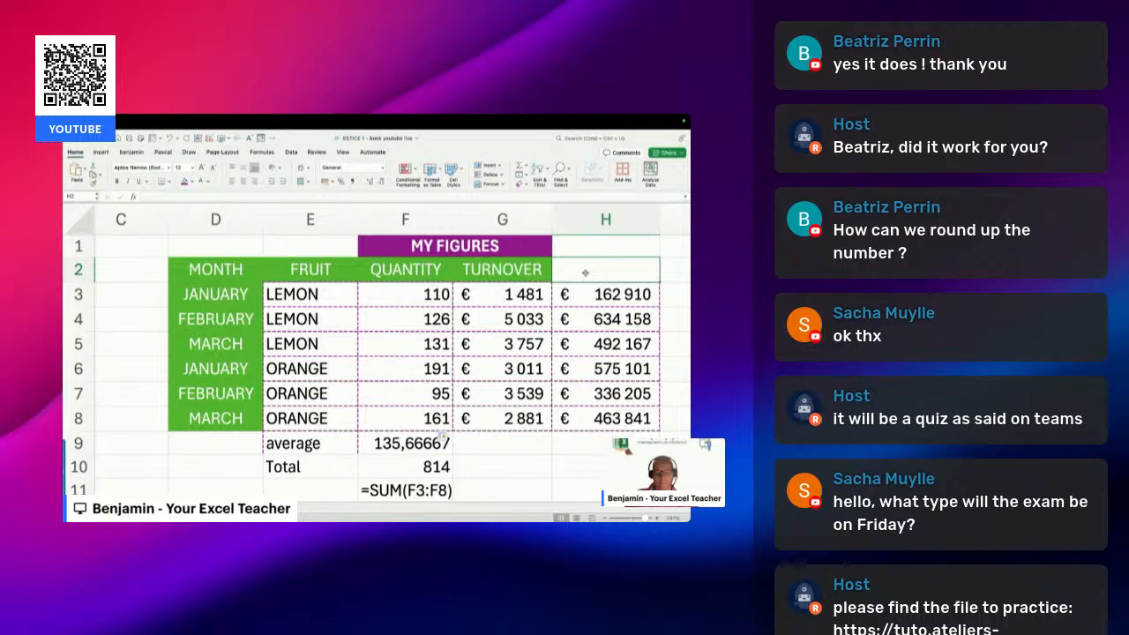
type("Example")
key("Return")
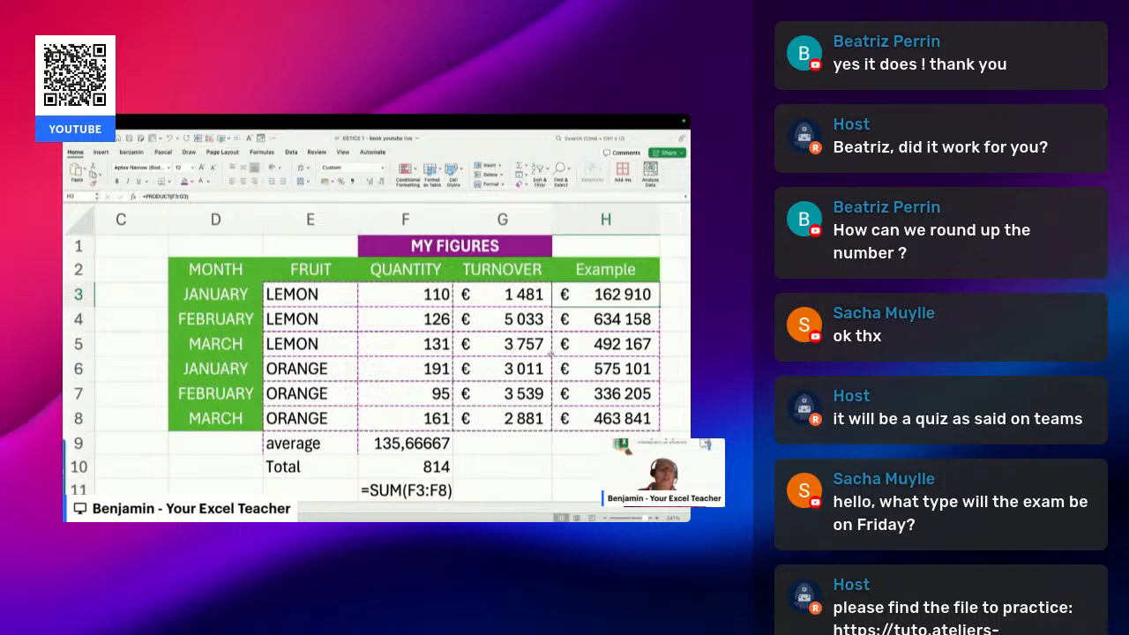
Inspect the PRODUCT formula in H3 and the accounting number format choices without changing them
double_click(615, 295)
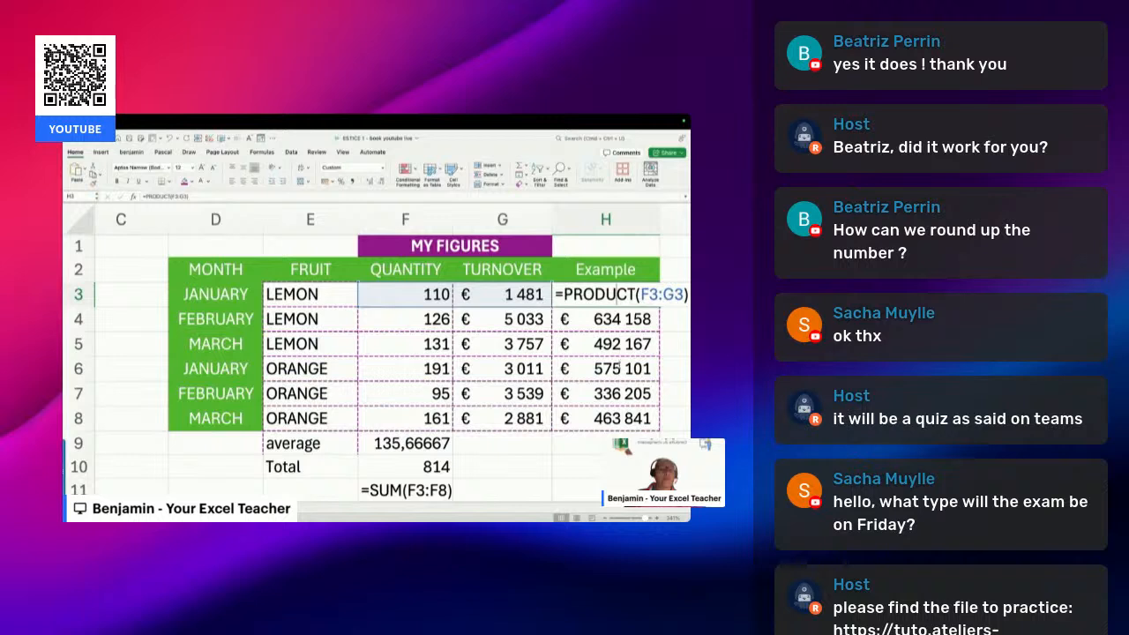
key("Escape")
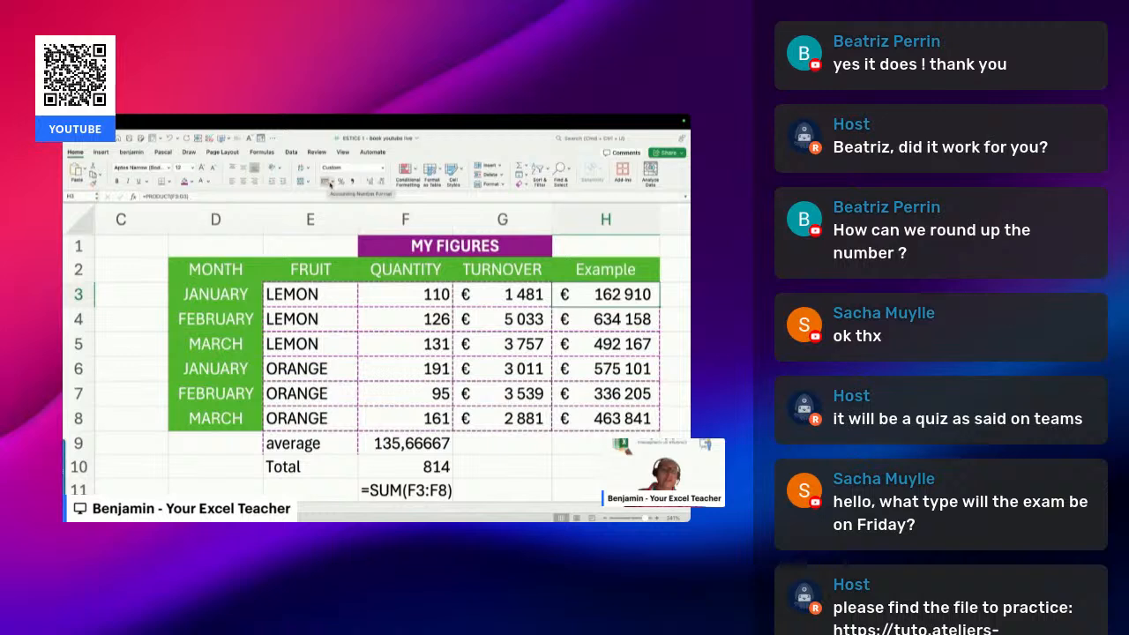
left_click(333, 183)
left_click(334, 182)
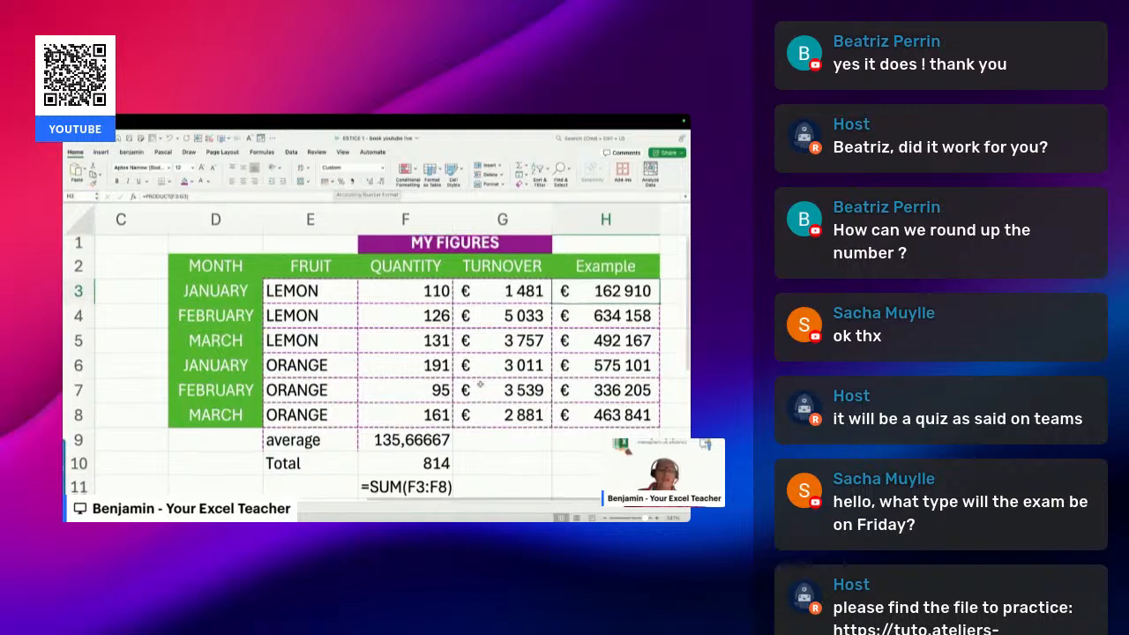
Inspect the AVERAGE formula in F9 and the formula behind the displayed SUM text in F11
scroll(411, 417, "down", 1)
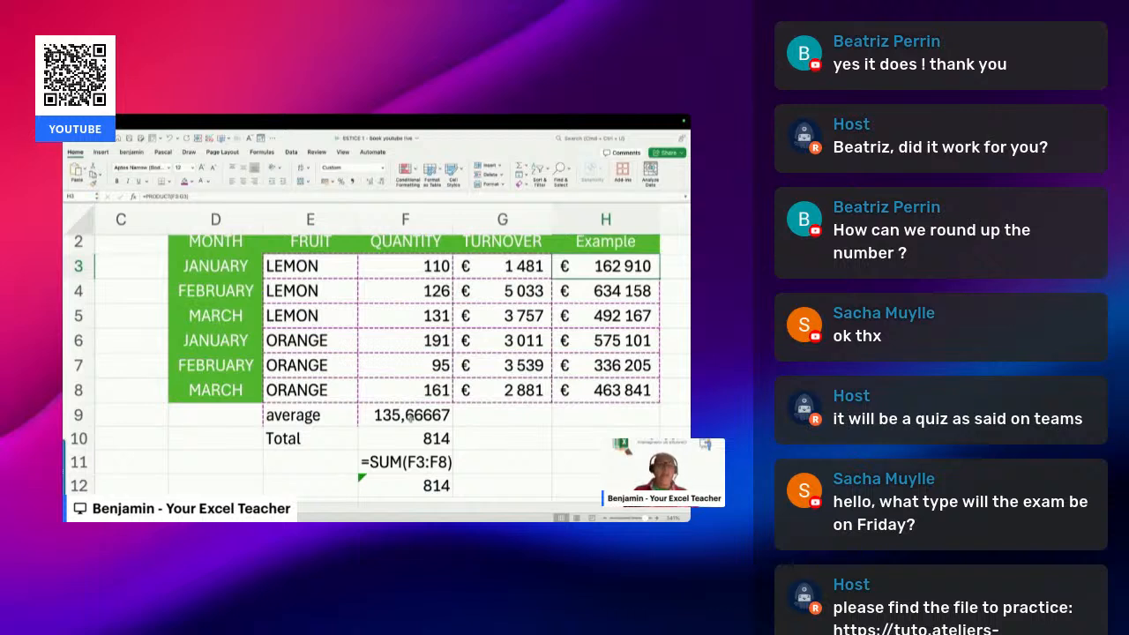
double_click(408, 415)
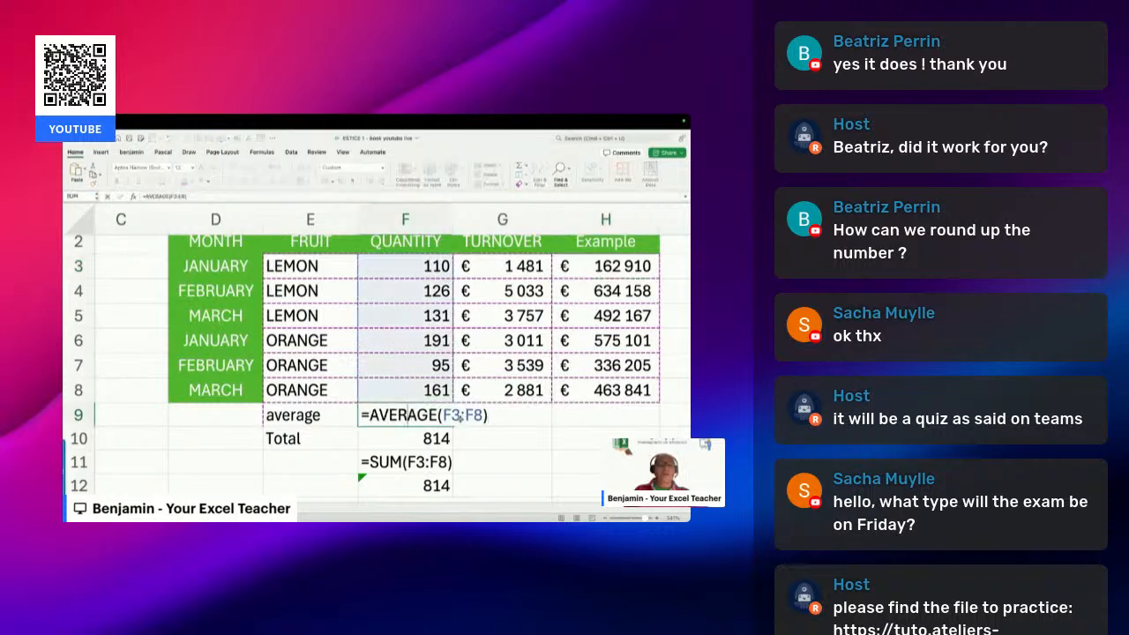
key("Return")
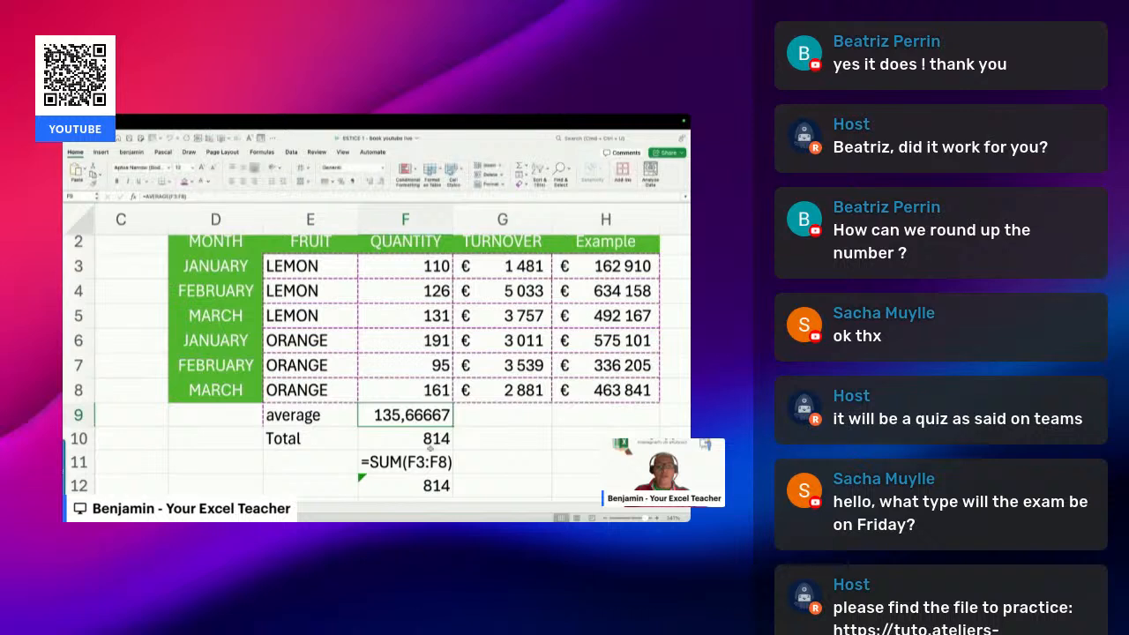
left_click(424, 460)
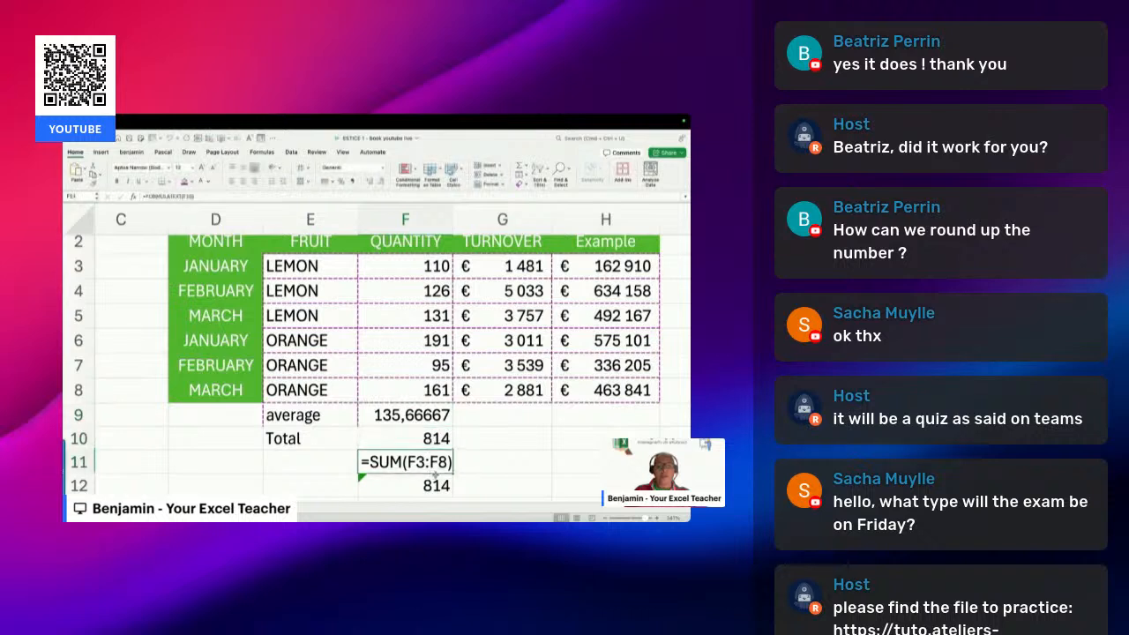
double_click(436, 468)
key("Escape")
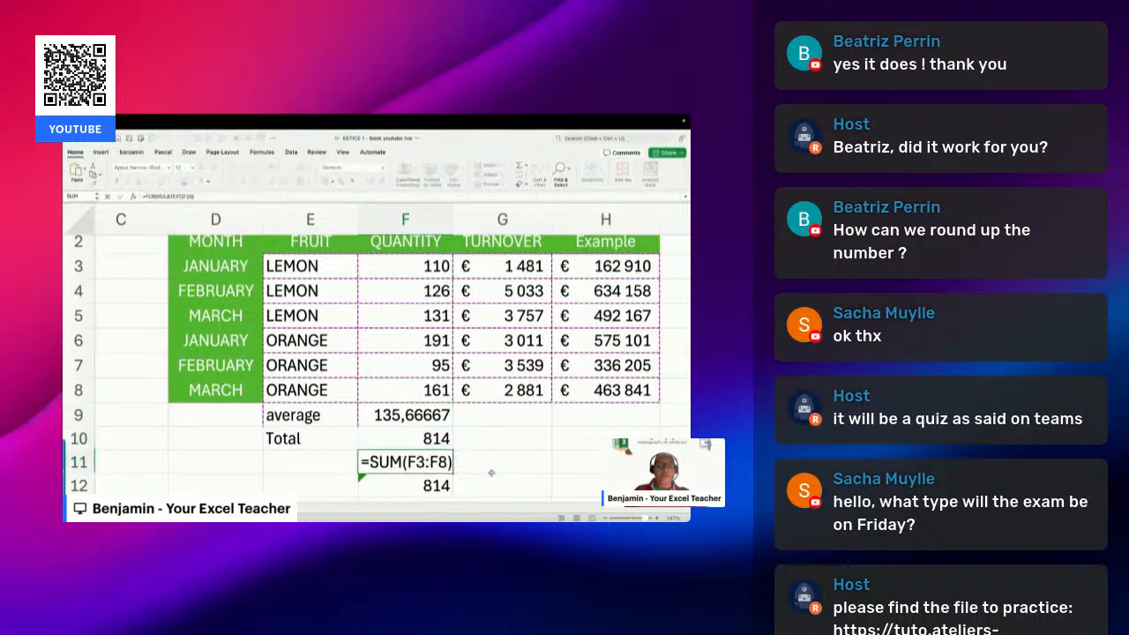
Try a semicolon and then a comma as the separator between F3 and F8 in F10's SUM formula, and cancel the edit
double_click(432, 439)
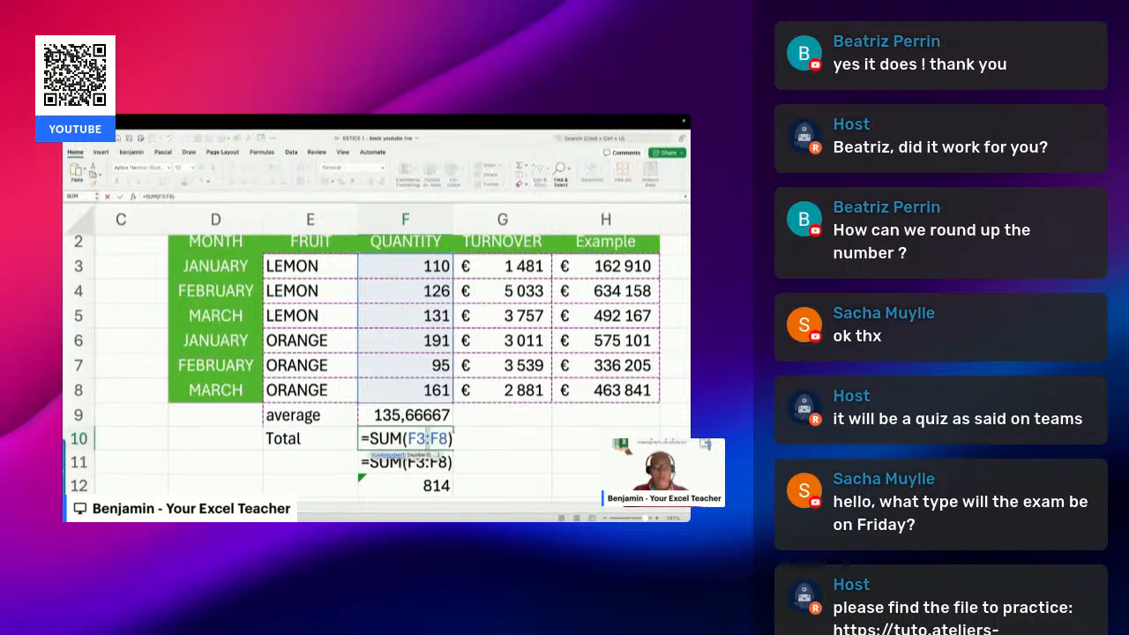
key("BackSpace")
type(";")
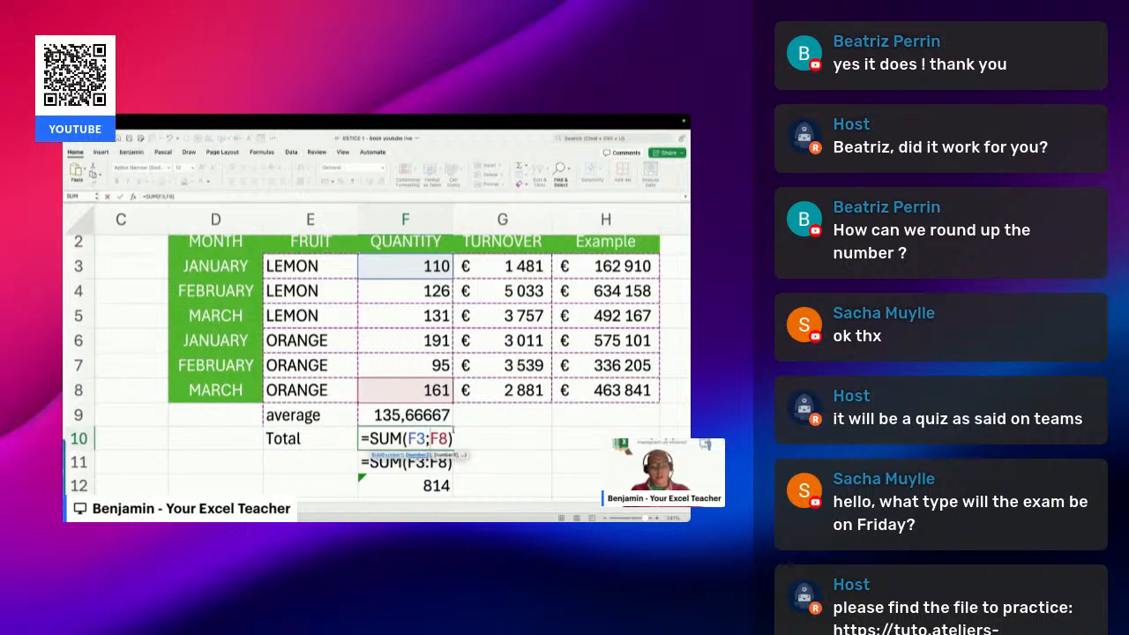
key("Left")
key("Left")
key("Left")
key("BackSpace")
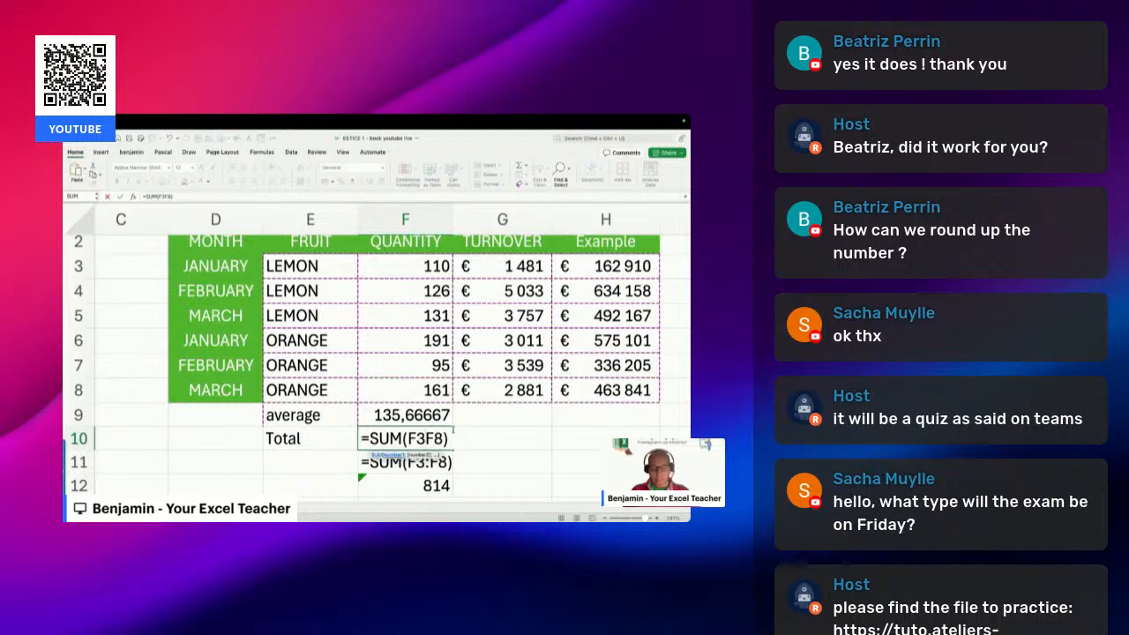
type(",")
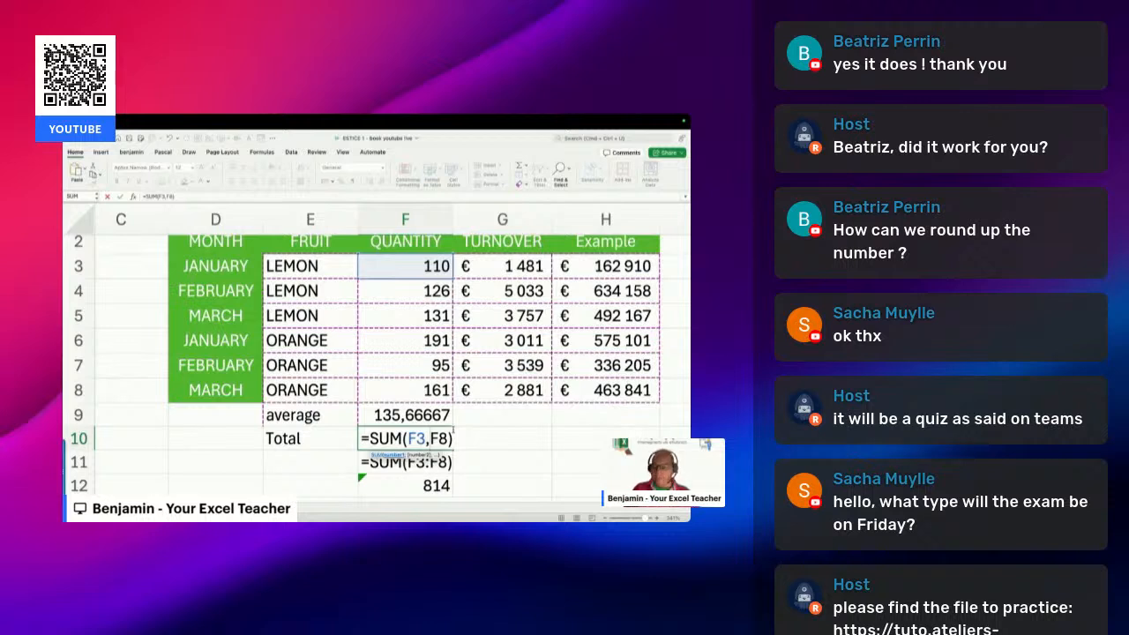
key("Escape")
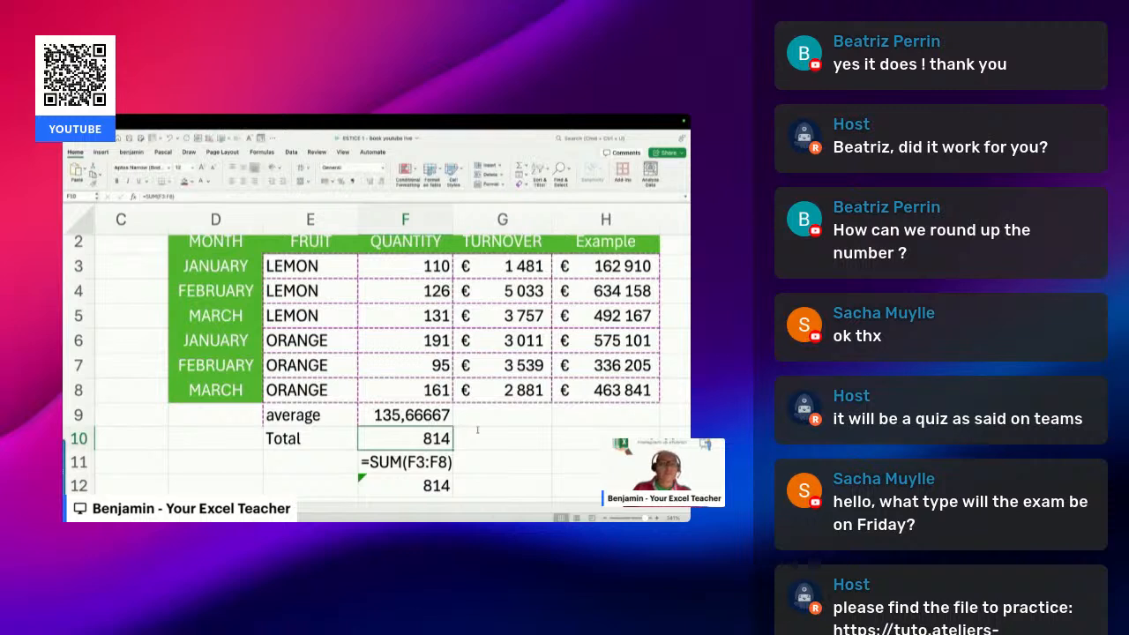
scroll(571, 443, "up", 1)
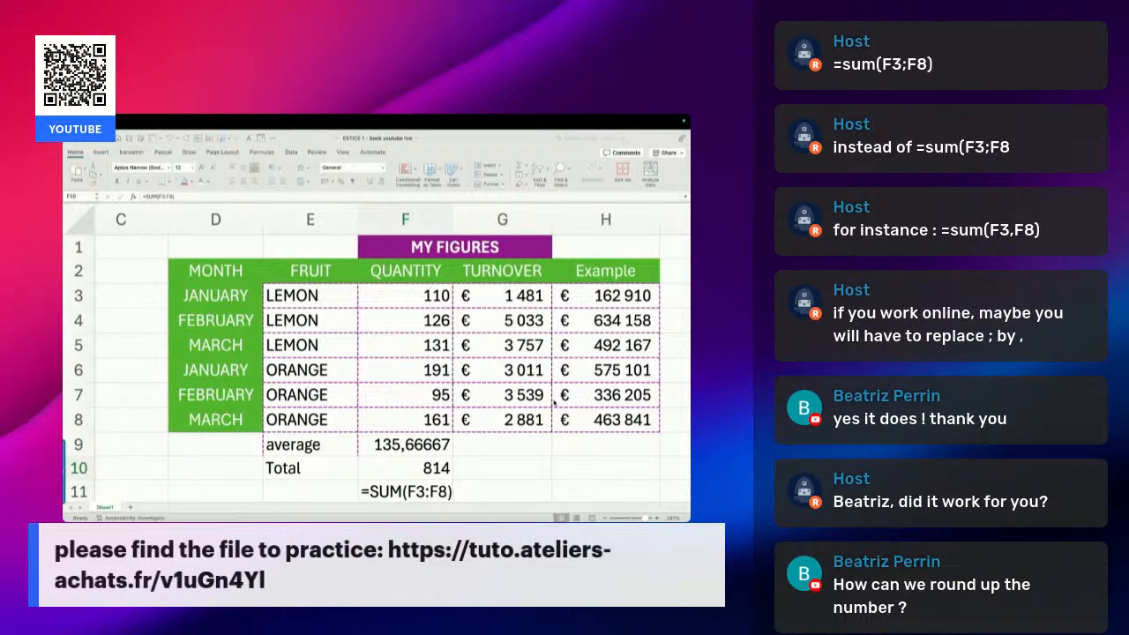
Clear the average and total labels and formulas from E9:F13 below the fruit table
scroll(441, 397, "down", 3)
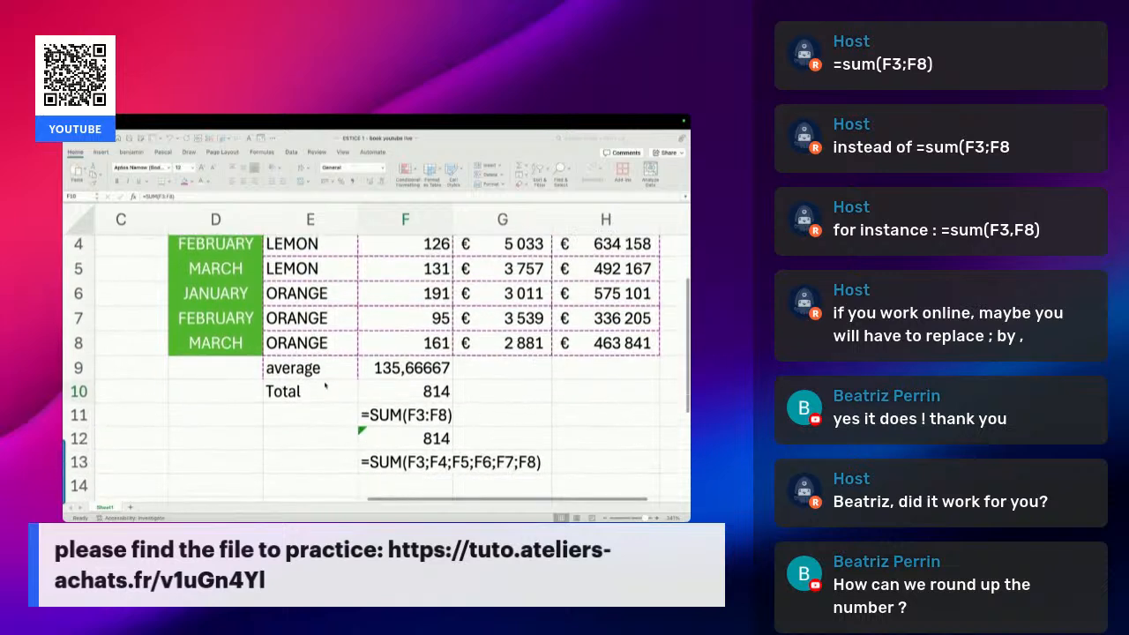
left_click(406, 392)
left_click_drag(309, 368, 434, 455)
key("Delete")
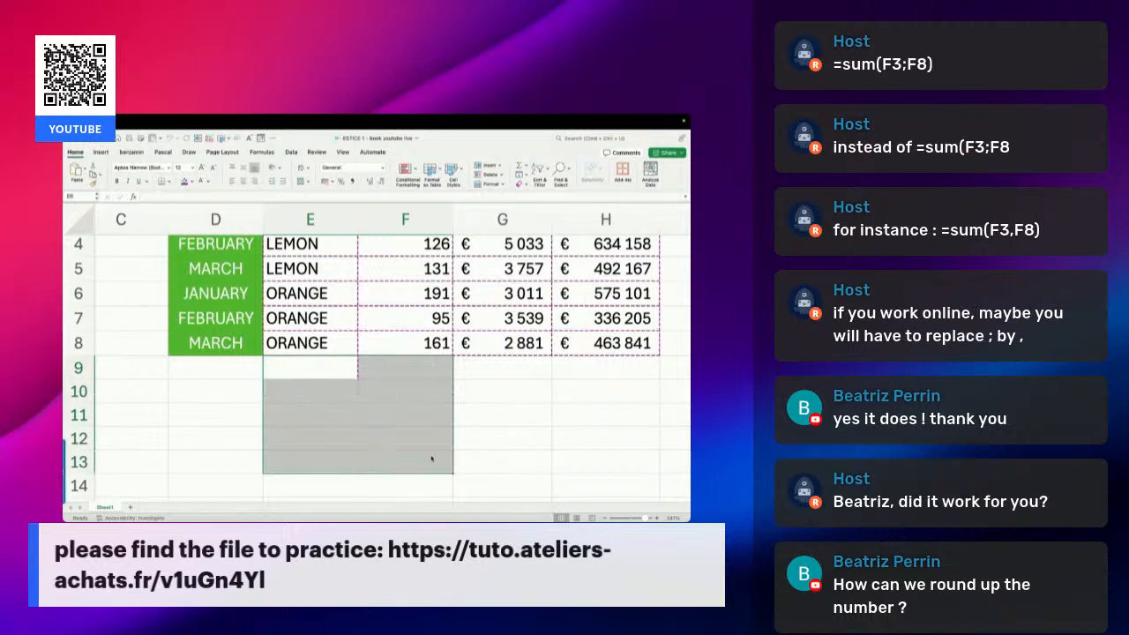
scroll(431, 459, "up", 2)
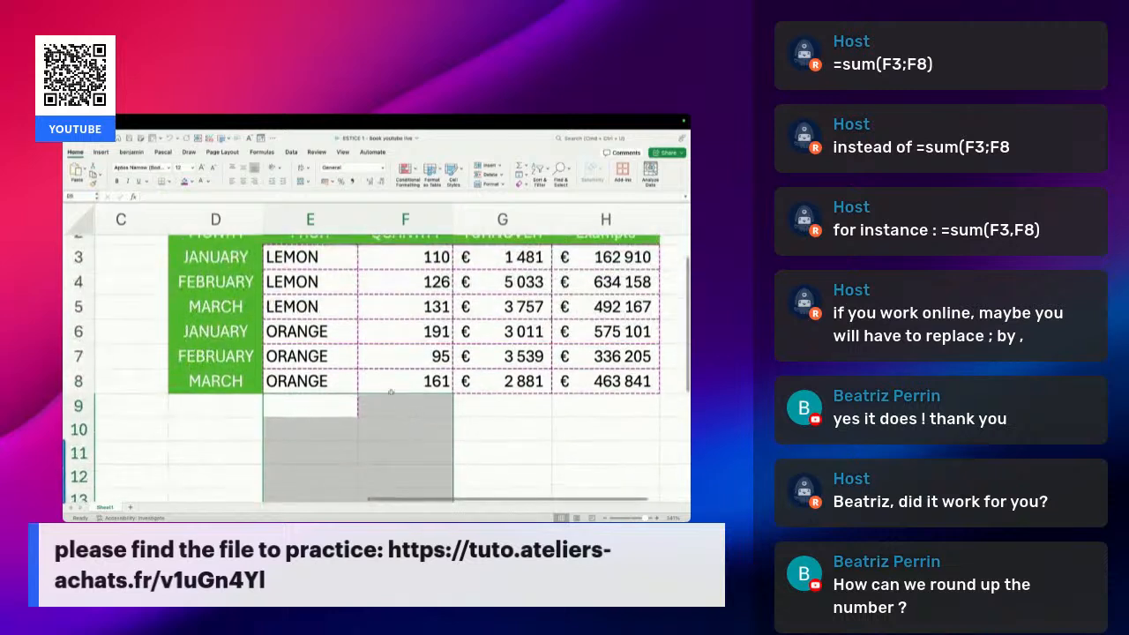
Copy LEMON from E3 into E10 and ORANGE from E8 into E11
left_click(313, 425)
left_click(310, 257)
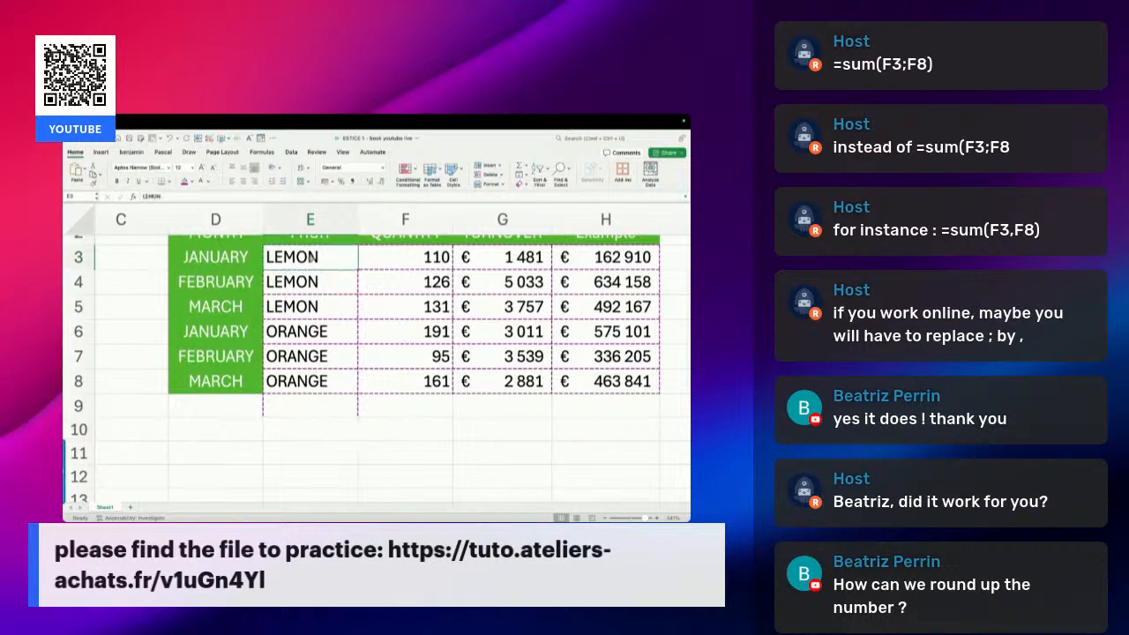
key("ctrl+c")
left_click(304, 431)
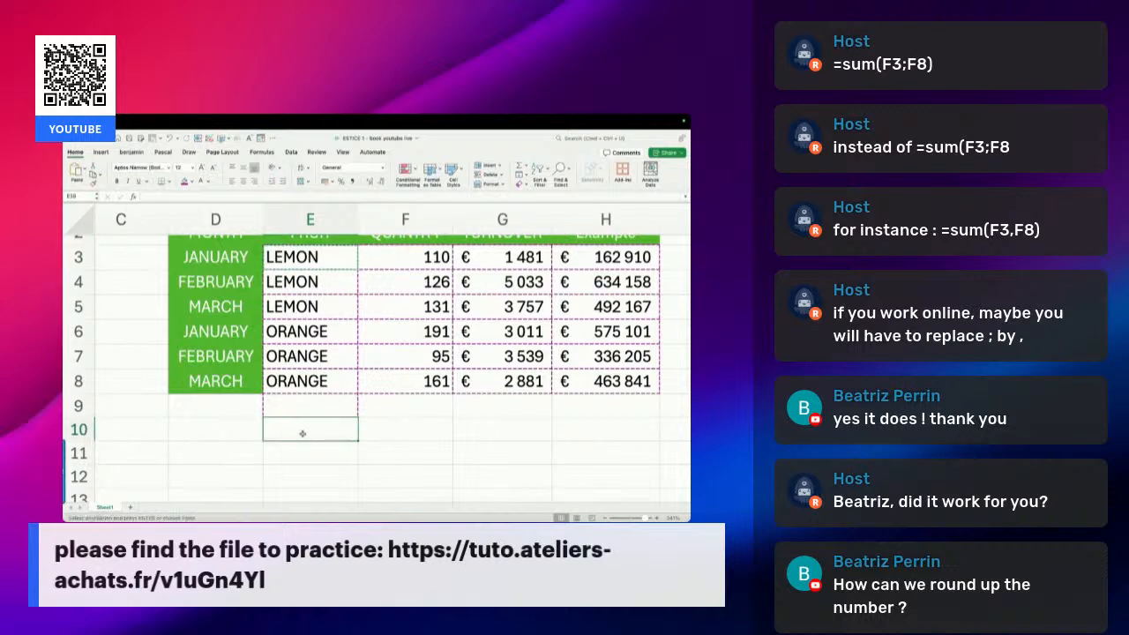
key("ctrl+v")
left_click(336, 382)
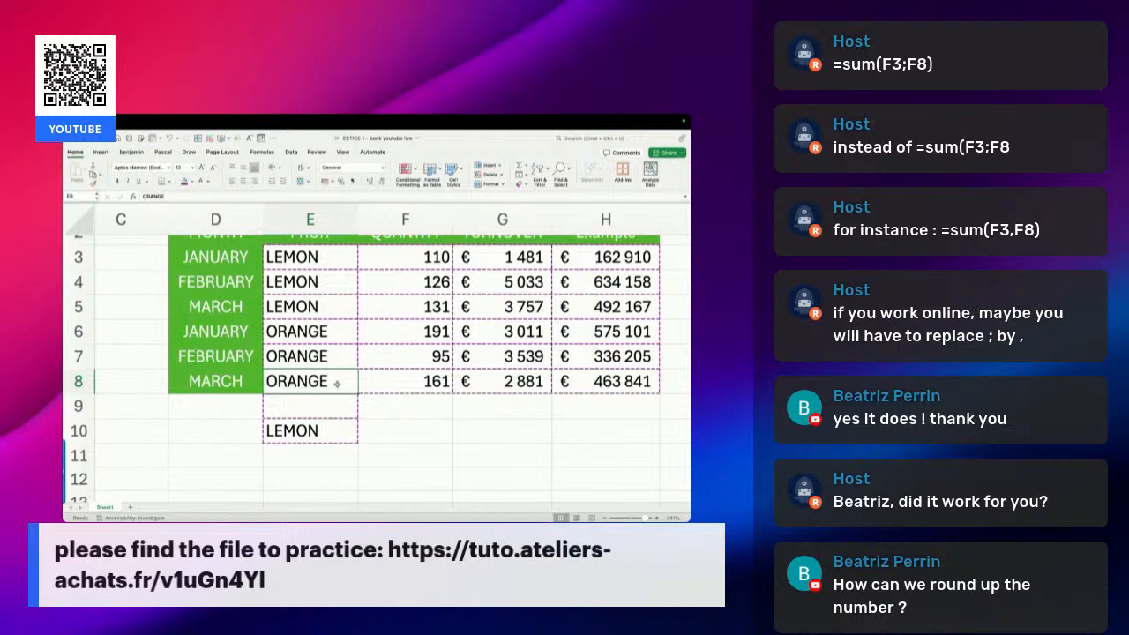
key("ctrl+c")
left_click(304, 461)
key("ctrl+v")
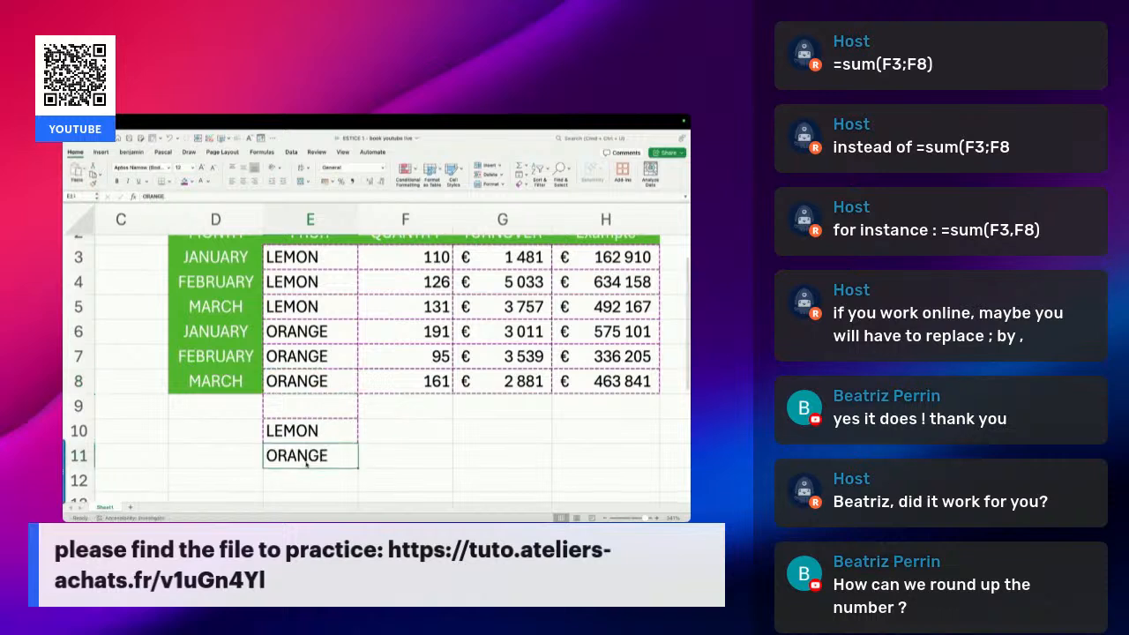
Sum the LEMON quantities F3:F5 in F10 and the ORANGE quantities F6:F8 in F11 with SUM formulas
left_click(408, 428)
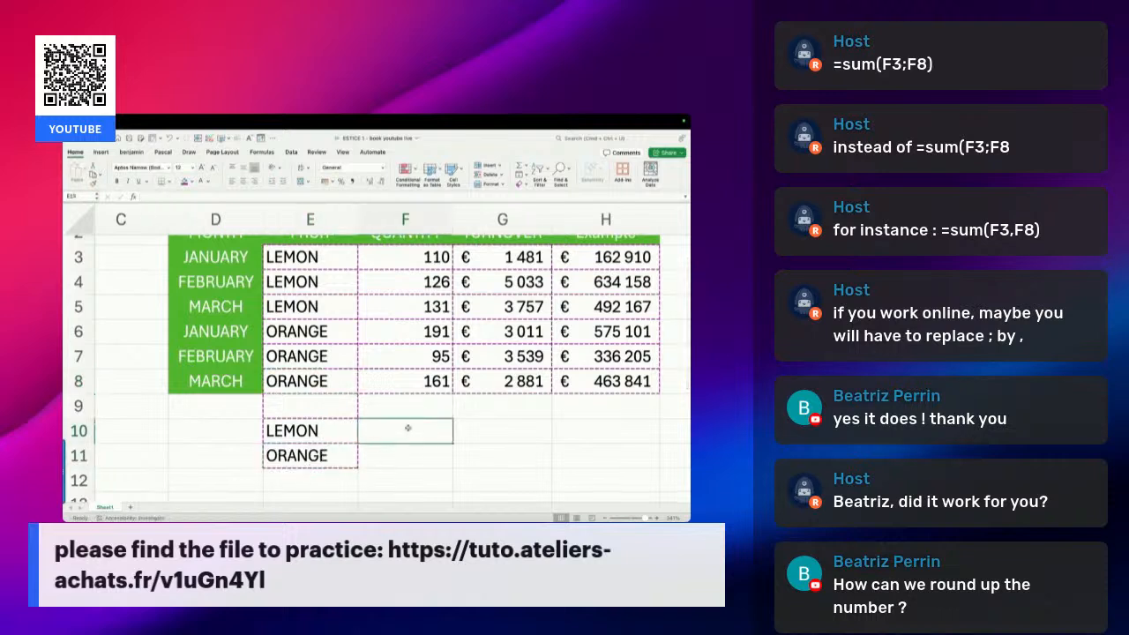
type("=sum(")
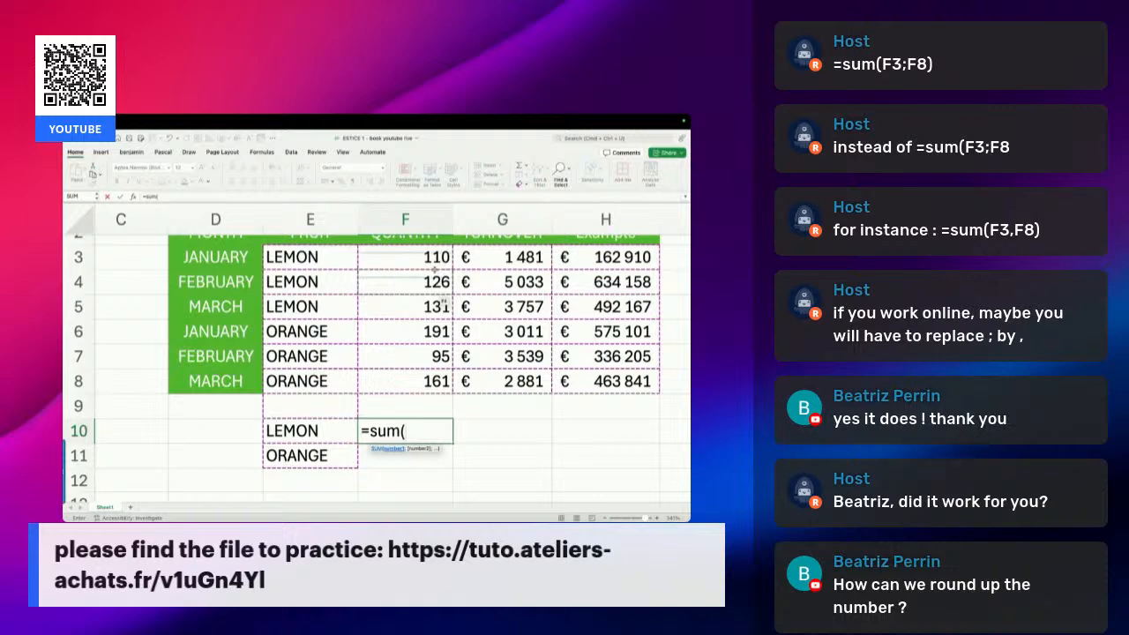
left_click_drag(432, 260, 425, 303)
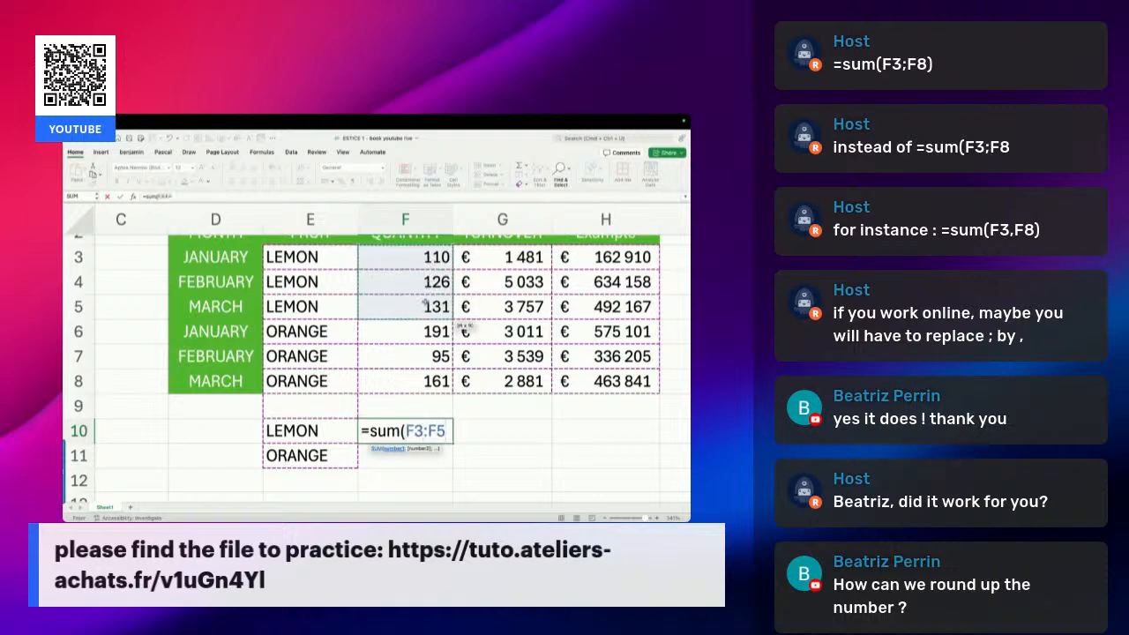
key("Return")
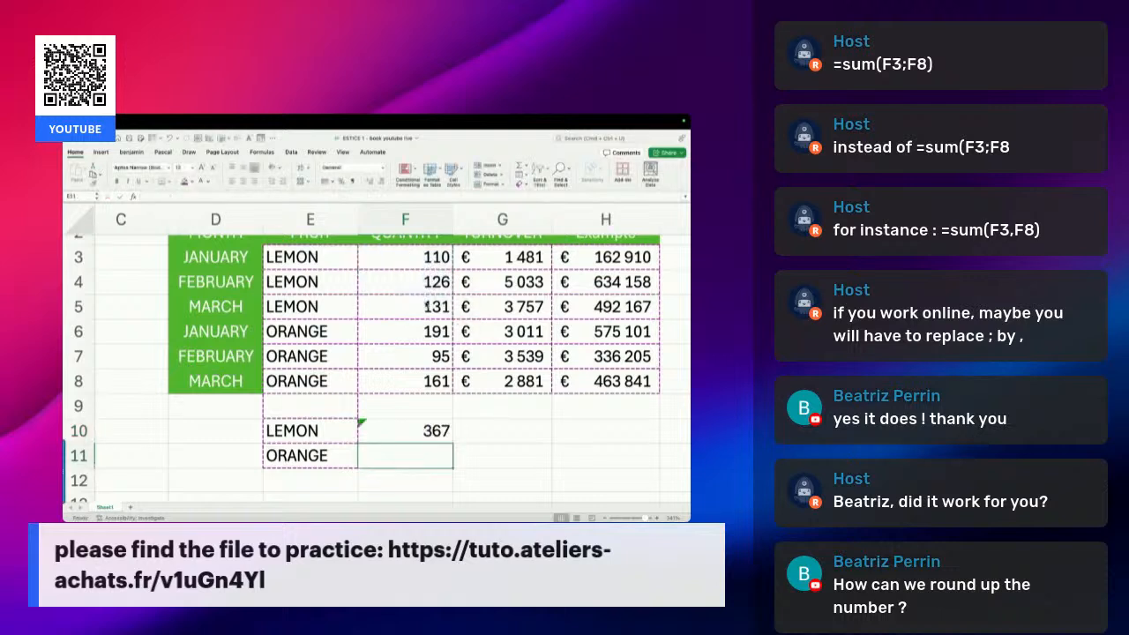
type("=sum(")
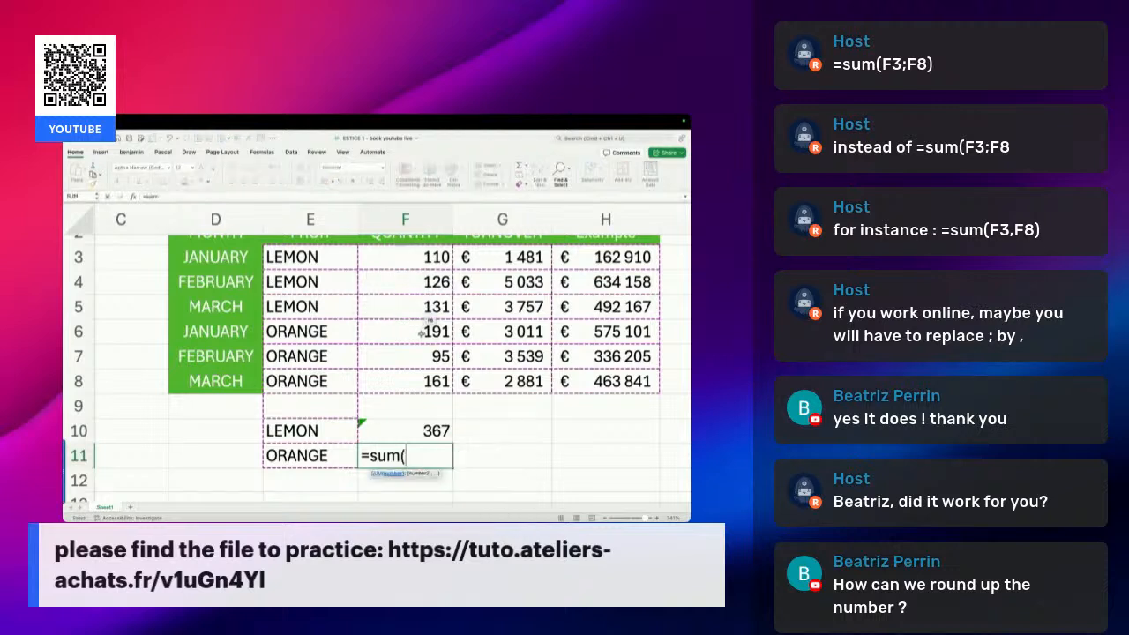
left_click_drag(424, 333, 422, 379)
key("Return")
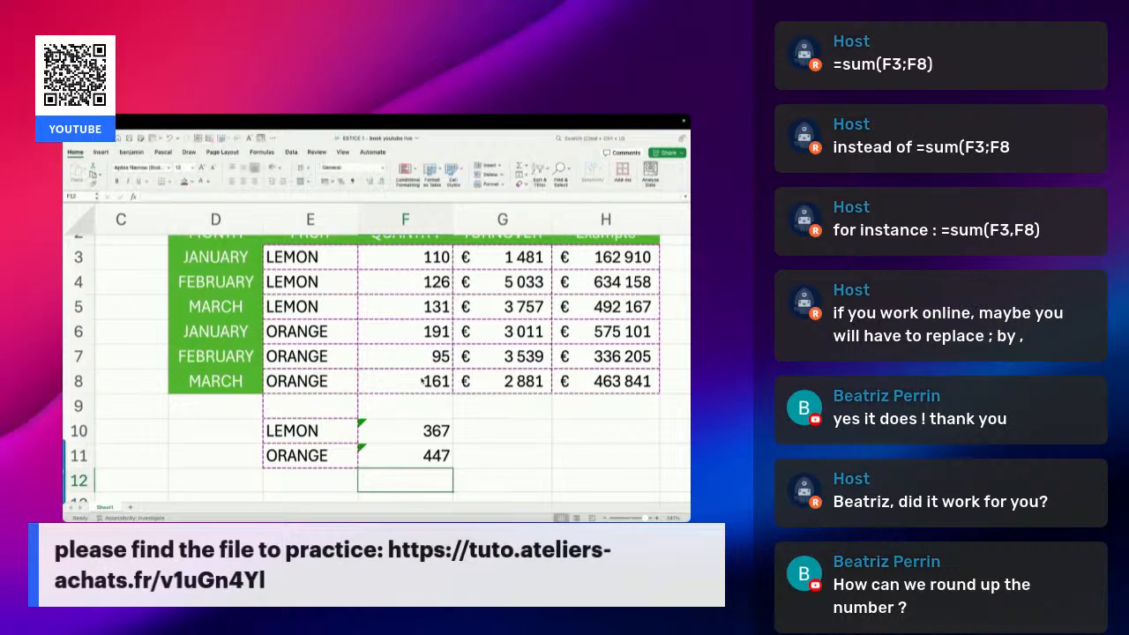
Delete the SUM formulas from F10 and F11
scroll(534, 422, "up", 1)
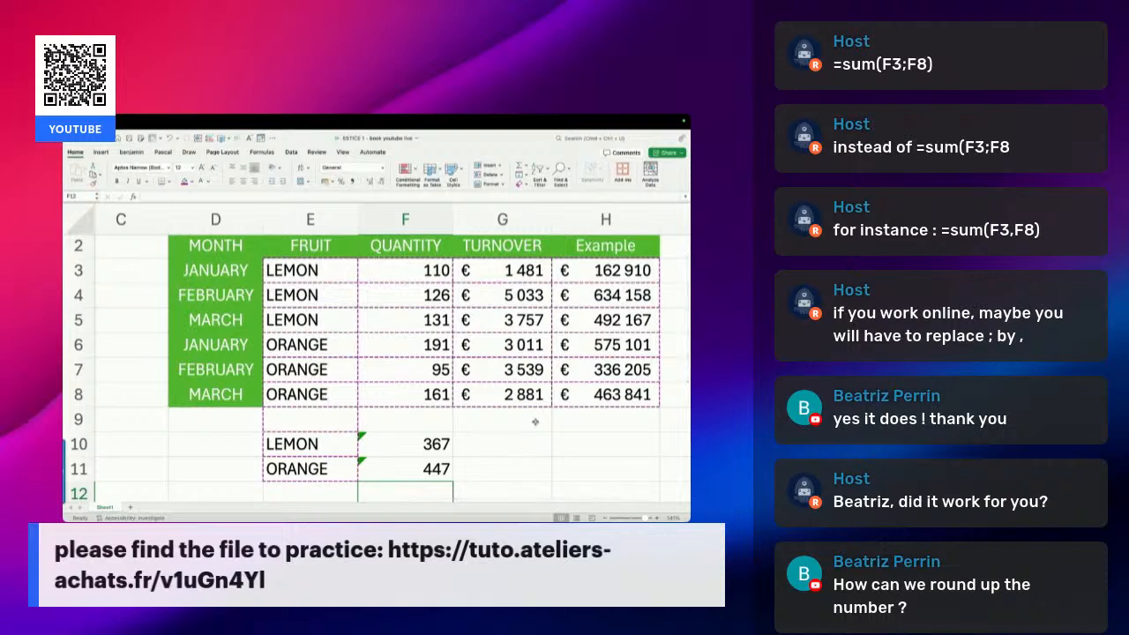
left_click_drag(520, 274, 515, 388)
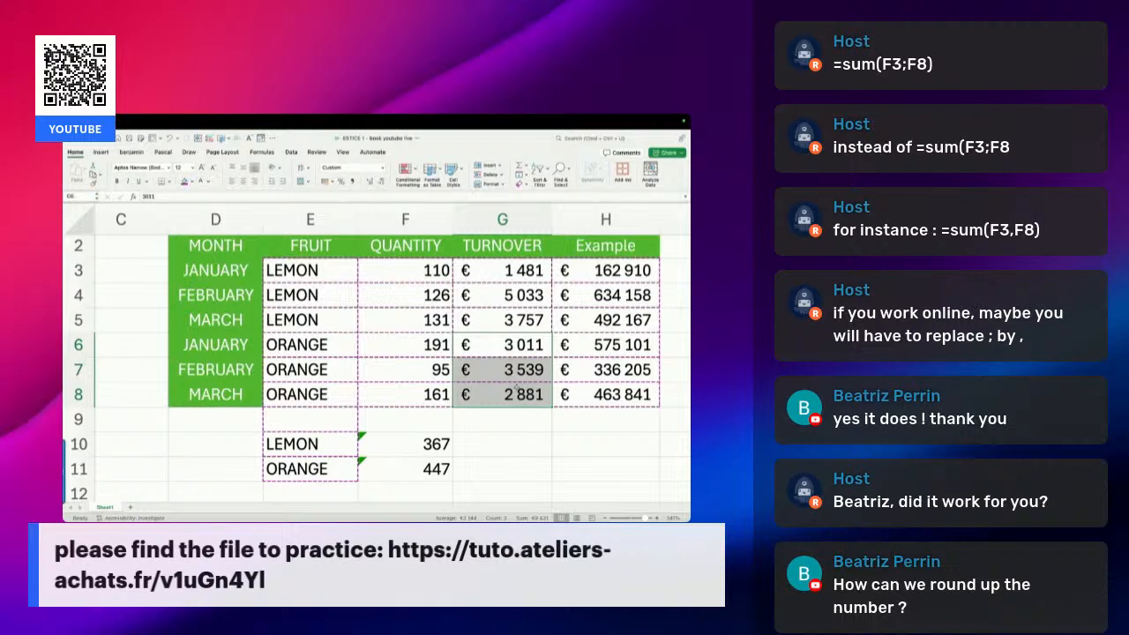
left_click(444, 442)
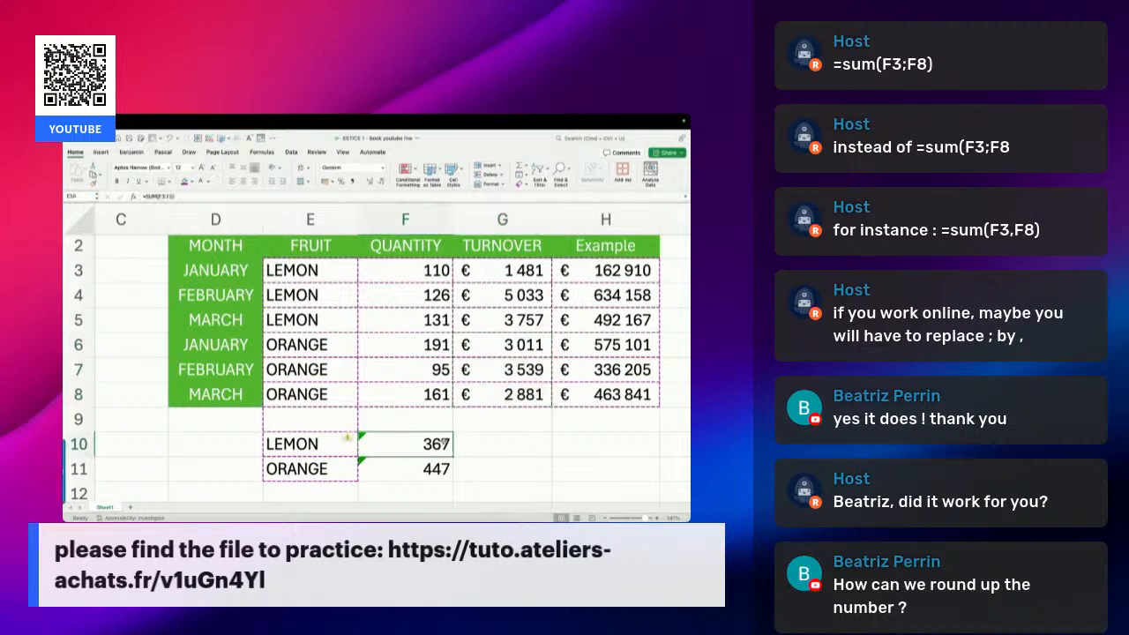
key("BackSpace")
key("Return")
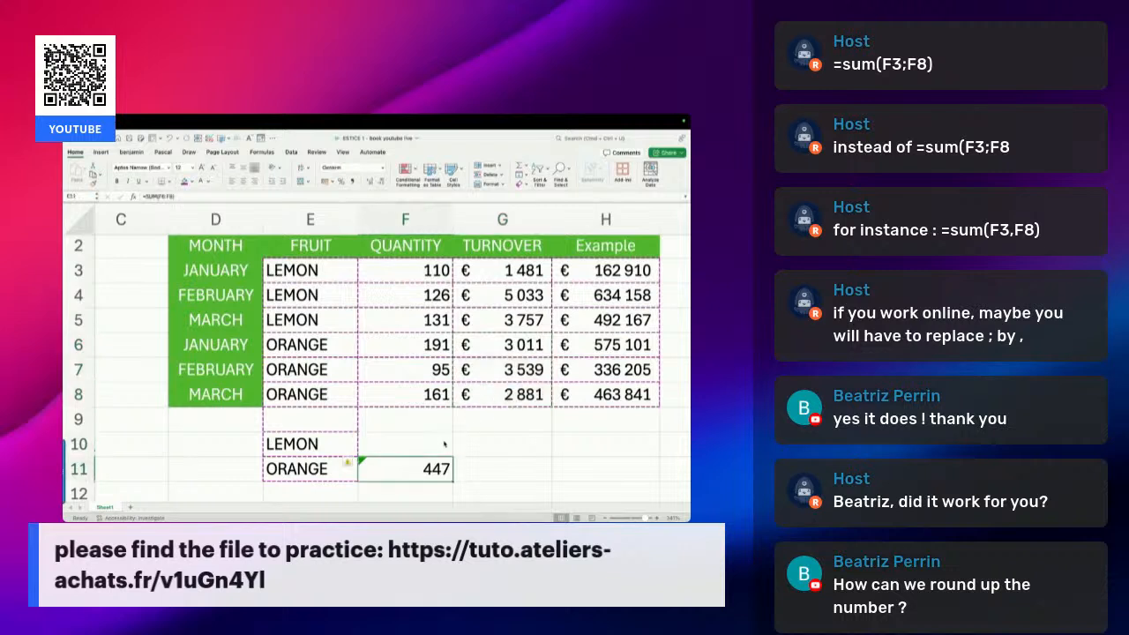
key("BackSpace")
Start a SUMIF formula in F10 with the fruit names E3:E8 as the range, followed by a semicolon
left_click(311, 277)
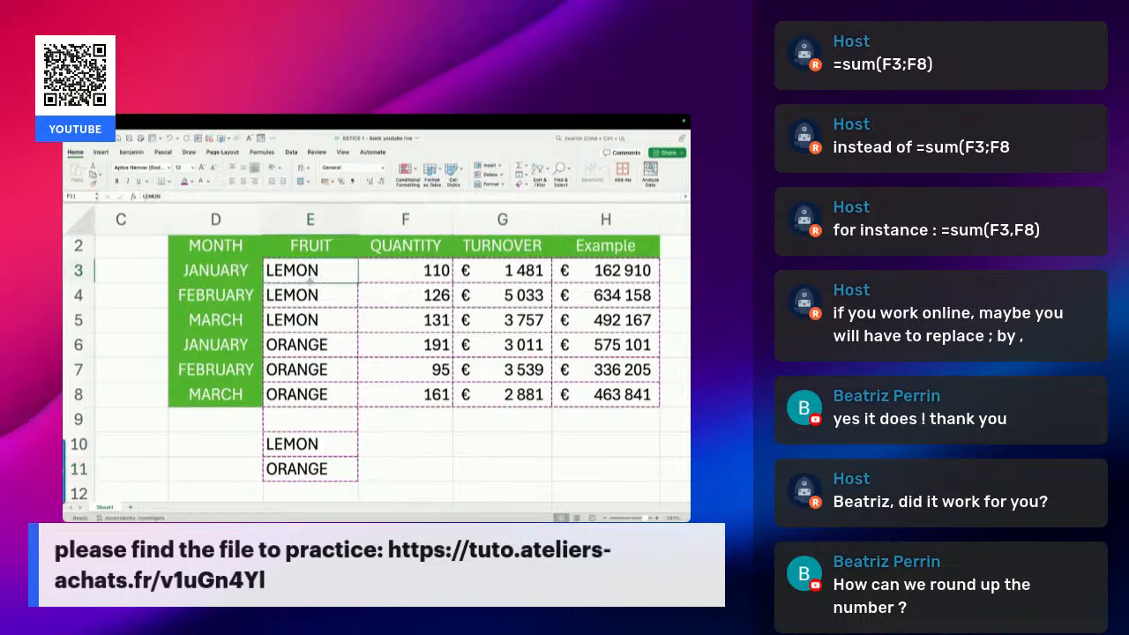
left_click_drag(309, 281, 313, 389)
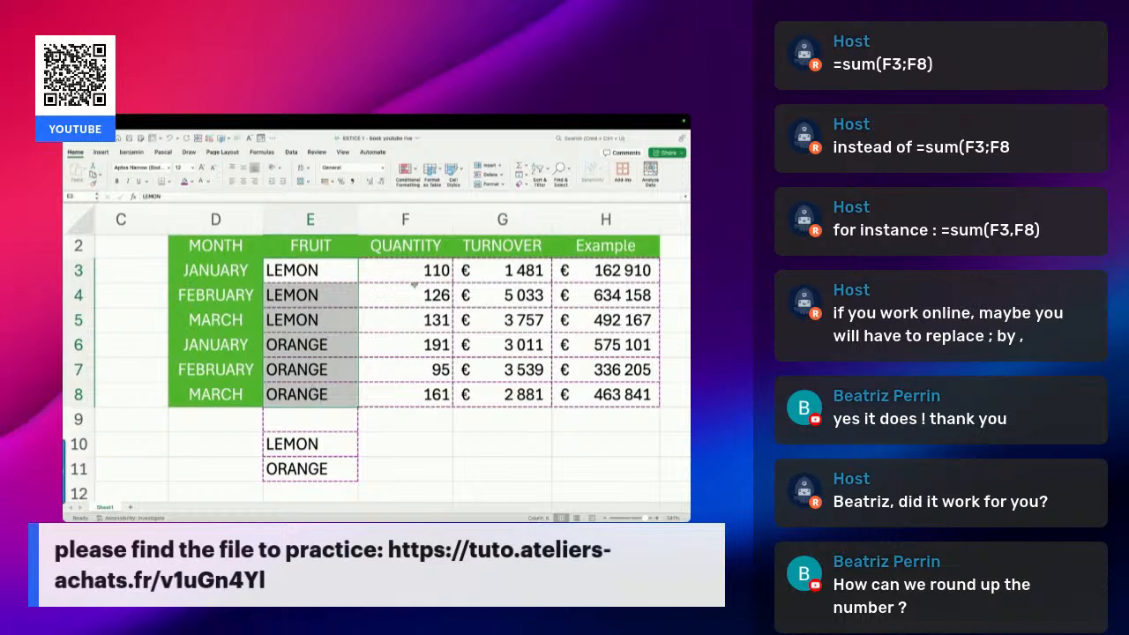
left_click_drag(415, 272, 414, 392)
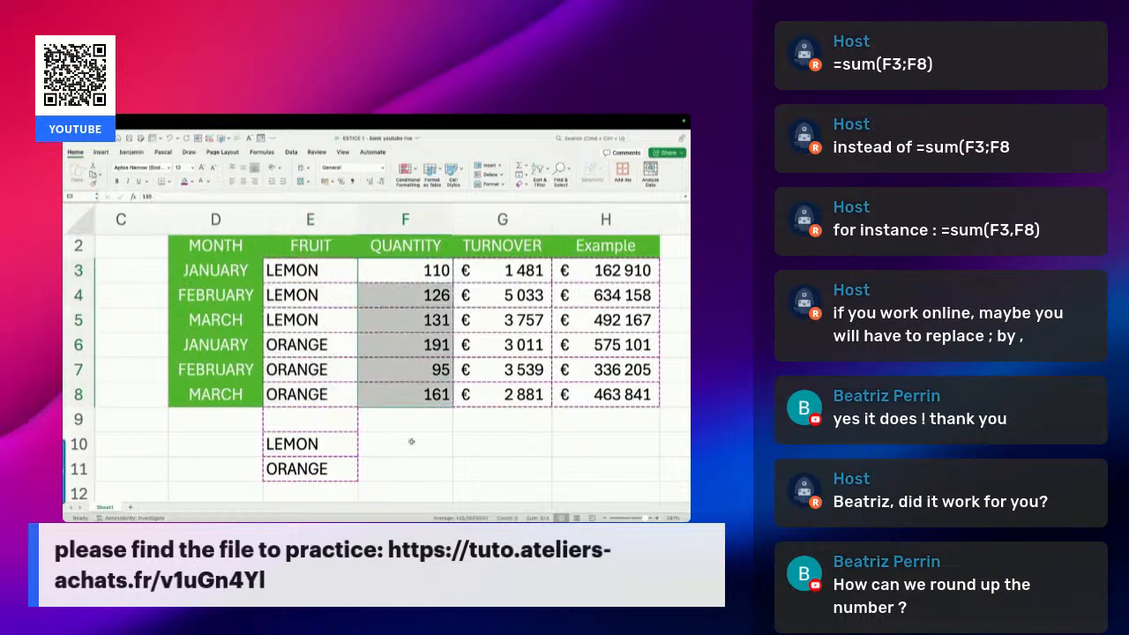
left_click(408, 448)
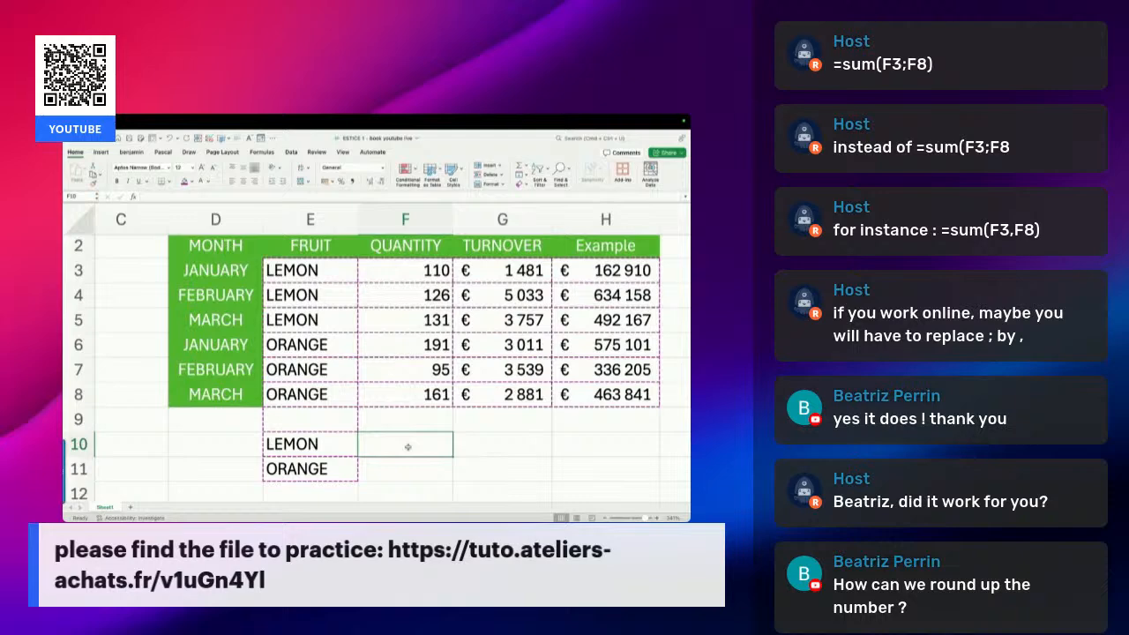
left_click(644, 519)
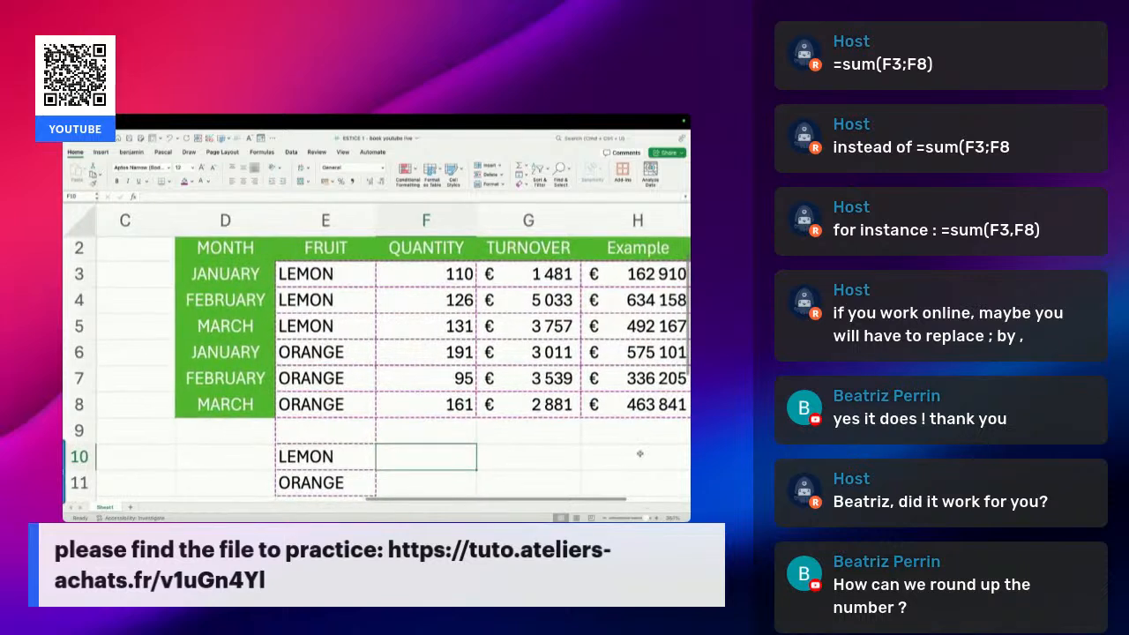
type("=")
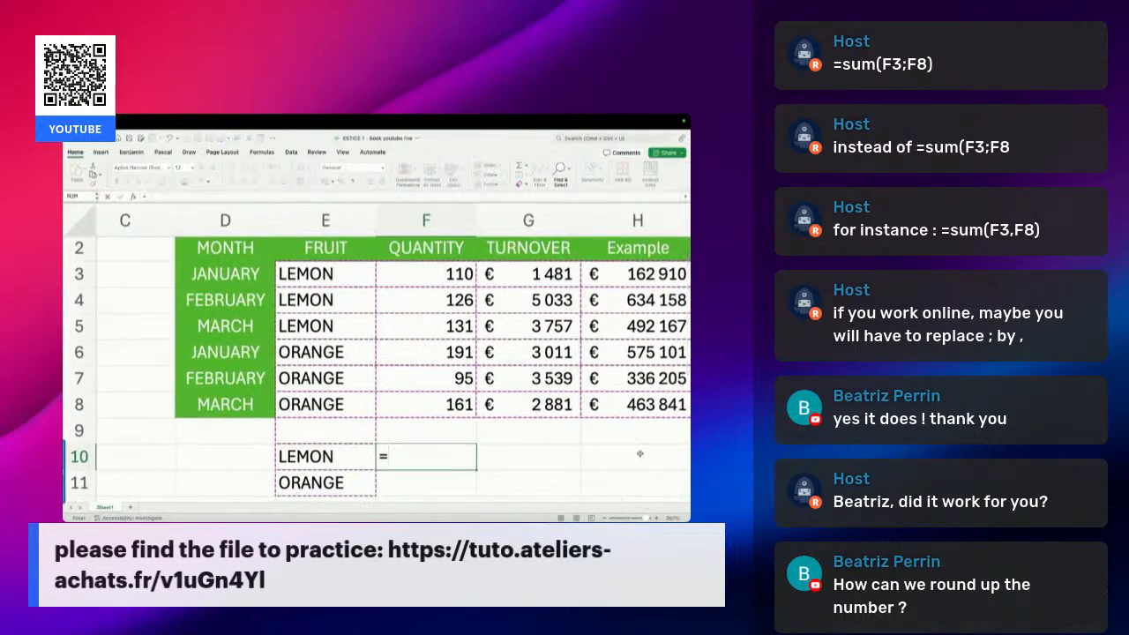
type("sumif(")
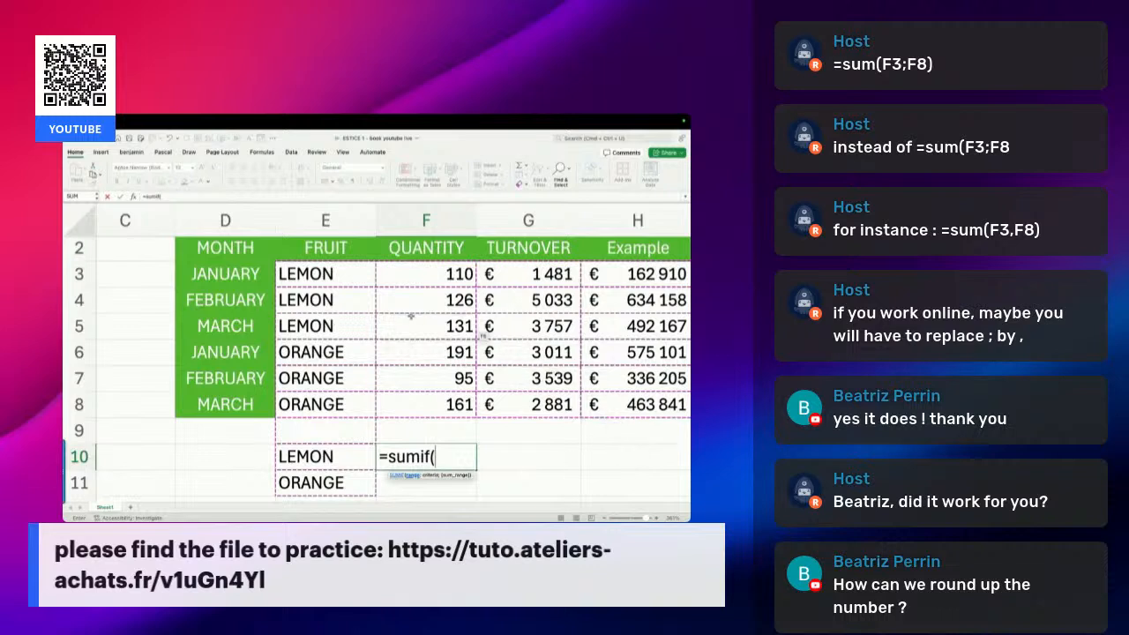
left_click_drag(349, 275, 339, 404)
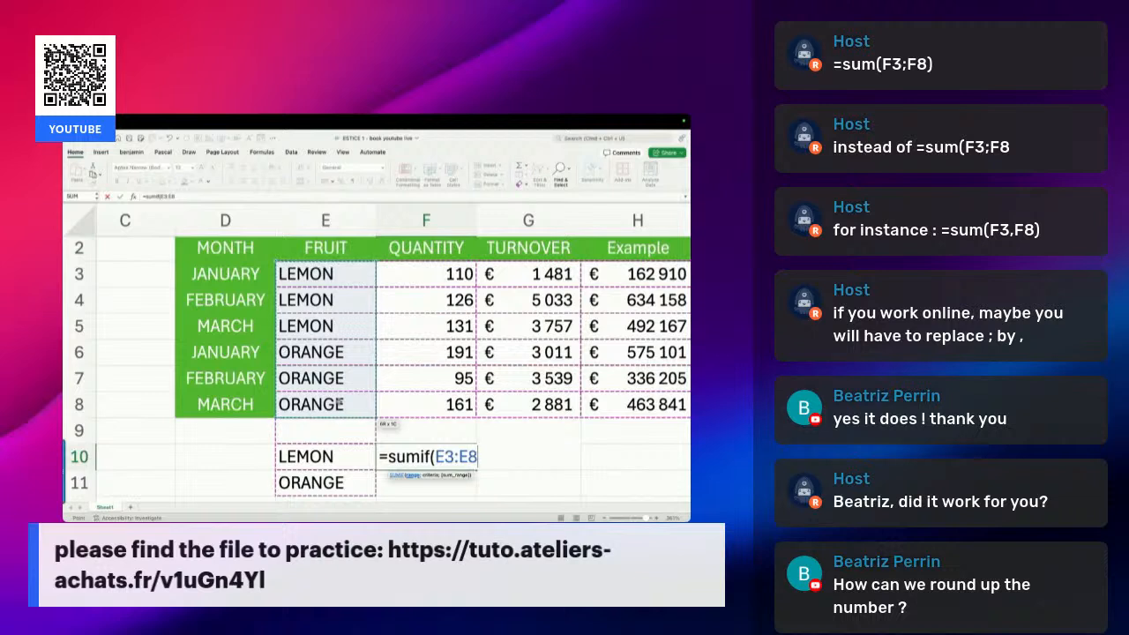
type(";")
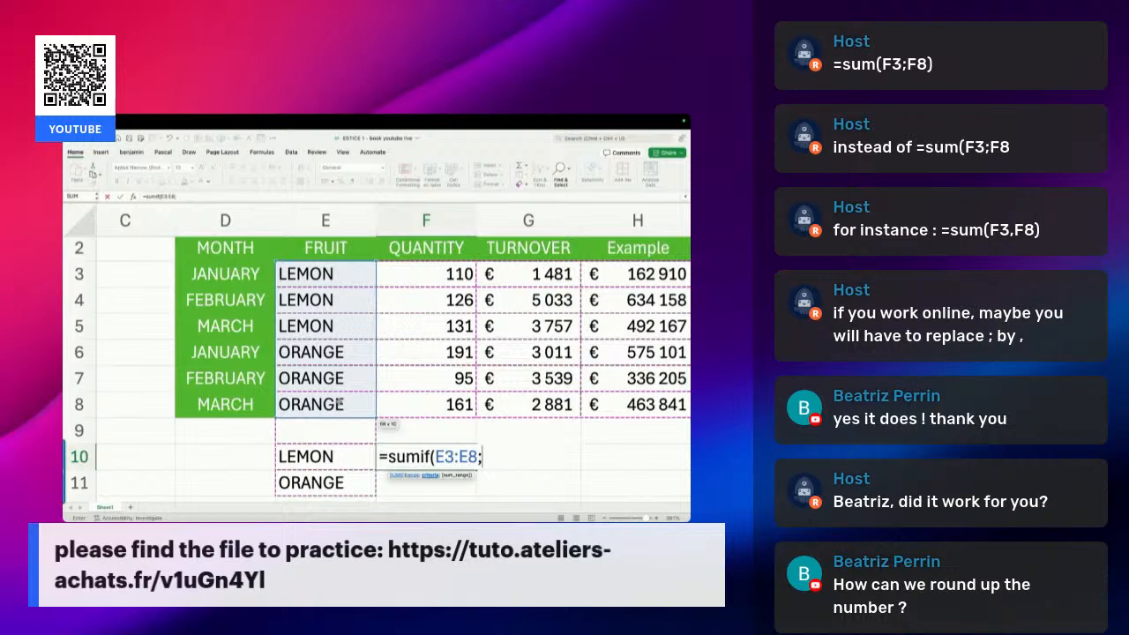
Complete the SUMIF formula in F10 with E10 as the criterion and F3:F8 as the sum range
left_click(331, 456)
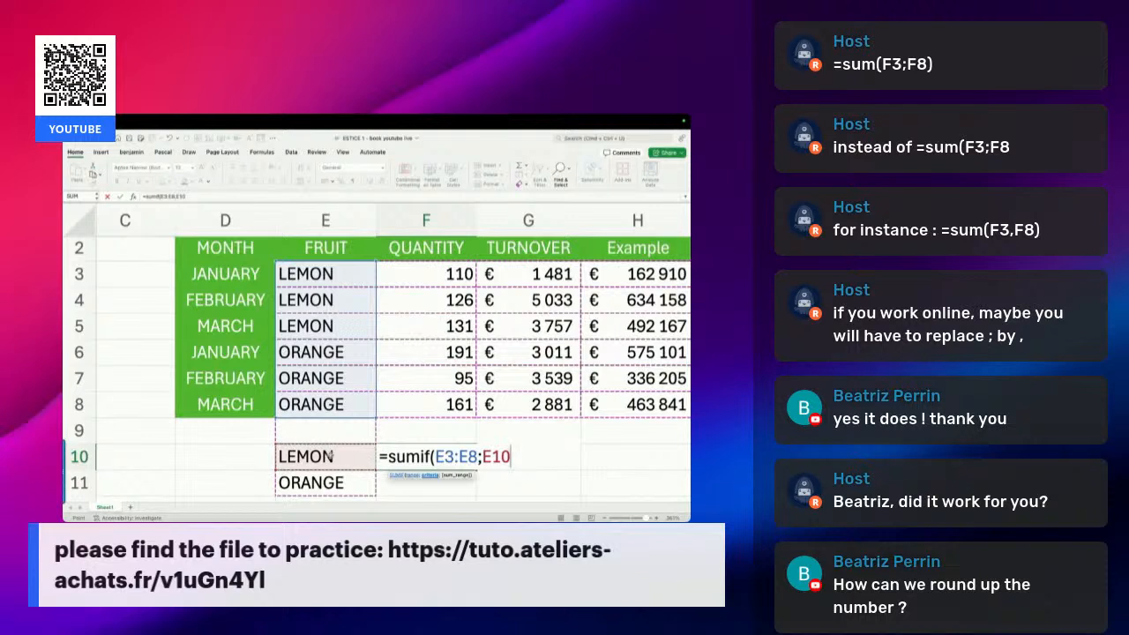
type(";")
left_click_drag(422, 280, 440, 404)
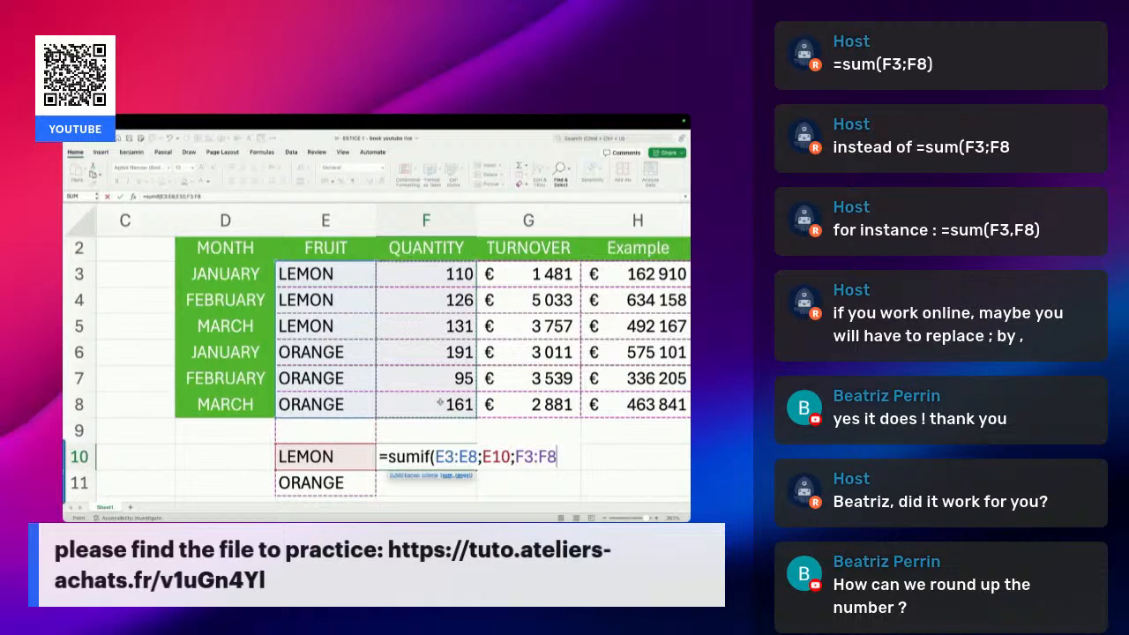
type(")")
key("Return")
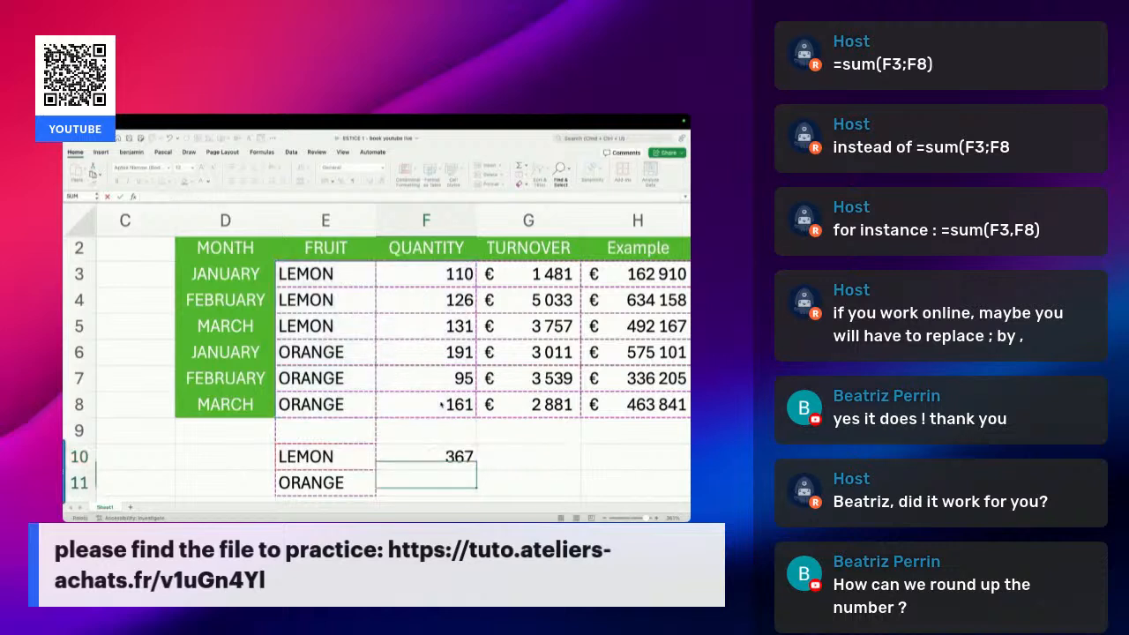
Copy the full SUMIF formula text from F10, close the cell edit and reselect F10
left_click(443, 456)
double_click(443, 456)
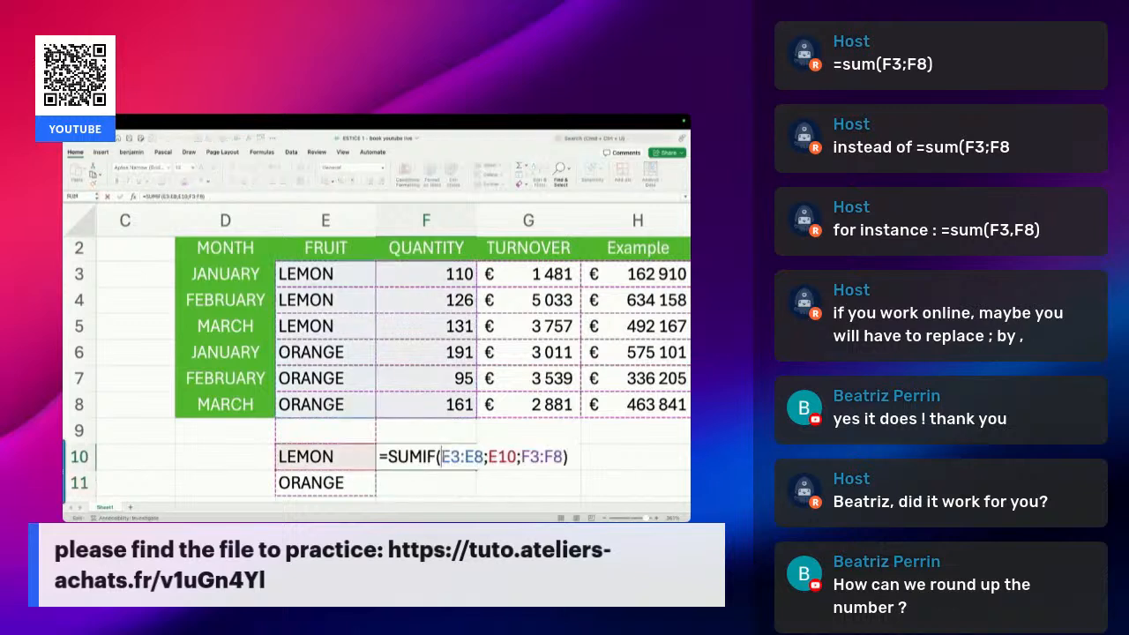
triple_click(443, 456)
right_click(449, 452)
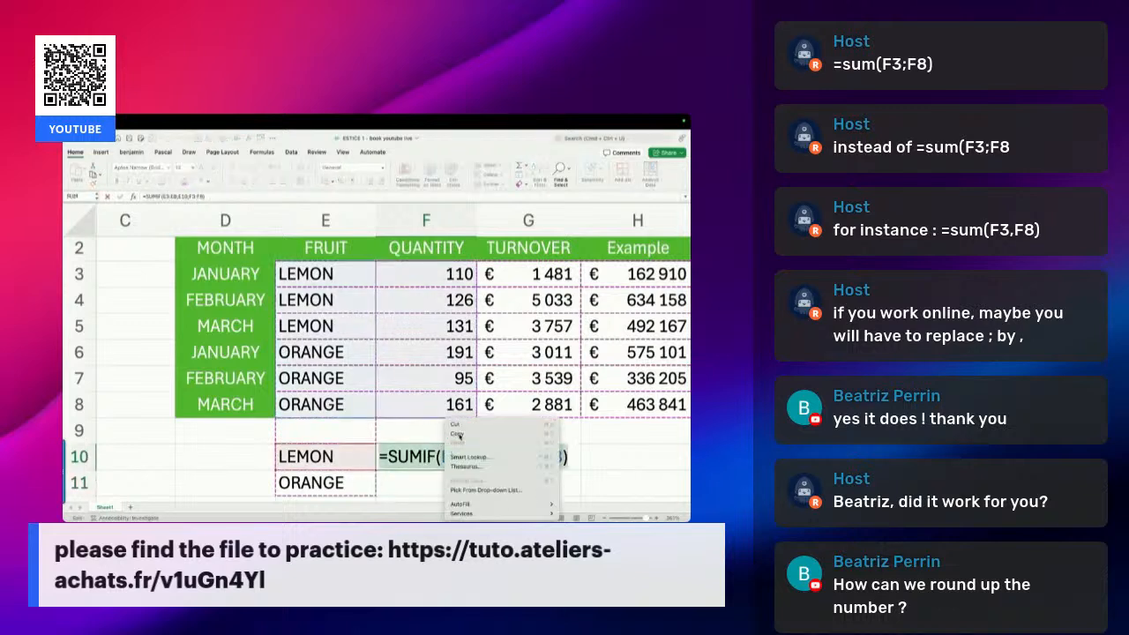
key("Escape")
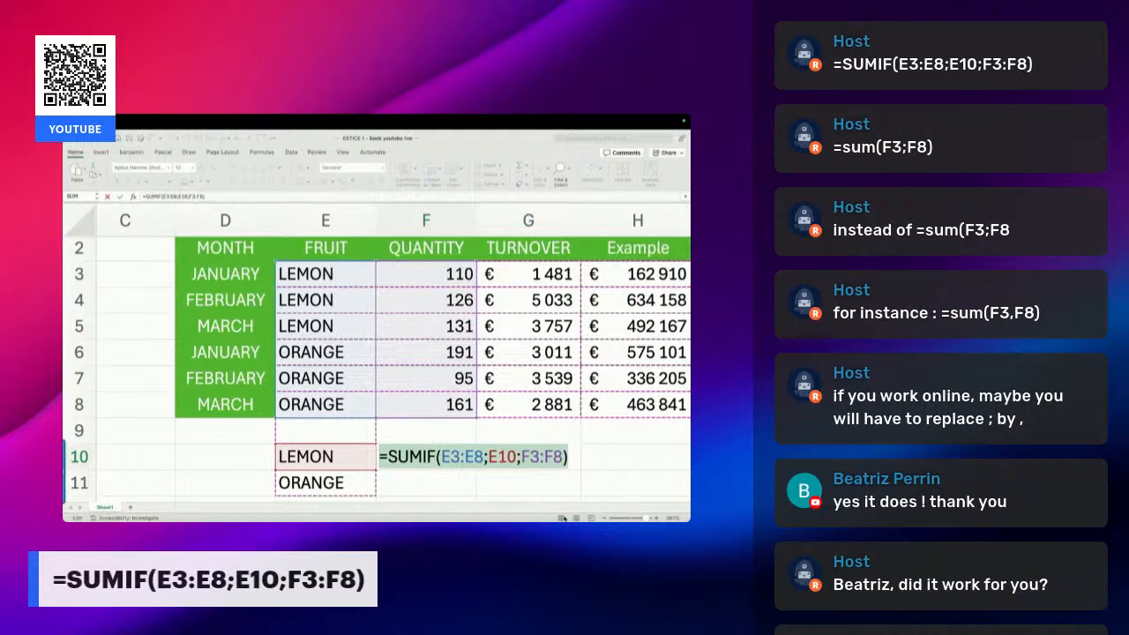
left_click(582, 456)
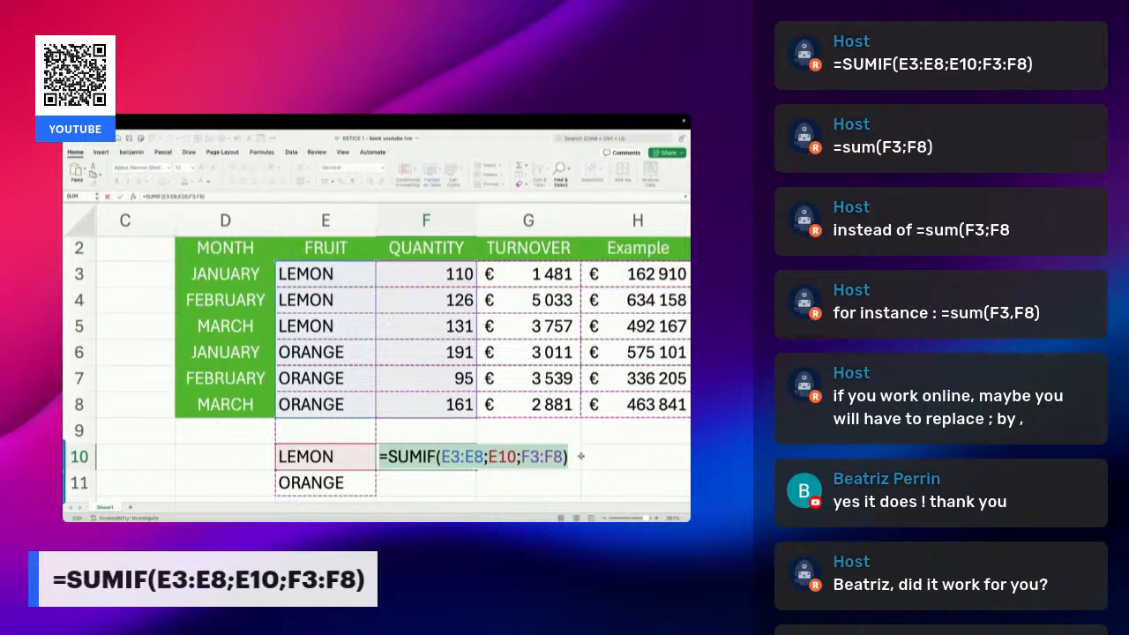
left_click(573, 456)
key("Return")
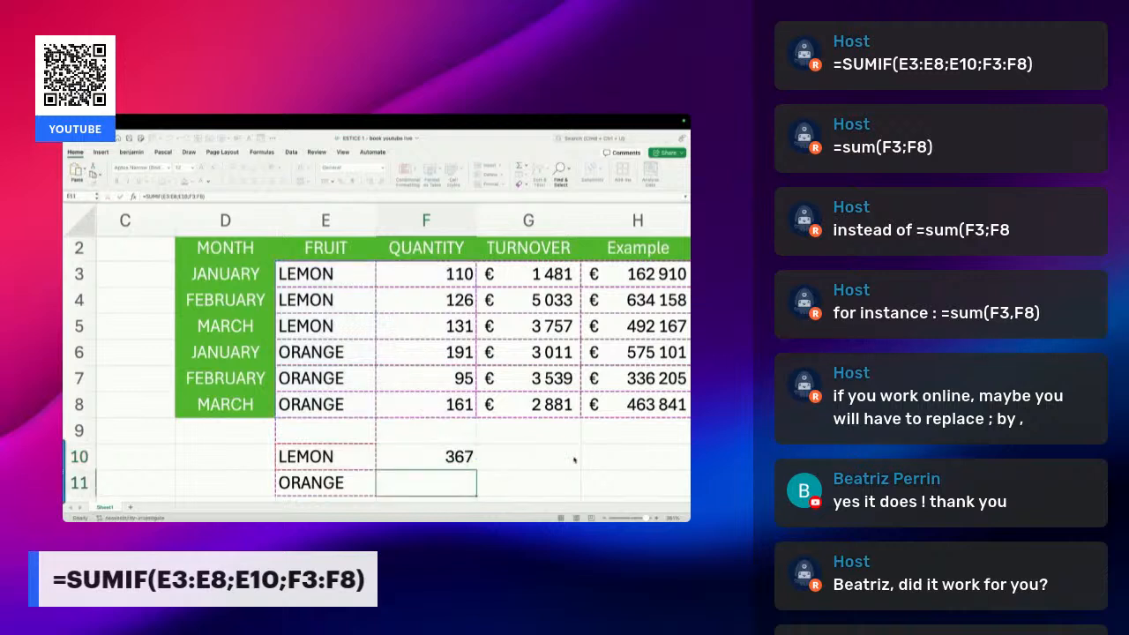
left_click(440, 456)
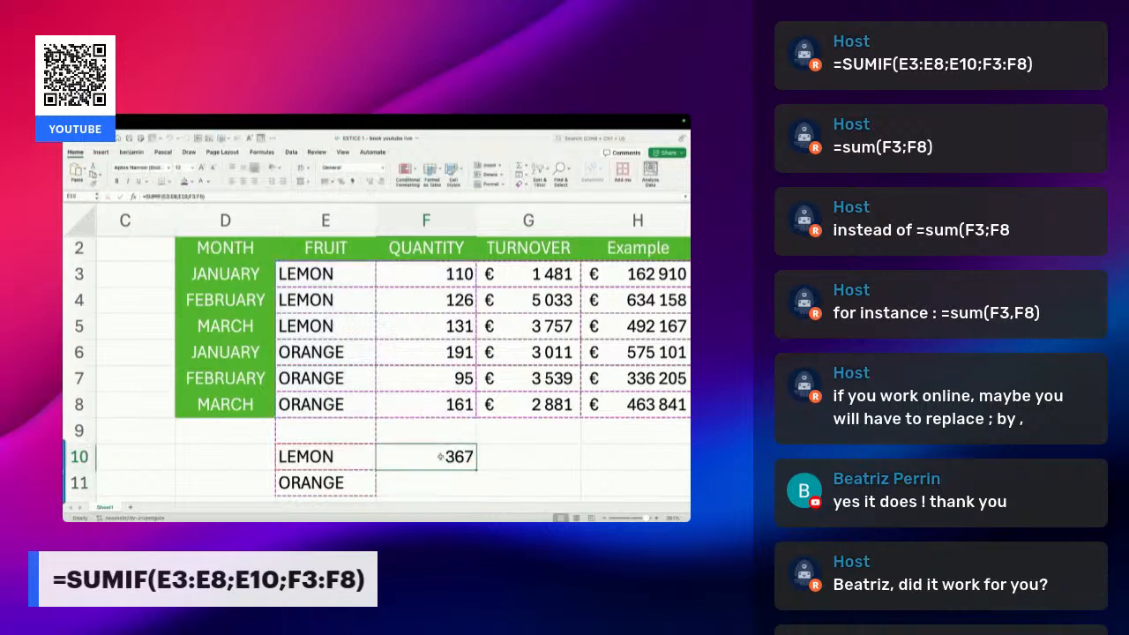
Enter a SUMIF formula in F11 with range E3:E8, criterion E11 and sum range F3:F8
left_click(440, 488)
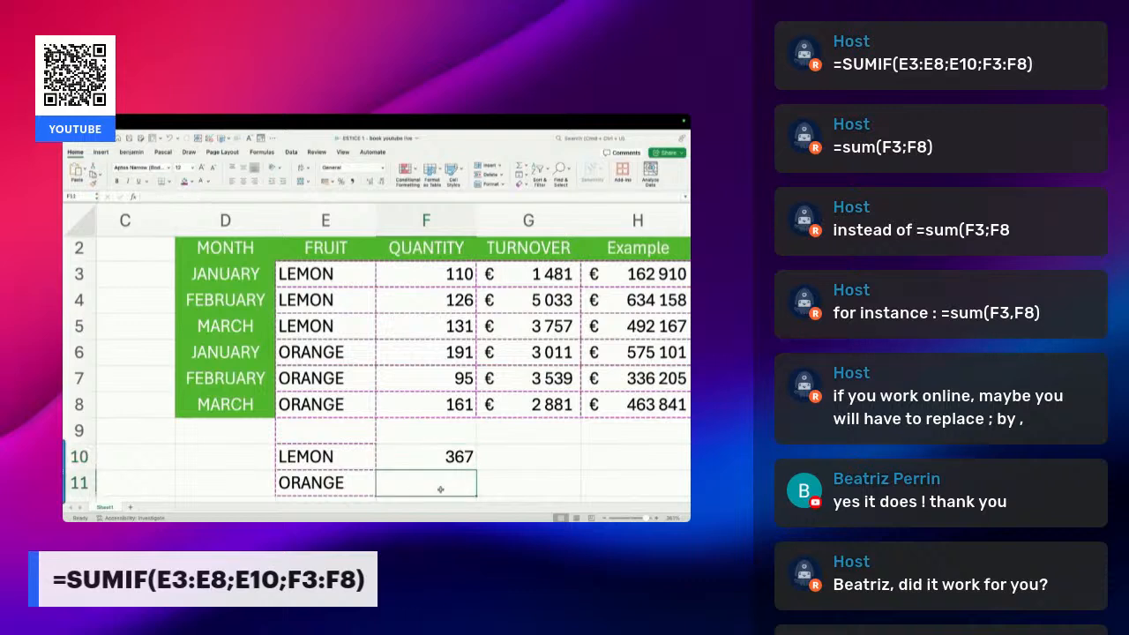
type("=sumif(")
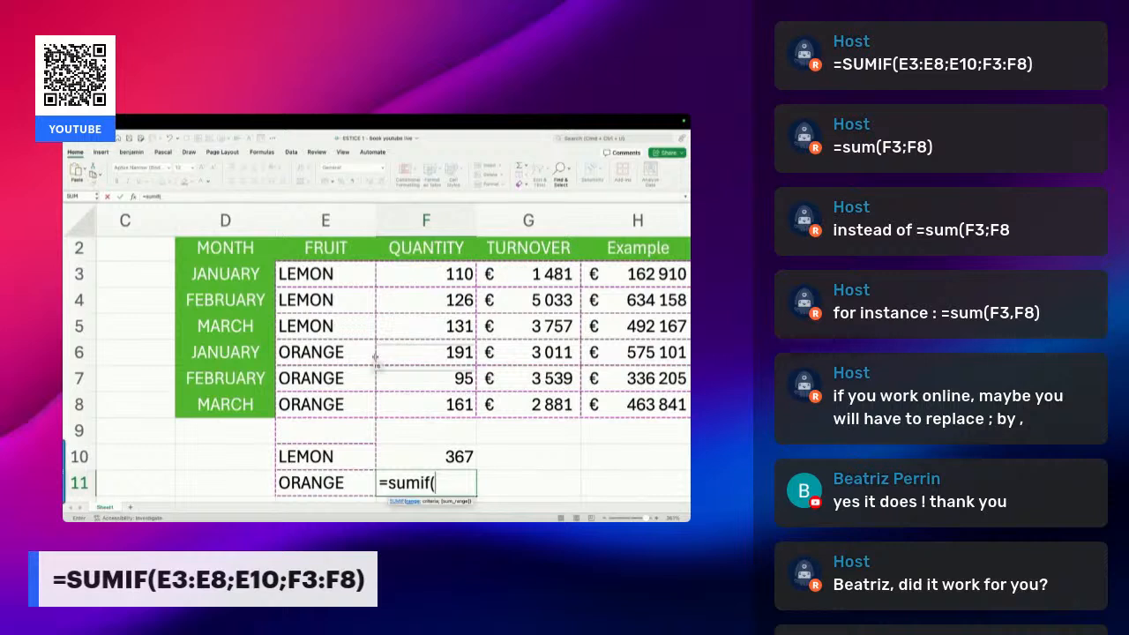
left_click_drag(335, 278, 328, 402)
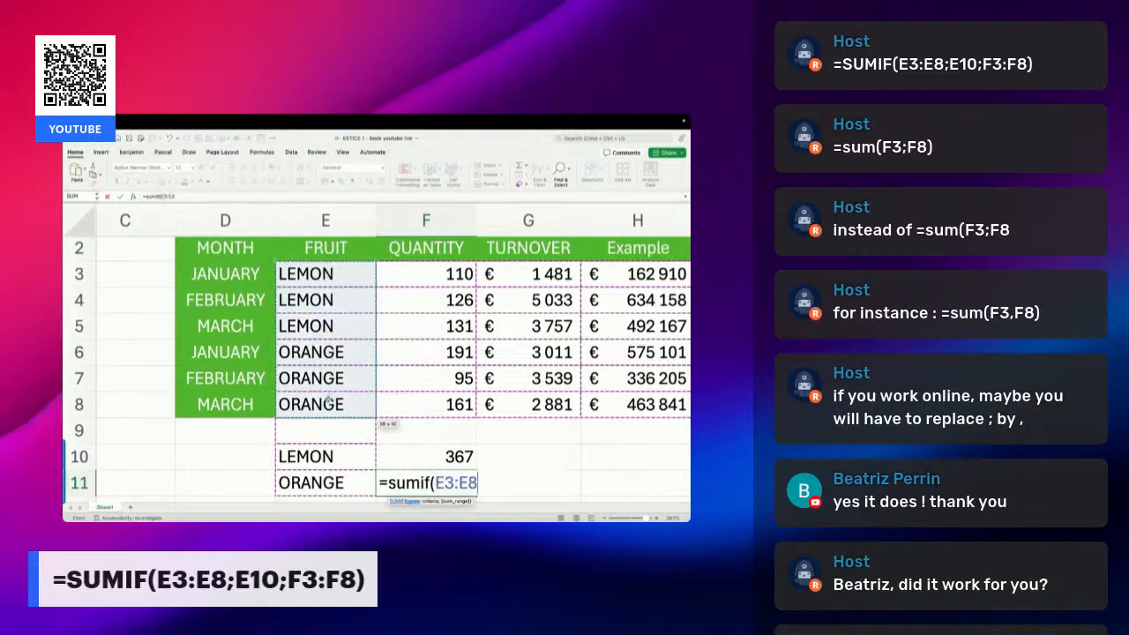
type(";")
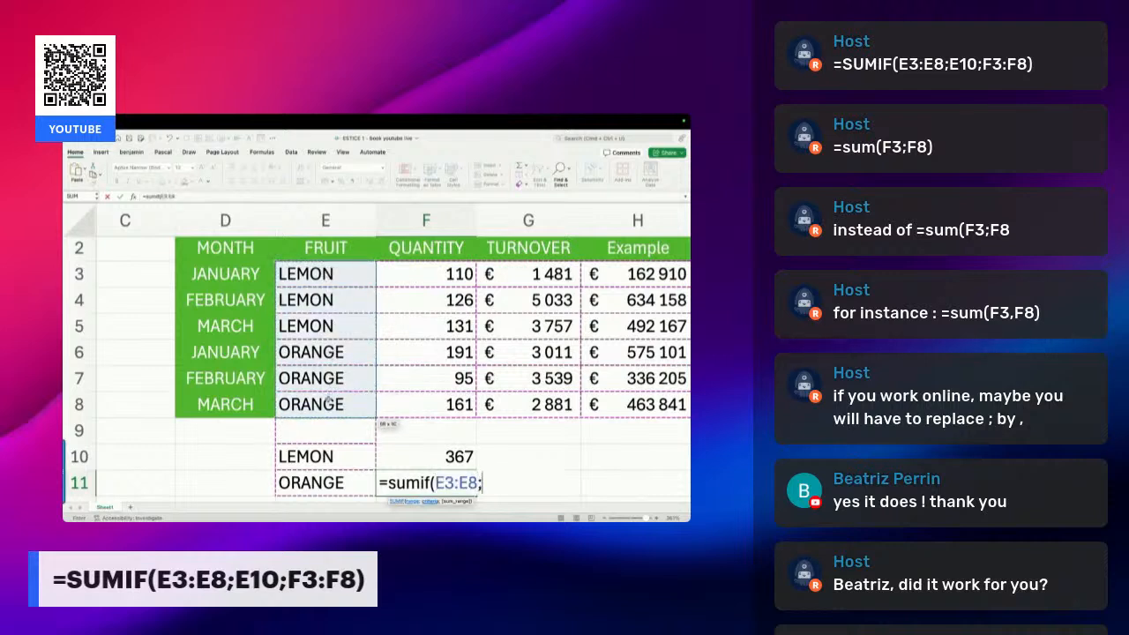
left_click(344, 483)
type(";")
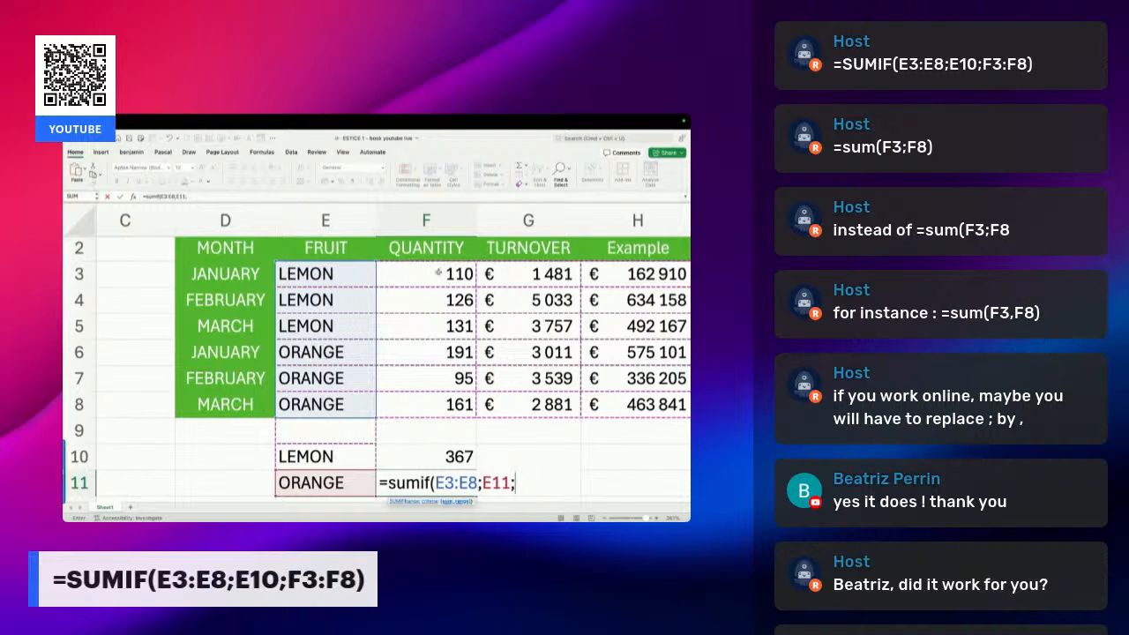
left_click_drag(442, 270, 435, 399)
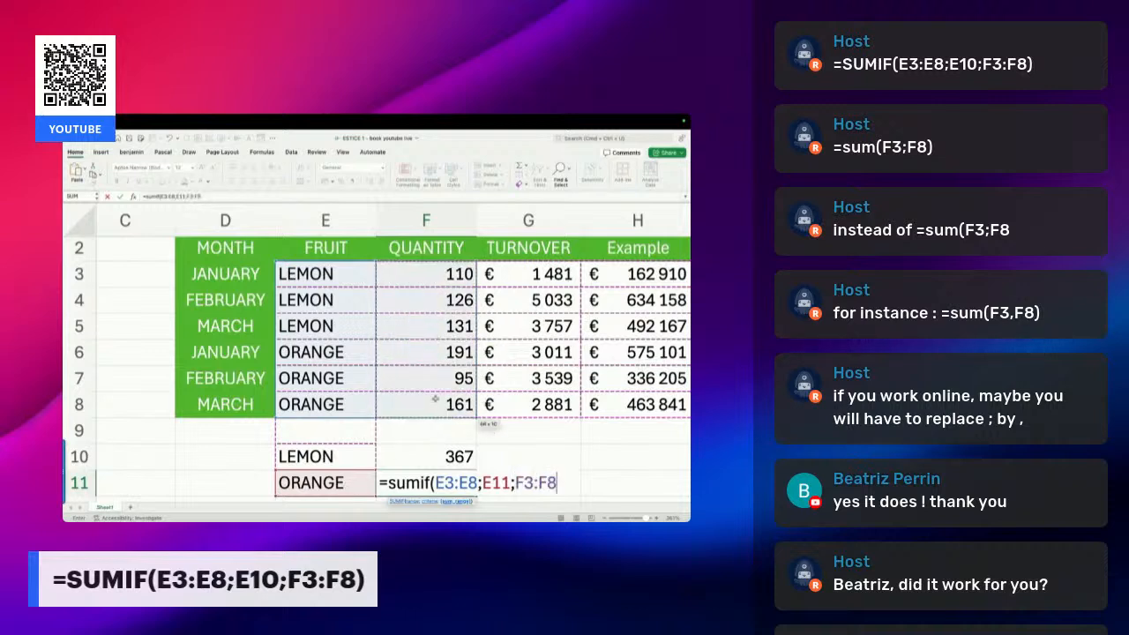
key("Return")
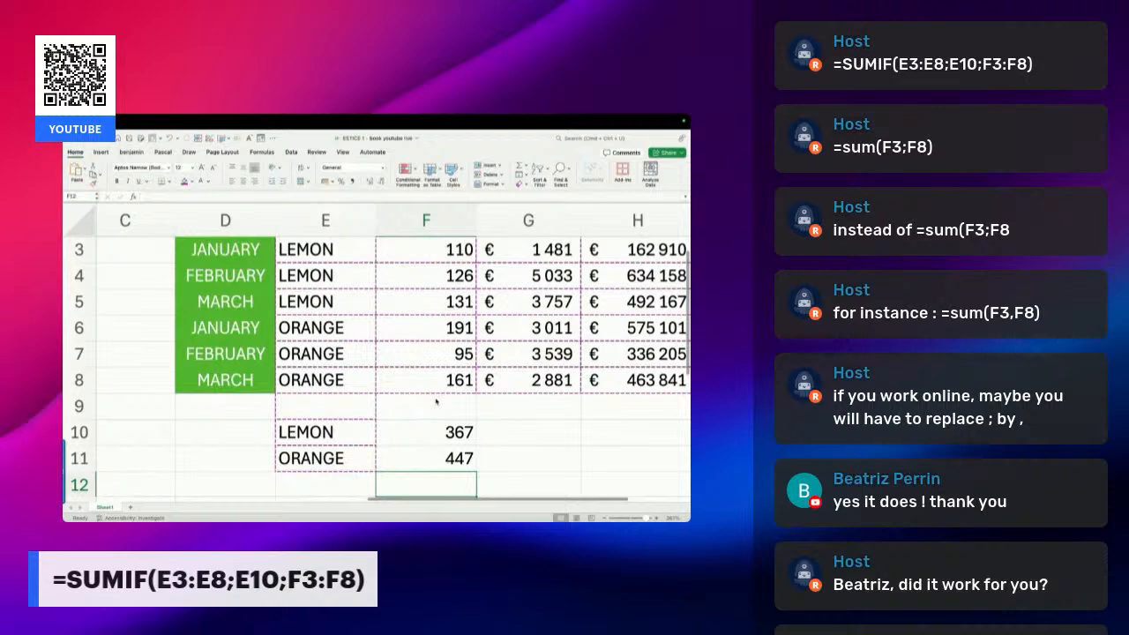
Total the lemon turnover in G10 with a SUMIF formula using range E3:E8, criterion E10 and sum range G3:G8
scroll(579, 422, "up", 1)
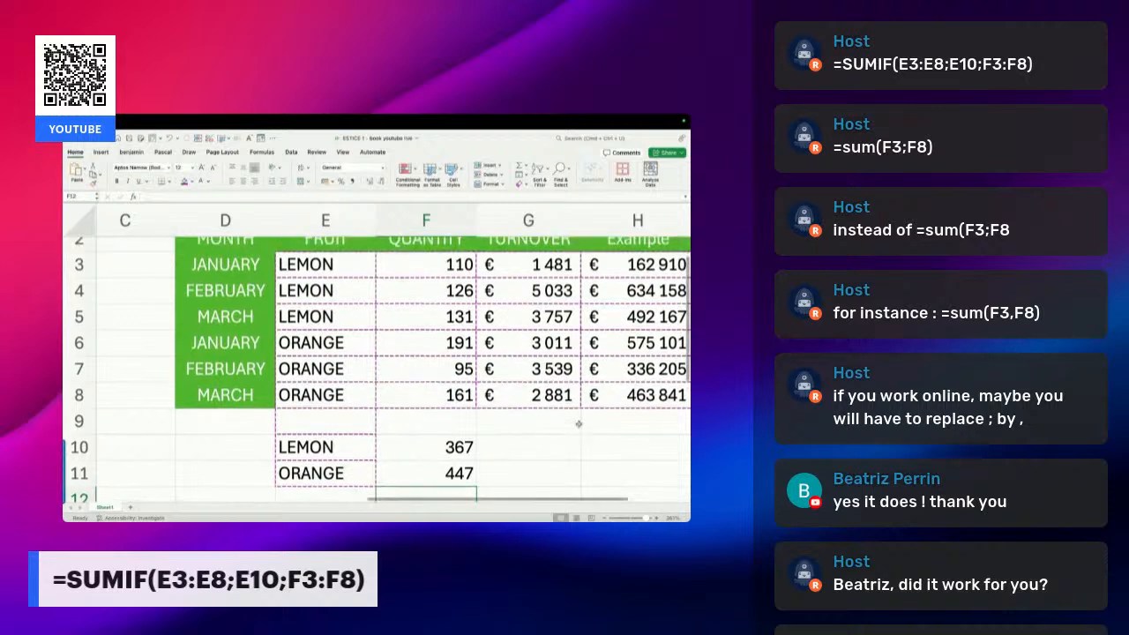
left_click(546, 448)
type("=sum")
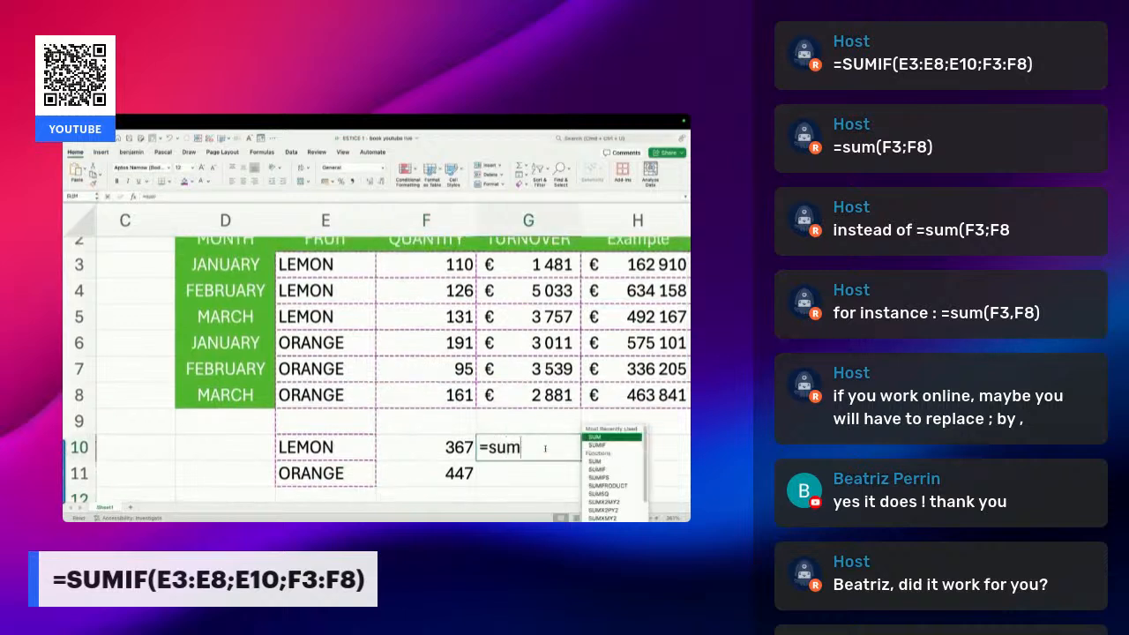
type("if(")
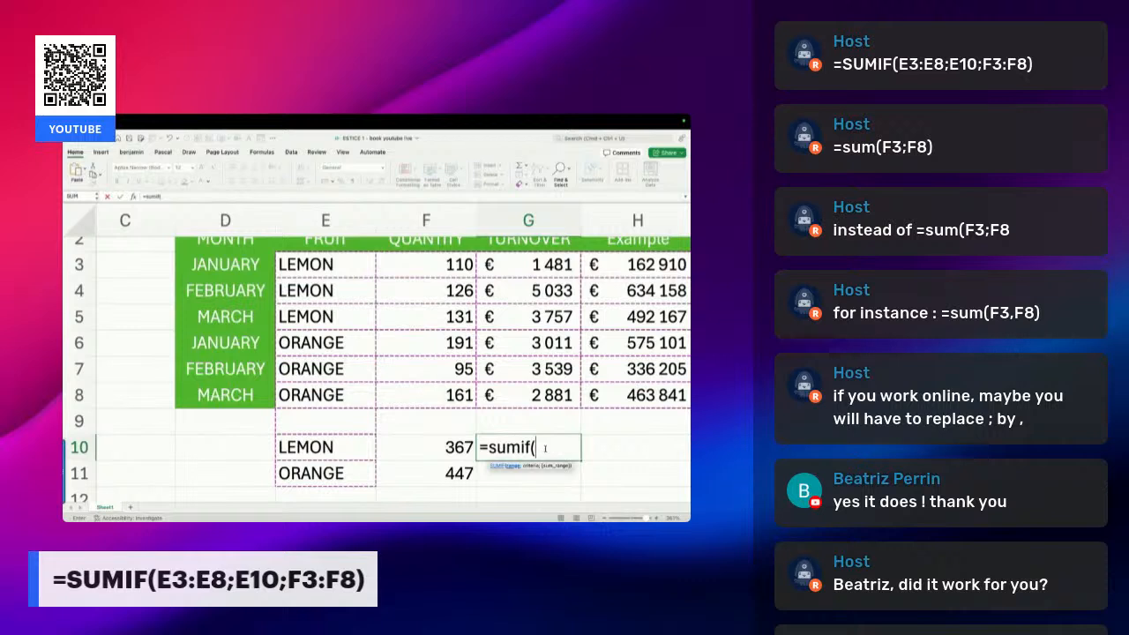
left_click_drag(336, 266, 326, 394)
type(";")
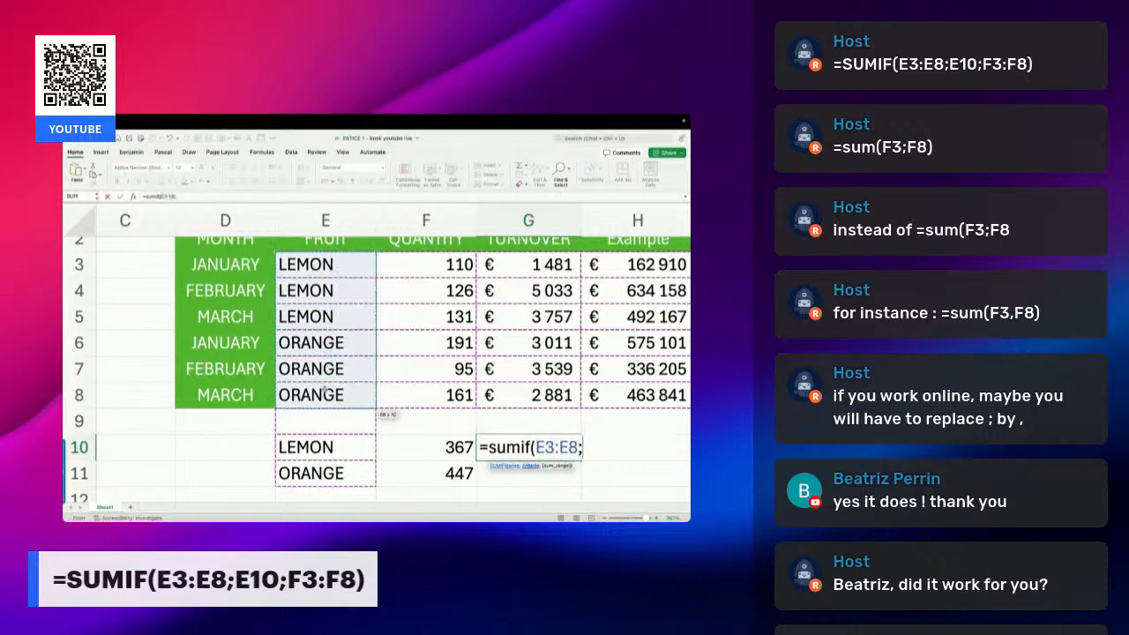
left_click(337, 448)
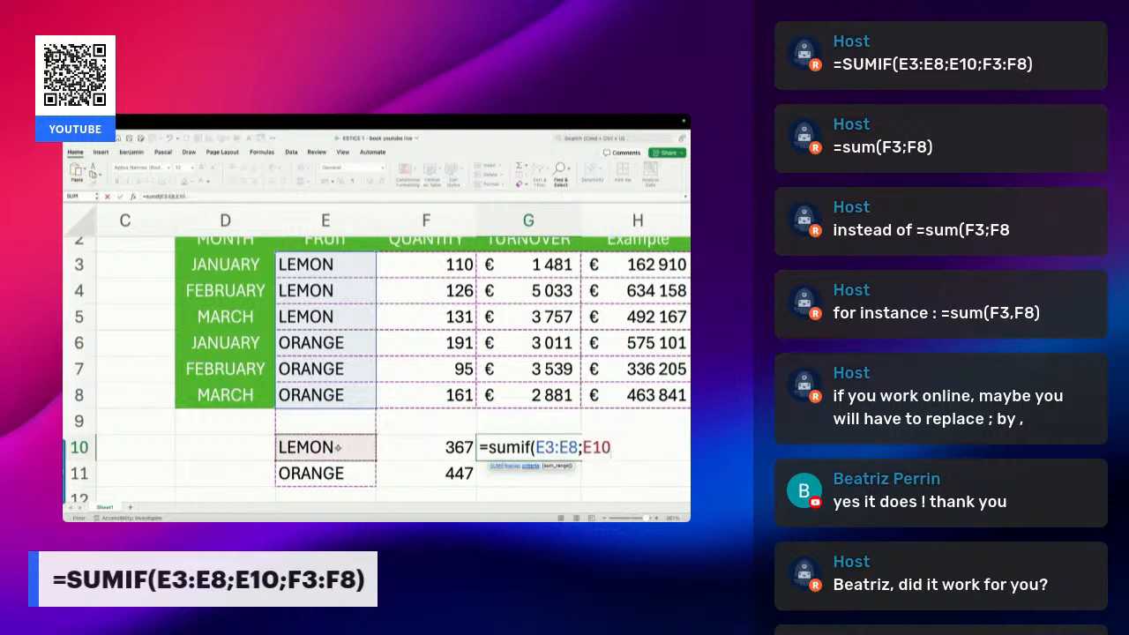
type(";")
left_click_drag(522, 267, 515, 389)
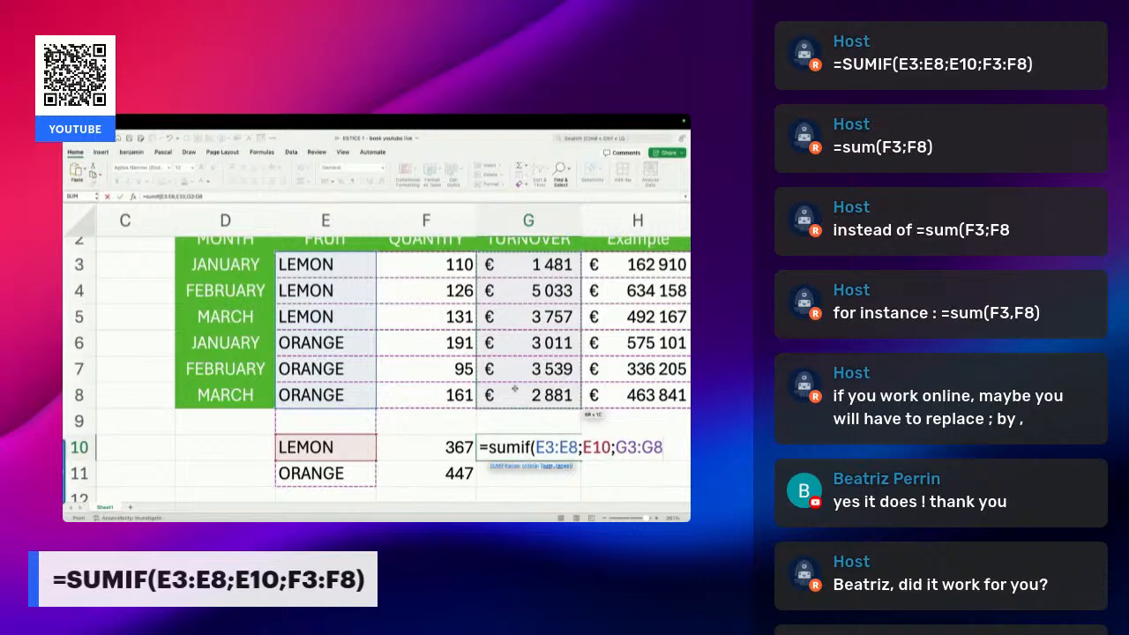
key("Return")
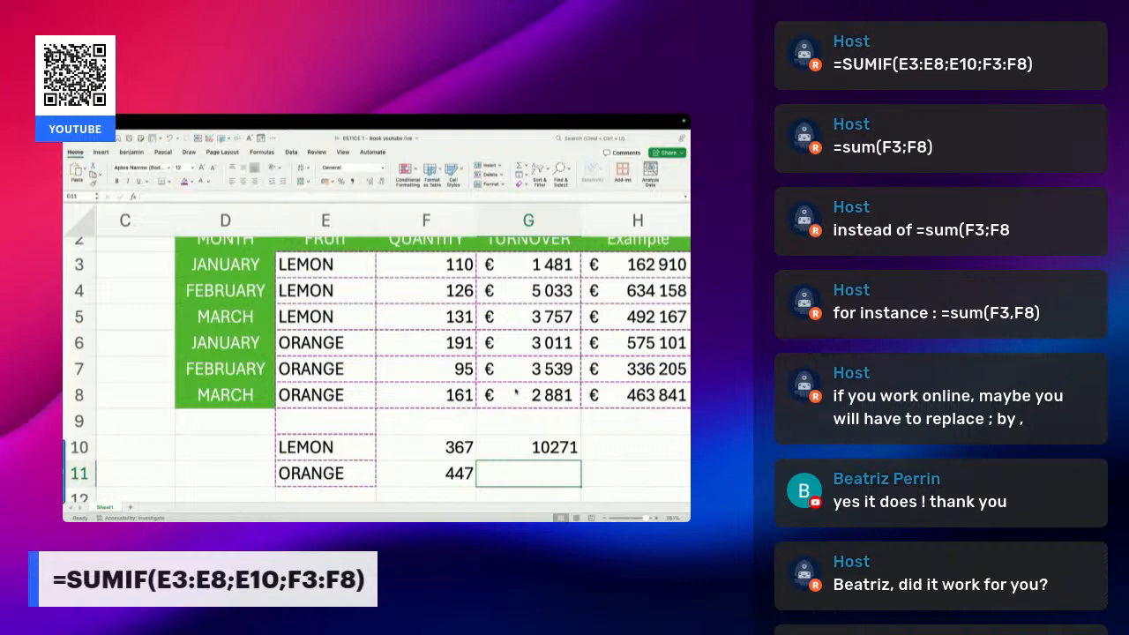
Copy the euro number format from G3 onto cells G10:G11
left_click(537, 267)
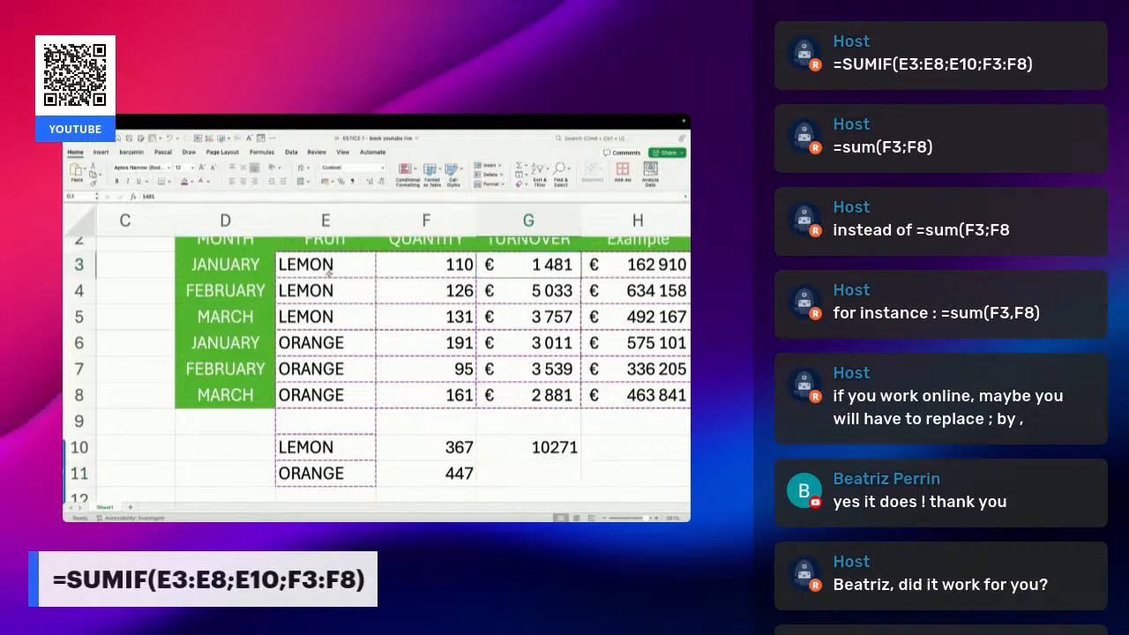
left_click(98, 181)
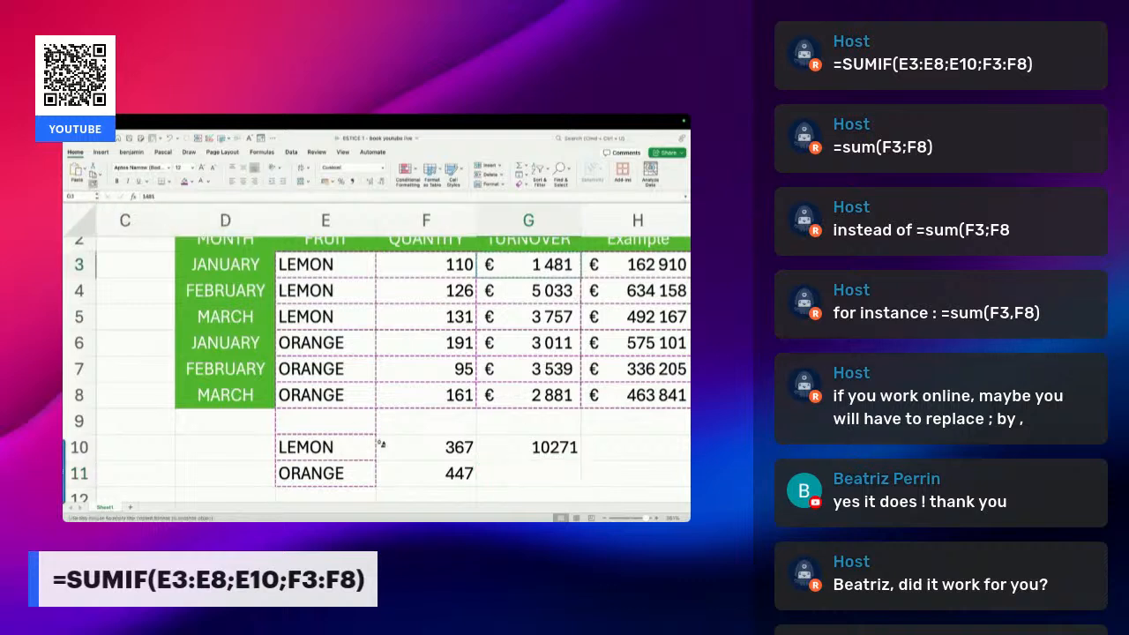
left_click_drag(541, 450, 541, 481)
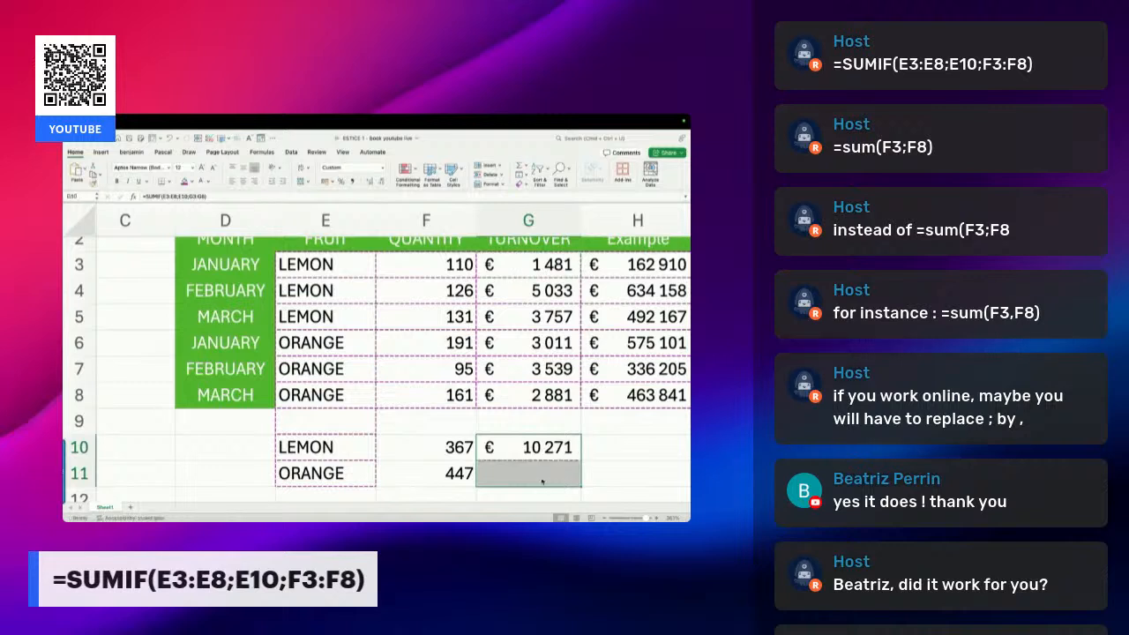
Total the orange turnover in G11 with a SUMIF formula using range E3:E8, criterion E11 and sum range G3:G8
double_click(538, 474)
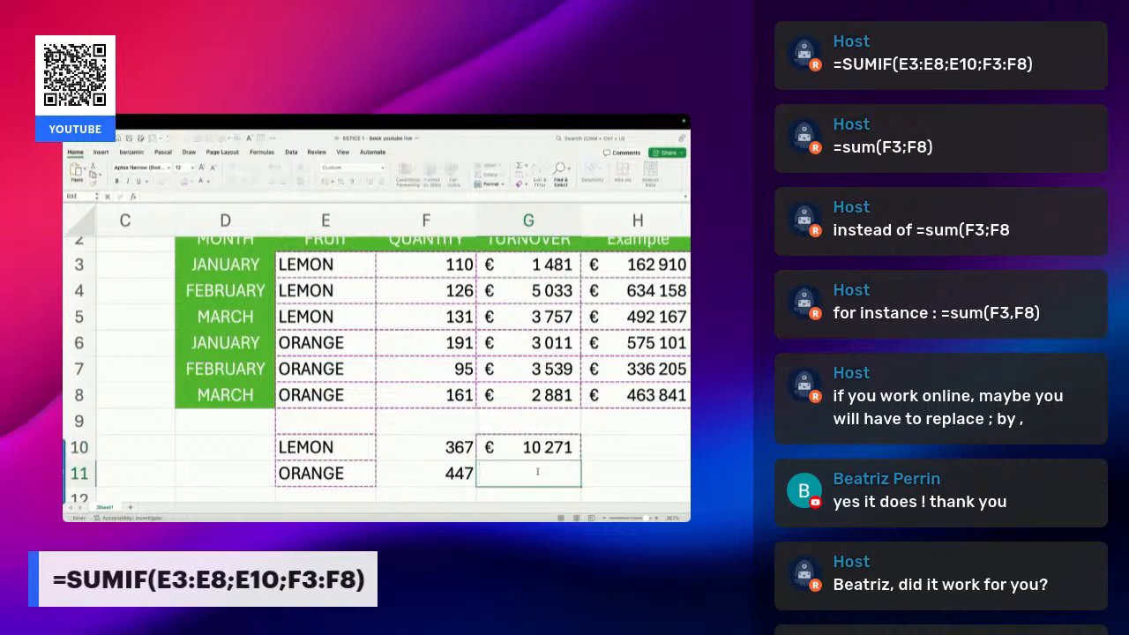
type("=sumif(")
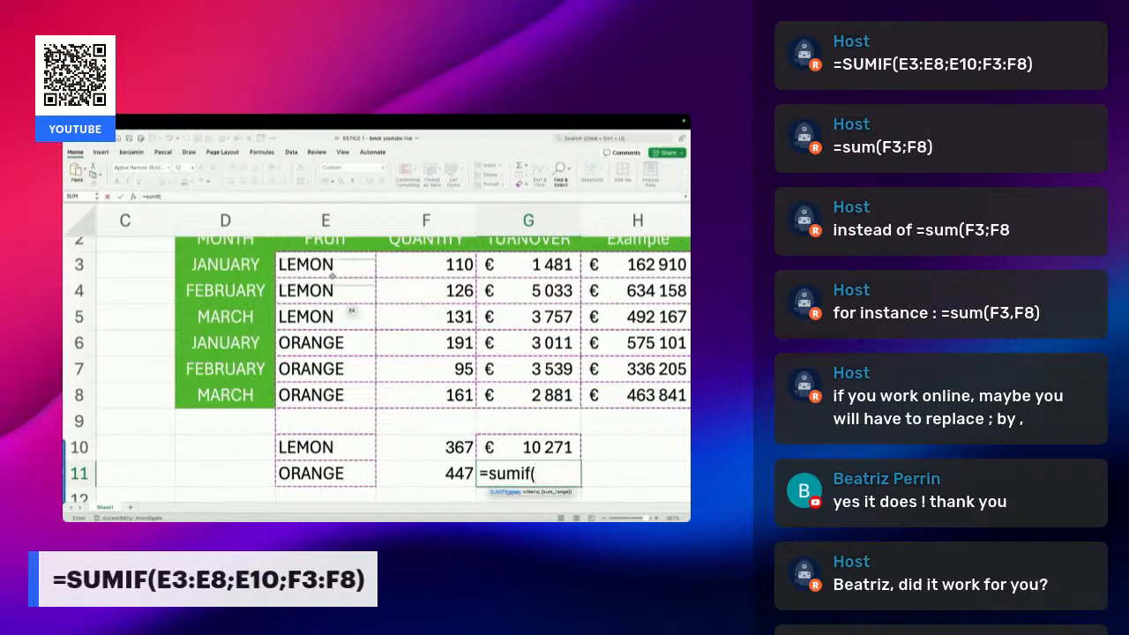
left_click_drag(328, 267, 325, 394)
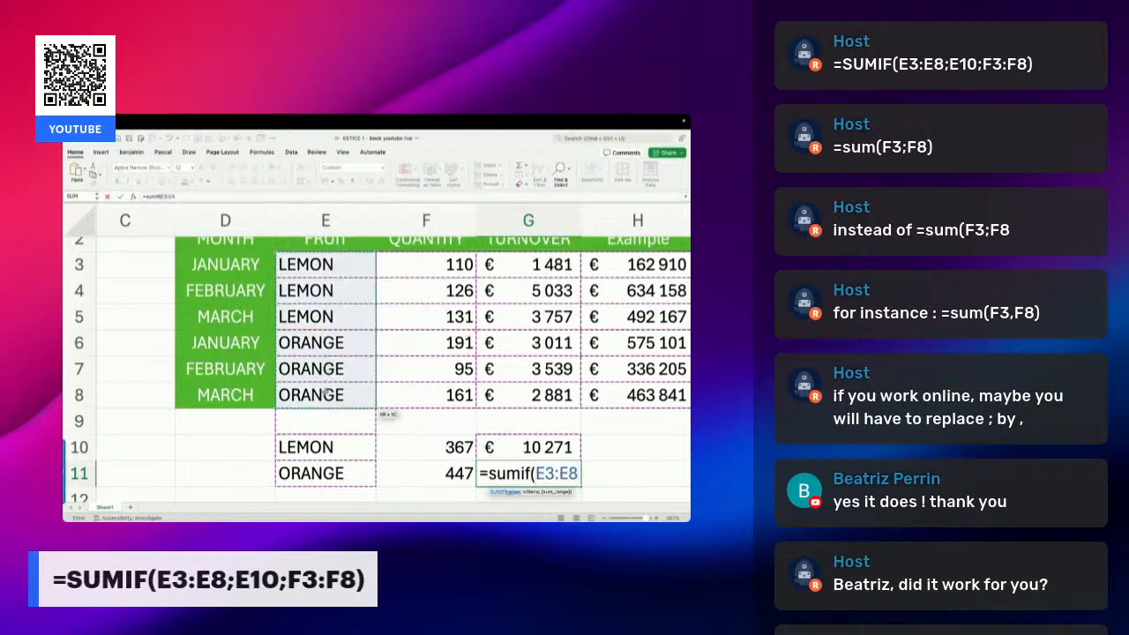
type(";")
left_click(353, 474)
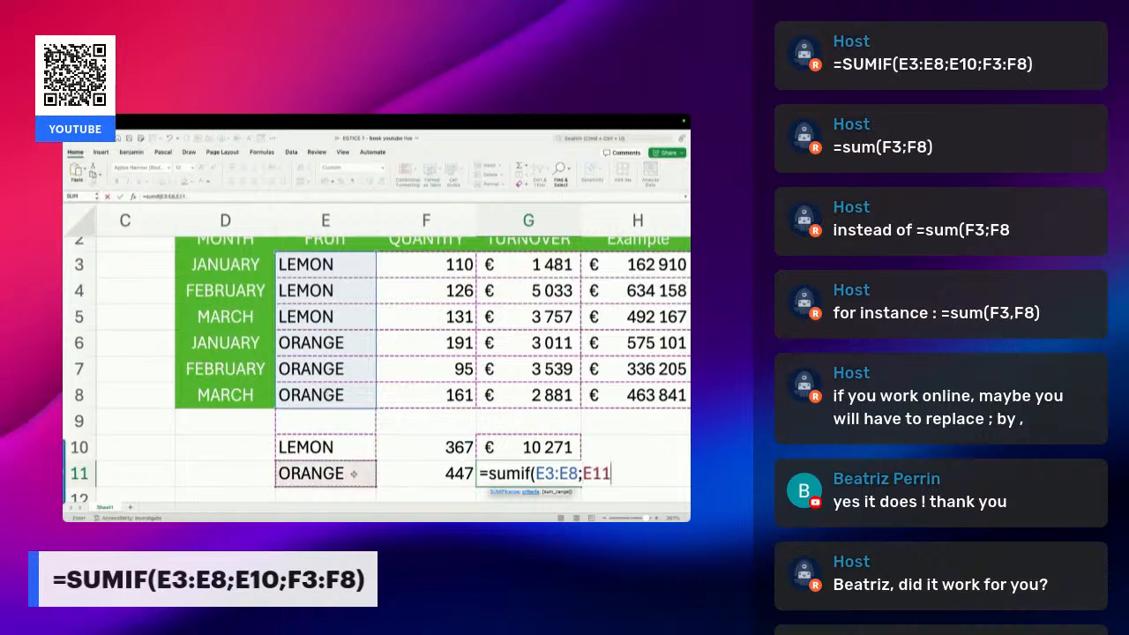
type(";")
left_click_drag(540, 271, 535, 385)
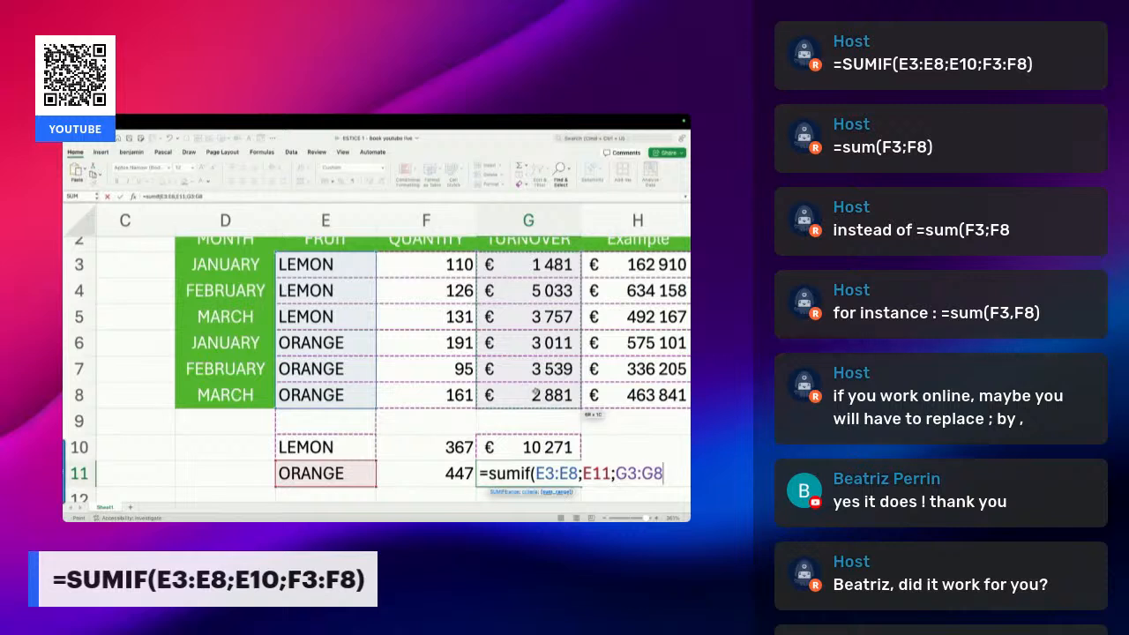
key("Return")
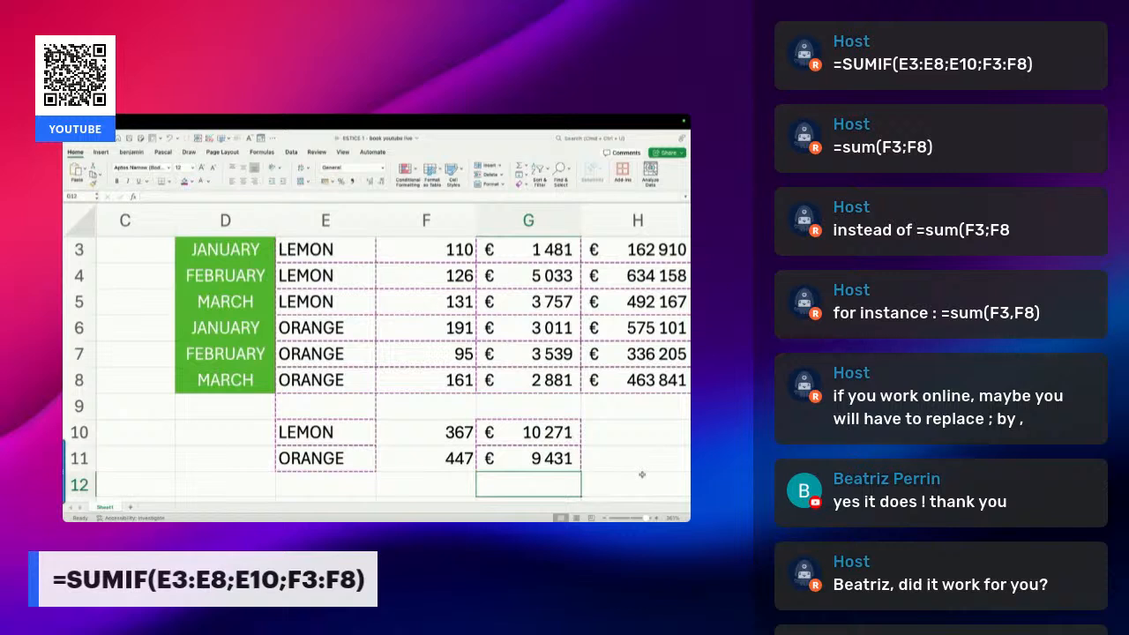
left_click(546, 465)
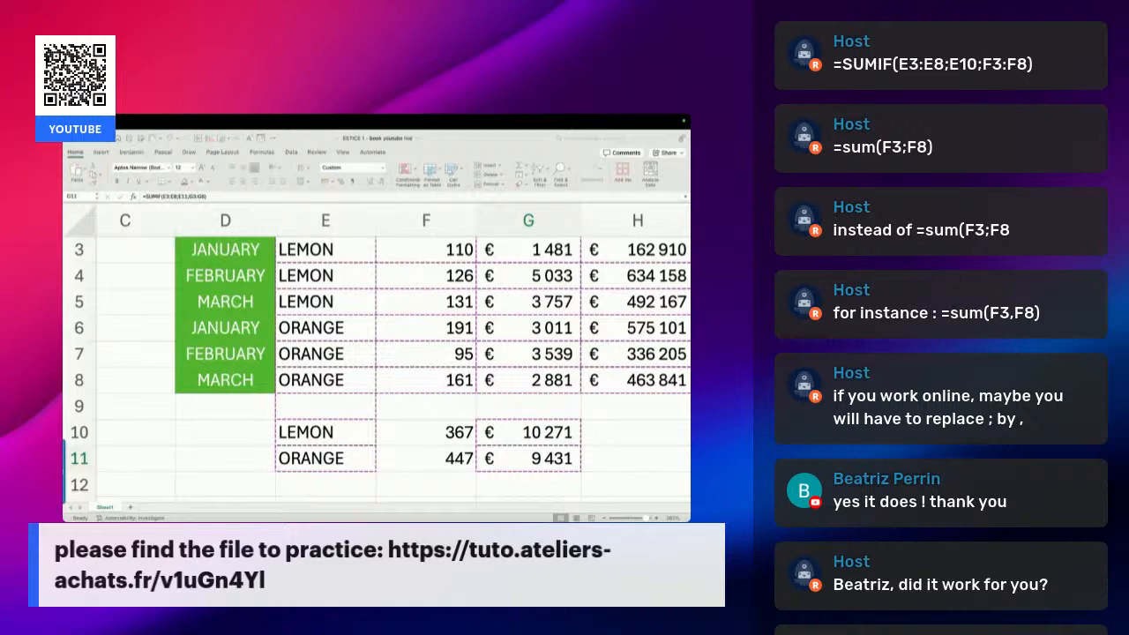
left_click(428, 409)
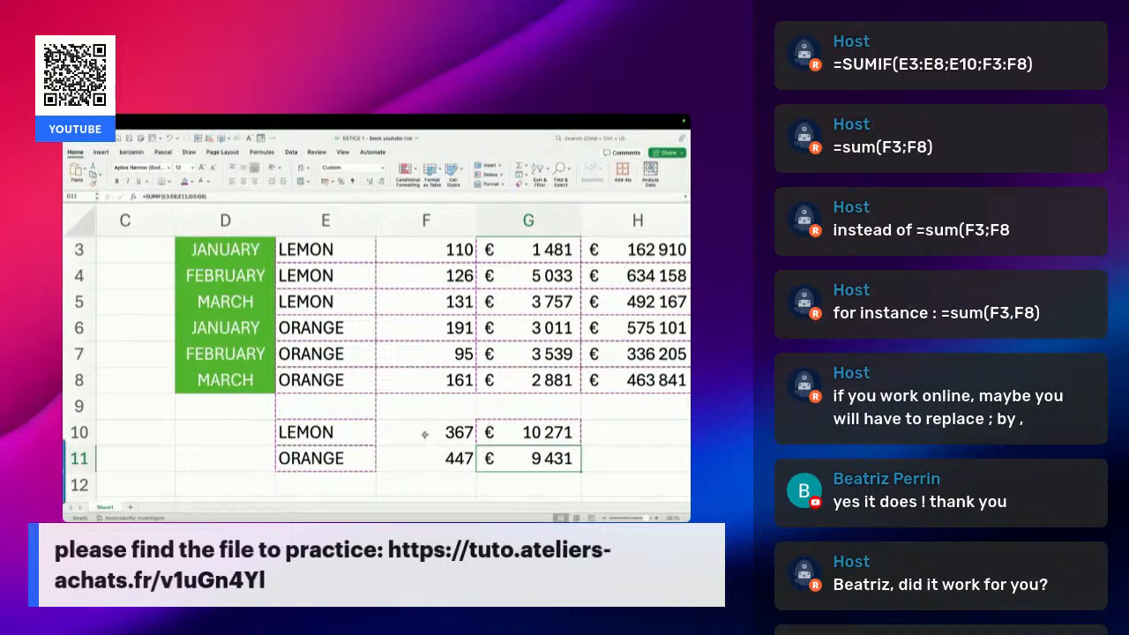
Replace SUMIF with AVERAGEIF in the F10 lemon quantity formula, keeping its arguments E3:E8;E10;F3:F8
scroll(431, 435, "up", 1)
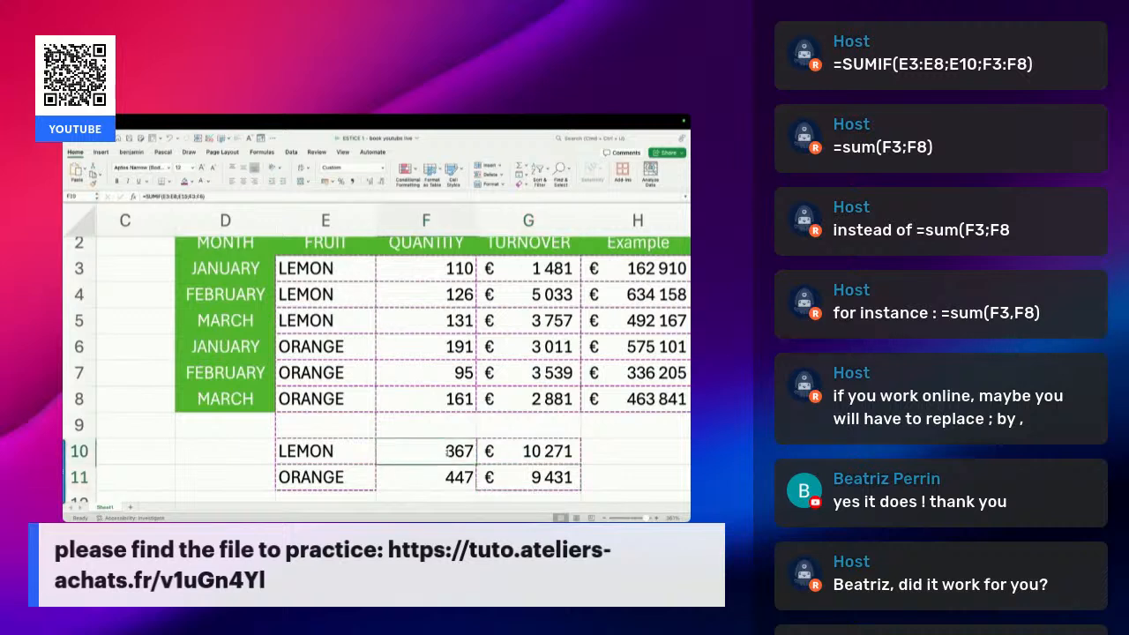
double_click(445, 452)
left_click_drag(436, 451, 388, 450)
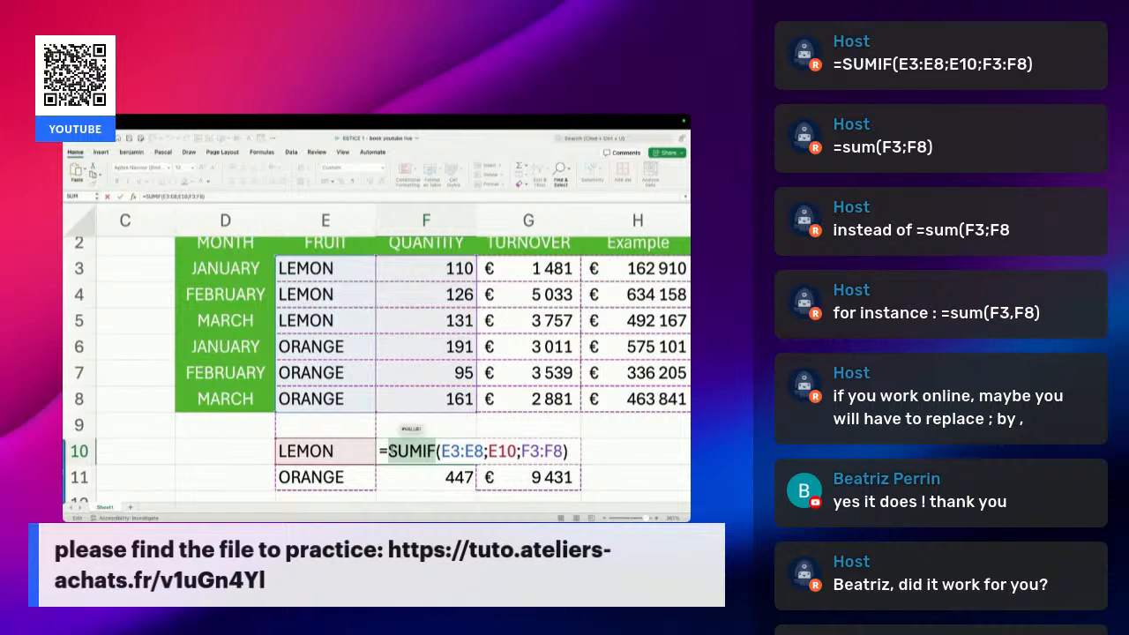
type("AVERAGE")
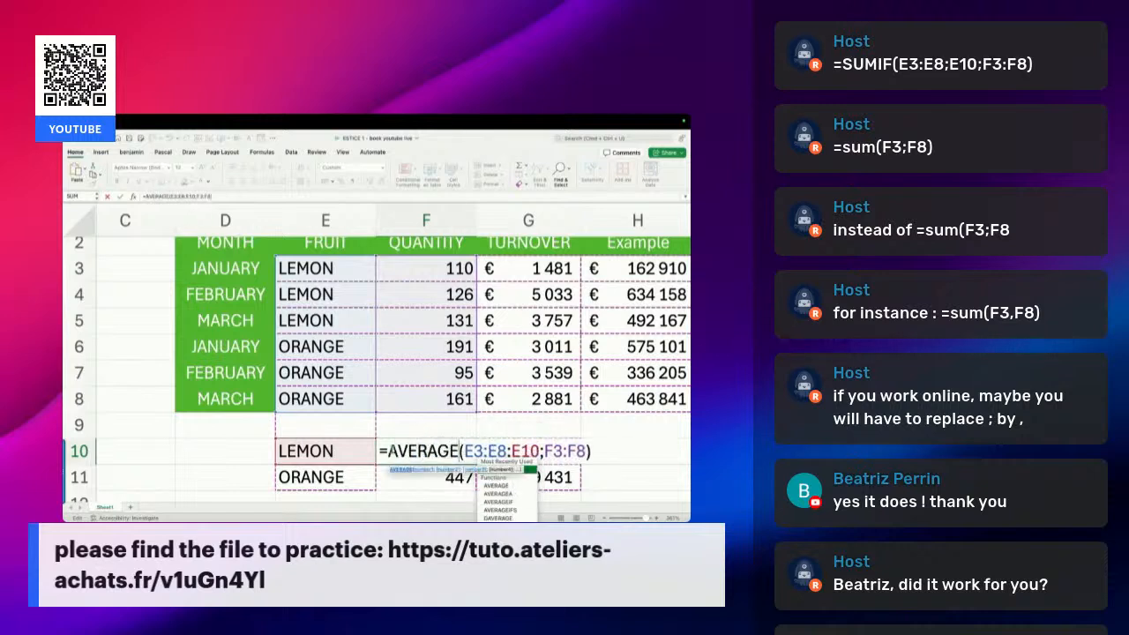
type("F")
key("BackSpace")
type("IF")
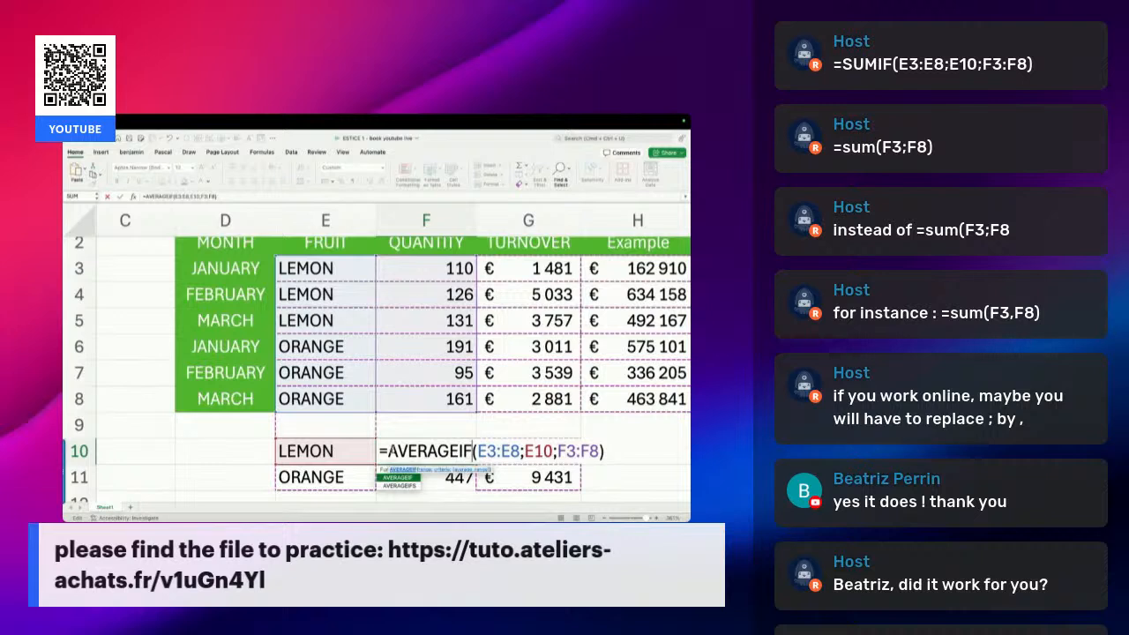
key("Return")
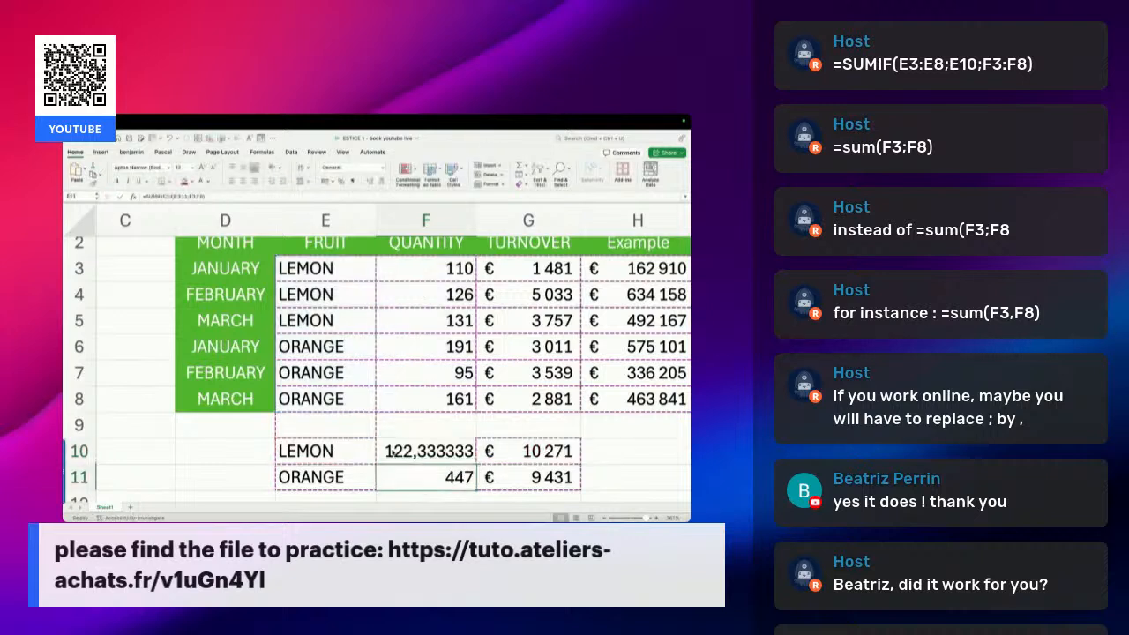
Change the F11 orange quantity formula from SUMIF to AVERAGEIF, keeping its arguments E3:E8;E11;F3:F8
double_click(421, 476)
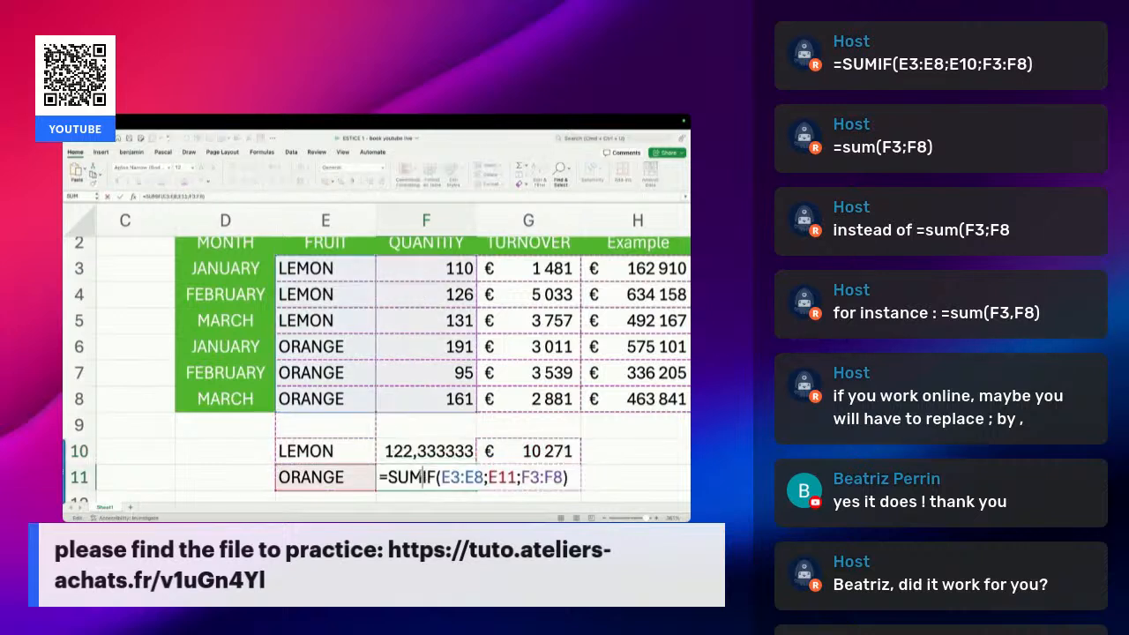
key("shift+Left")
key("shift+Left")
key("shift+Left")
type("AVERAGE")
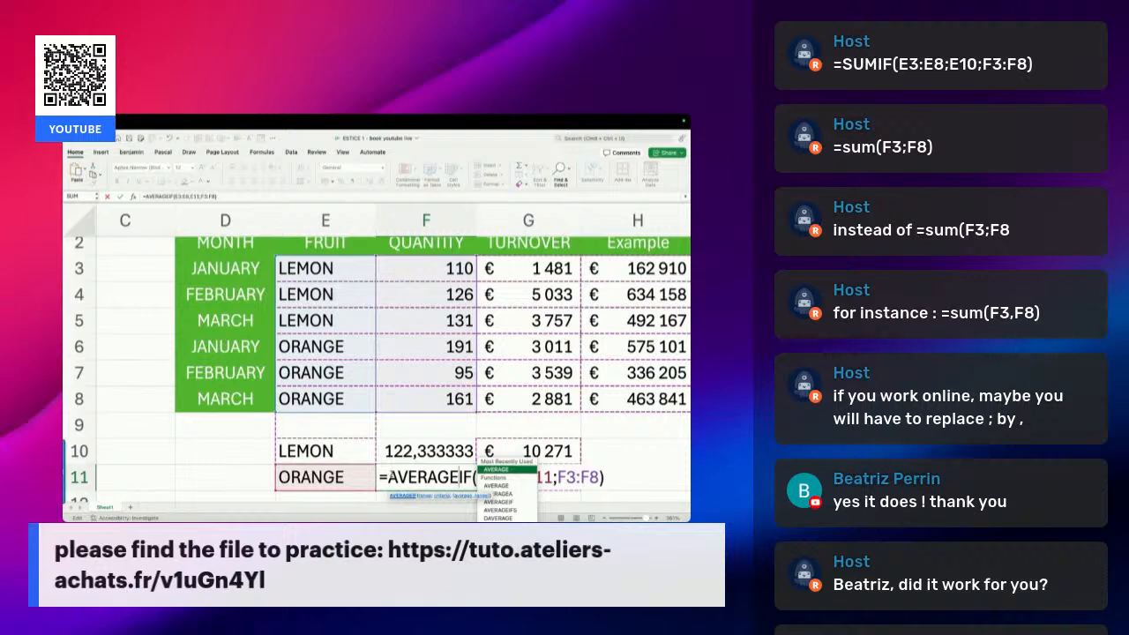
key("Return")
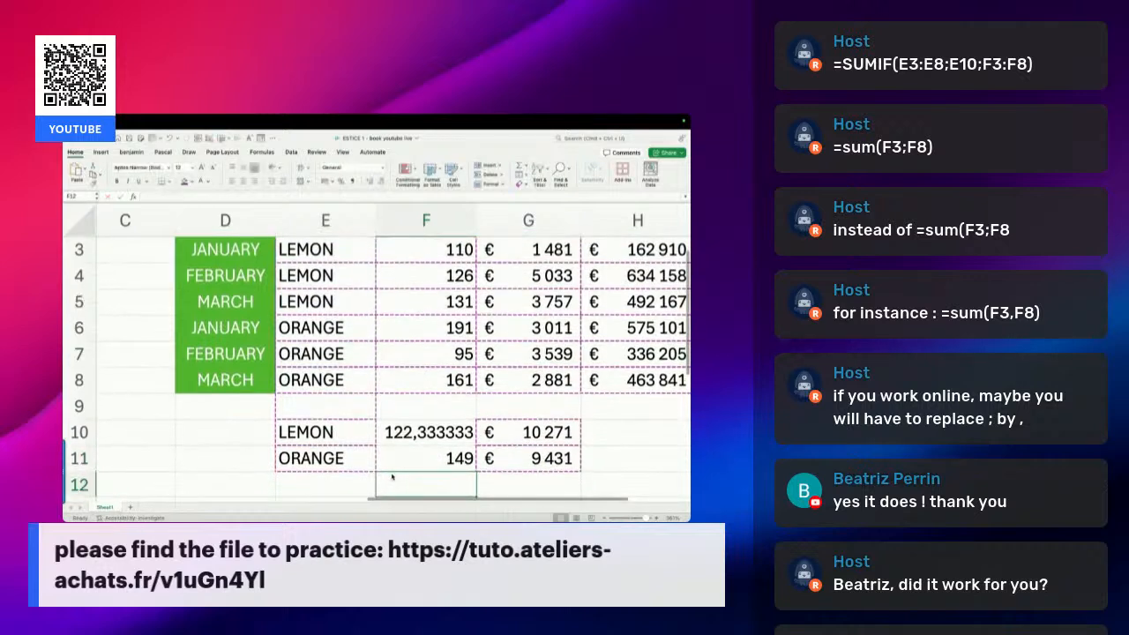
Replace SUMIF with AVERAGEIF in the G10 lemon turnover formula, keeping its arguments E3:E8;E10;G3:G8
double_click(514, 437)
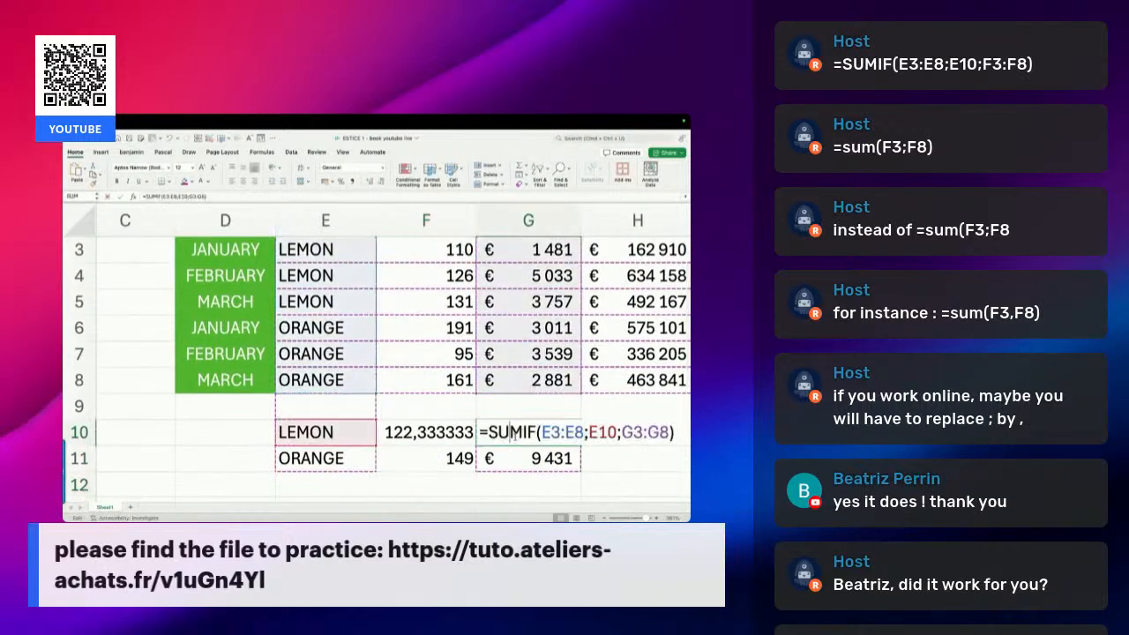
left_click_drag(527, 432, 490, 432)
left_click(533, 432)
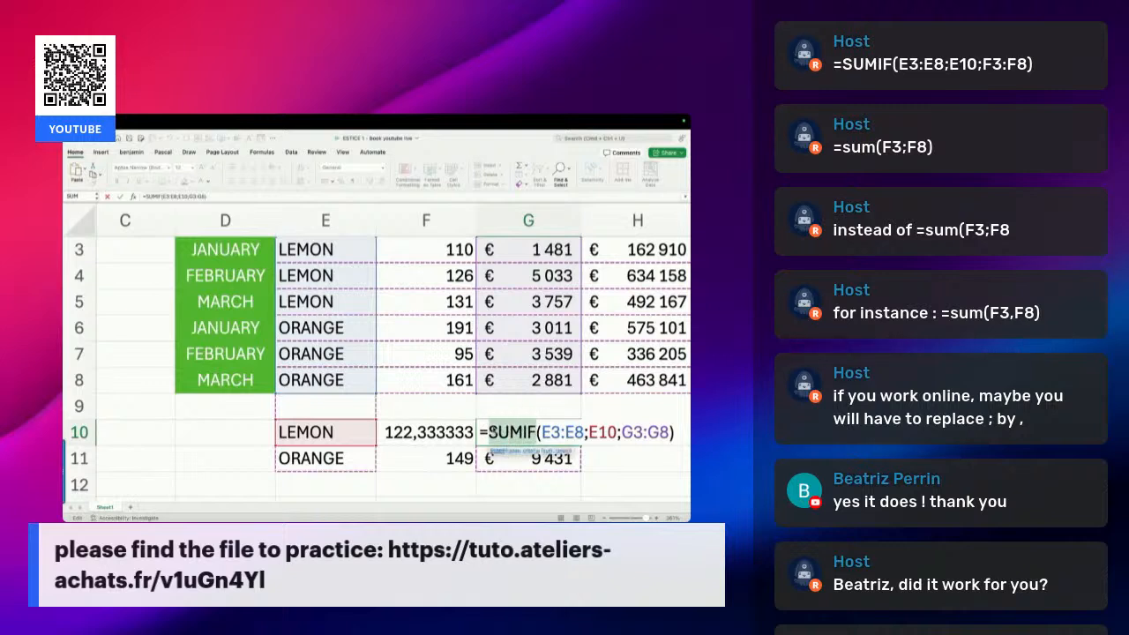
type("AVERAGE")
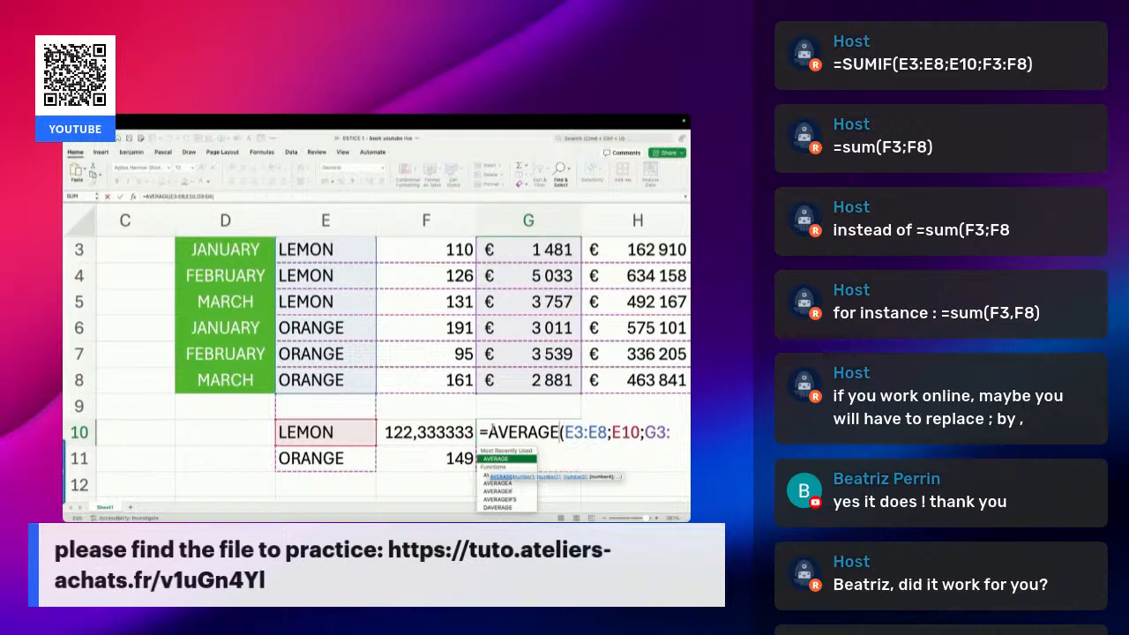
type("IF")
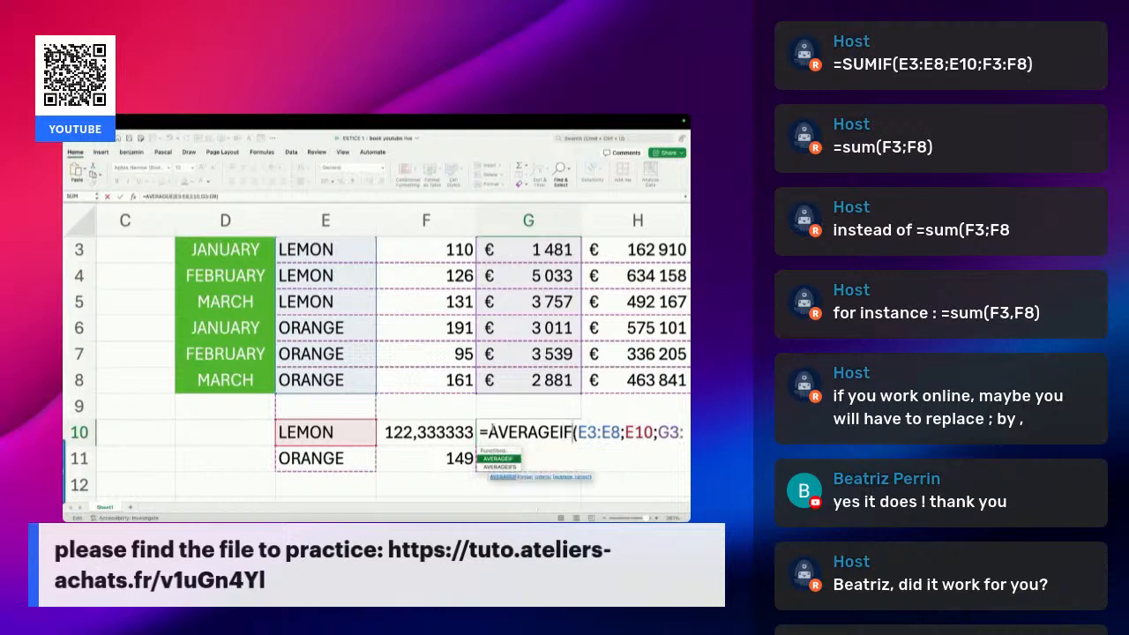
key("Return")
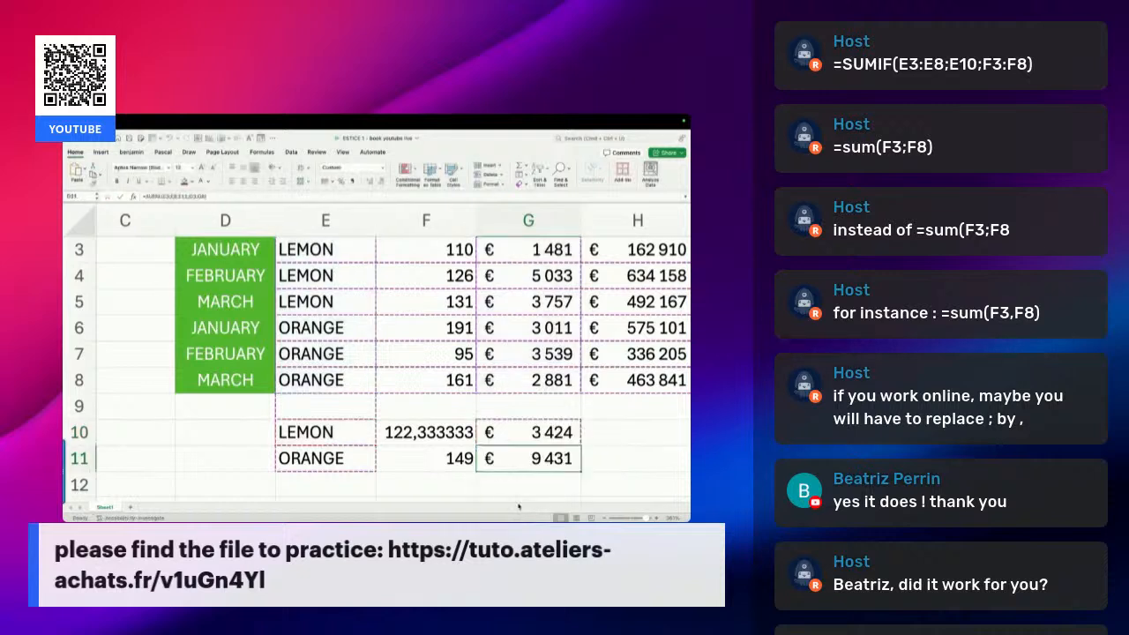
Change the G11 orange turnover formula from SUMIF to AVERAGEIF, keeping its arguments E3:E8;E11;G3:G8
double_click(549, 462)
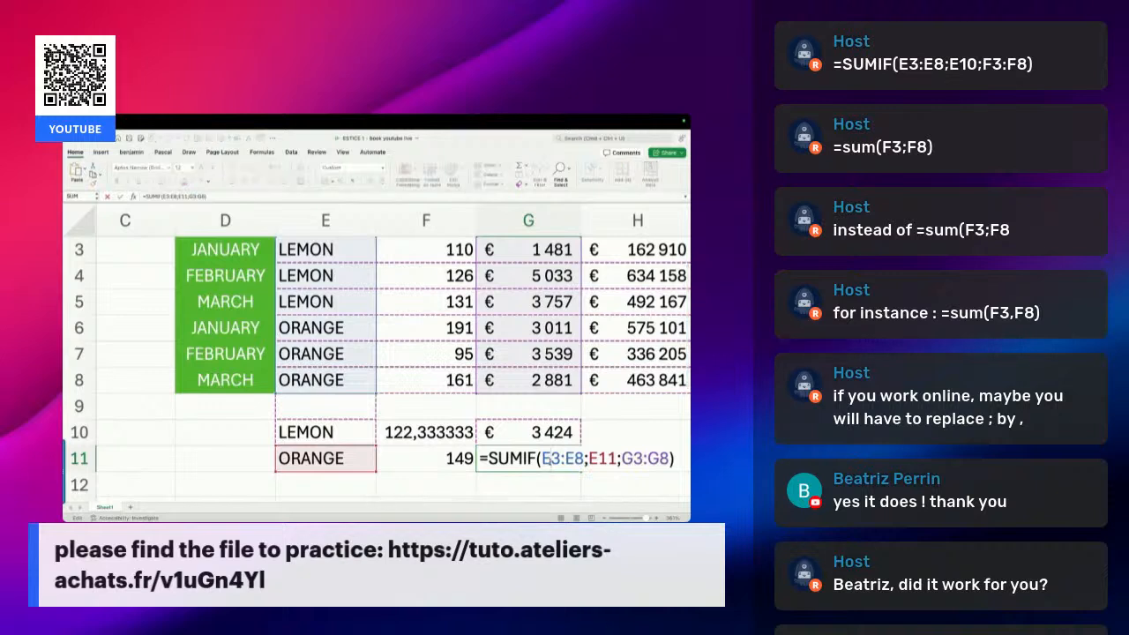
left_click(523, 461)
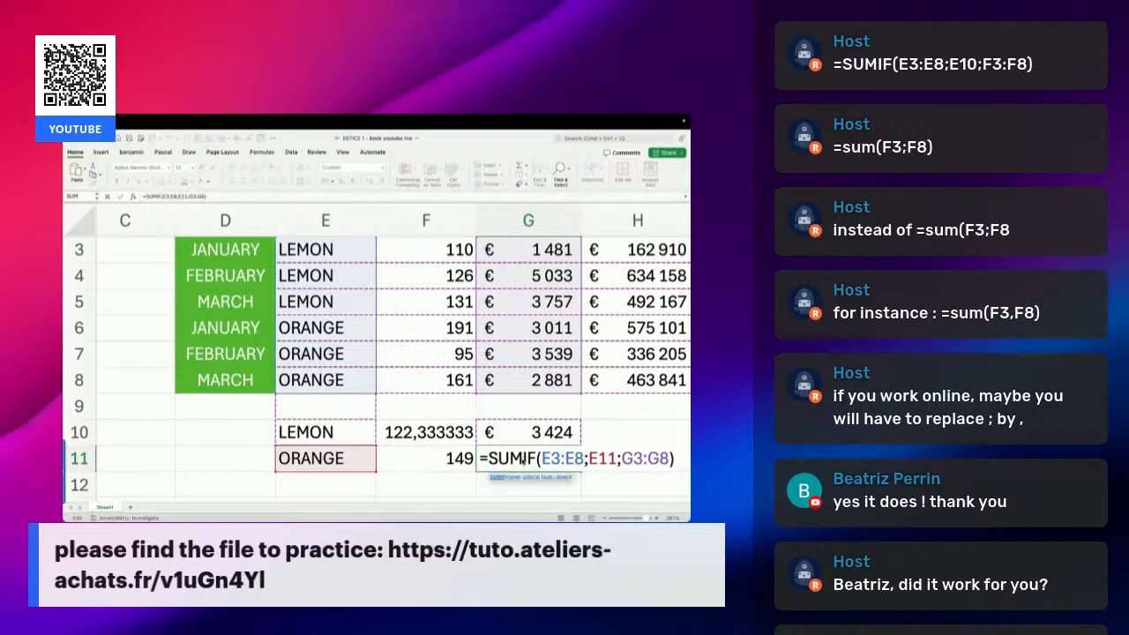
key("BackSpace")
key("BackSpace")
key("BackSpace")
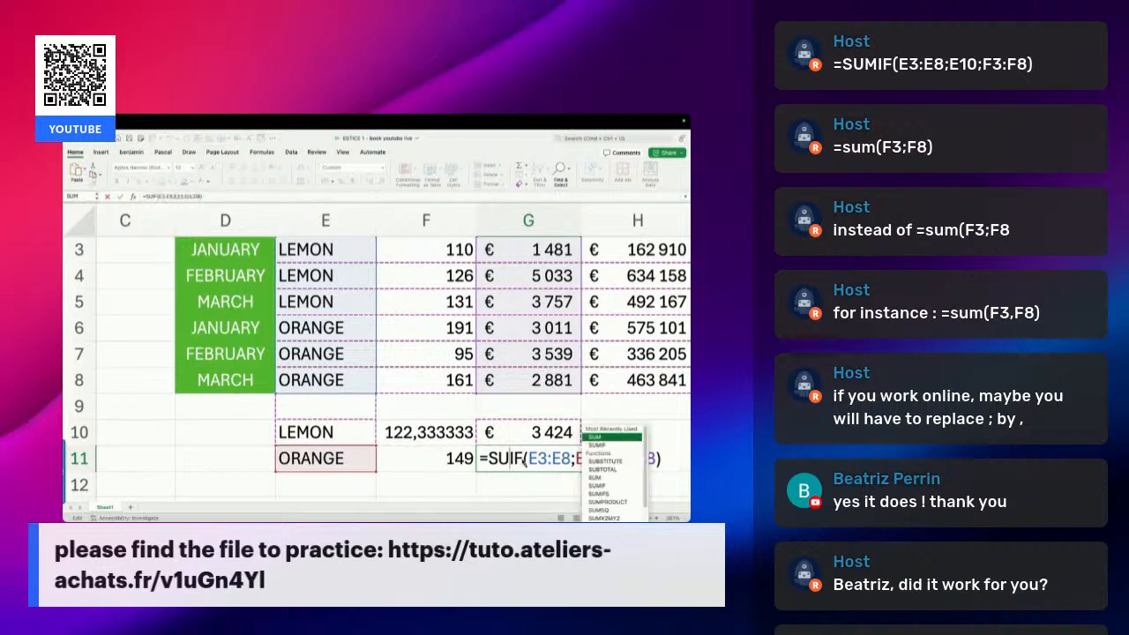
type("AVERAGE")
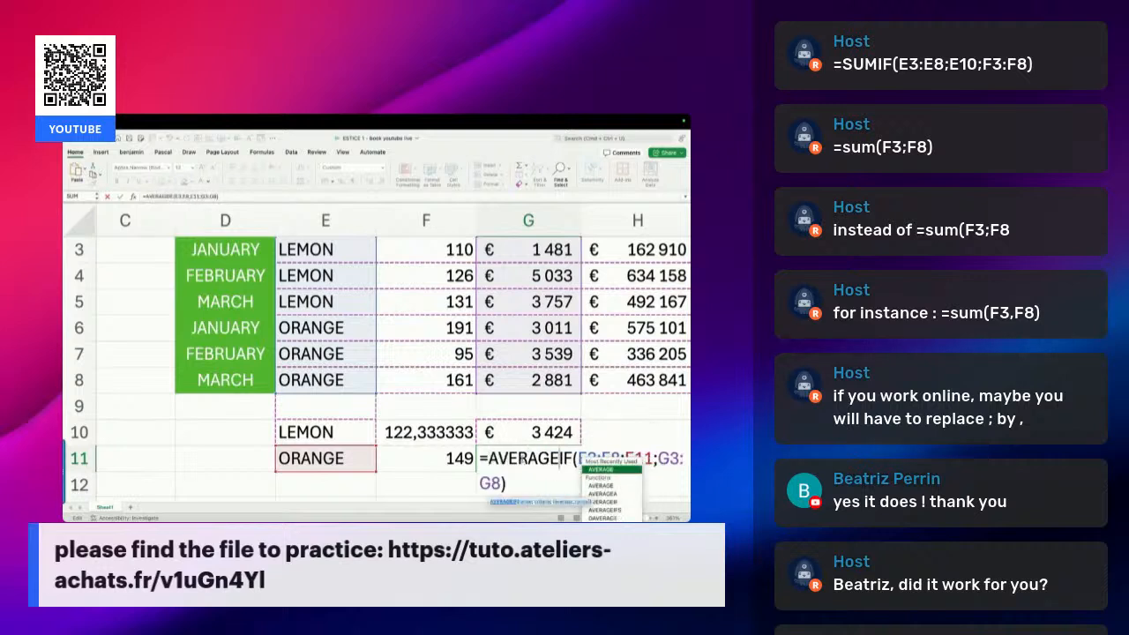
key("Return")
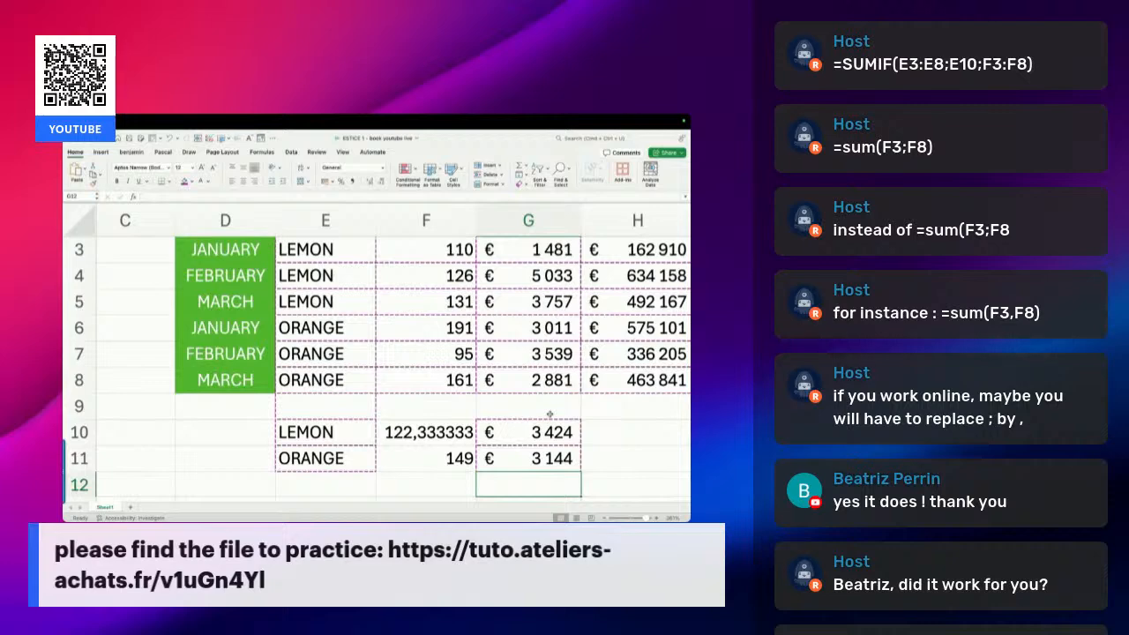
left_click(602, 519)
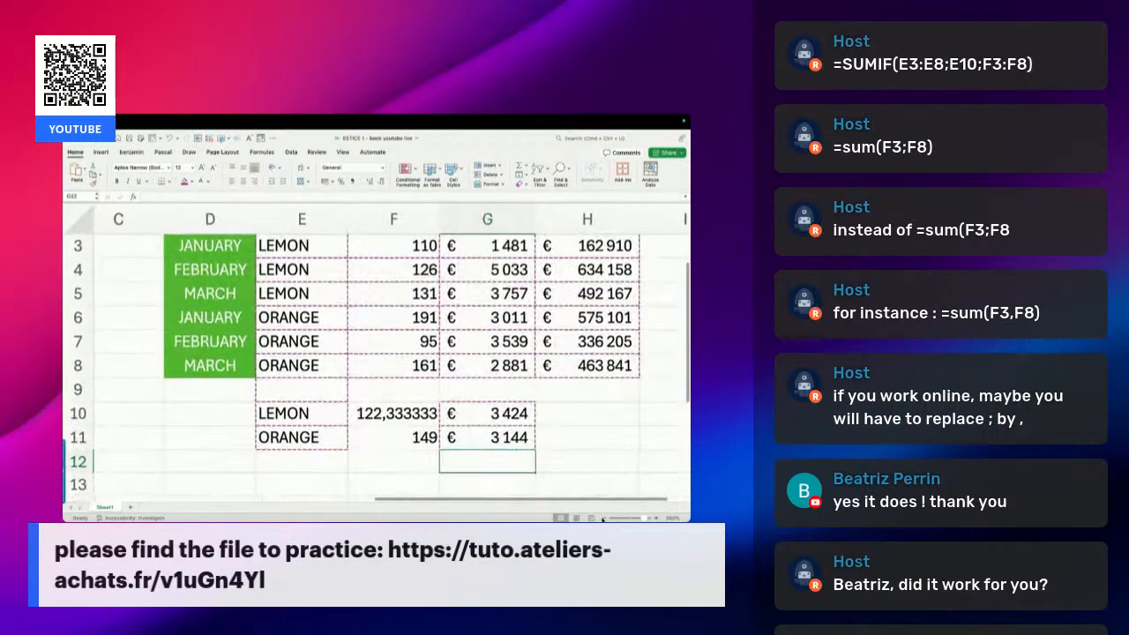
left_click(602, 519)
scroll(610, 433, "up", 1)
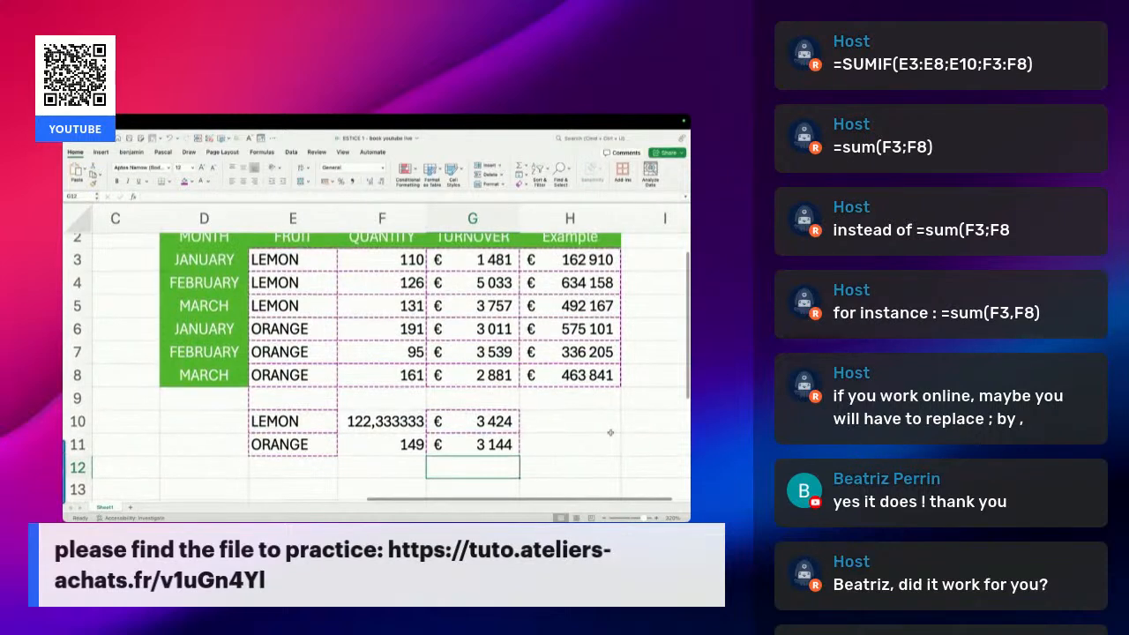
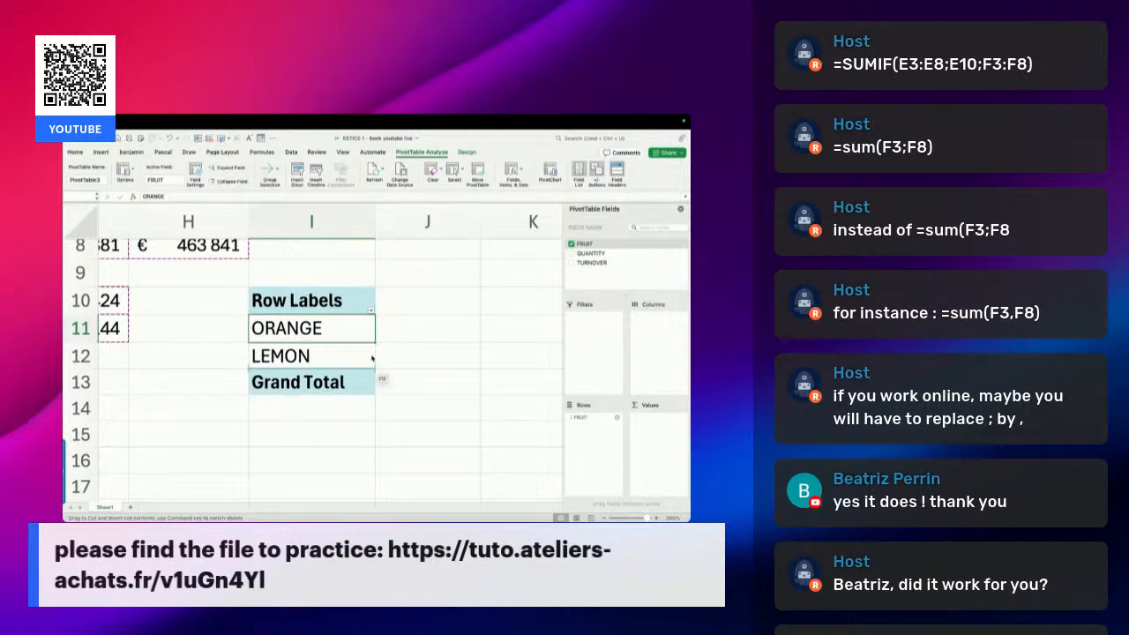
Place ORANGE below LEMON in the pivot table's row labels, and add QUANTITY and TURNOVER as summed values
left_click_drag(371, 358, 371, 358)
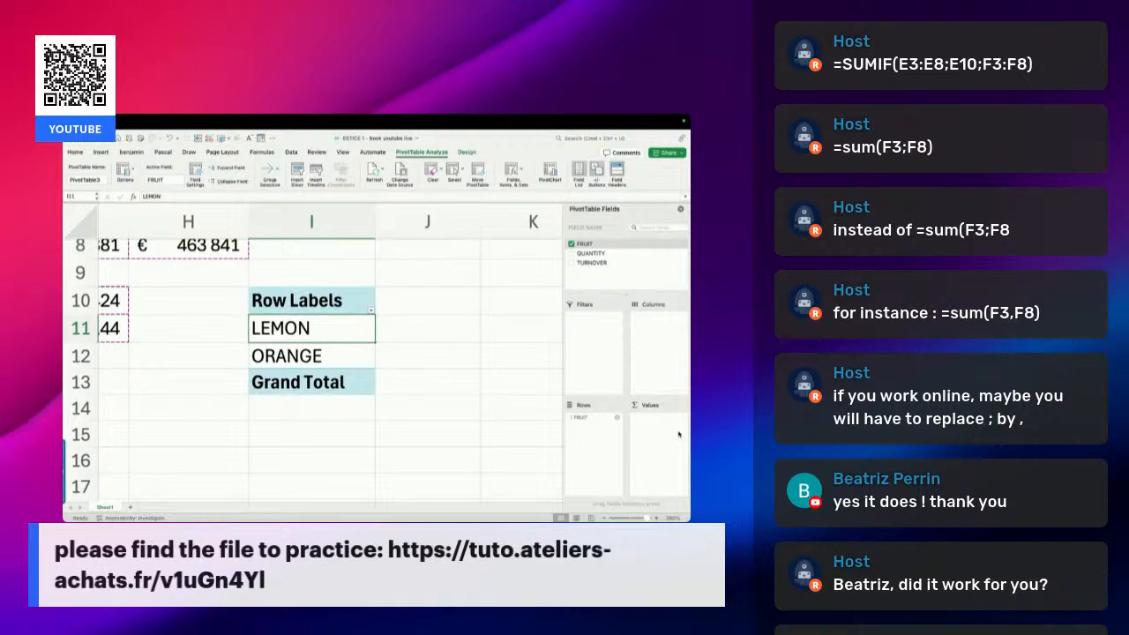
left_click_drag(591, 254, 663, 428)
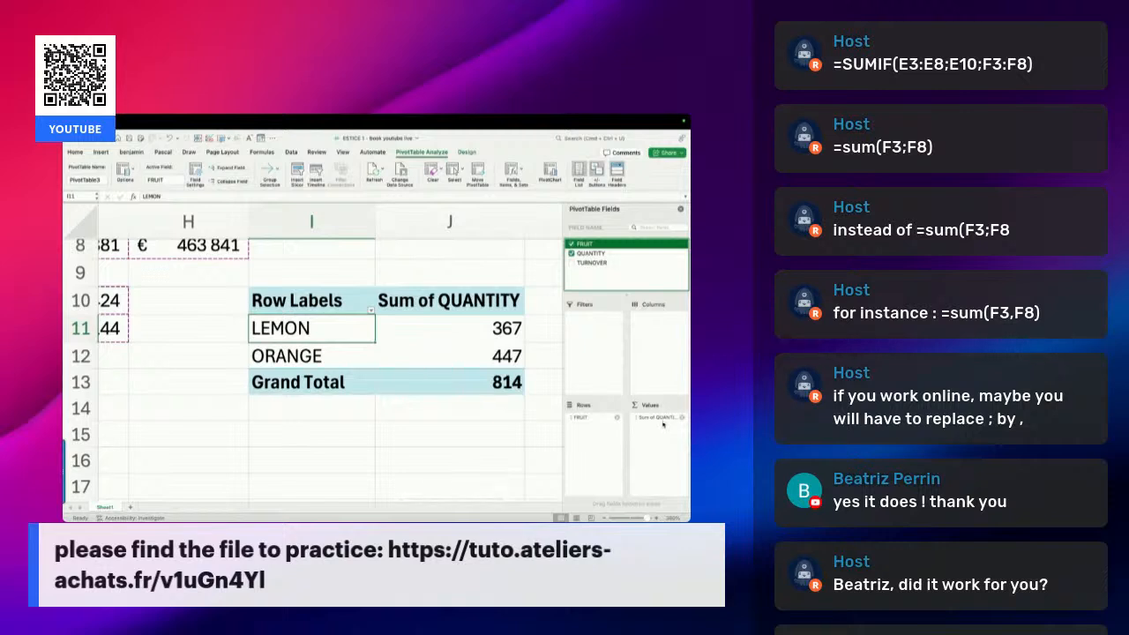
left_click_drag(602, 266, 660, 430)
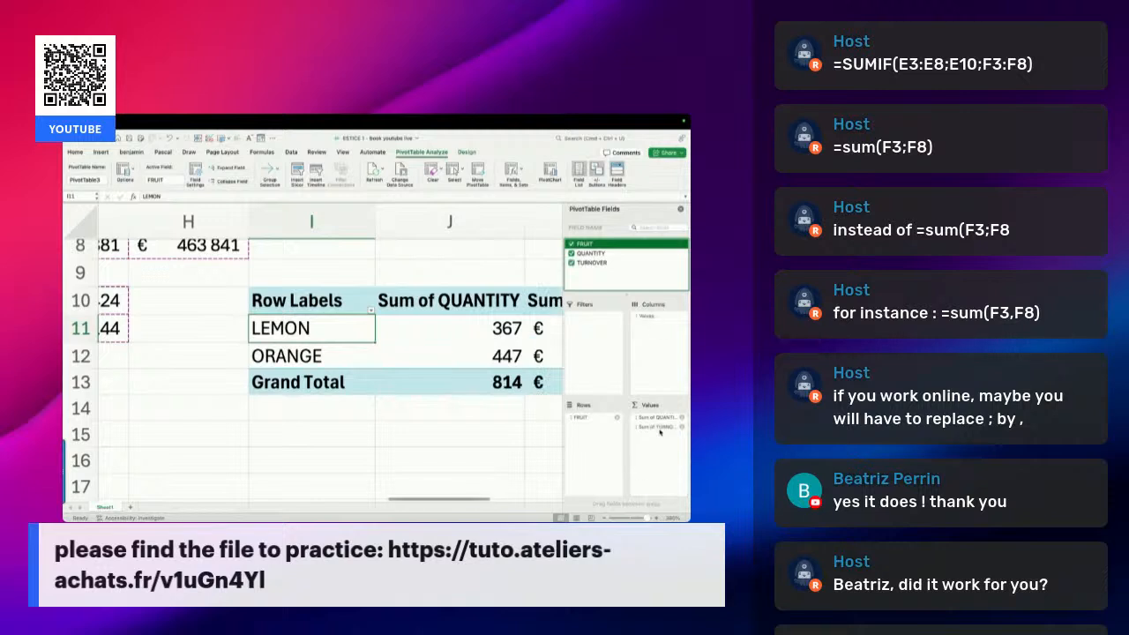
left_click_drag(460, 501, 512, 500)
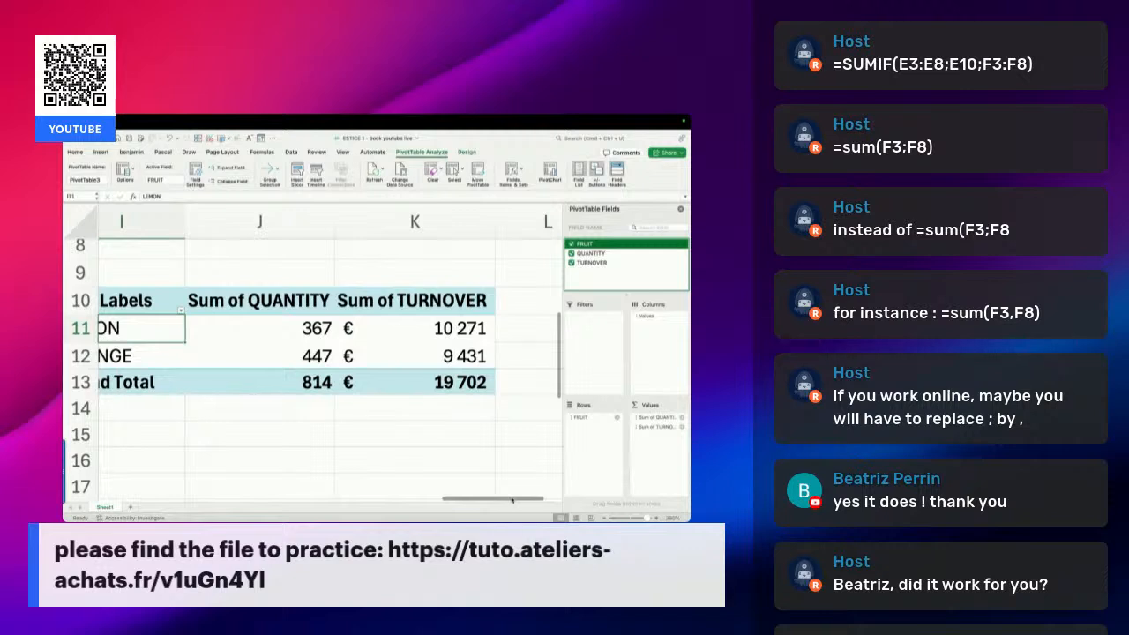
Change the F10 lemon quantity formula from AVERAGEIF back to SUMIF, keeping its arguments E3:E8;E10;F3:F8
left_click_drag(511, 501, 362, 488)
left_click(291, 303)
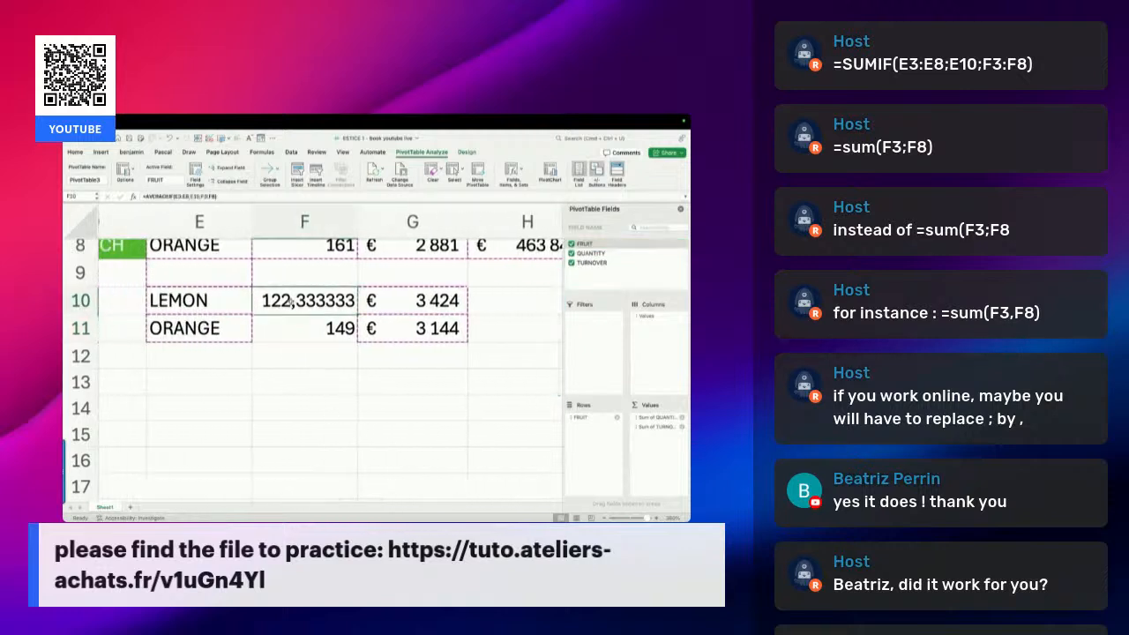
key("F2")
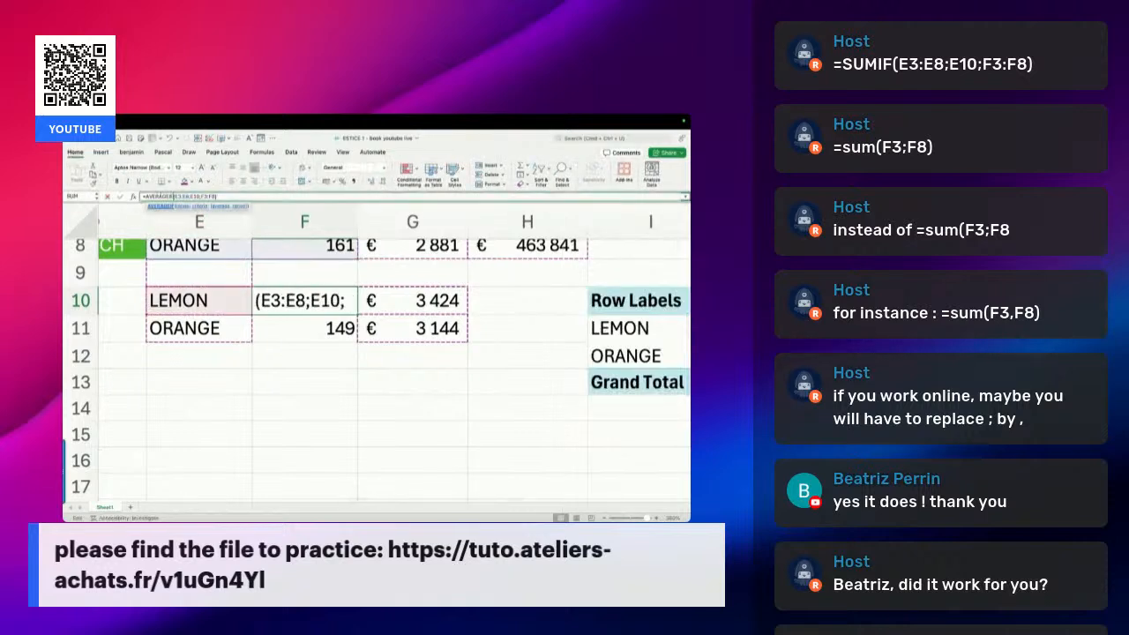
double_click(160, 196)
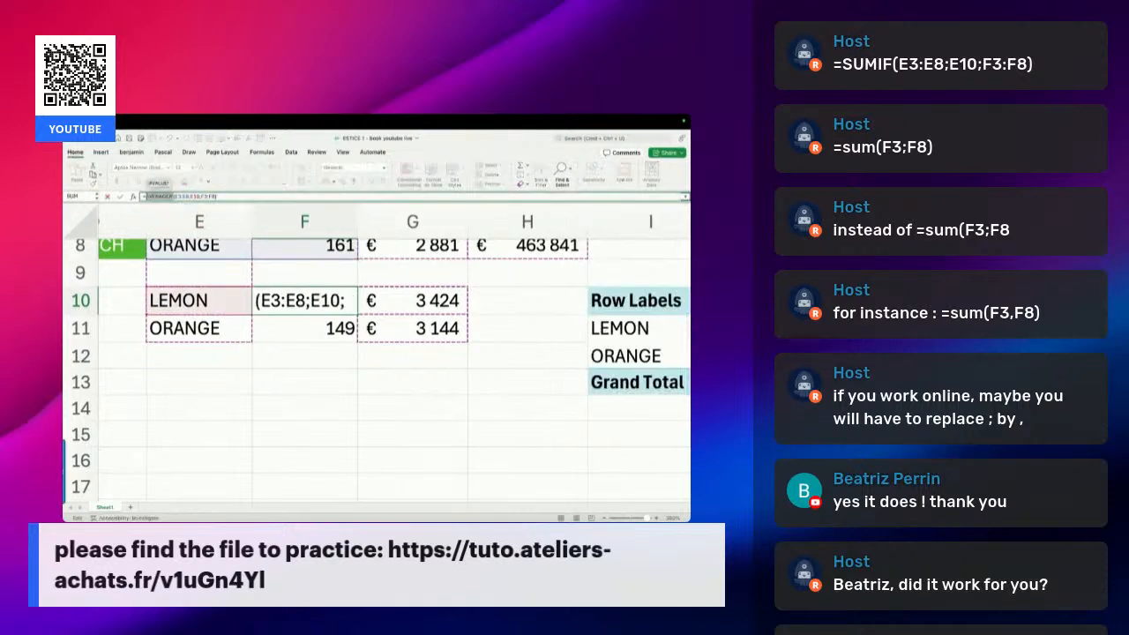
type("SUMIF")
key("Return")
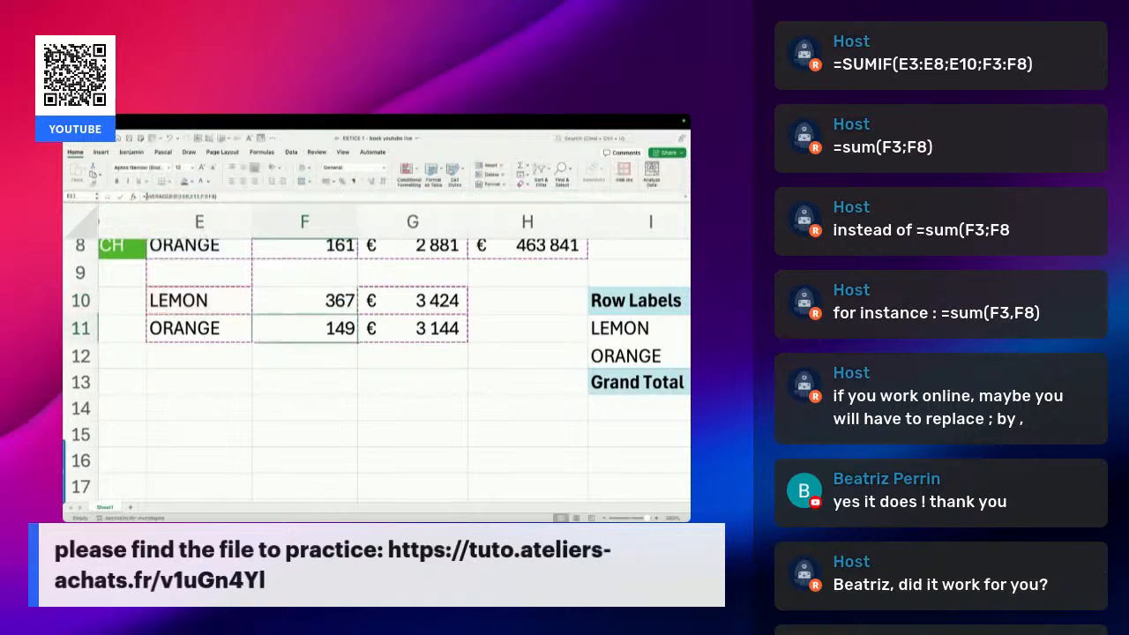
Replace AVERAGEIF with SUMIF in the F11 orange quantity formula, keeping its arguments E3:E8;E11;F3:F8
double_click(315, 328)
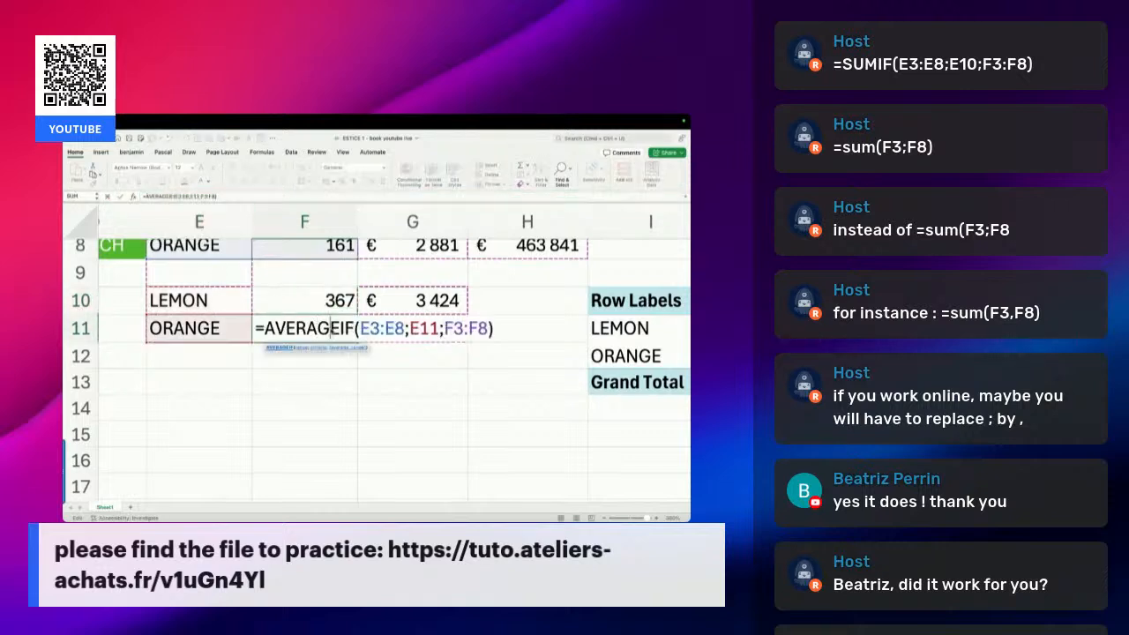
left_click(340, 328)
key("BackSpace")
key("BackSpace")
key("BackSpace")
key("BackSpace")
key("BackSpace")
key("BackSpace")
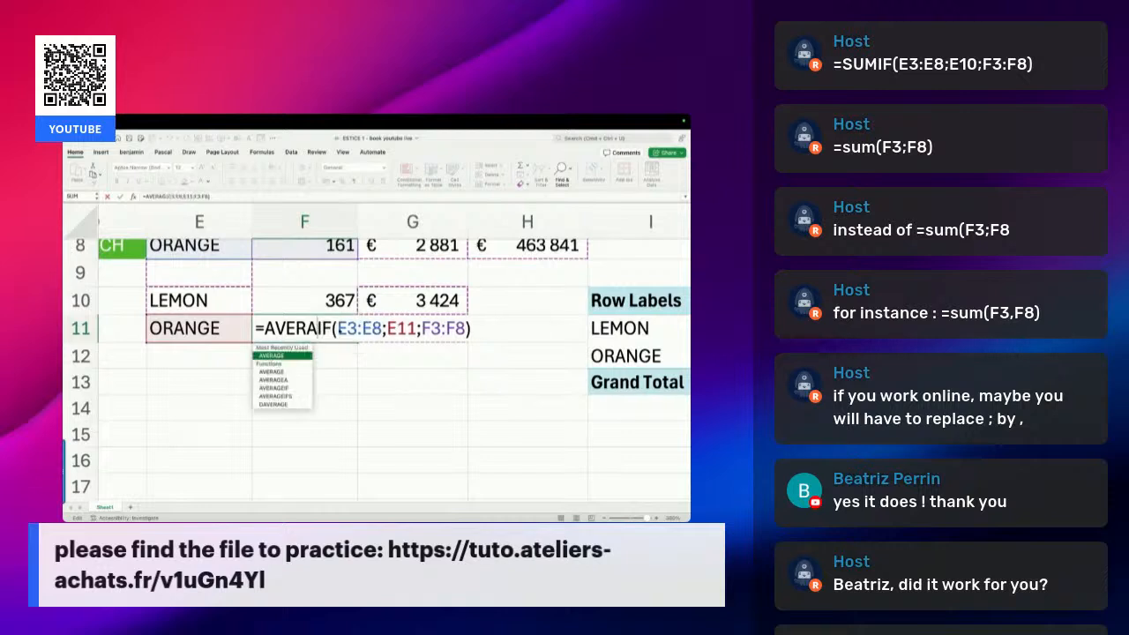
key("BackSpace")
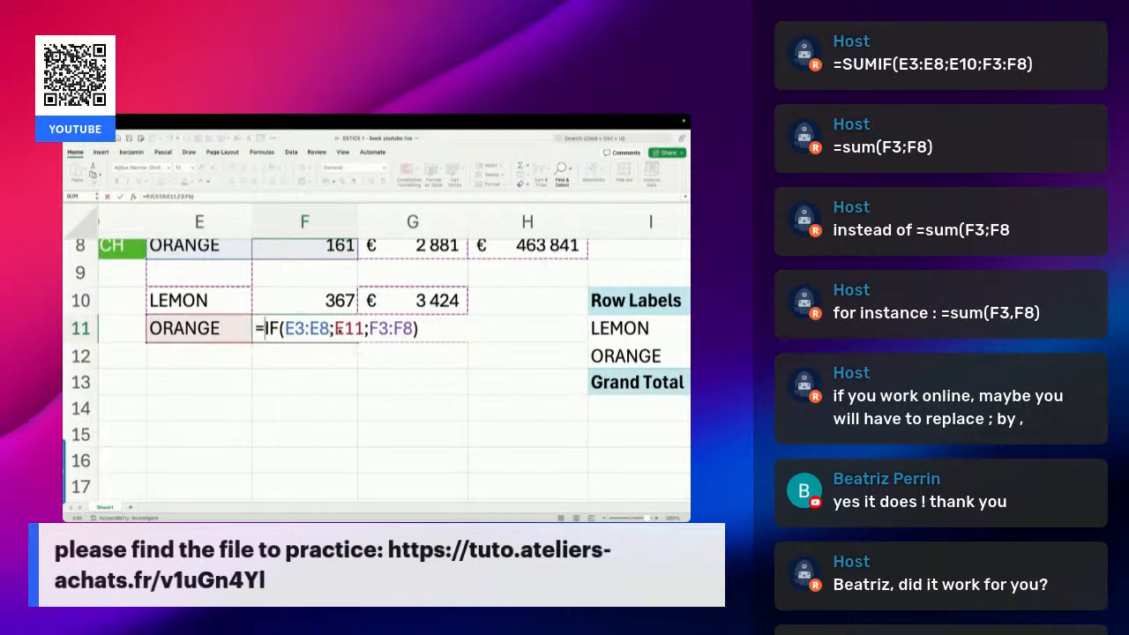
type("SUM")
key("Return")
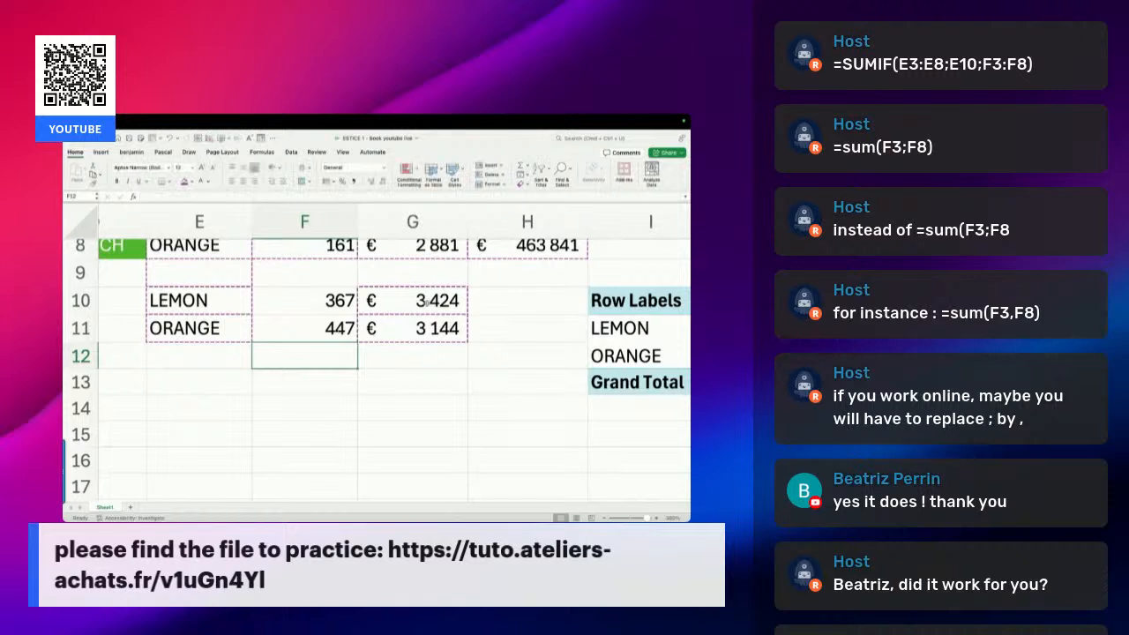
Switch the G10 lemon turnover formula back to SUMIF with the arguments E3:E8;E10;G3:G8
double_click(418, 302)
left_click_drag(448, 304, 375, 307)
type("SUMIF")
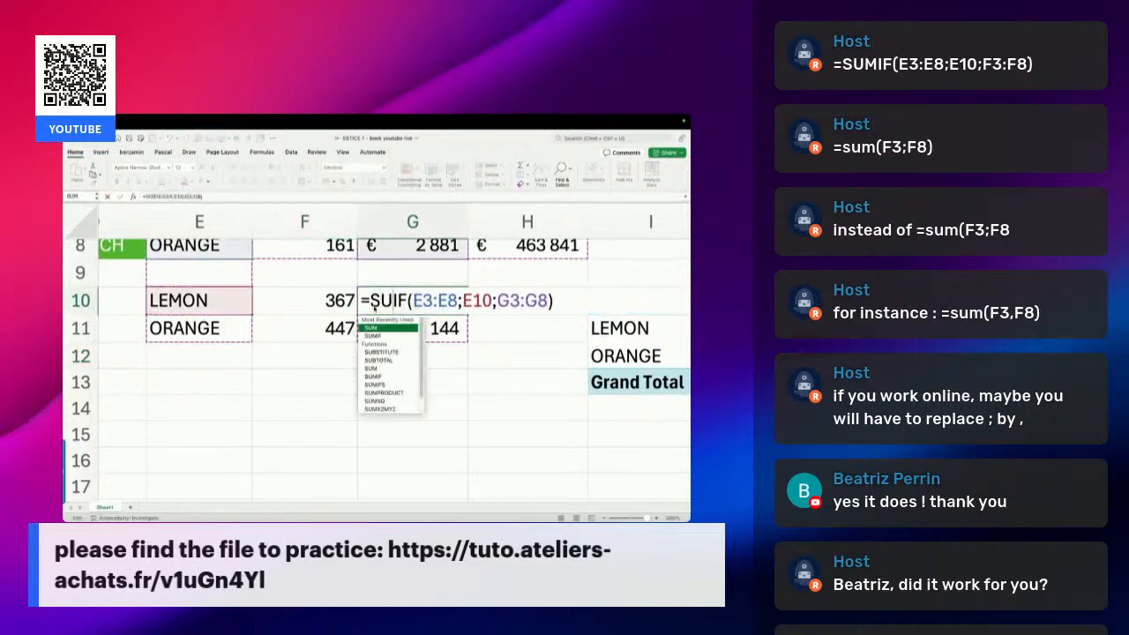
key("Return")
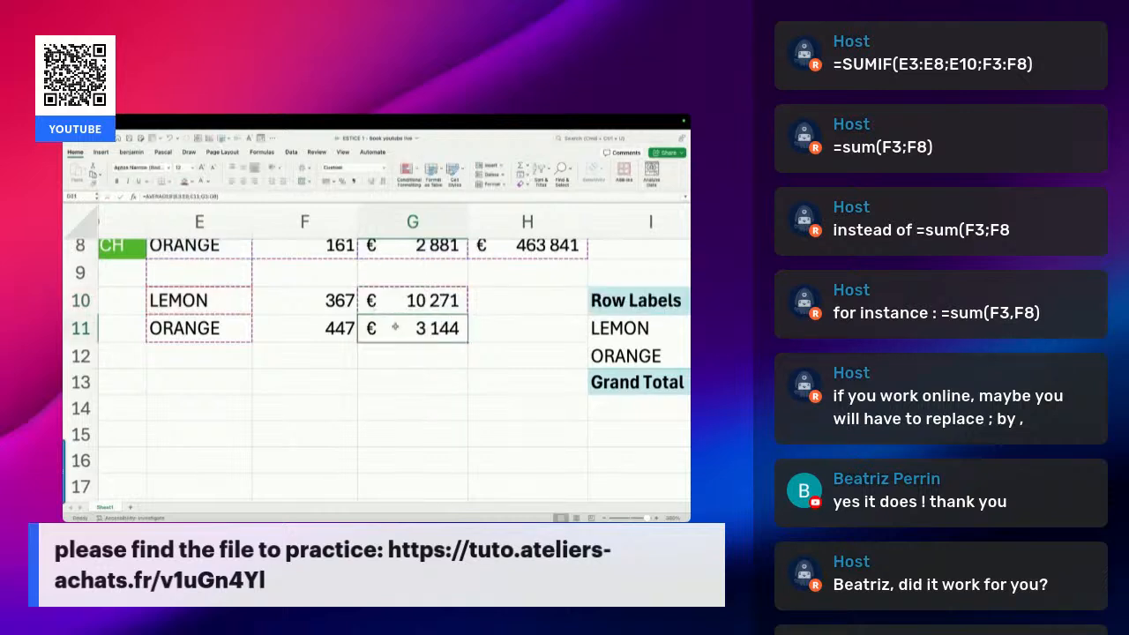
Switch the G11 orange turnover formula back to SUMIF with the arguments E3:E8;E11;G3:G8
double_click(392, 328)
left_click_drag(447, 328, 369, 329)
type("SUMIF(E3:E8;E11;G3:G8")
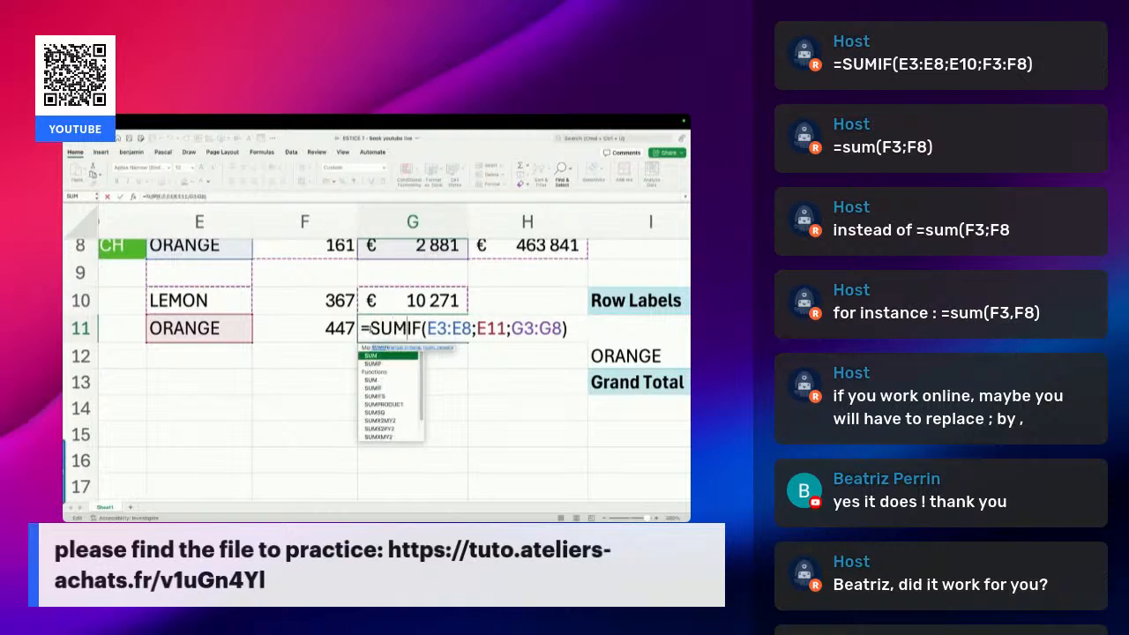
key("Return")
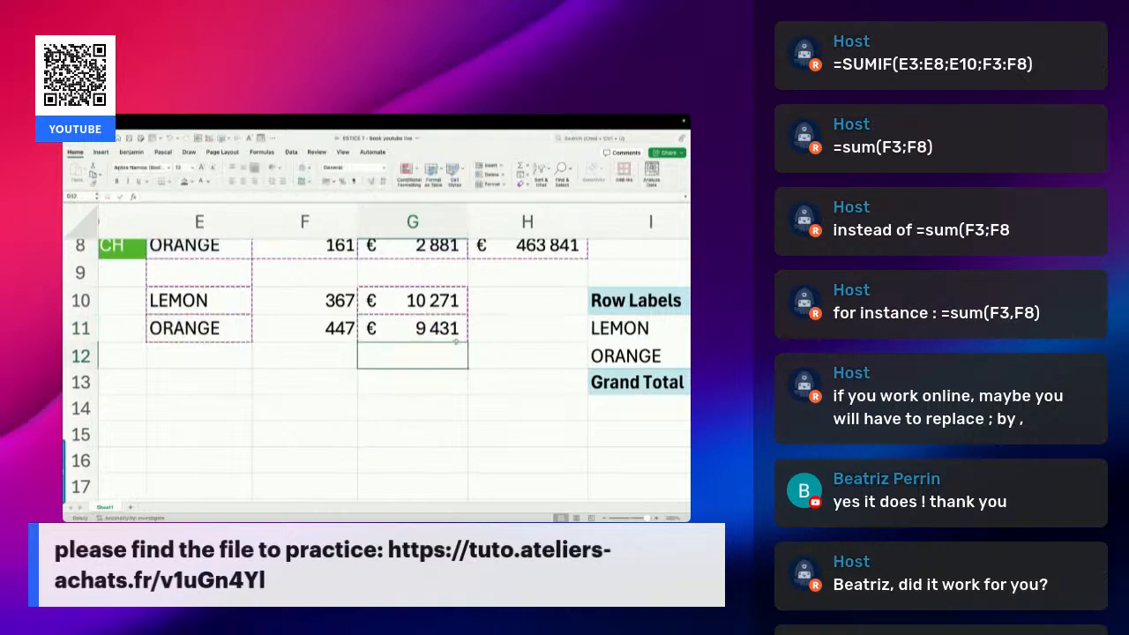
Compare the pivot table's quantity and turnover sums per fruit with the SUMIF results in F10:G11
left_click_drag(496, 500, 566, 498)
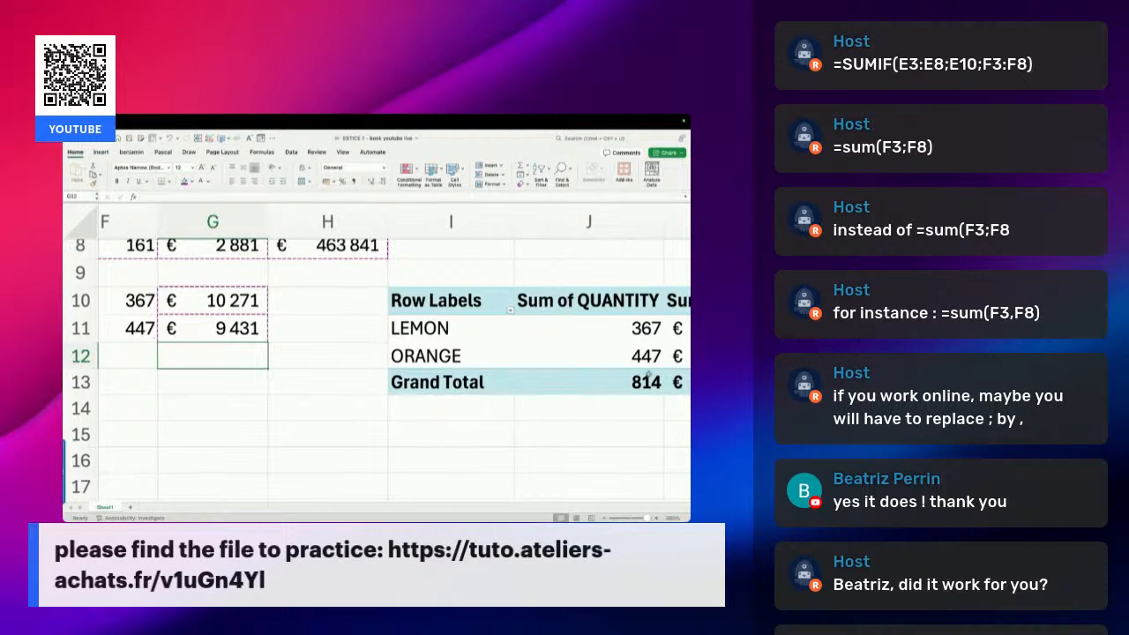
left_click_drag(655, 336, 649, 356)
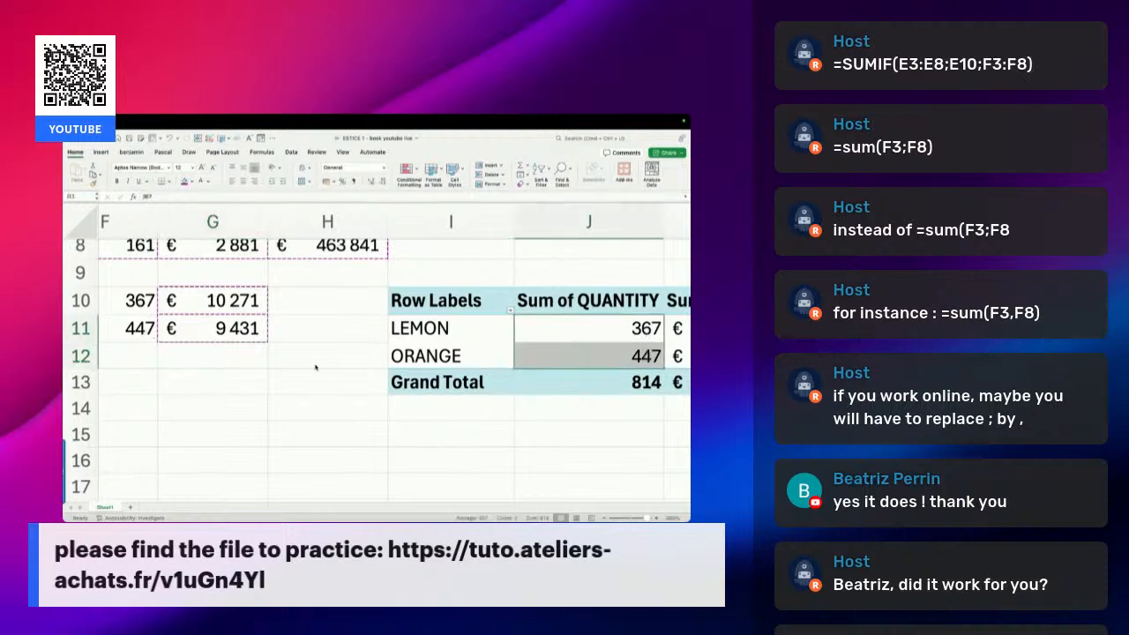
scroll(435, 499, "right", 1)
left_click_drag(435, 500, 518, 498)
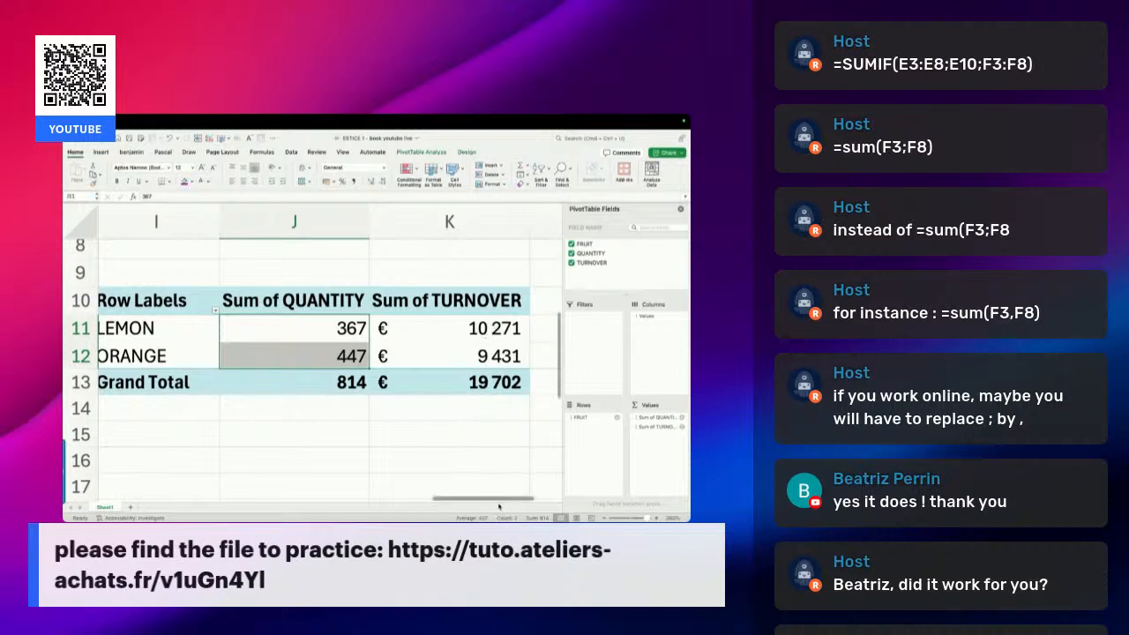
scroll(499, 504, "left", 5)
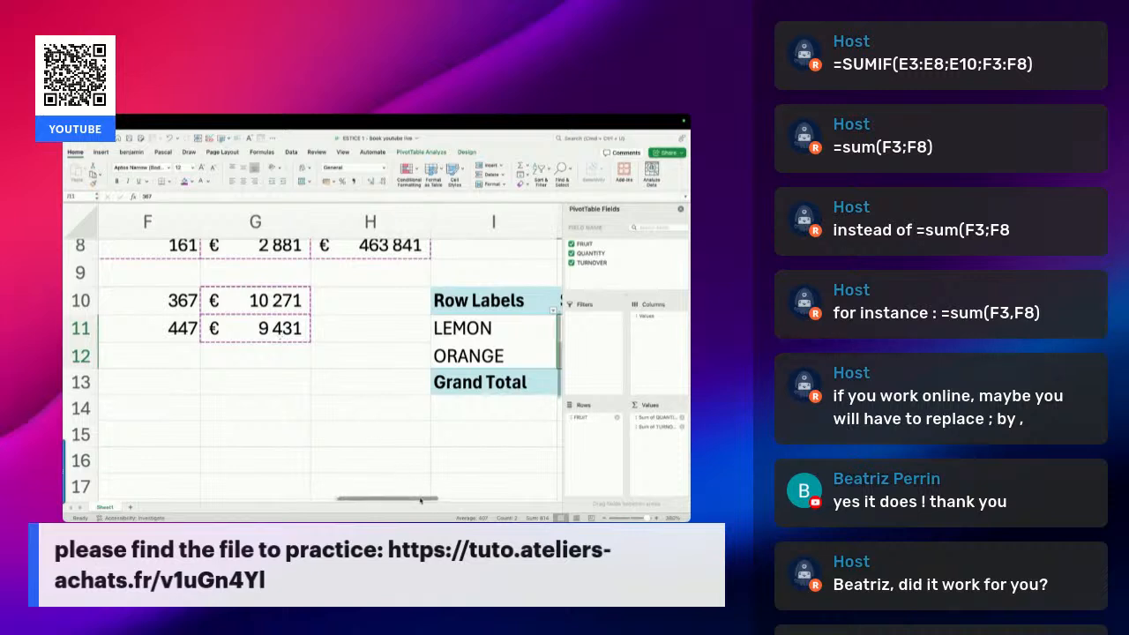
scroll(447, 500, "right", 2)
left_click_drag(447, 500, 519, 502)
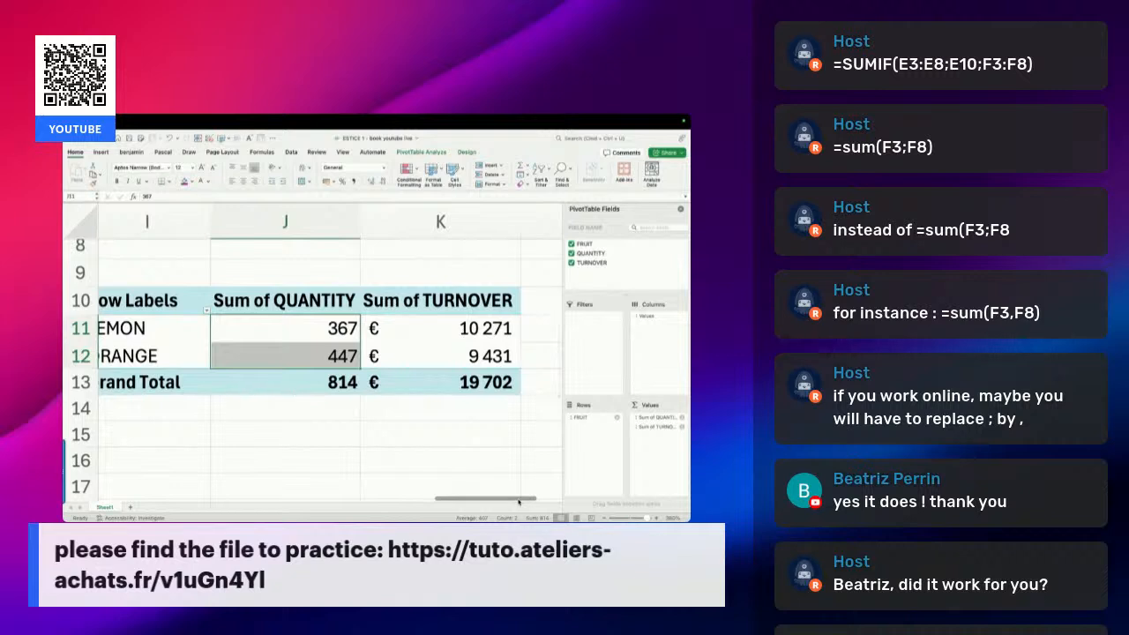
left_click(334, 330)
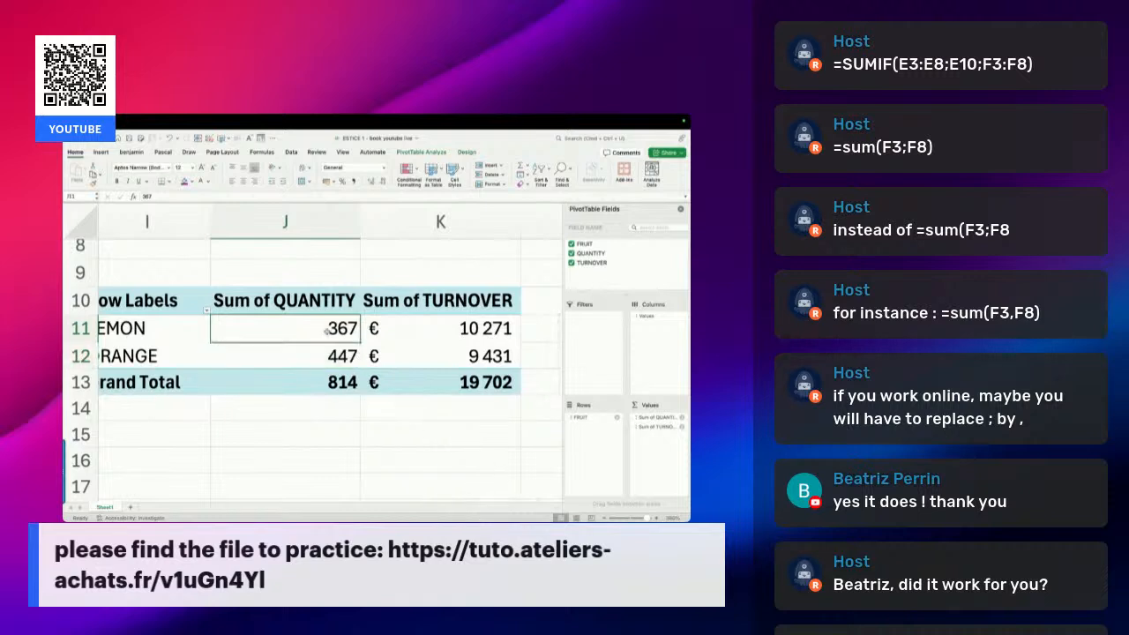
Summarize both the QUANTITY and TURNOVER values in the pivot table by Average
right_click(327, 331)
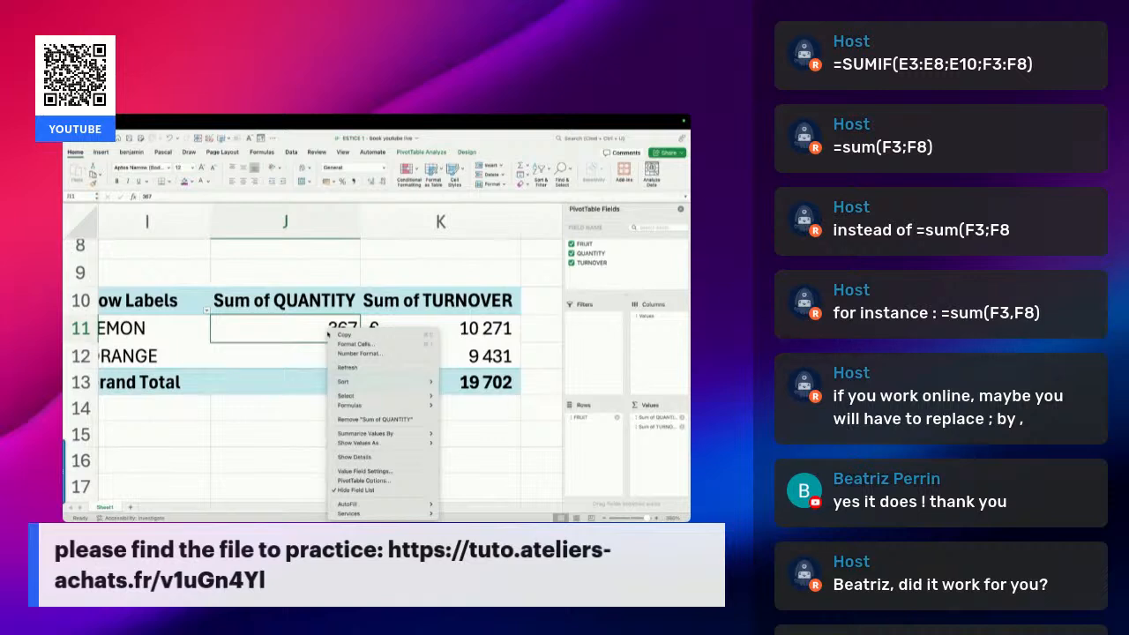
mouse_move(365, 433)
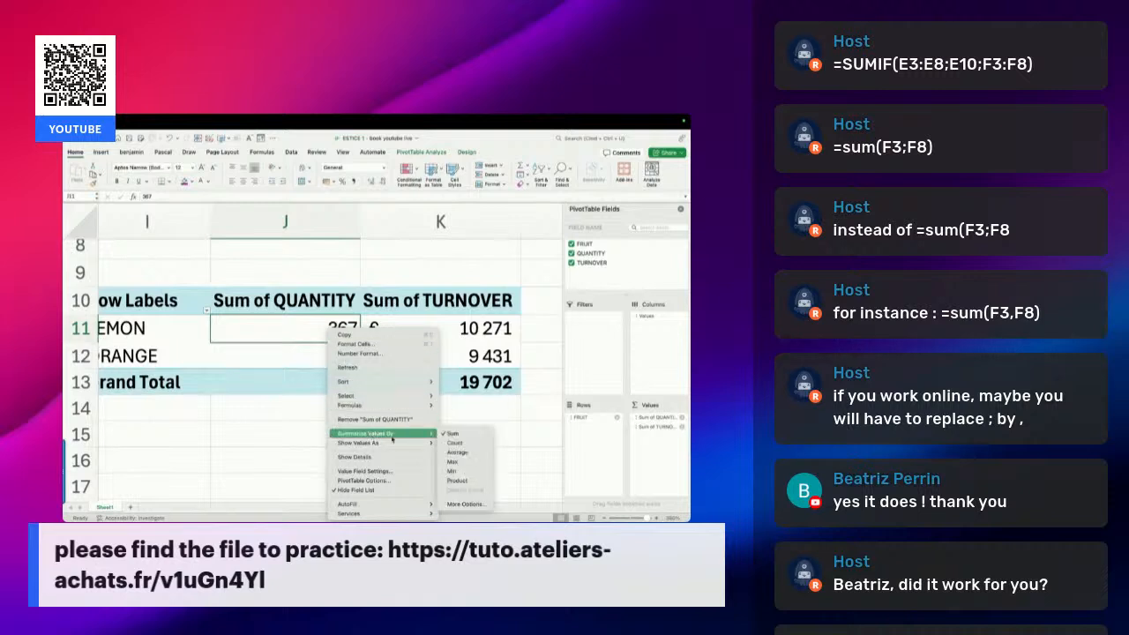
left_click(474, 453)
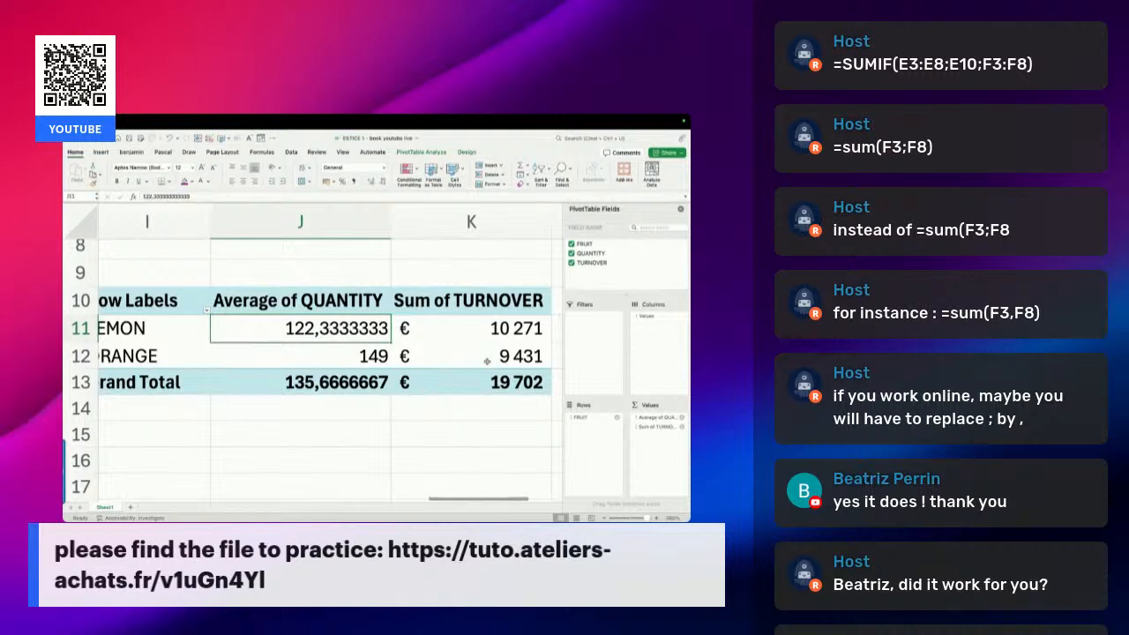
left_click(485, 329)
right_click(486, 332)
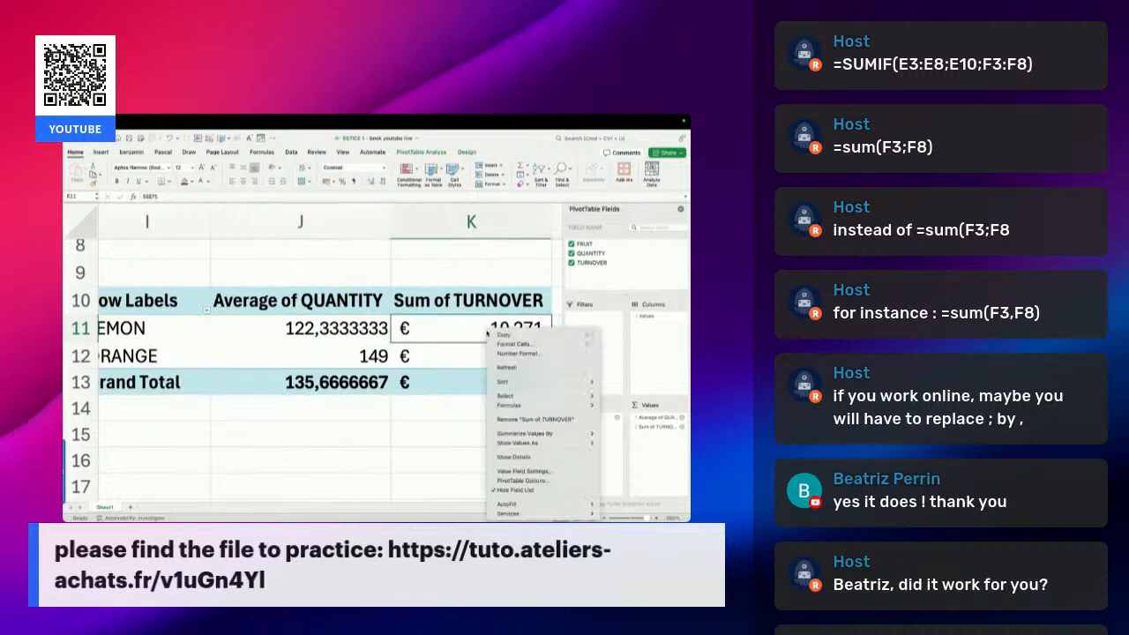
mouse_move(525, 435)
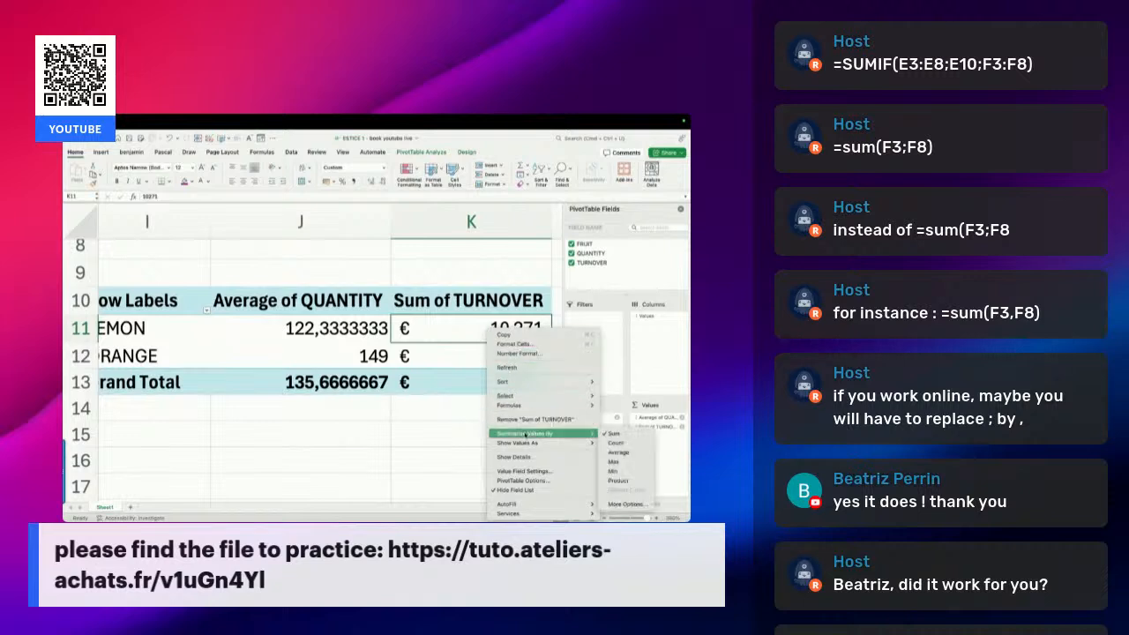
left_click(630, 453)
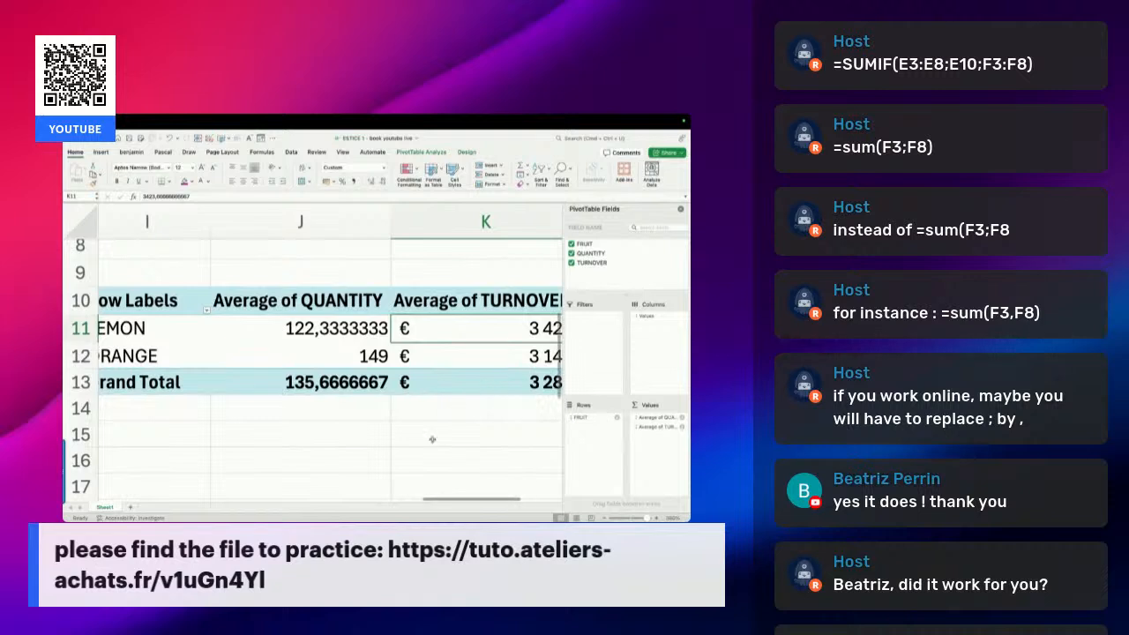
Review the PIVOT TABLE entry in the topic list and the pivot table's average quantity and turnover per fruit
scroll(443, 500, "left", 2)
left_click_drag(443, 500, 121, 498)
scroll(181, 403, "up", 3)
scroll(381, 451, "up", 5)
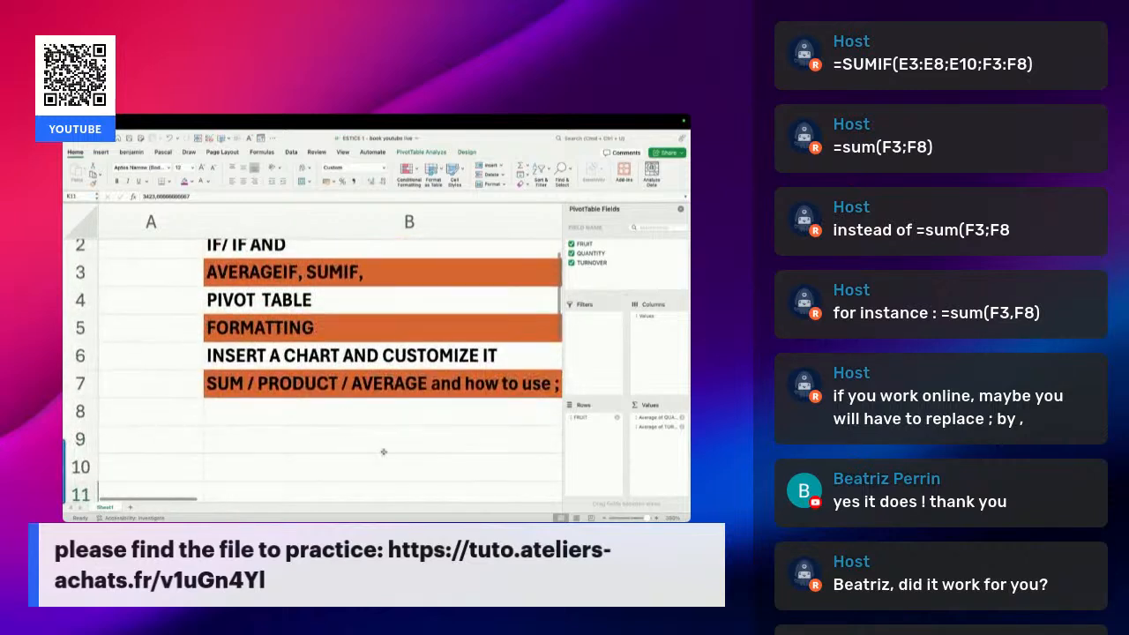
left_click(328, 337)
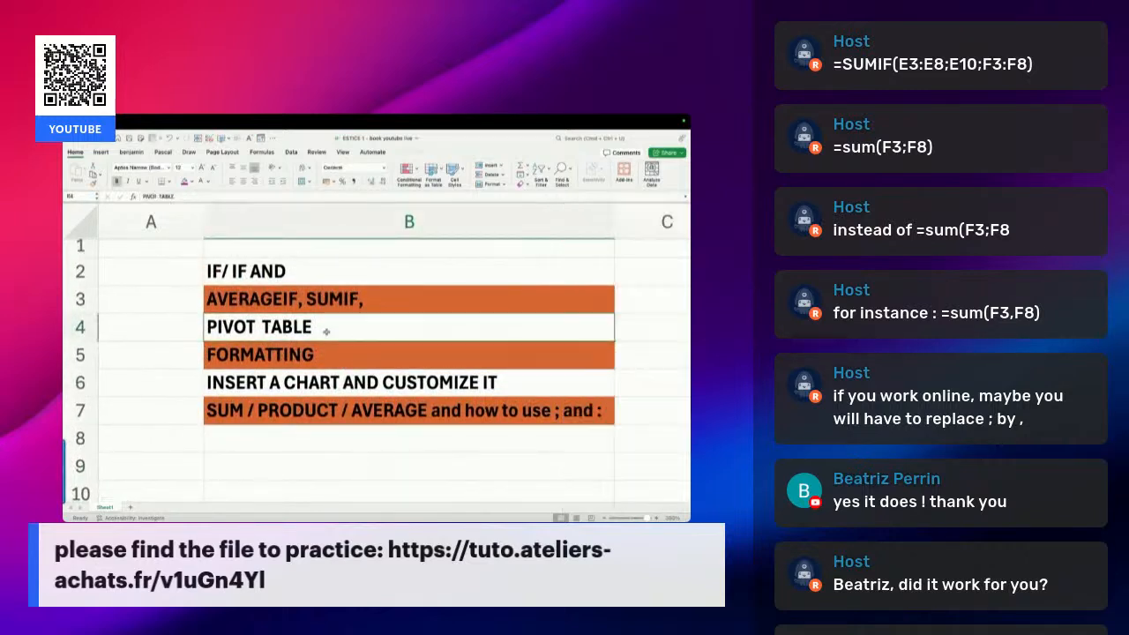
left_click_drag(204, 505, 547, 503)
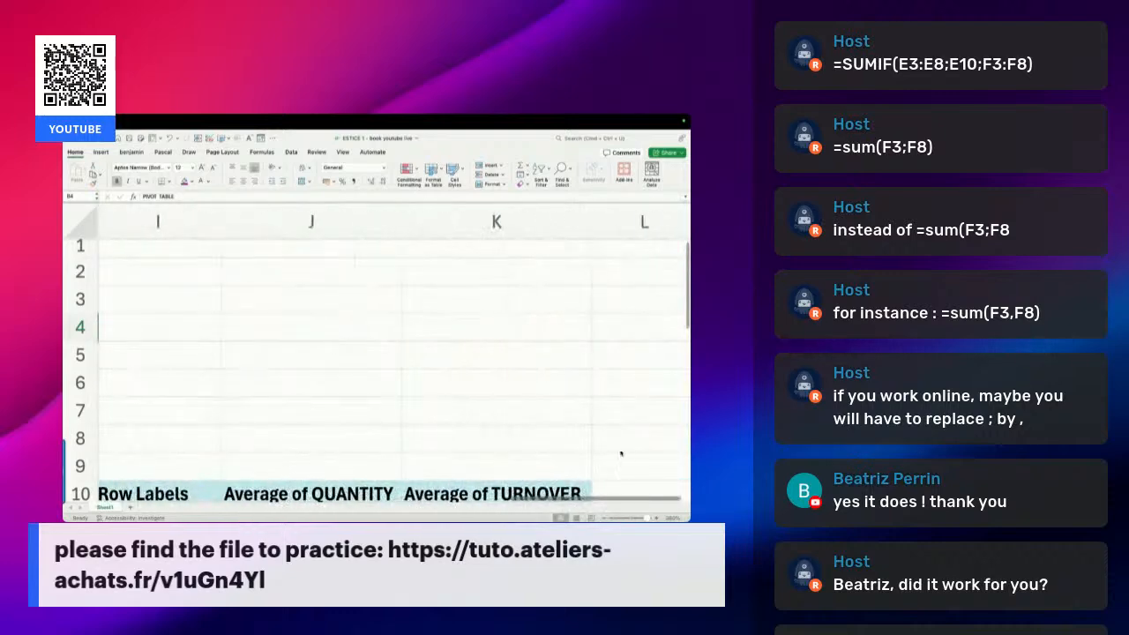
scroll(624, 421, "down", 3)
scroll(624, 421, "down", 1)
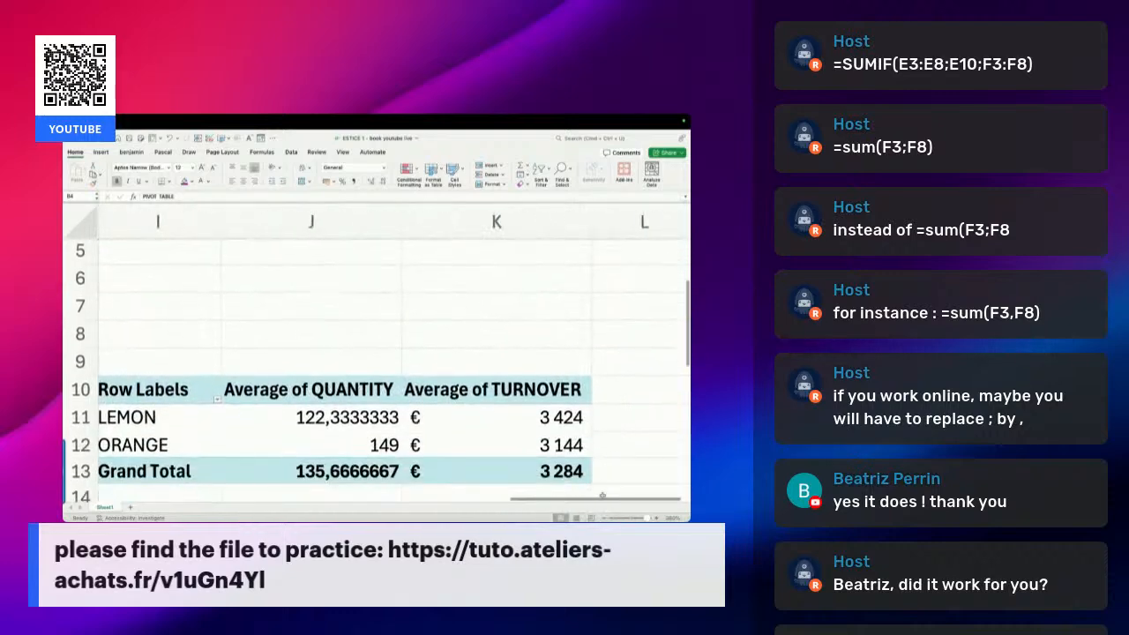
Rename the pivot table's Row Labels header in I10 as FRUIT
left_click_drag(598, 503, 549, 504)
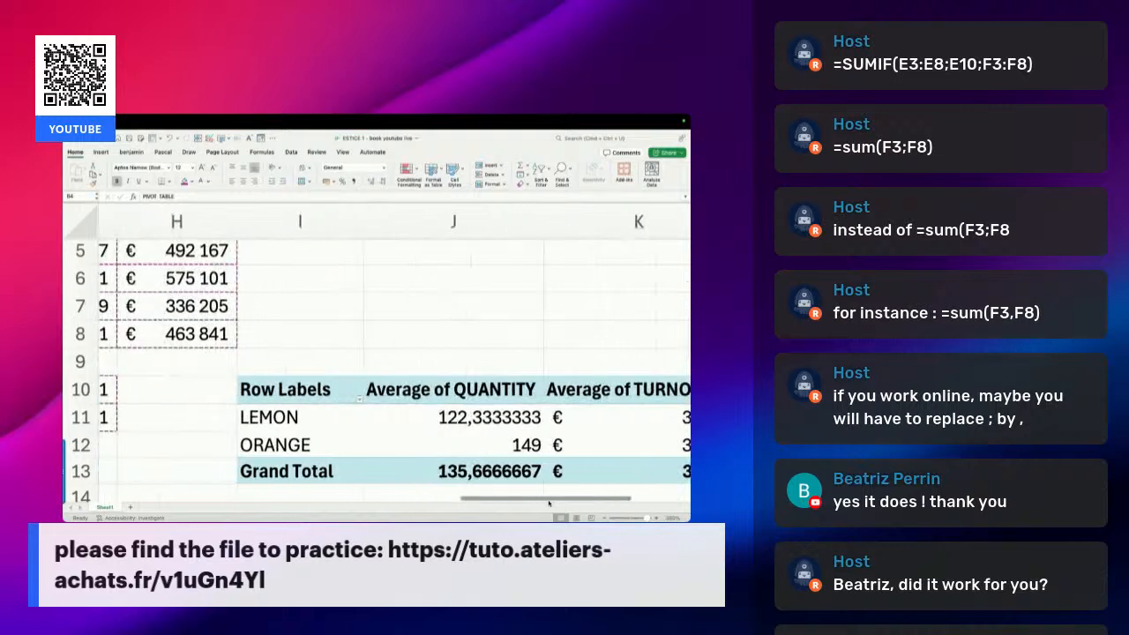
left_click(305, 389)
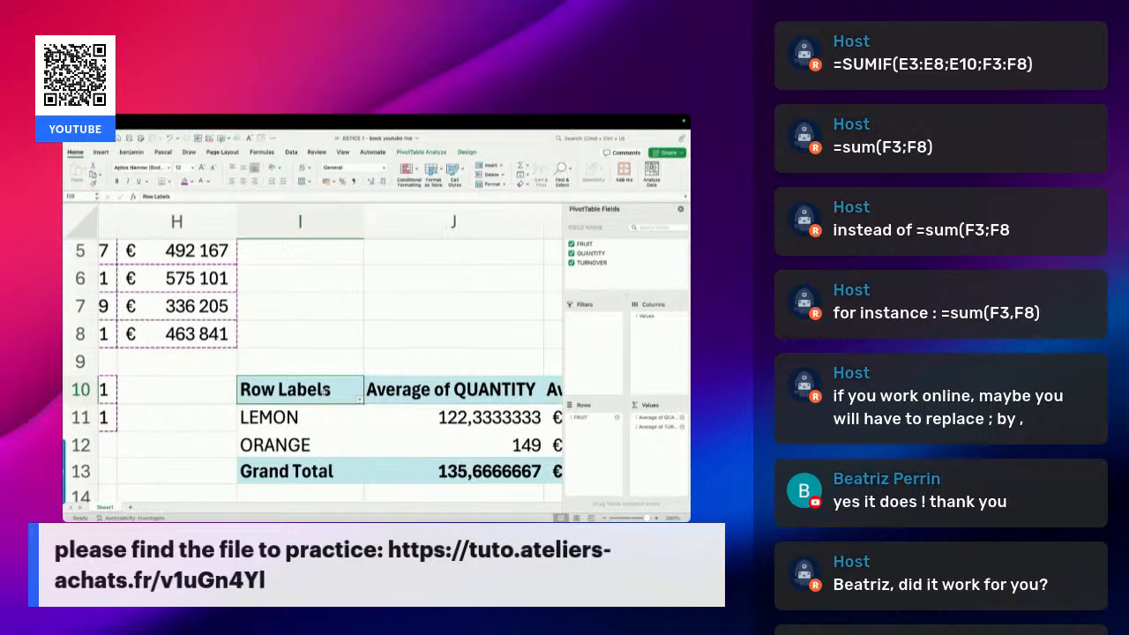
double_click(340, 391)
key("super+a")
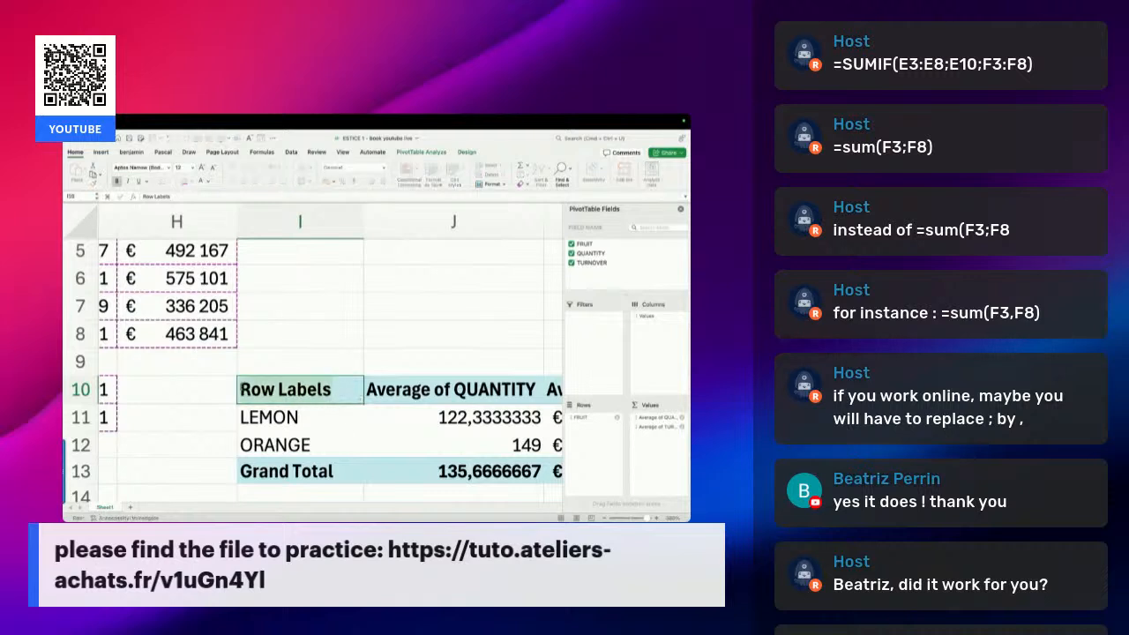
type("FRUIT")
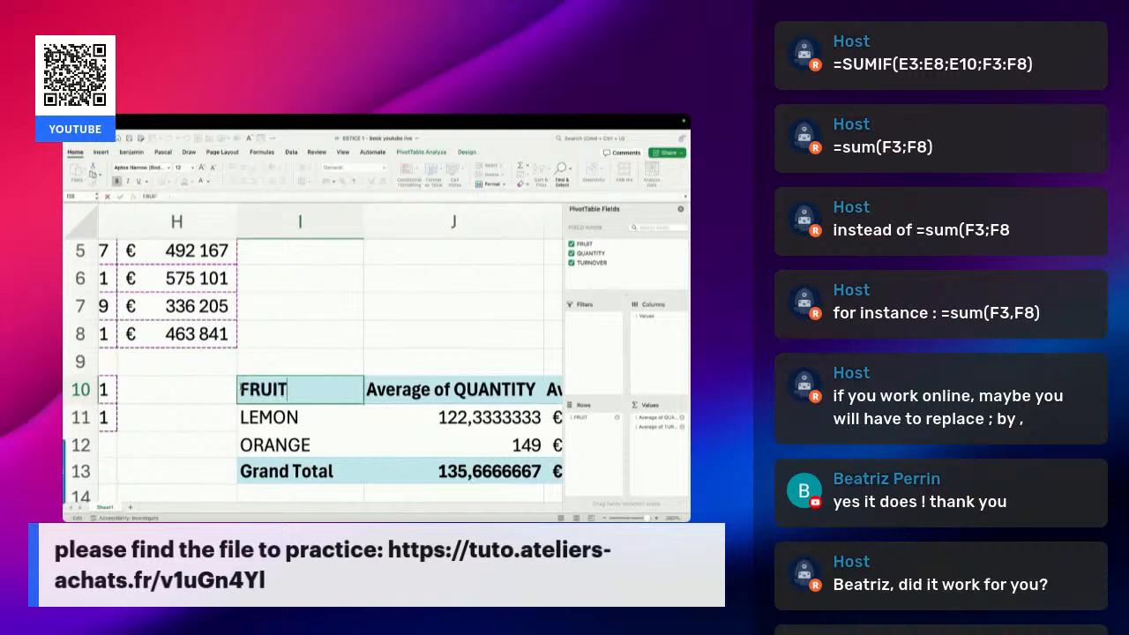
key("Return")
key("Right")
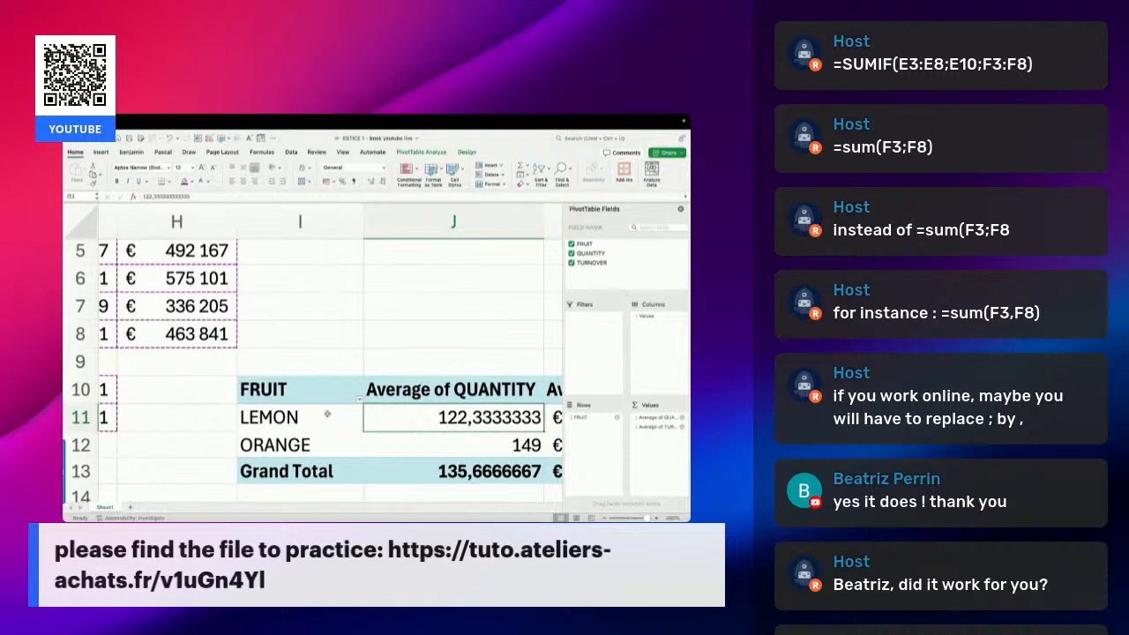
Try to rename the pivot table's Average of QUANTITY field as QUANTITY, and close its field settings without saving
left_click(446, 397)
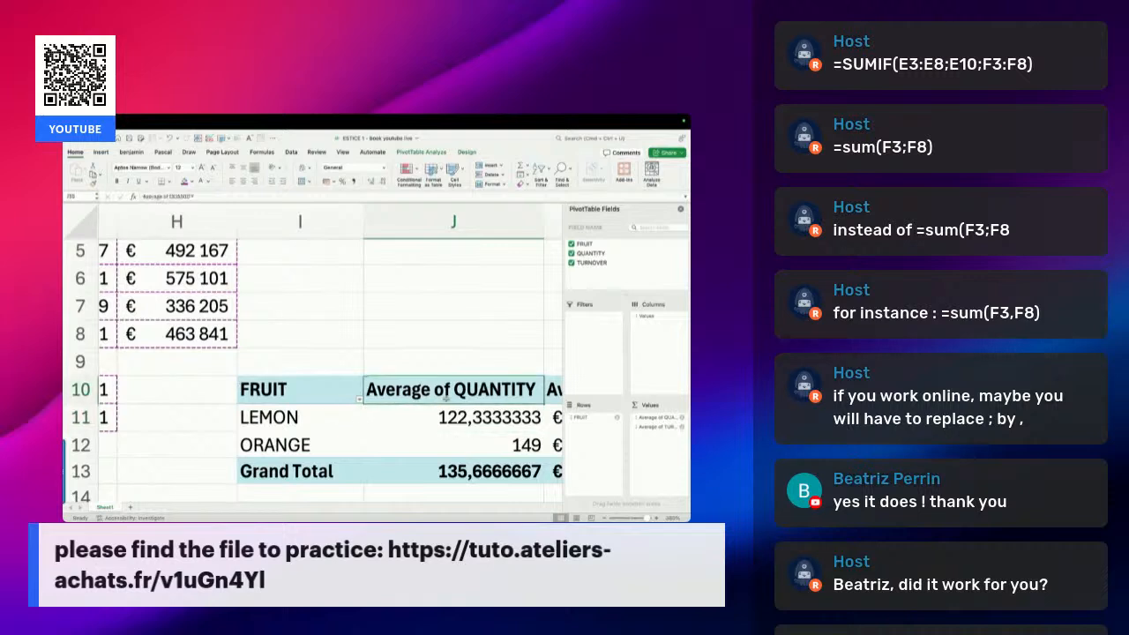
double_click(447, 398)
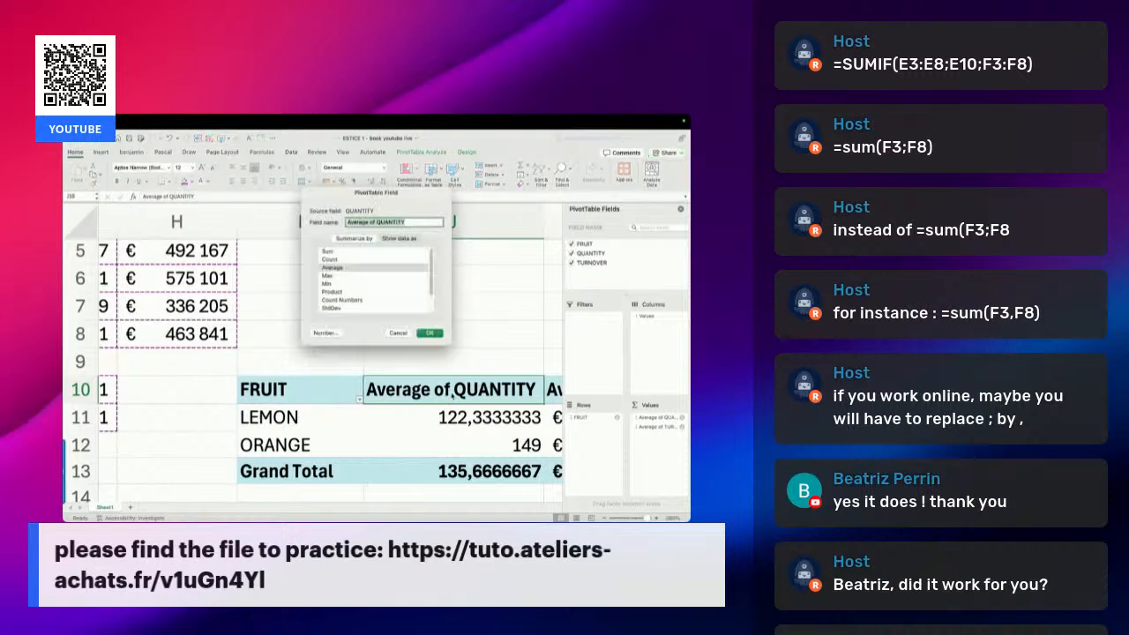
left_click_drag(379, 222, 331, 226)
key("BackSpace")
key("Return")
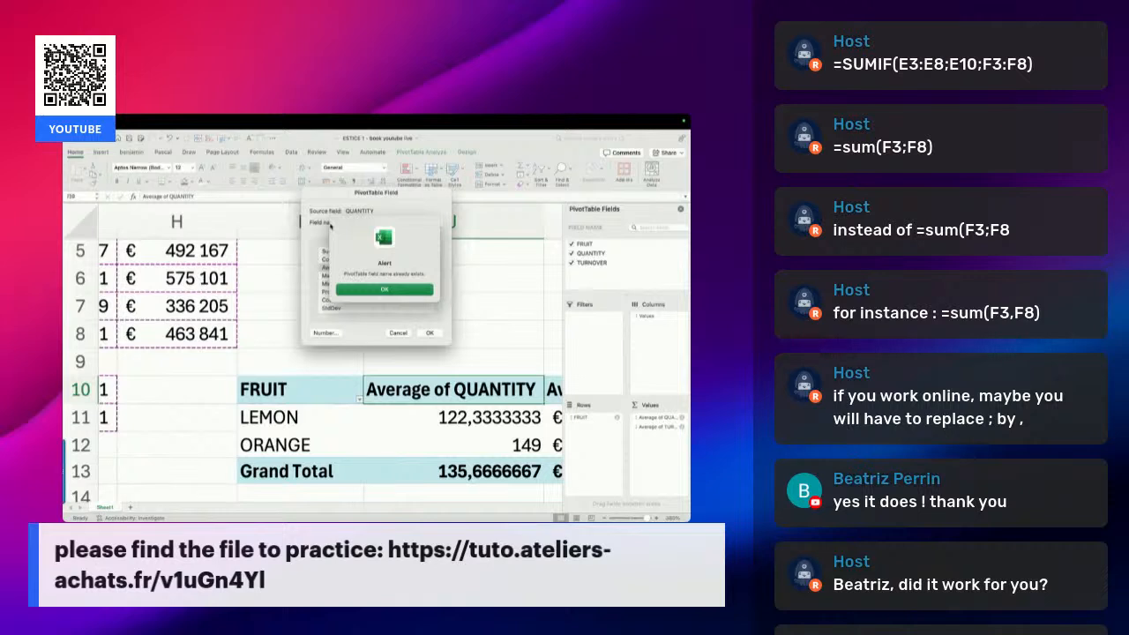
left_click(368, 290)
left_click(380, 222)
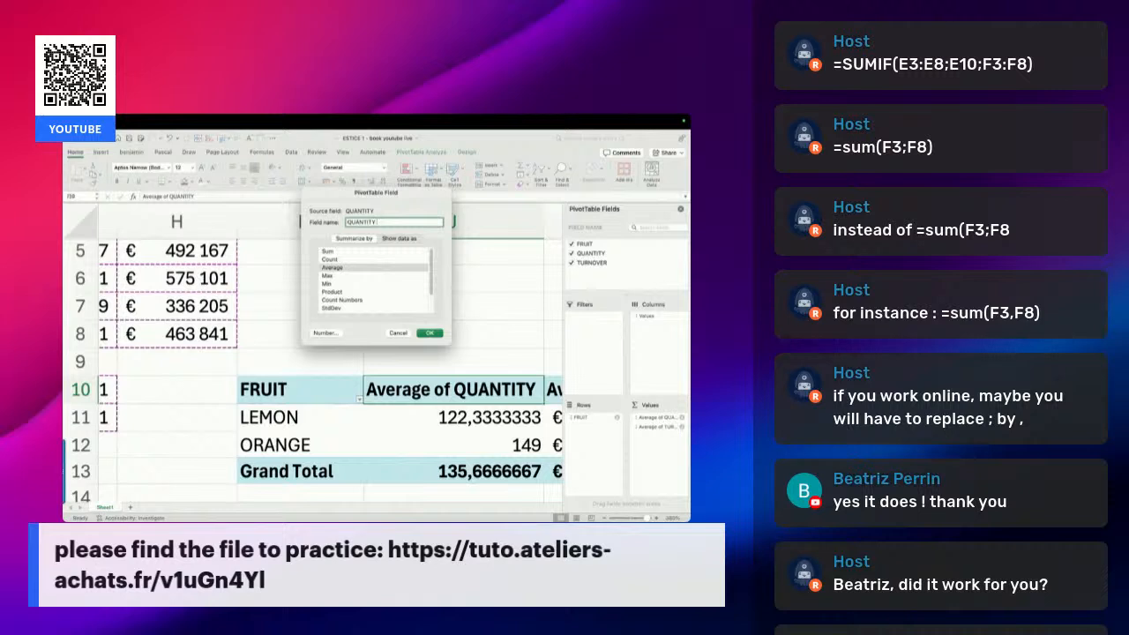
left_click(402, 335)
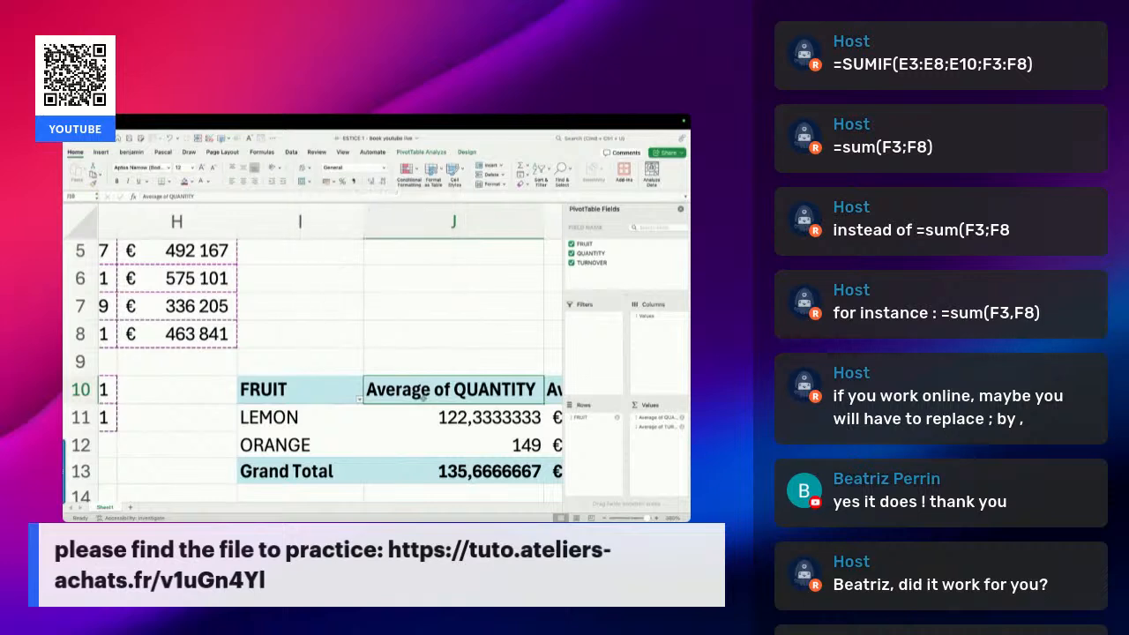
Summarize both the QUANTITY and TURNOVER values in the pivot table by Sum
left_click_drag(414, 500, 461, 492)
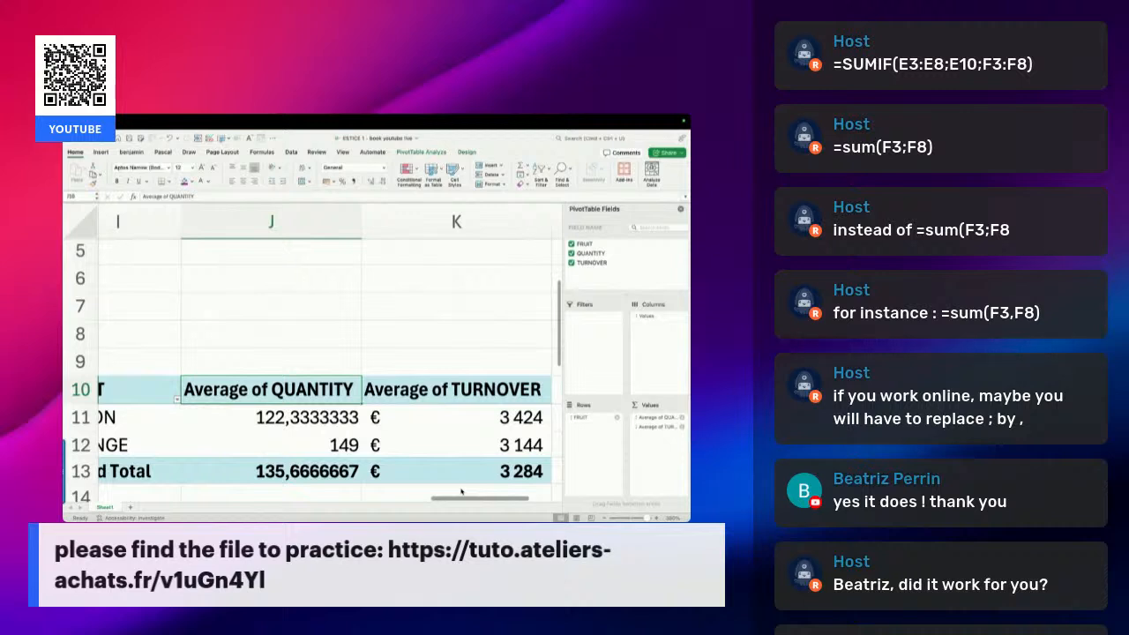
right_click(308, 416)
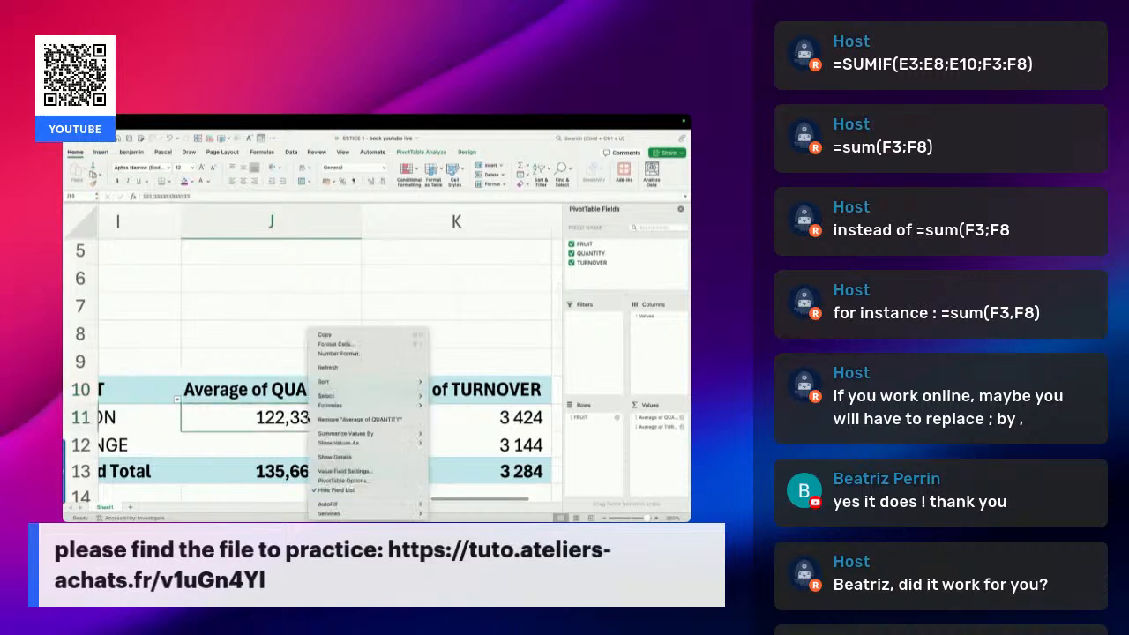
mouse_move(345, 433)
left_click(443, 435)
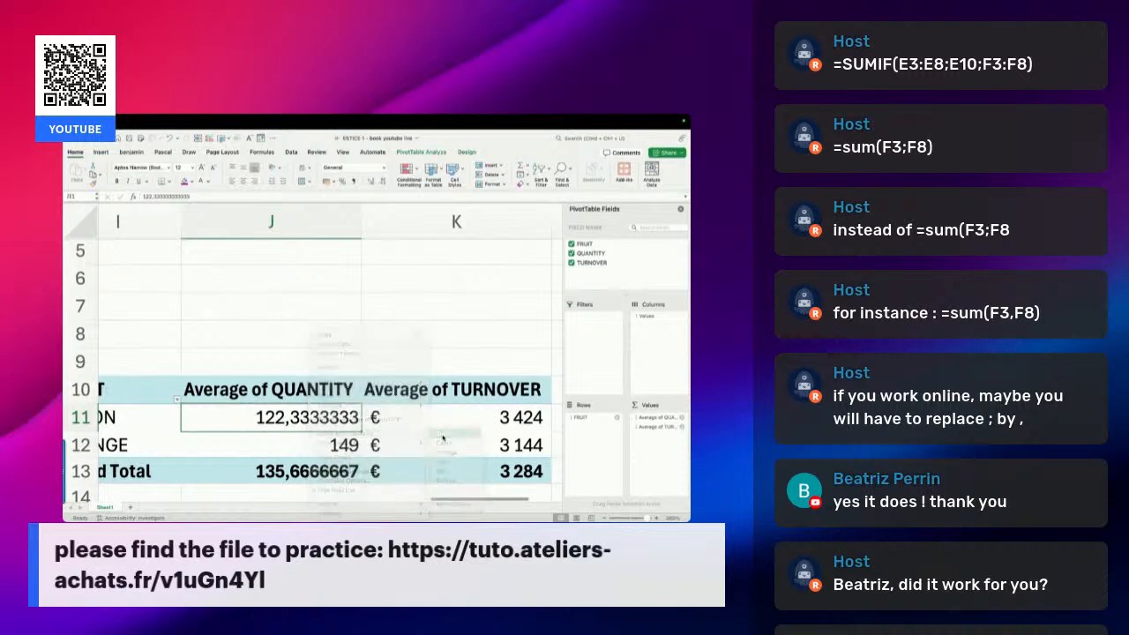
left_click(450, 419)
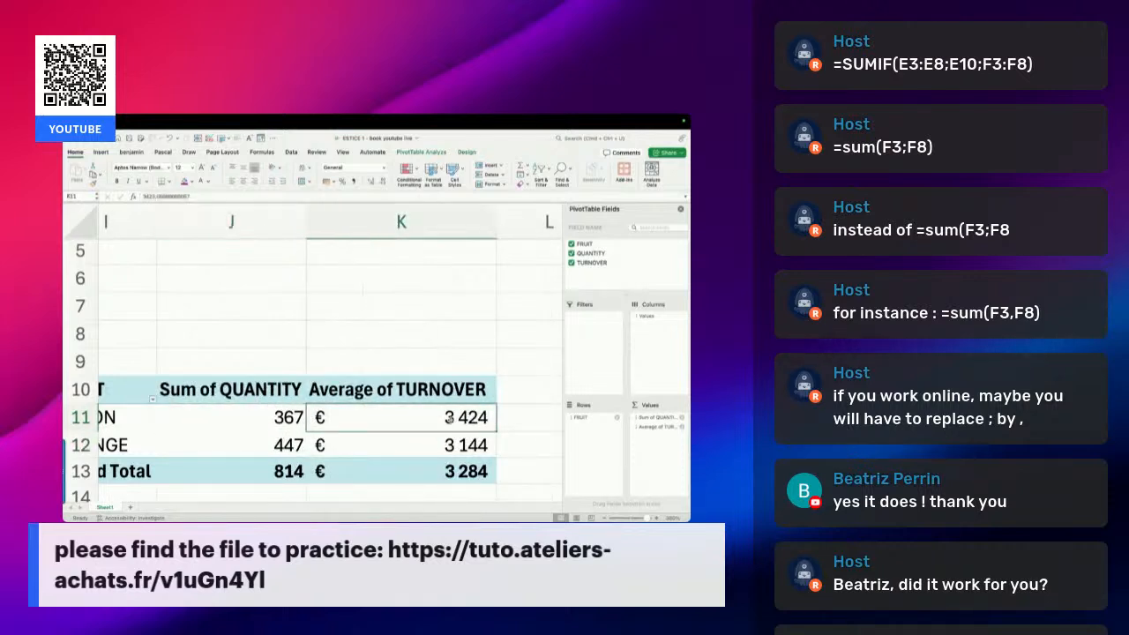
right_click(448, 420)
mouse_move(472, 434)
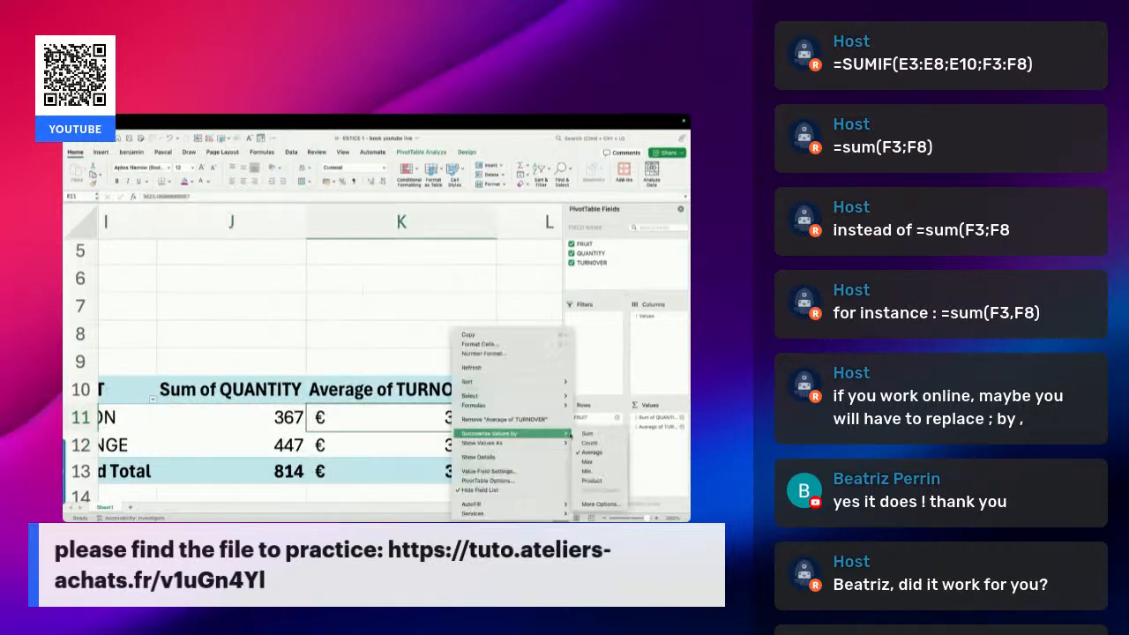
left_click(588, 434)
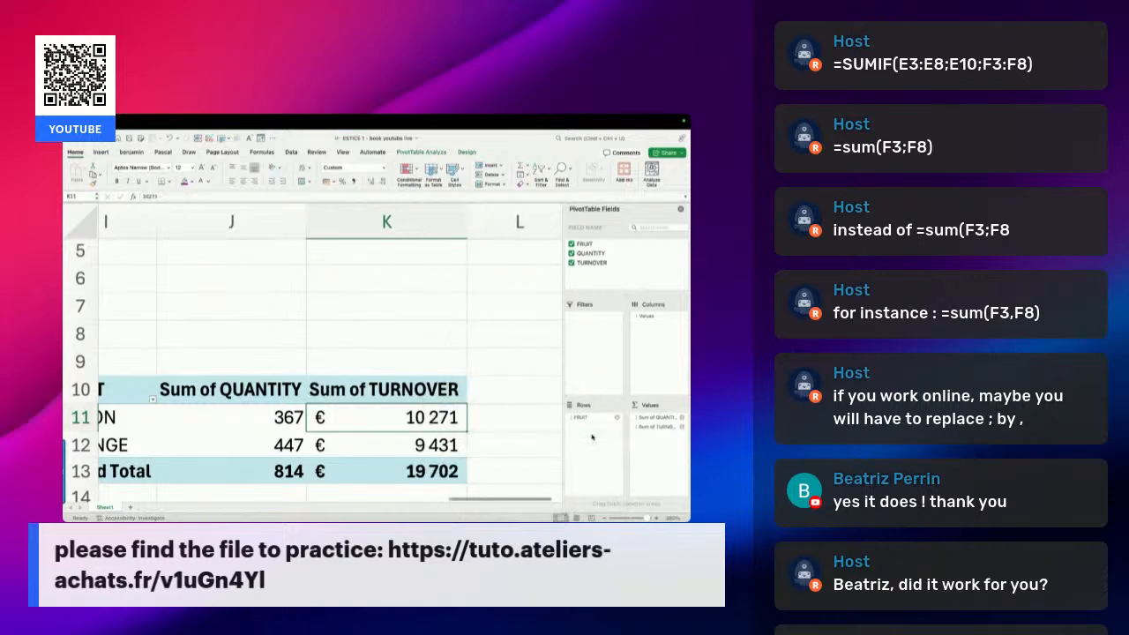
Copy the orange formatting of the AVERAGEIF, SUMIF topic in B3 to the PIVOT TABLE topic in B4
left_click_drag(533, 501, 210, 503)
scroll(230, 411, "up", 3)
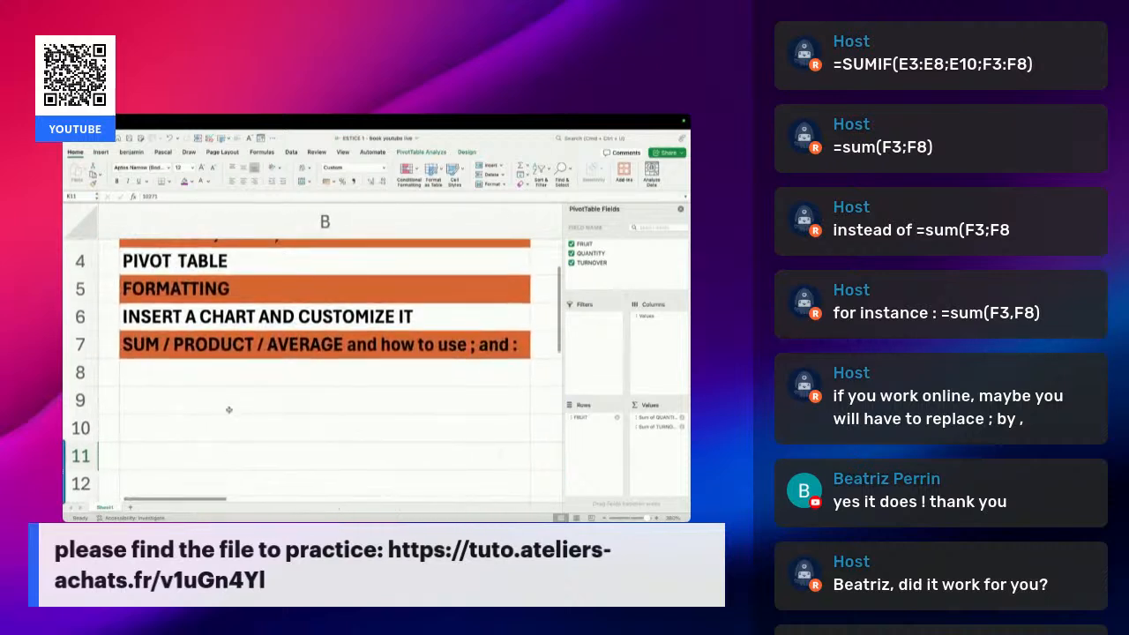
left_click(217, 300)
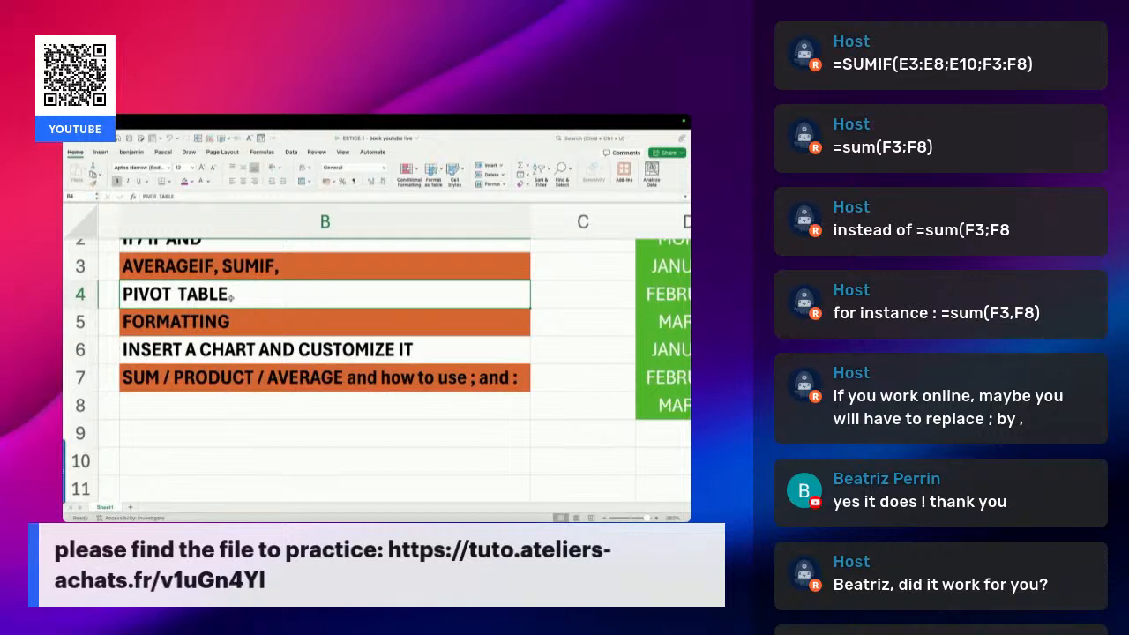
scroll(282, 318, "up", 2)
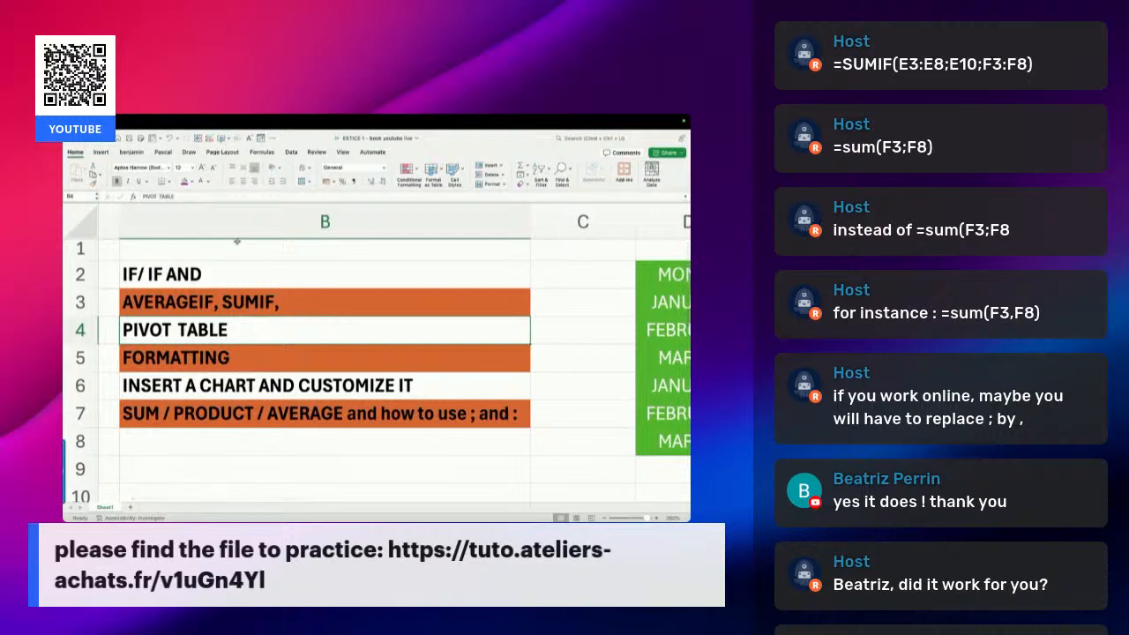
left_click(162, 298)
left_click(92, 181)
left_click(197, 330)
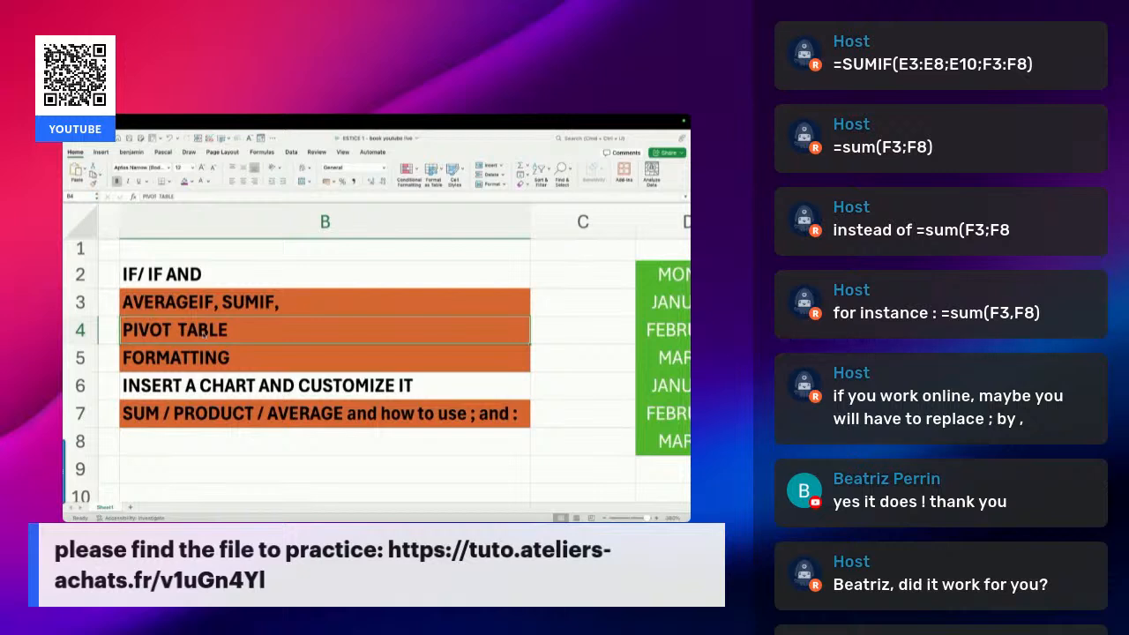
Select the LEMON cell I11 in the pivot table and bring up the commands for inserting a chart
left_click(214, 386)
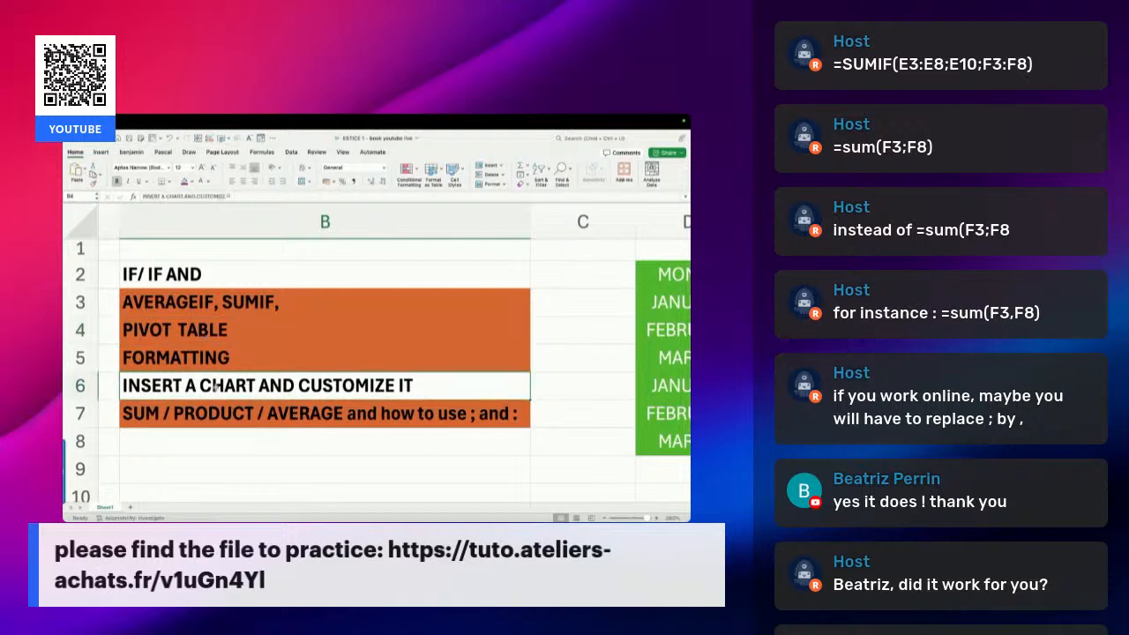
key("Right")
key("Right")
key("Right")
key("Right")
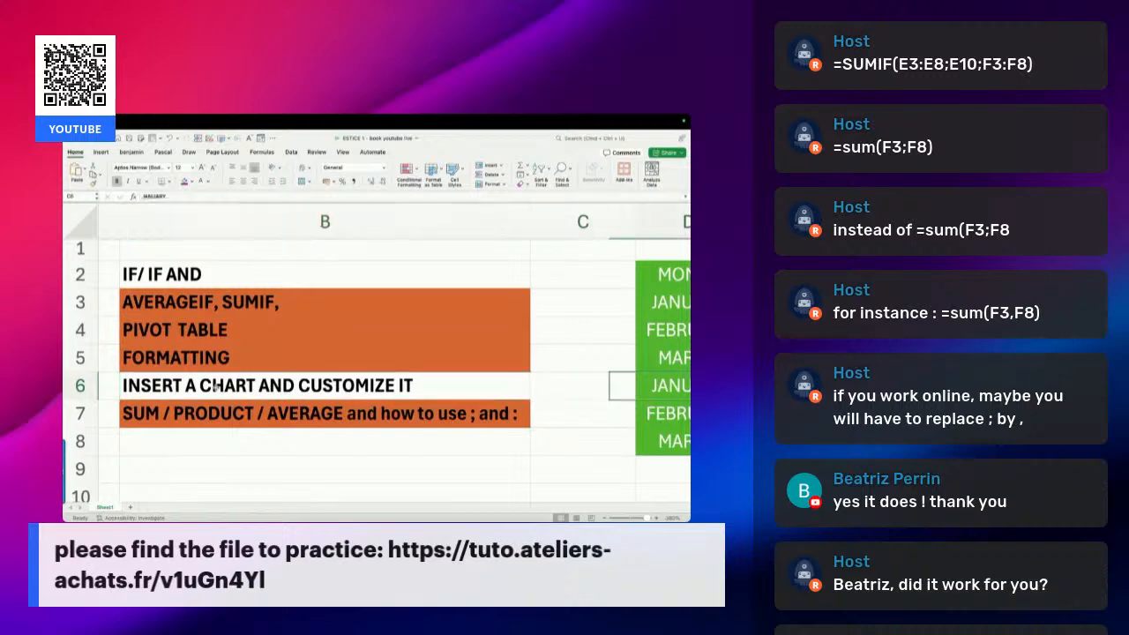
key("Right")
key("Right")
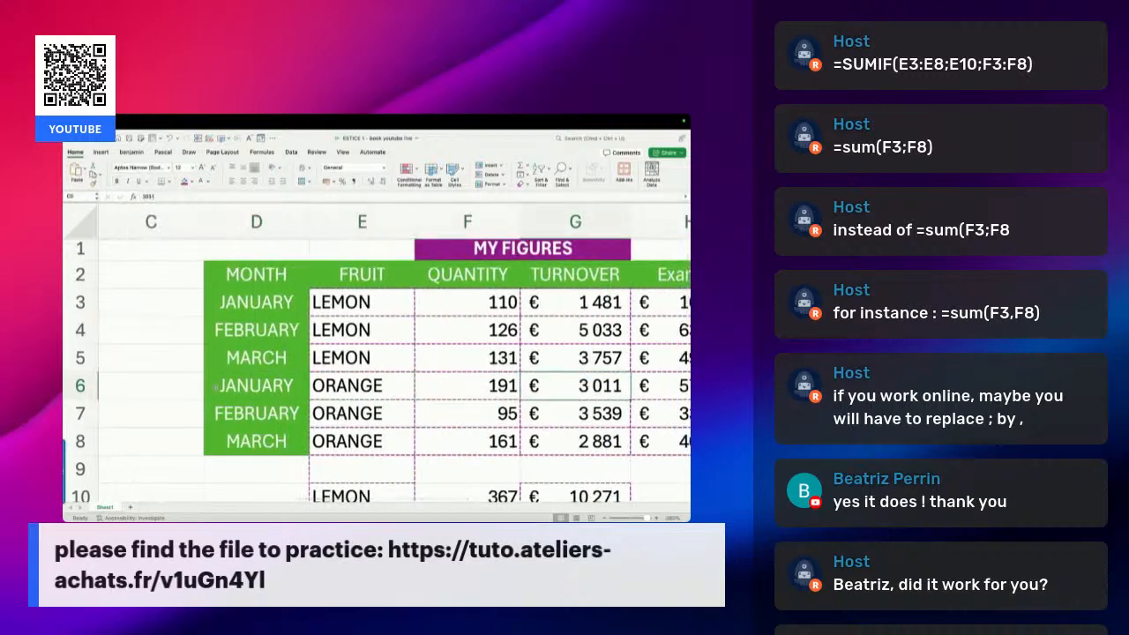
key("Down")
key("Down")
key("Down")
key("Down")
key("Down")
key("Down")
key("Down")
key("Down")
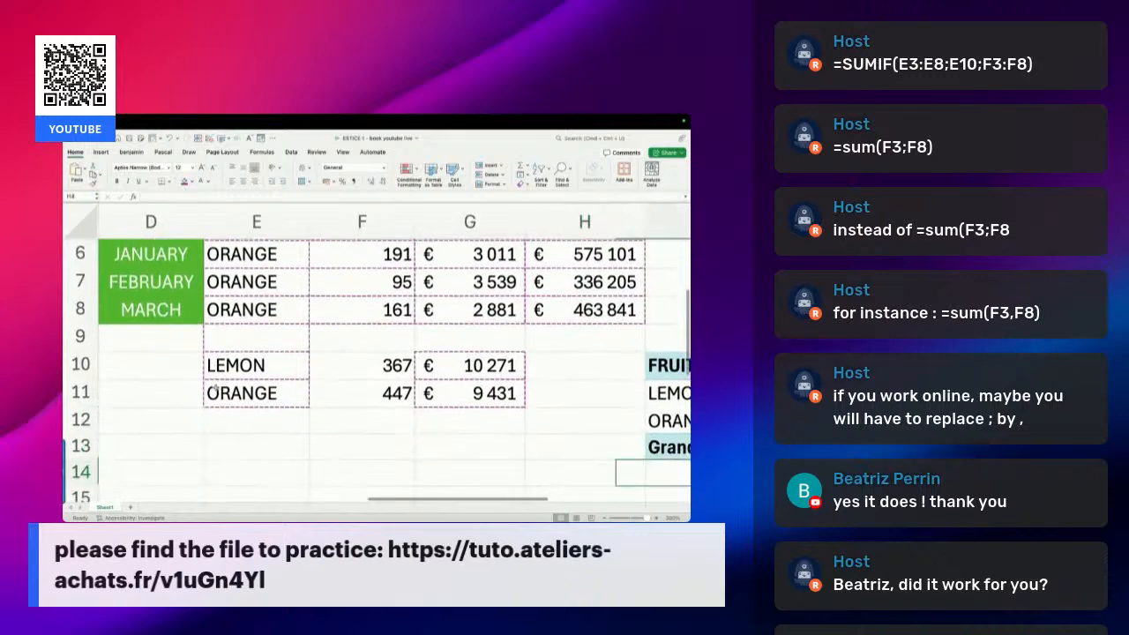
key("Right")
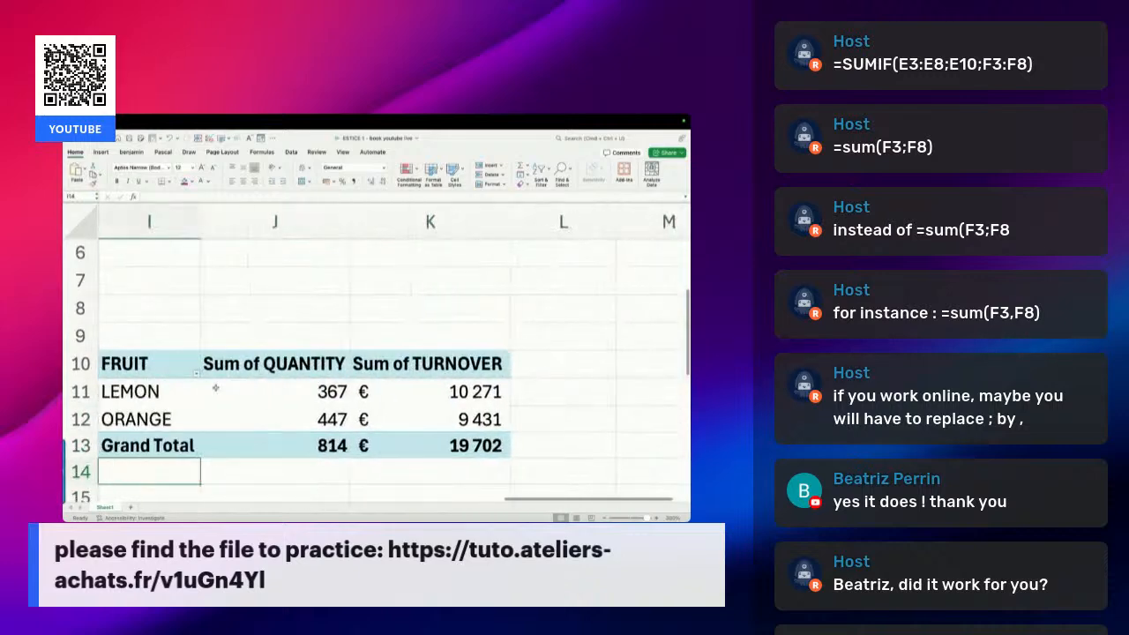
key("Up")
key("Up")
key("Up")
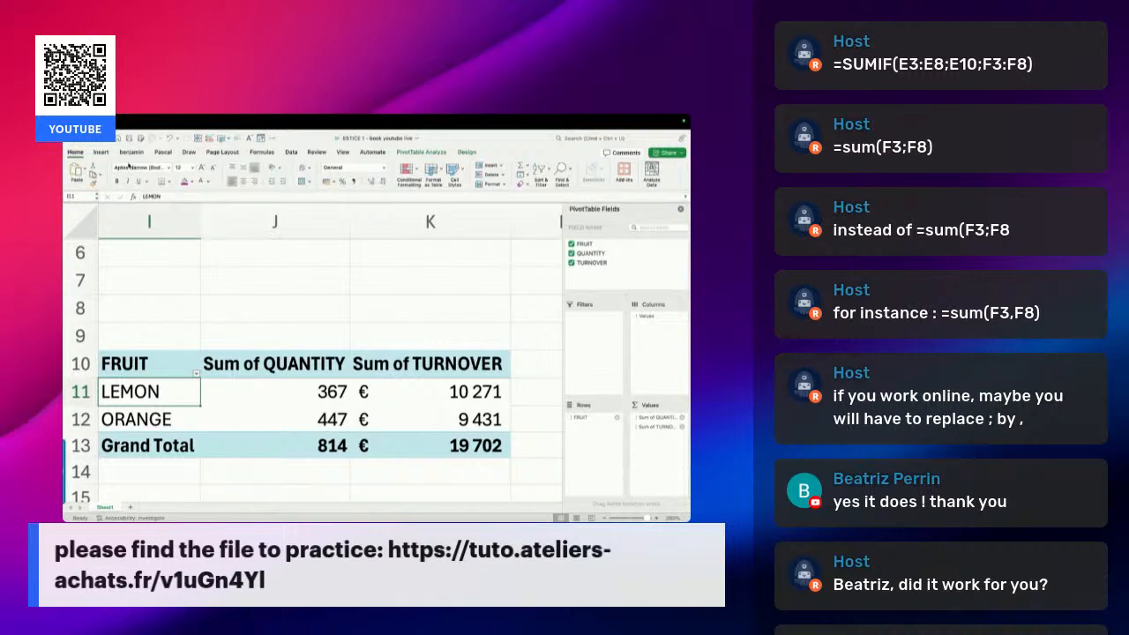
left_click(102, 153)
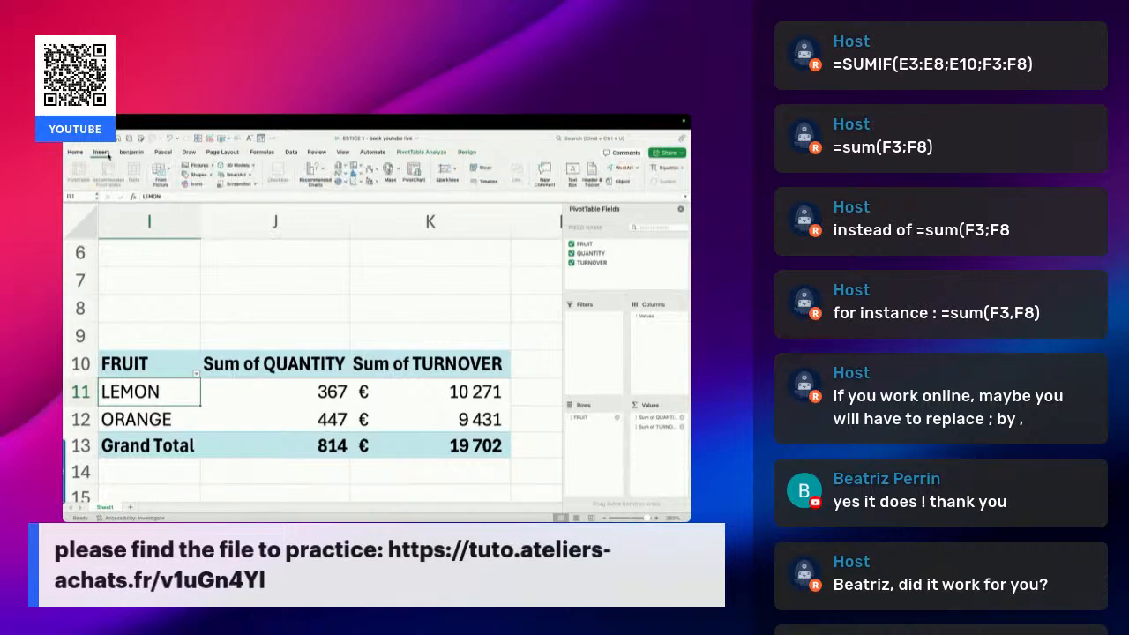
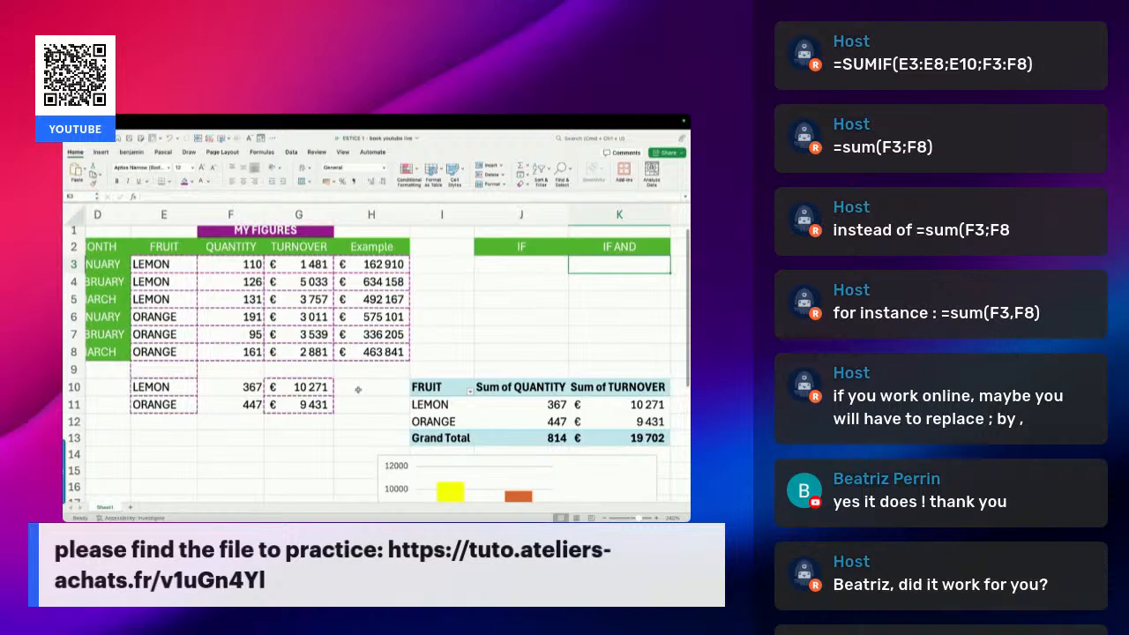
Enter the formula =if(G3<5000;"not enough";"wonderful") in J3 under the IF header
left_click(521, 269)
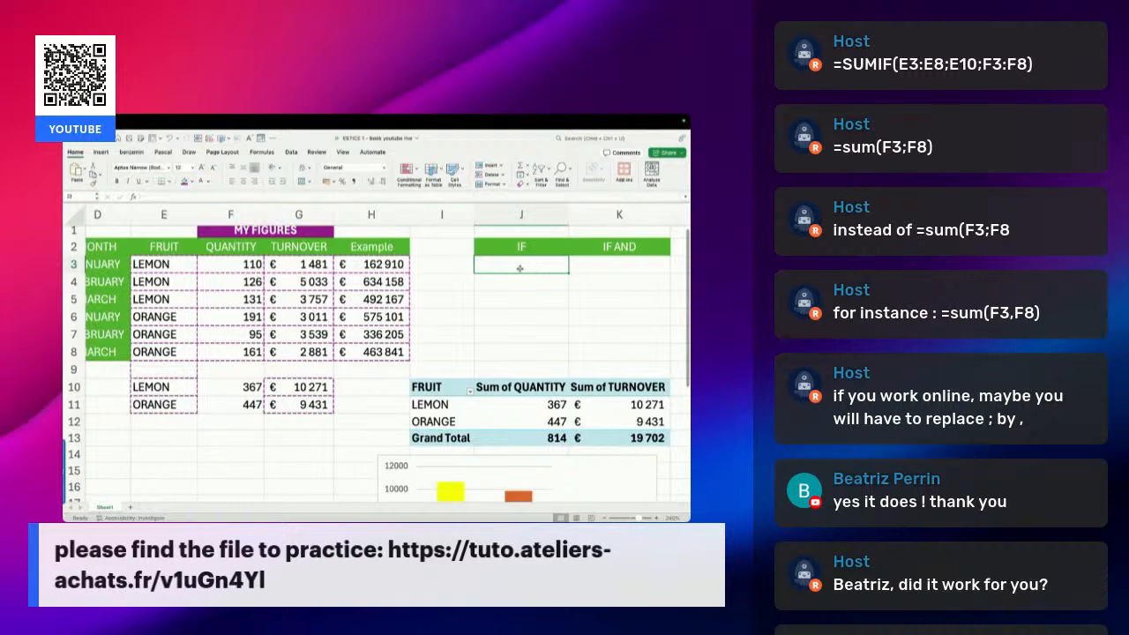
type("=if(")
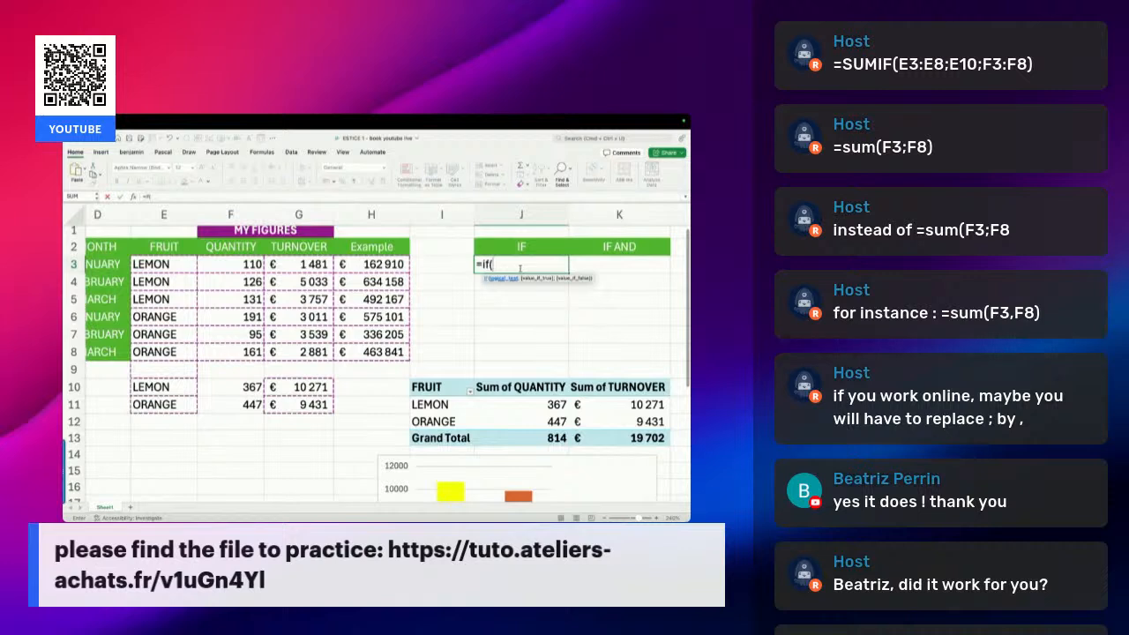
left_click(313, 268)
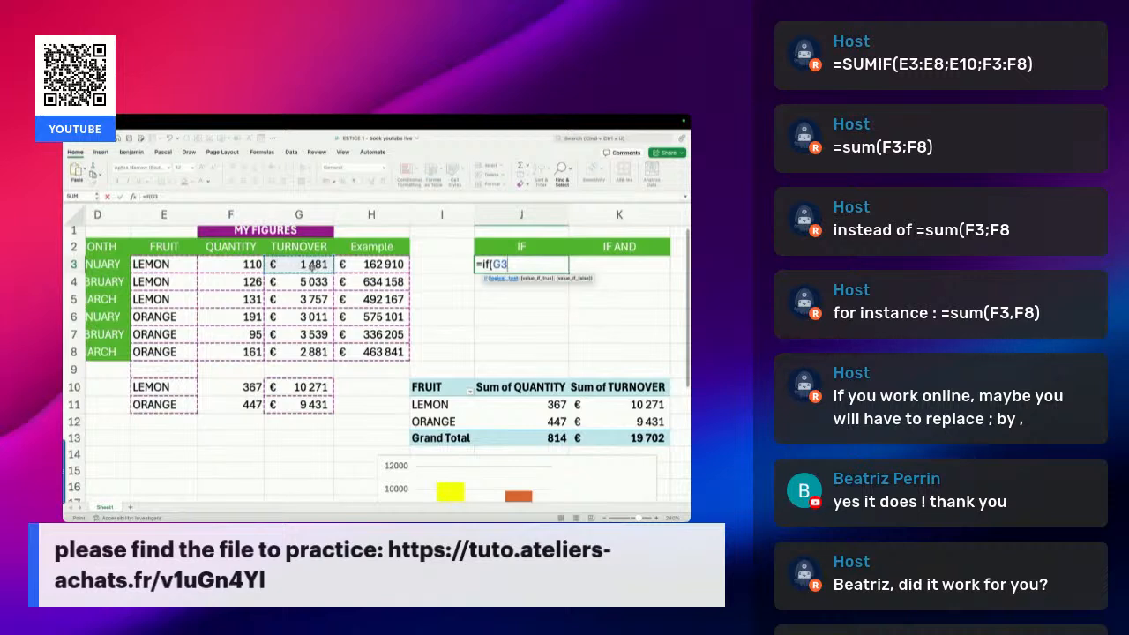
type("<5000")
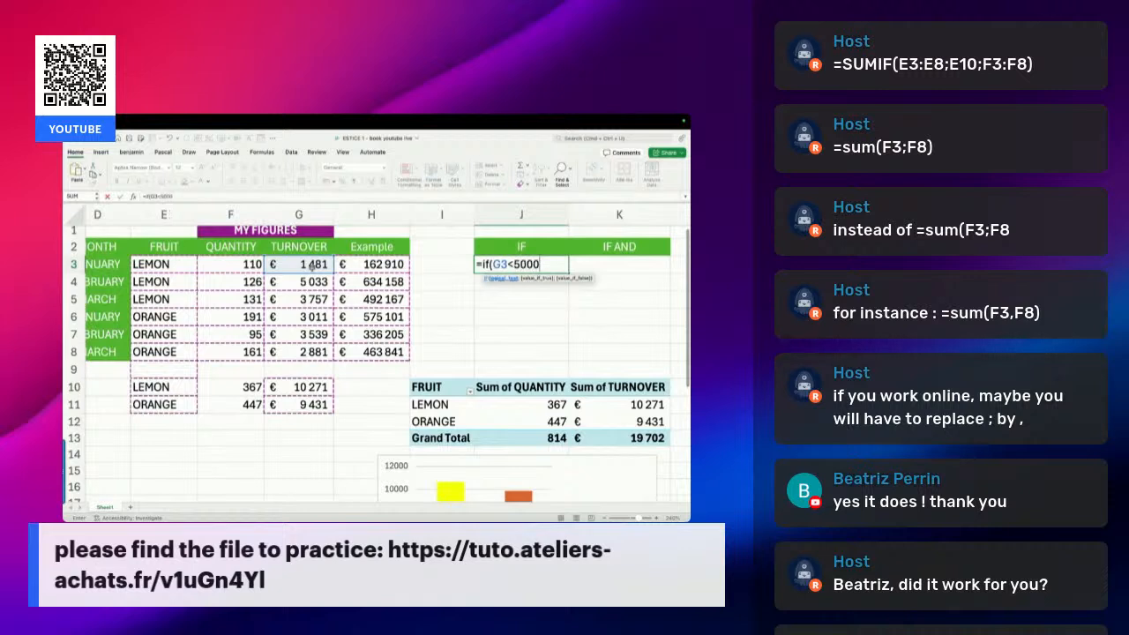
type(";")
type("\"not enough\";")
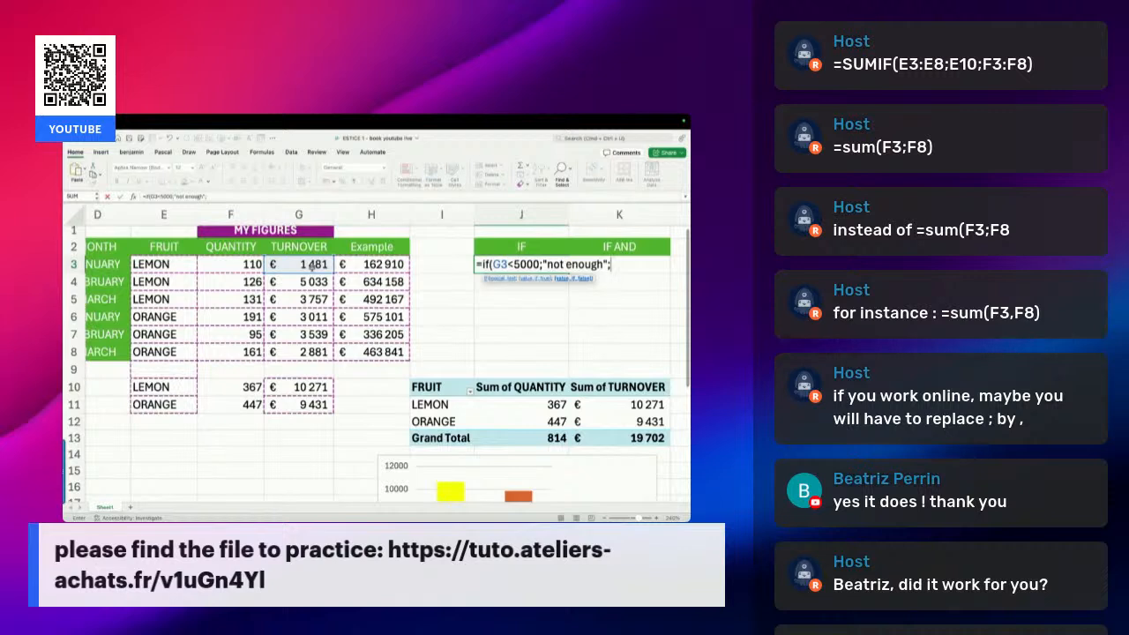
type("\"wonderful\")")
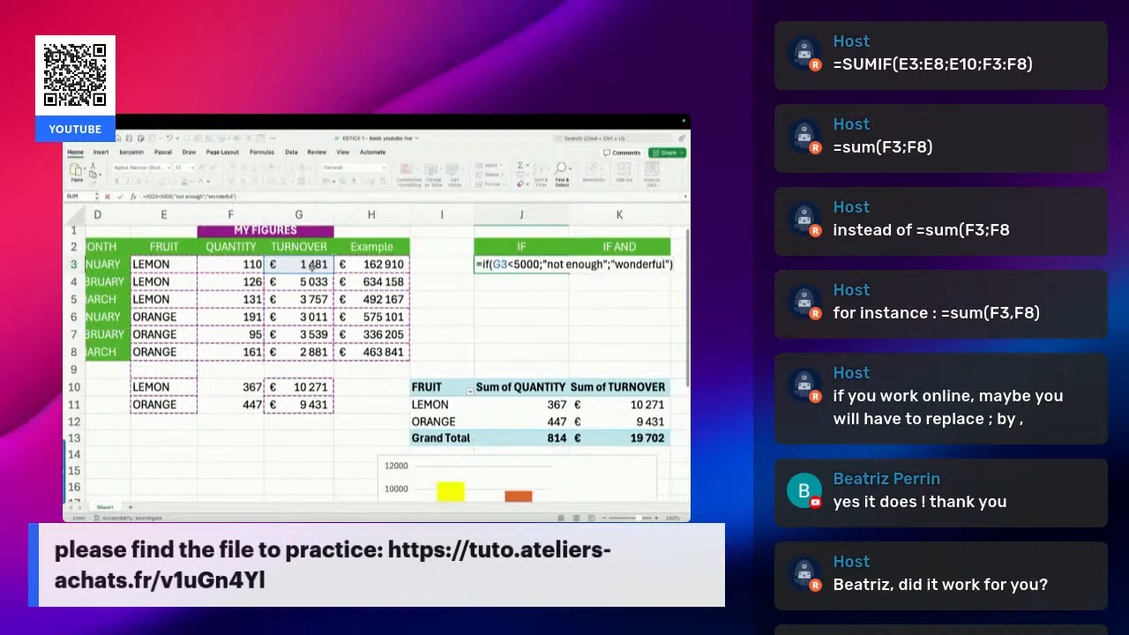
key("Return")
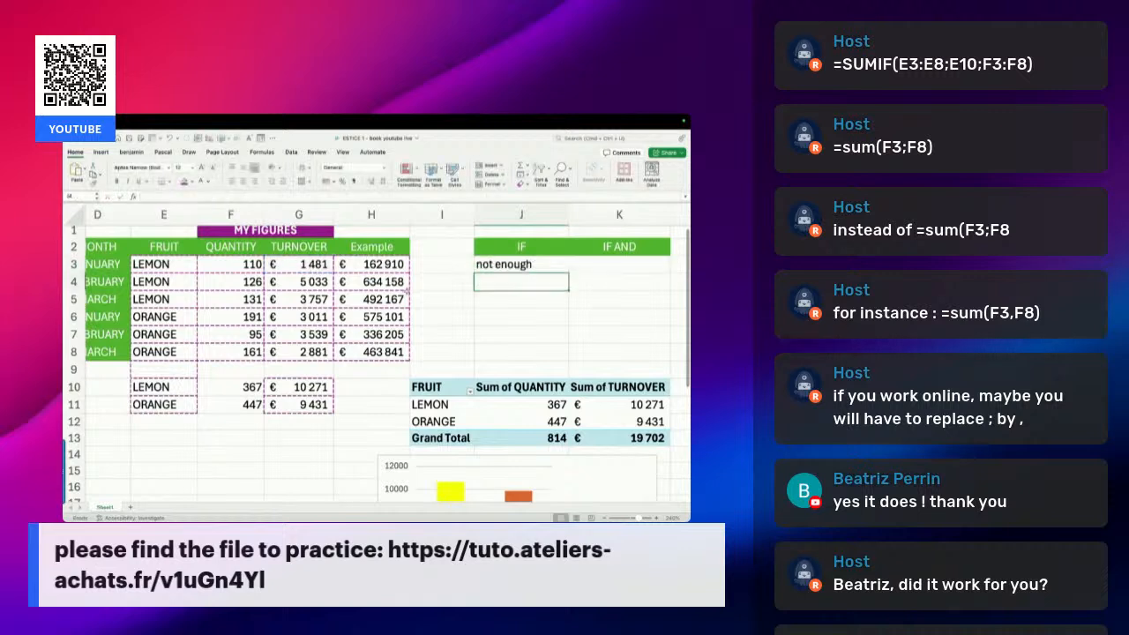
Review the IF formula in J3 and fill it down through J8
left_click(523, 264)
double_click(523, 265)
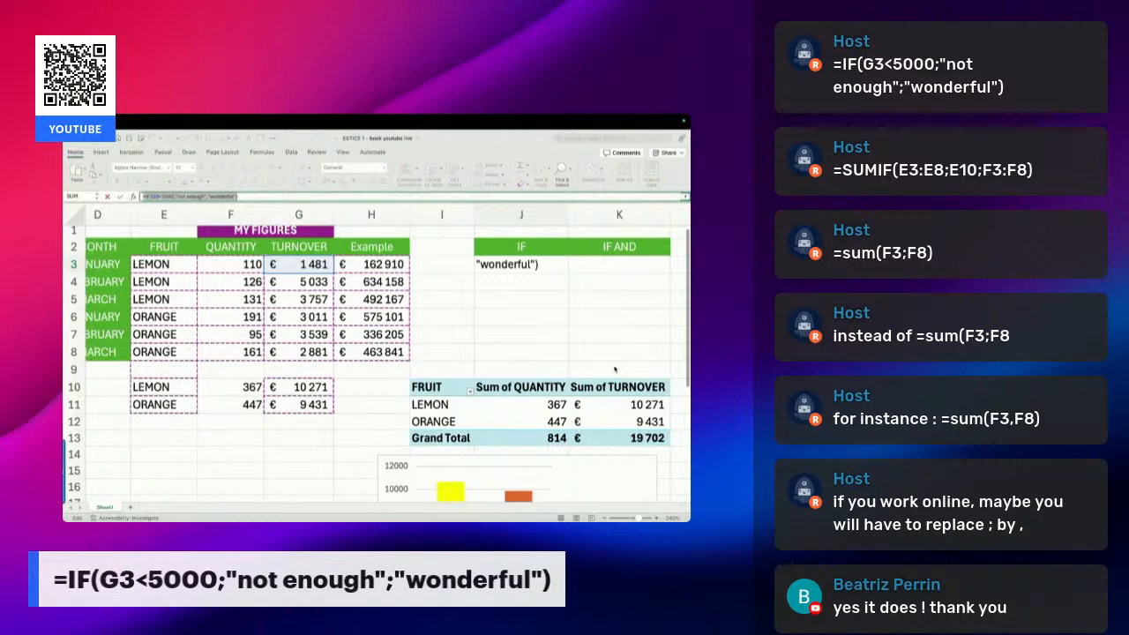
left_click(547, 265)
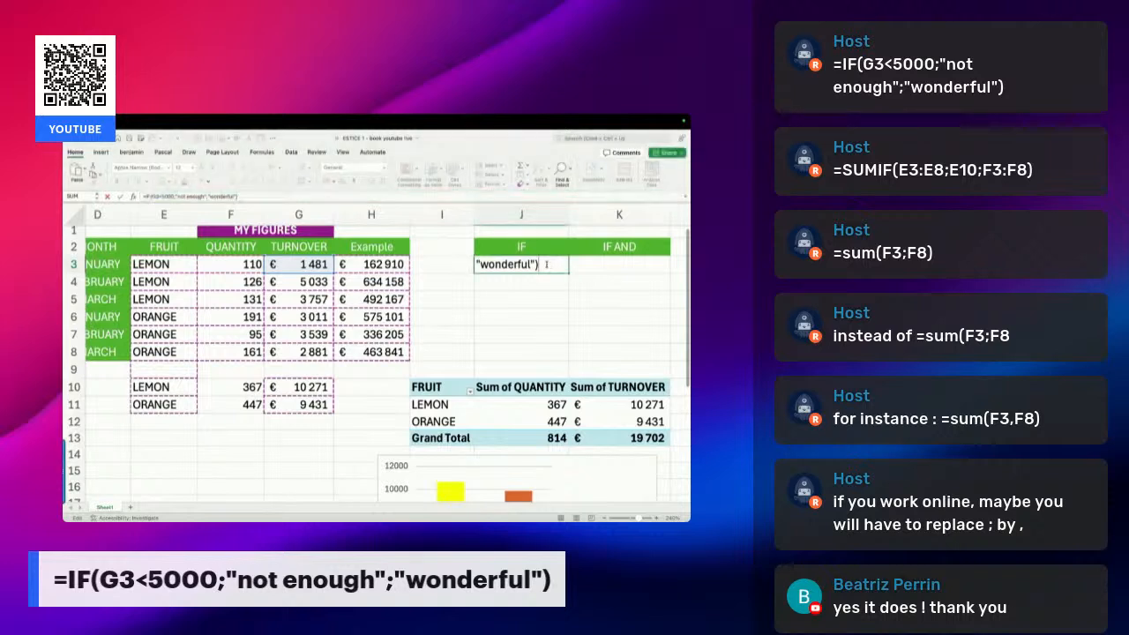
key("Return")
left_click(547, 266)
left_click_drag(569, 273, 560, 353)
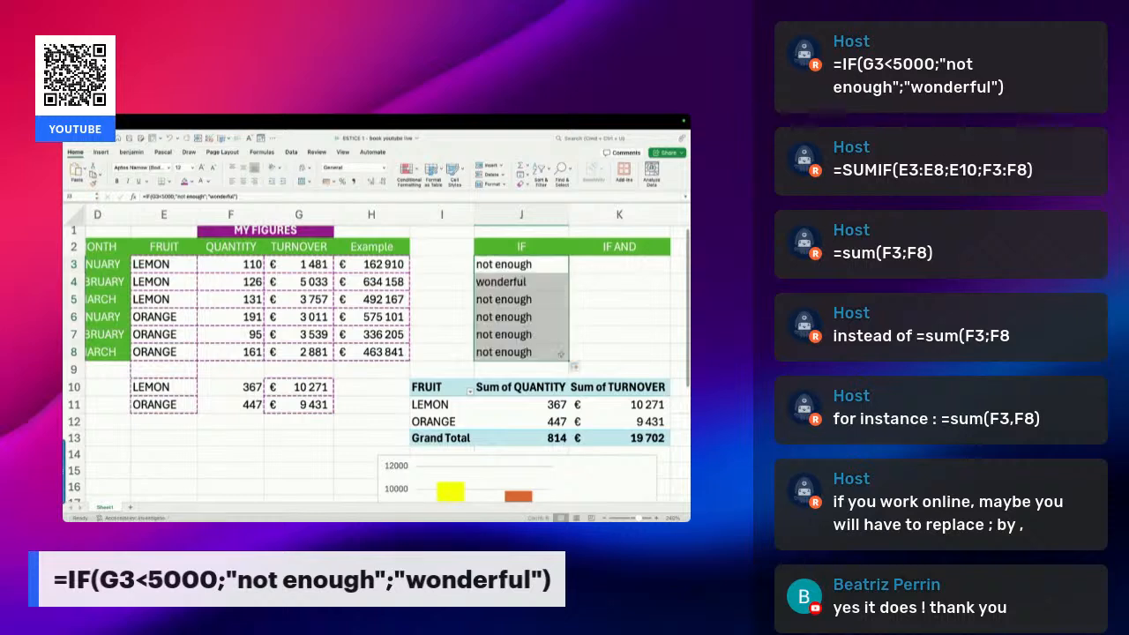
Check the turnover values in G5 to G8 and the IF formula in J4
left_click(298, 298)
left_click(306, 320)
left_click(303, 334)
left_click(304, 351)
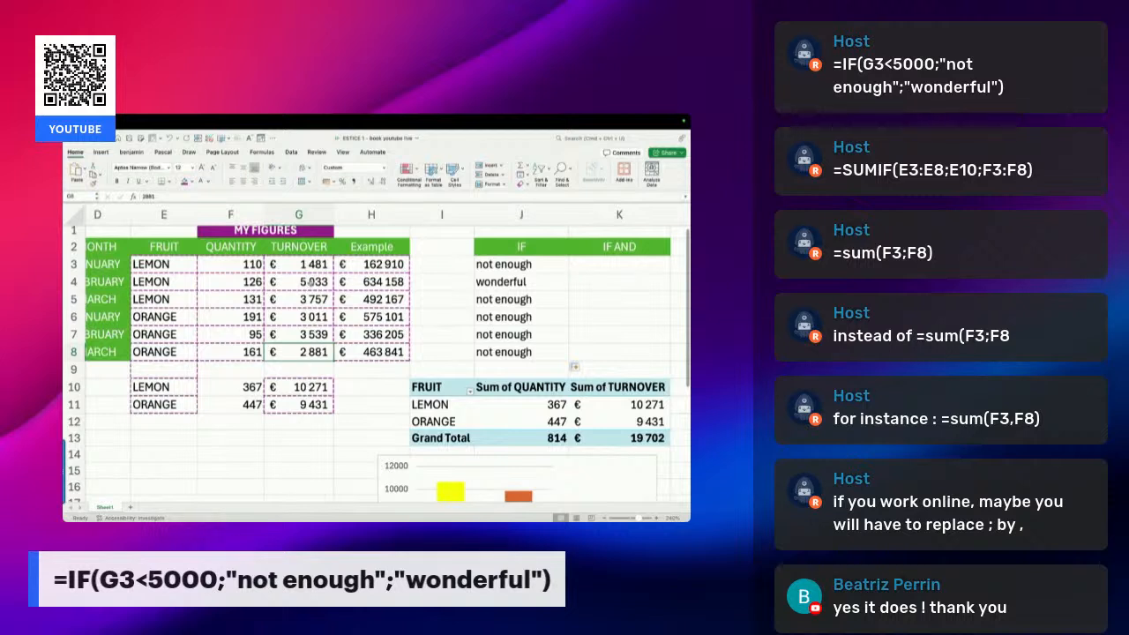
left_click(495, 281)
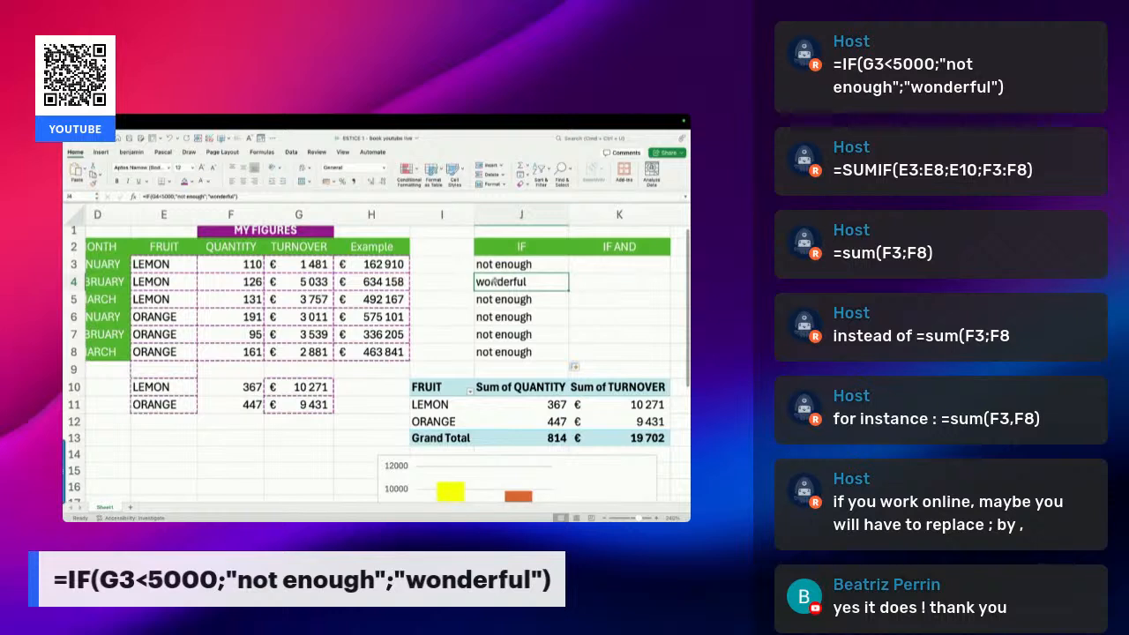
Enter the formula =if(and(F3>100;G3>200);"wonderful";"very bad") in K3 under the IF AND header
left_click(582, 265)
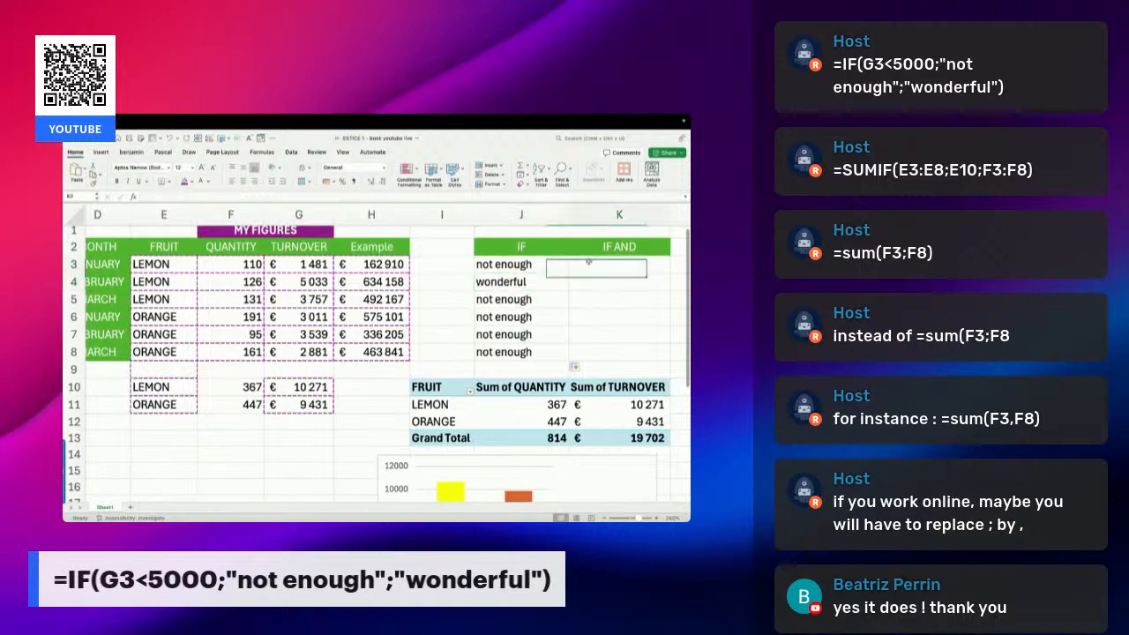
type("=if(")
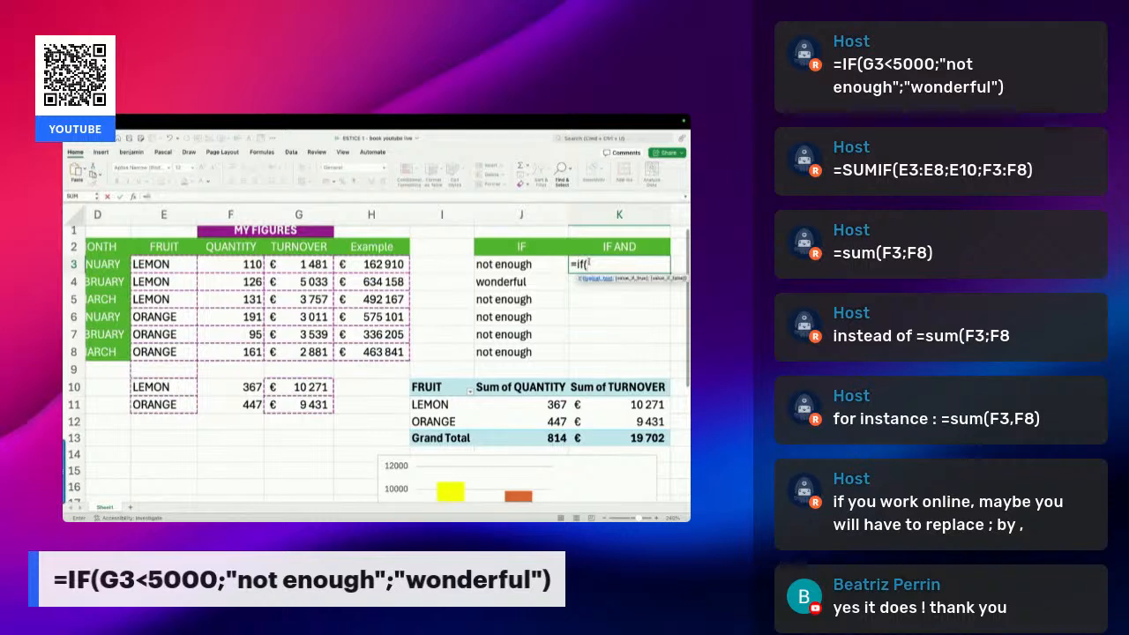
type("and(")
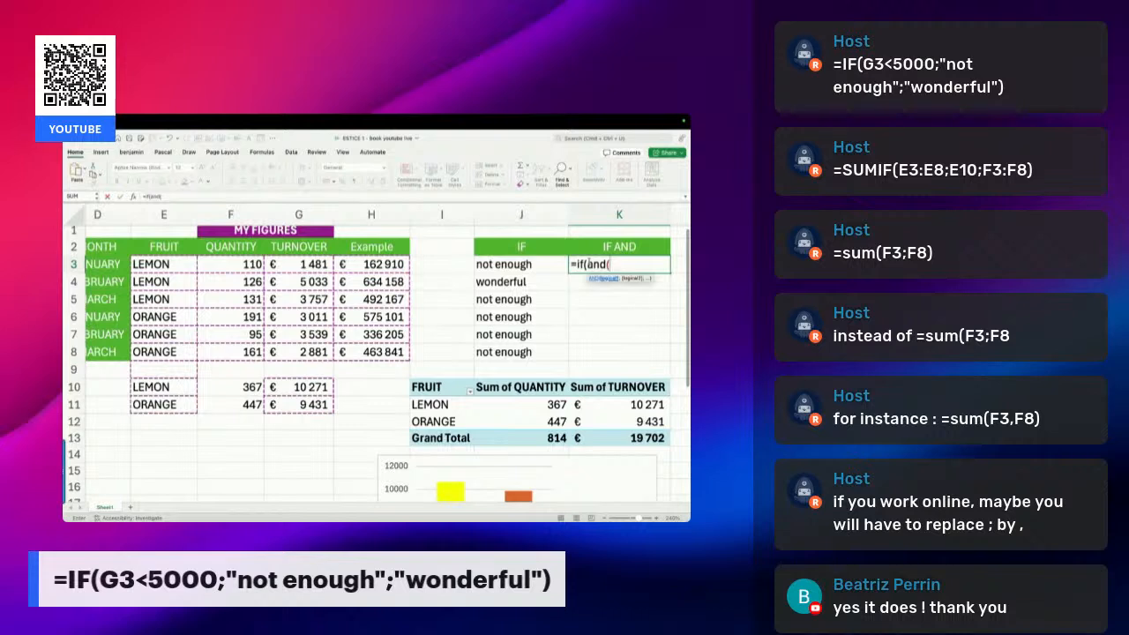
left_click(226, 267)
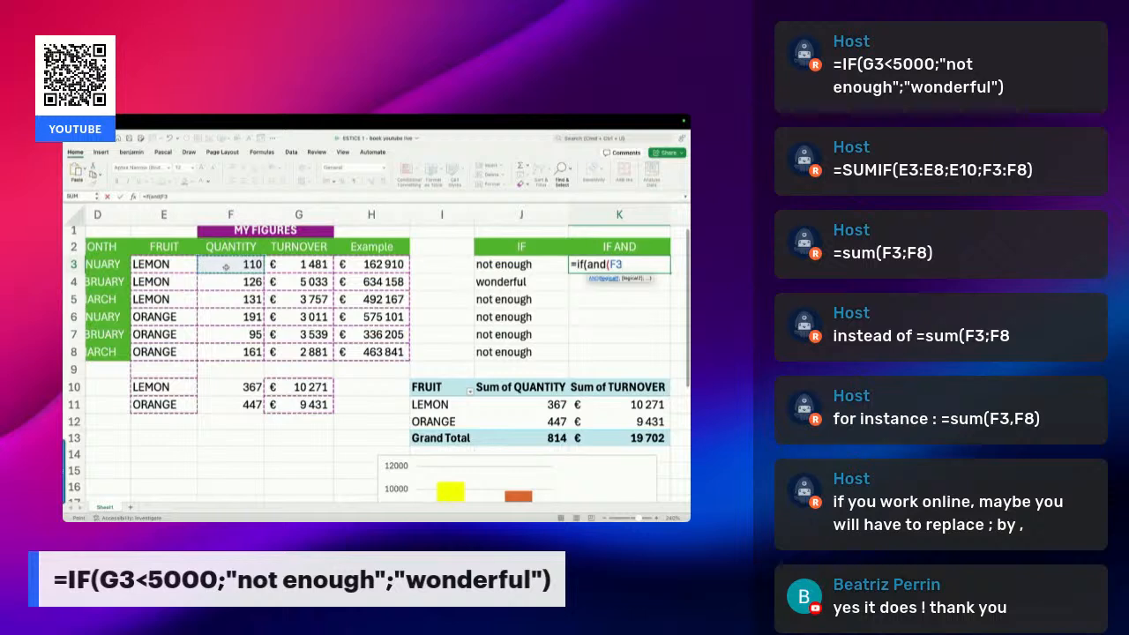
type(">100;")
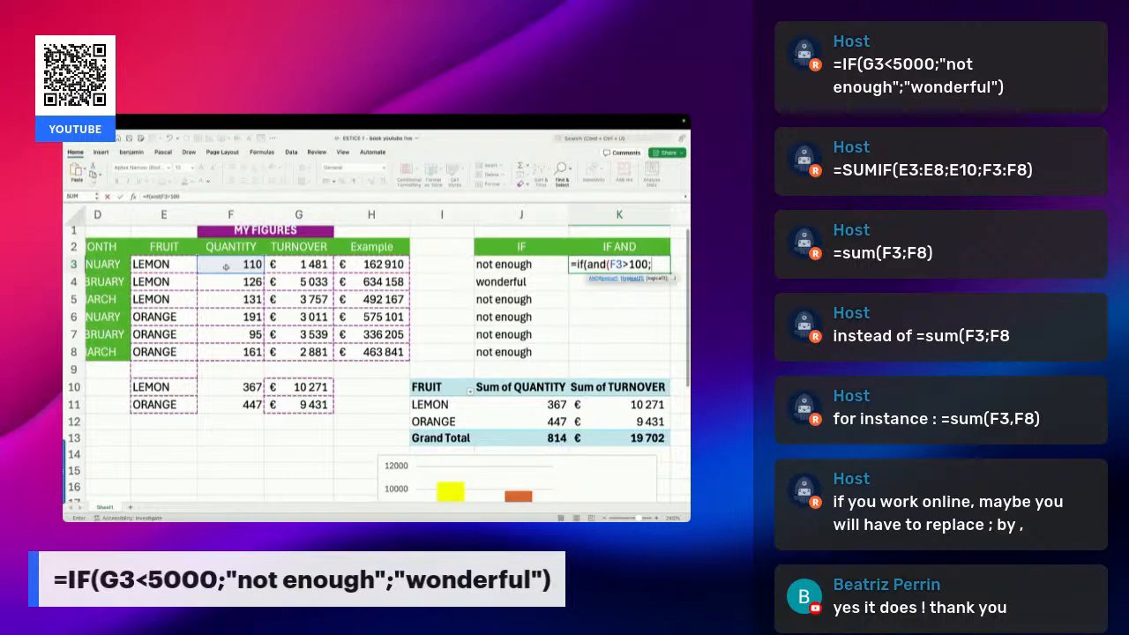
left_click(290, 264)
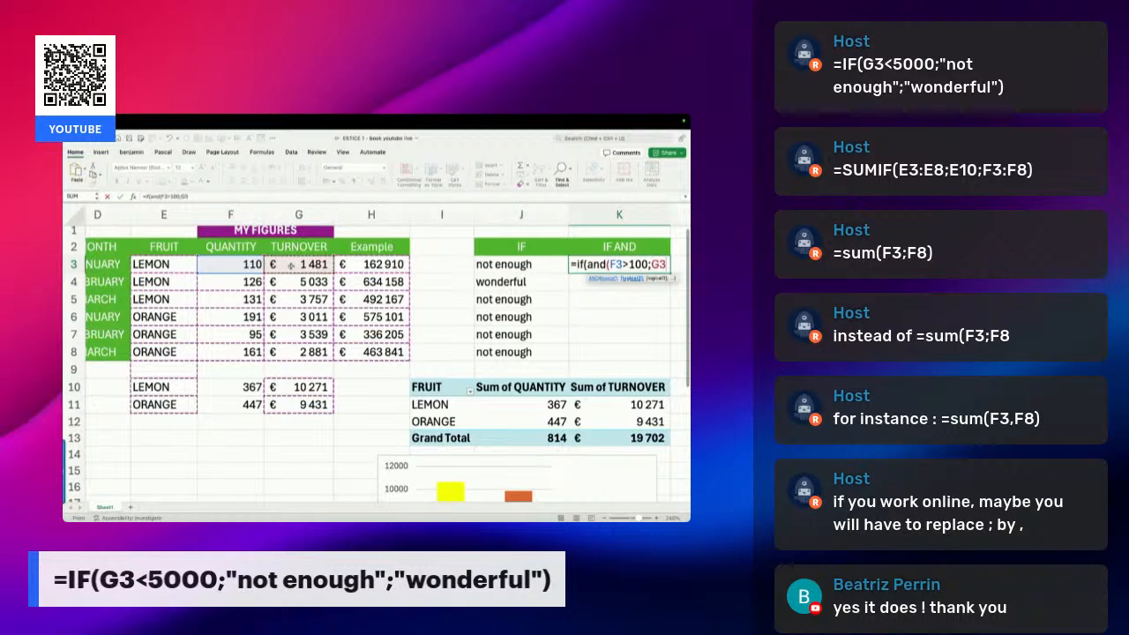
type(">200")
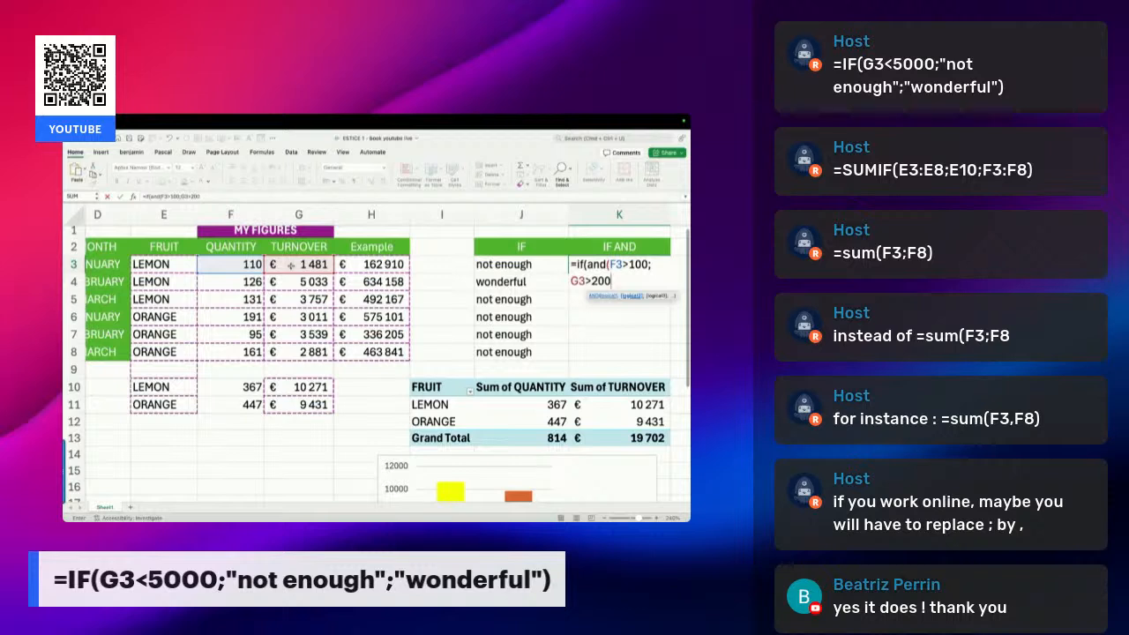
type(")")
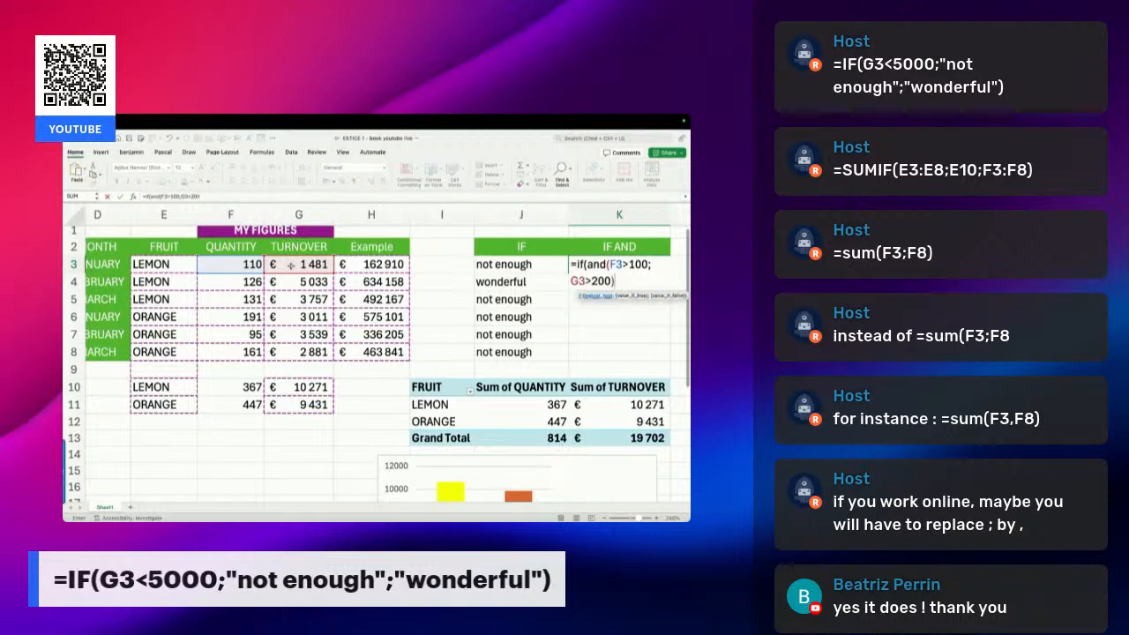
type(";")
type("\"wond")
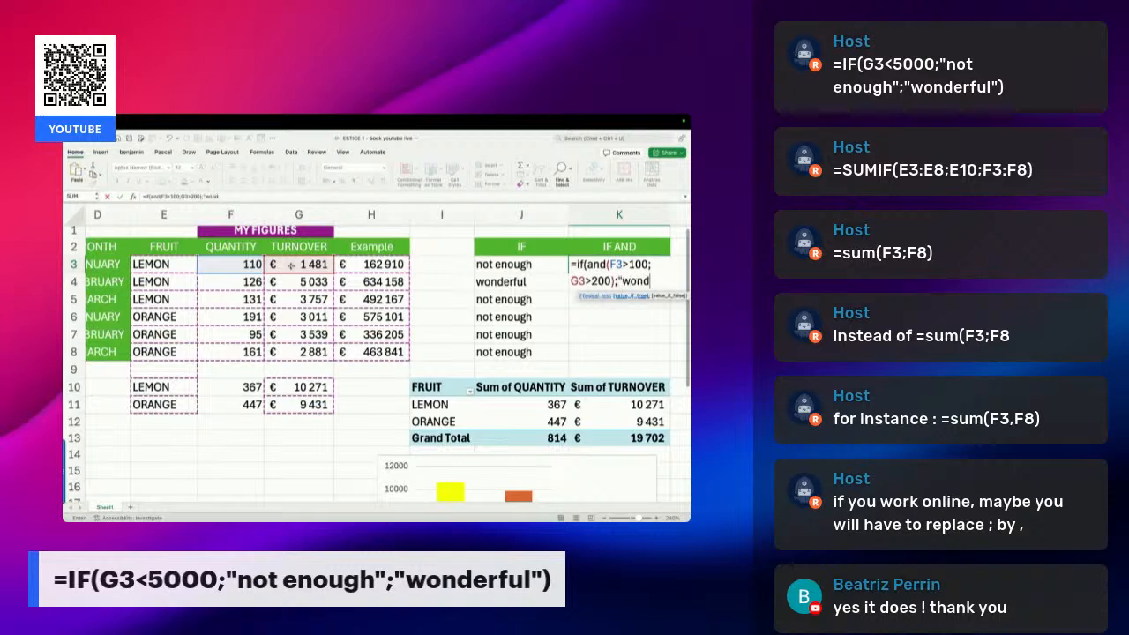
type("erful\";")
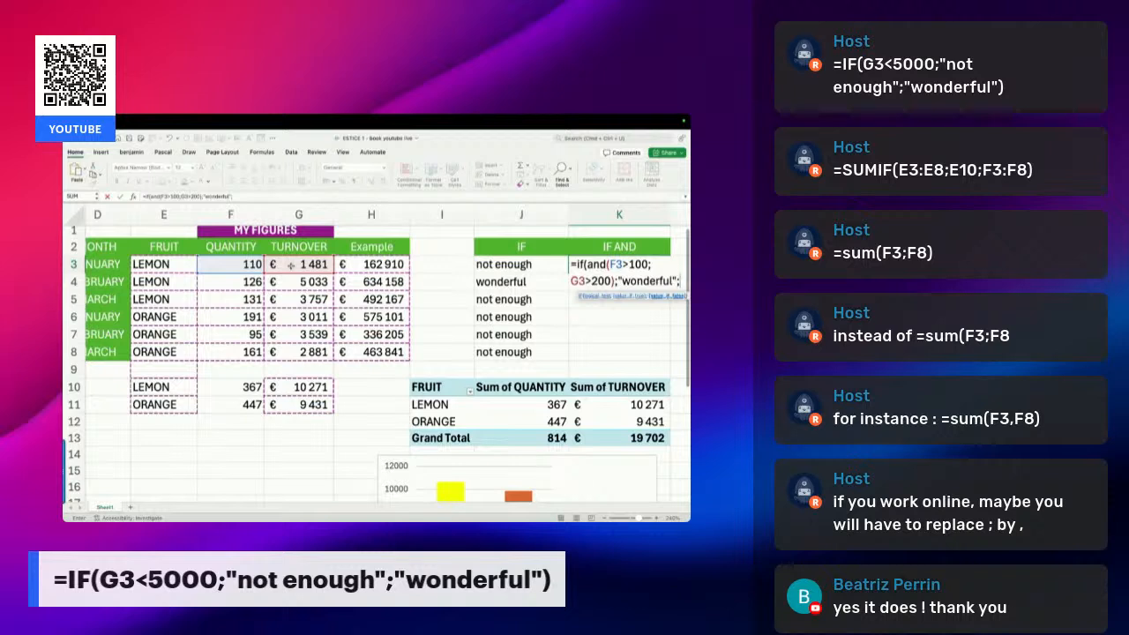
type("\"very bad\"")
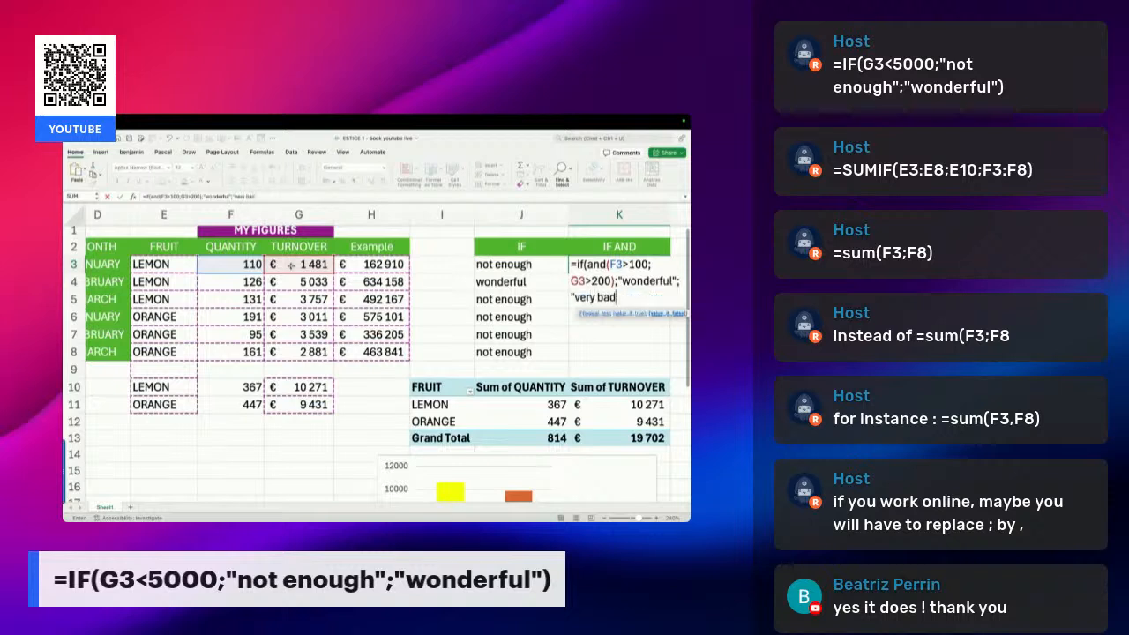
type(")")
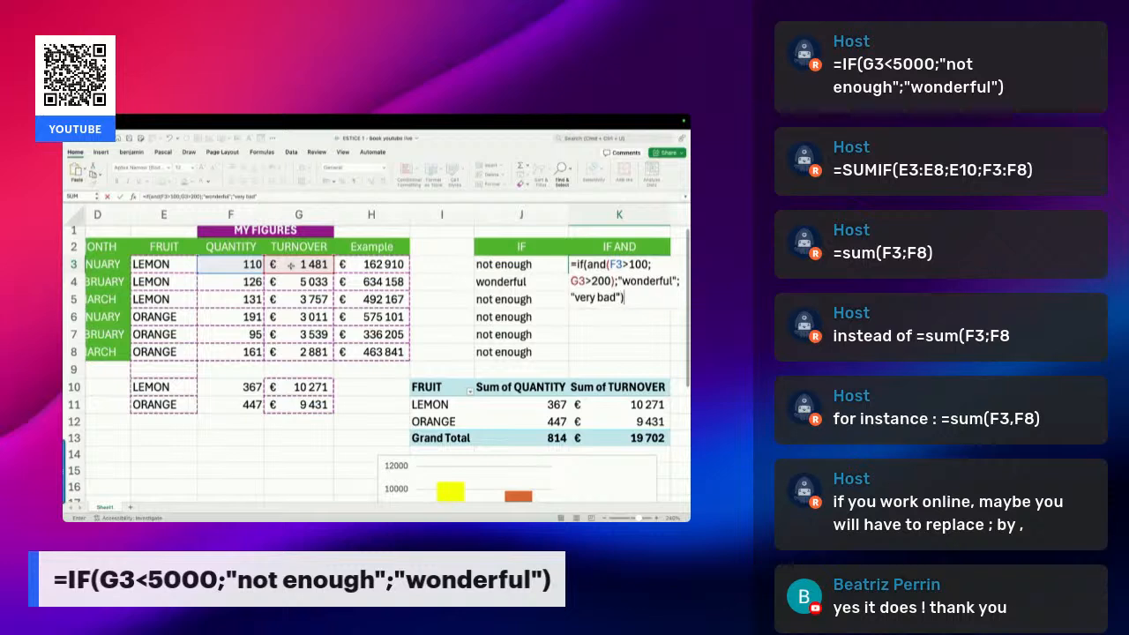
key("Return")
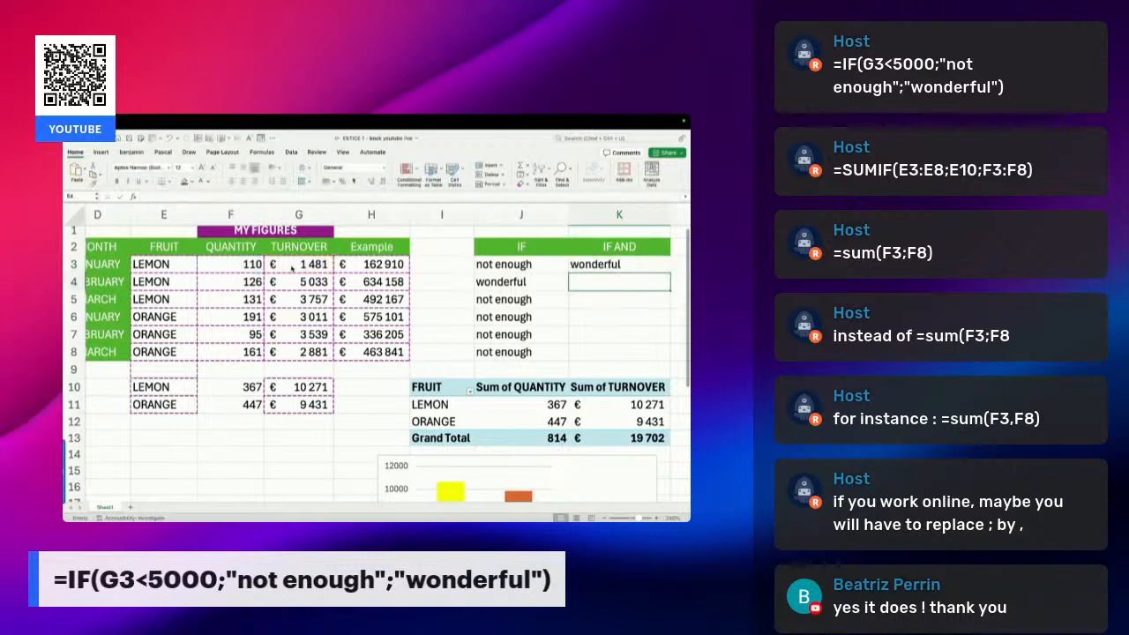
Review the IF AND formula in K3 and fill it down through K8
double_click(578, 265)
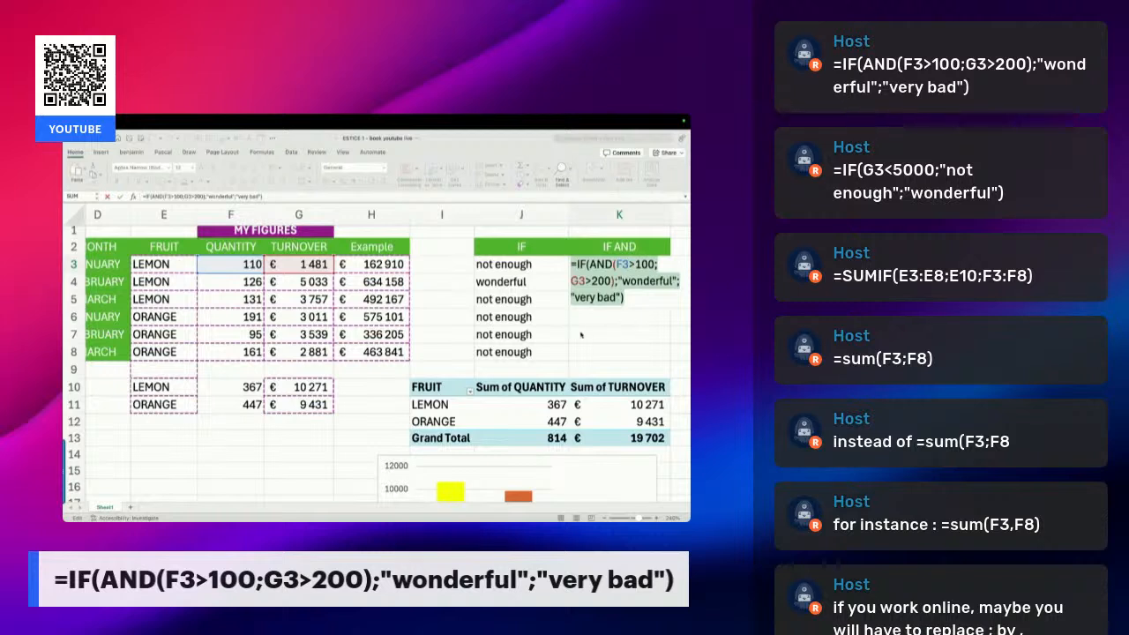
left_click(625, 298)
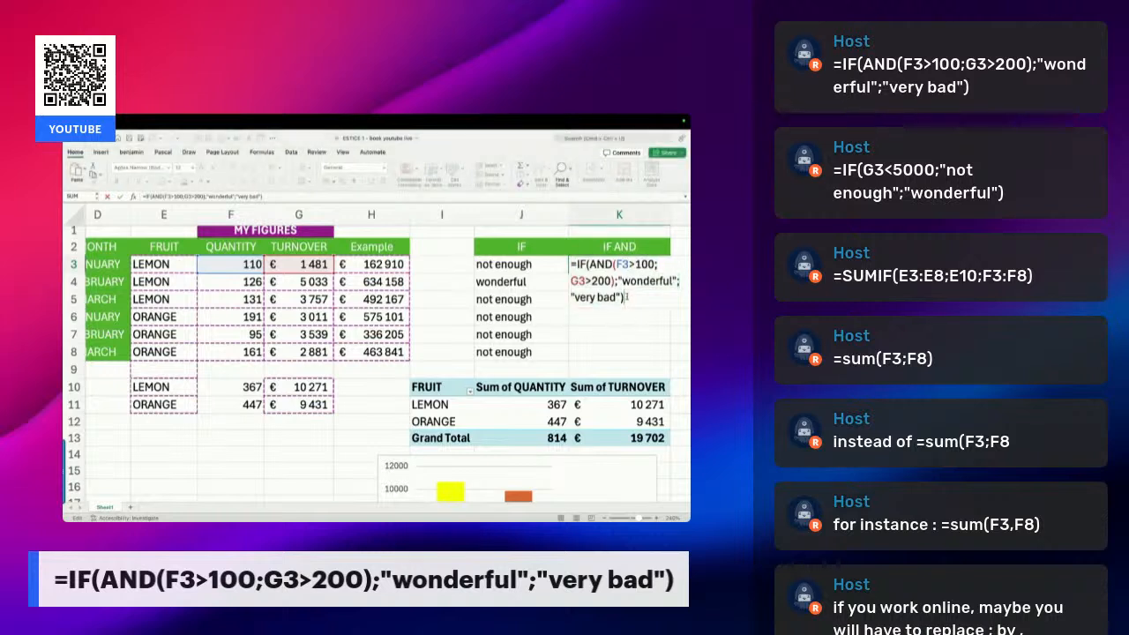
key("Return")
left_click(626, 263)
left_click_drag(670, 273, 670, 353)
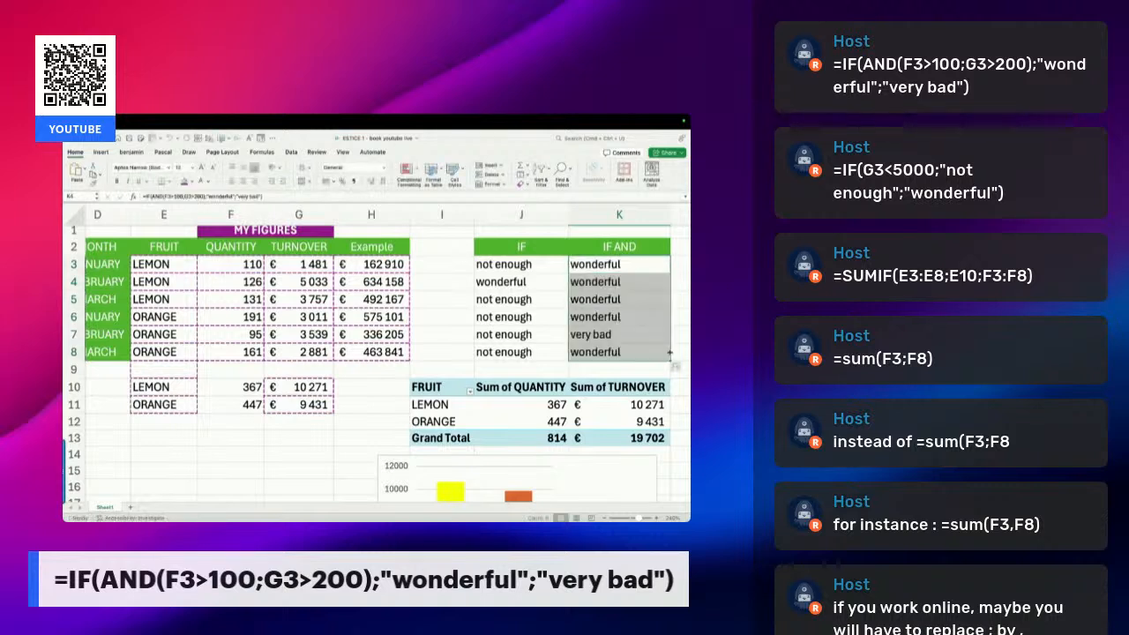
Check the IF AND results in K7 and K6 against the quantity and turnover values in rows 7 and 6
left_click(590, 338)
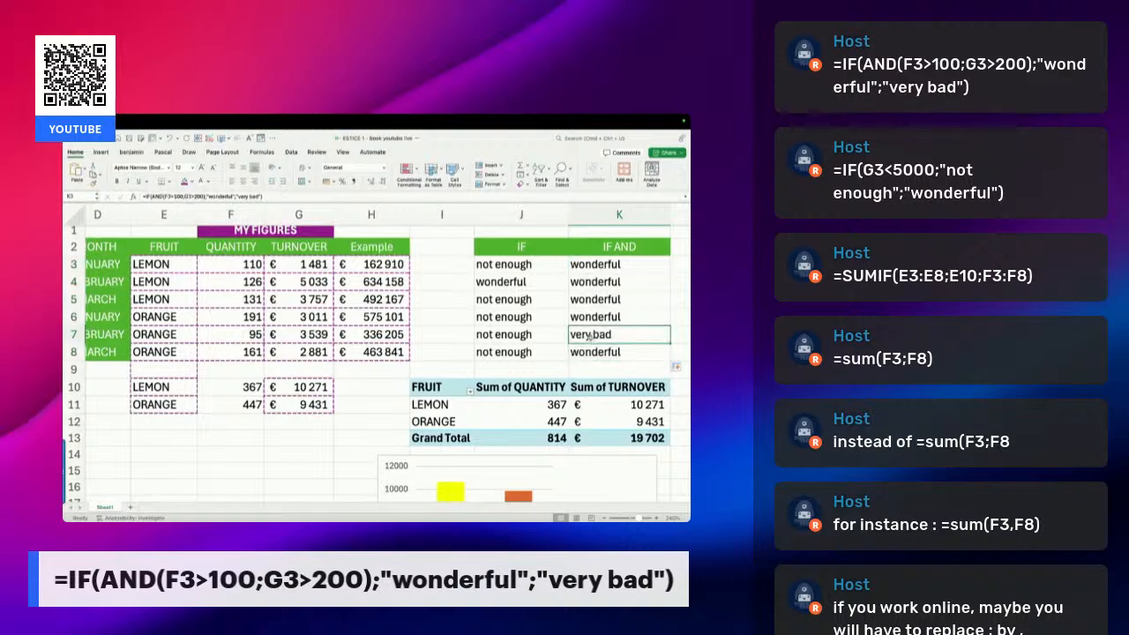
left_click(250, 335)
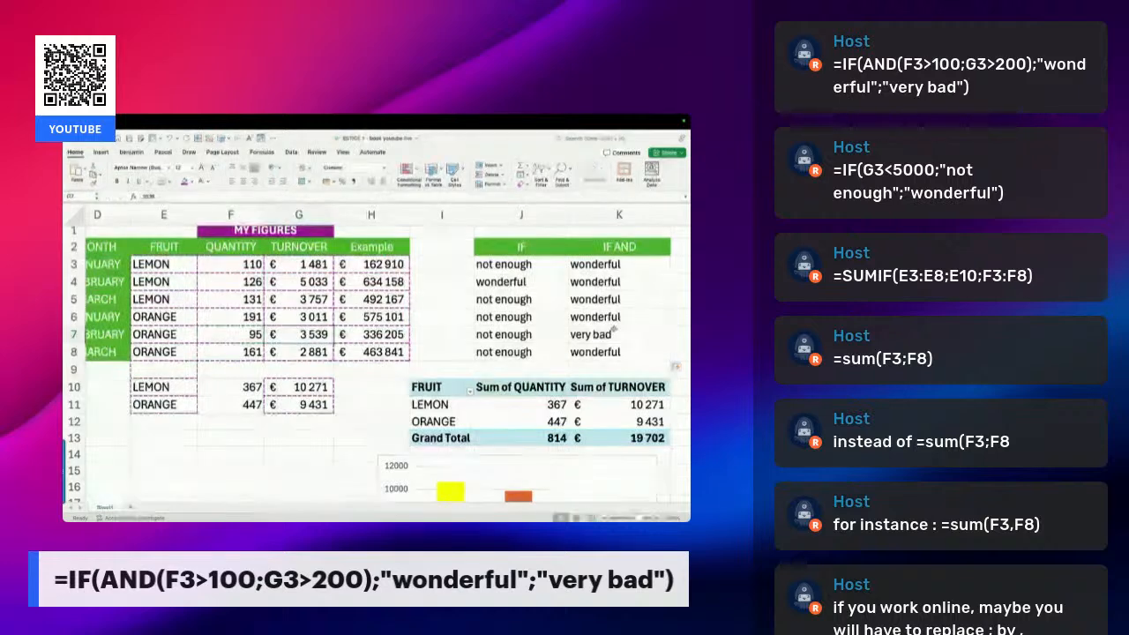
left_click(600, 321)
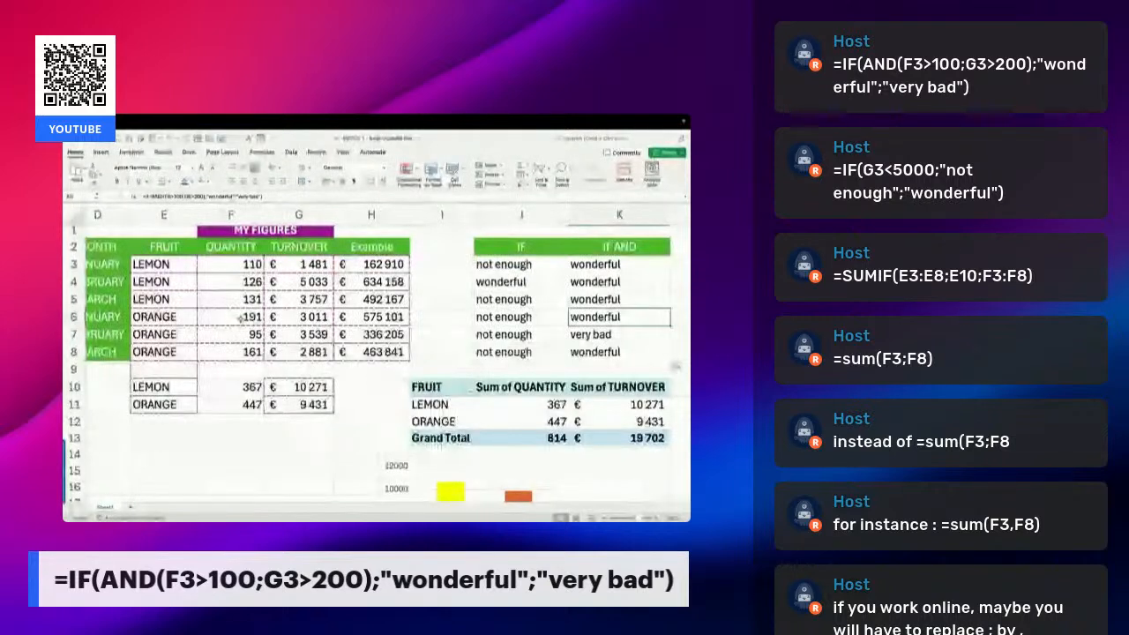
left_click(307, 319)
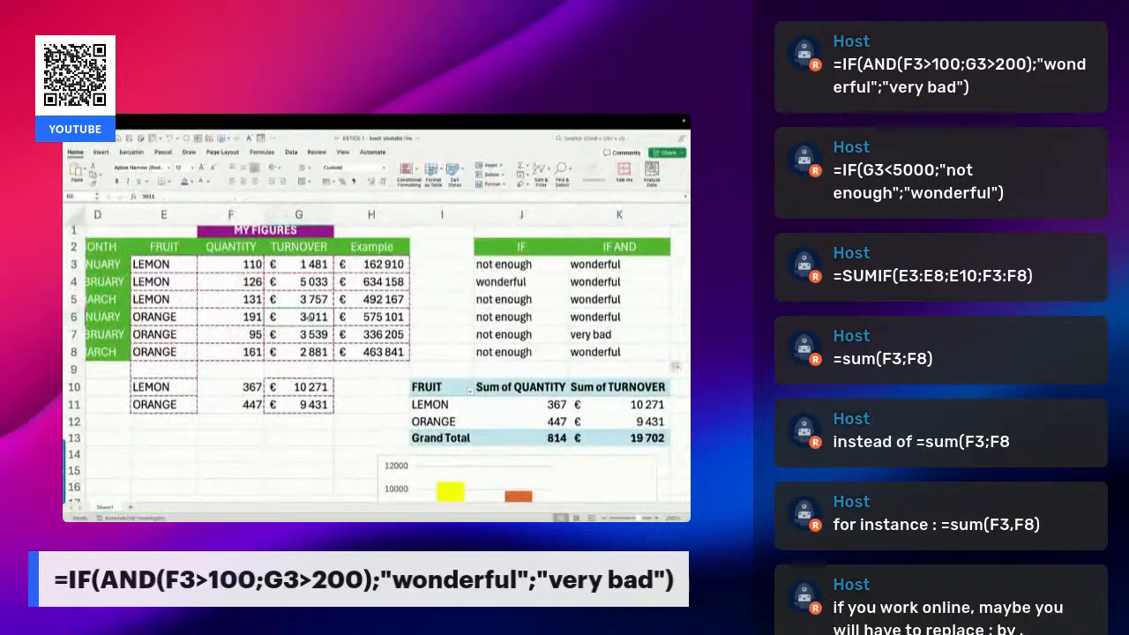
left_click(605, 319)
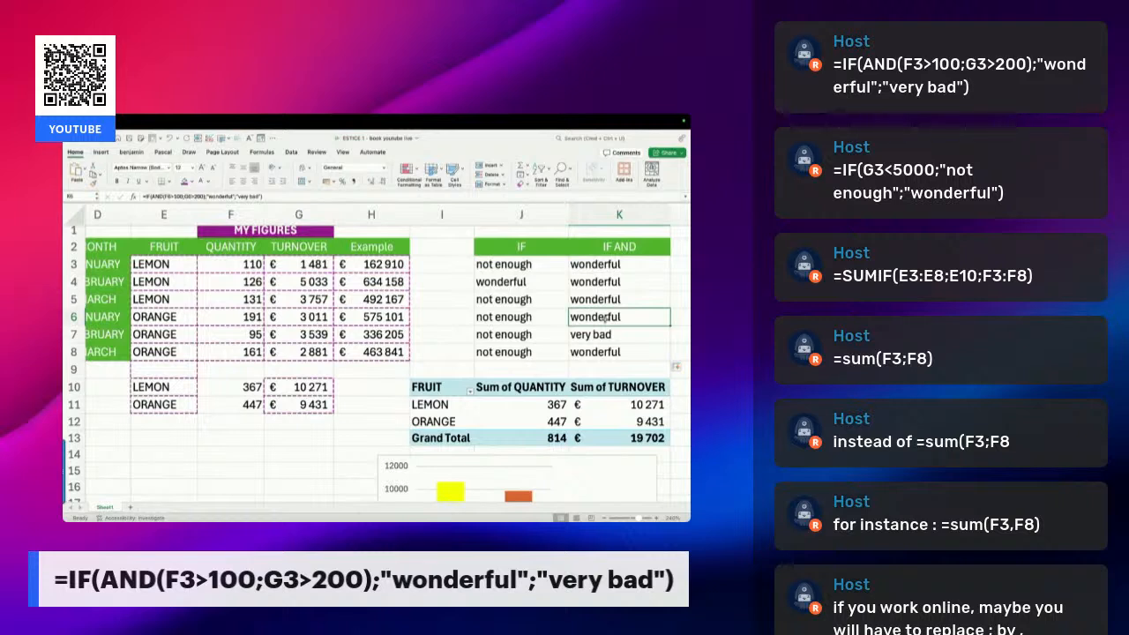
Copy the orange formatting of the AVERAGEIF, SUMIF topic in B3 onto the IF/ IF AND topic in B2
left_click_drag(451, 501, 229, 496)
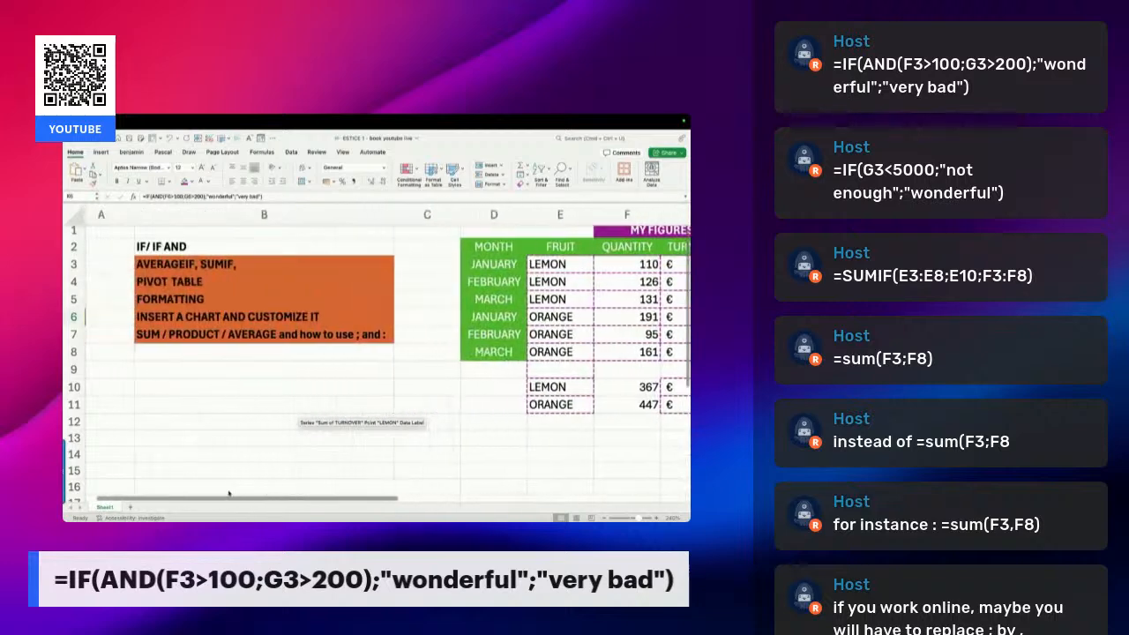
left_click(171, 247)
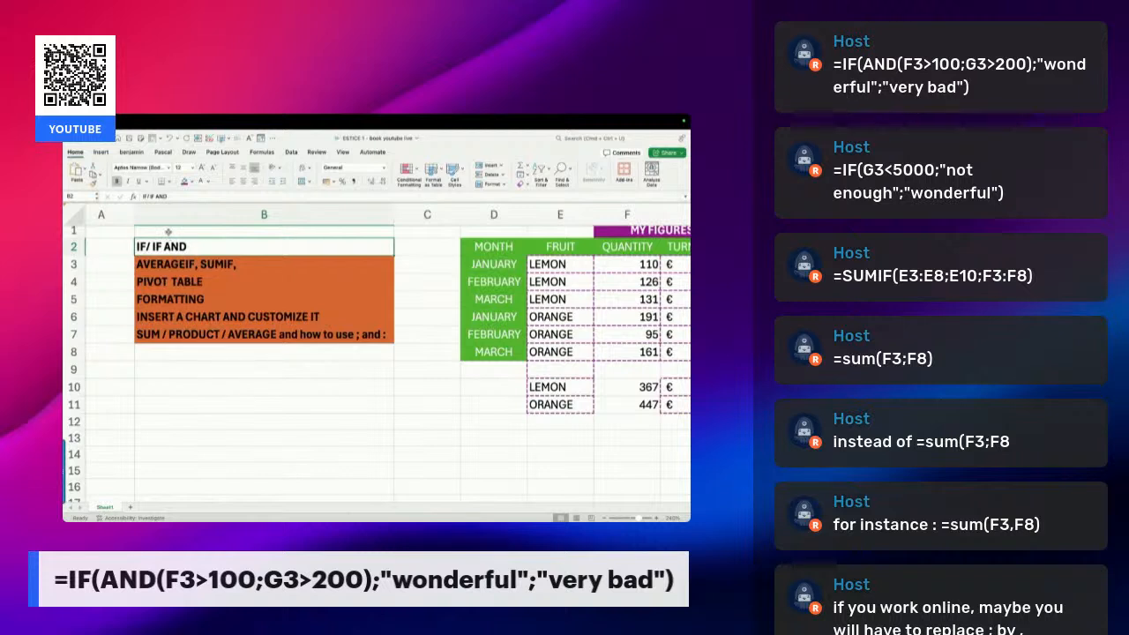
left_click(173, 265)
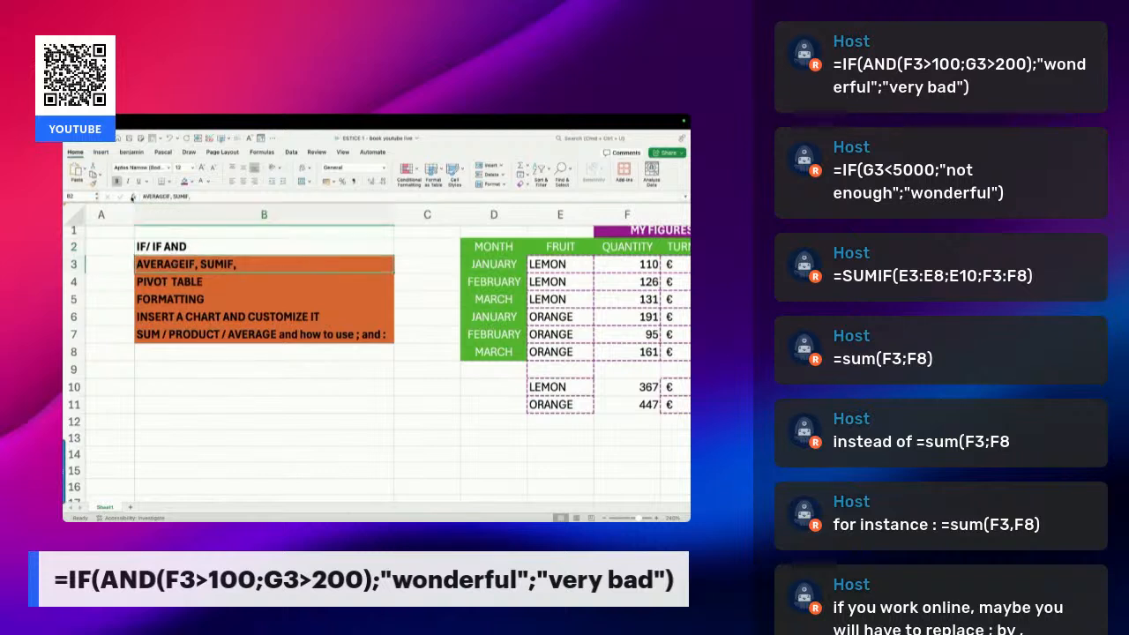
key("ctrl+c")
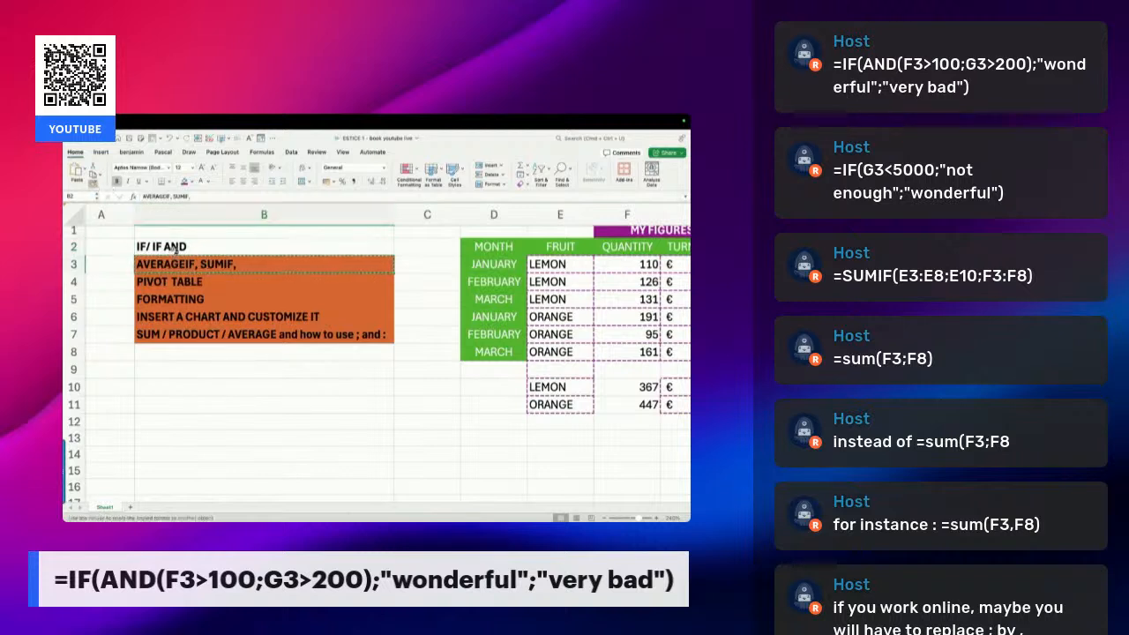
left_click(172, 250)
left_click(383, 372)
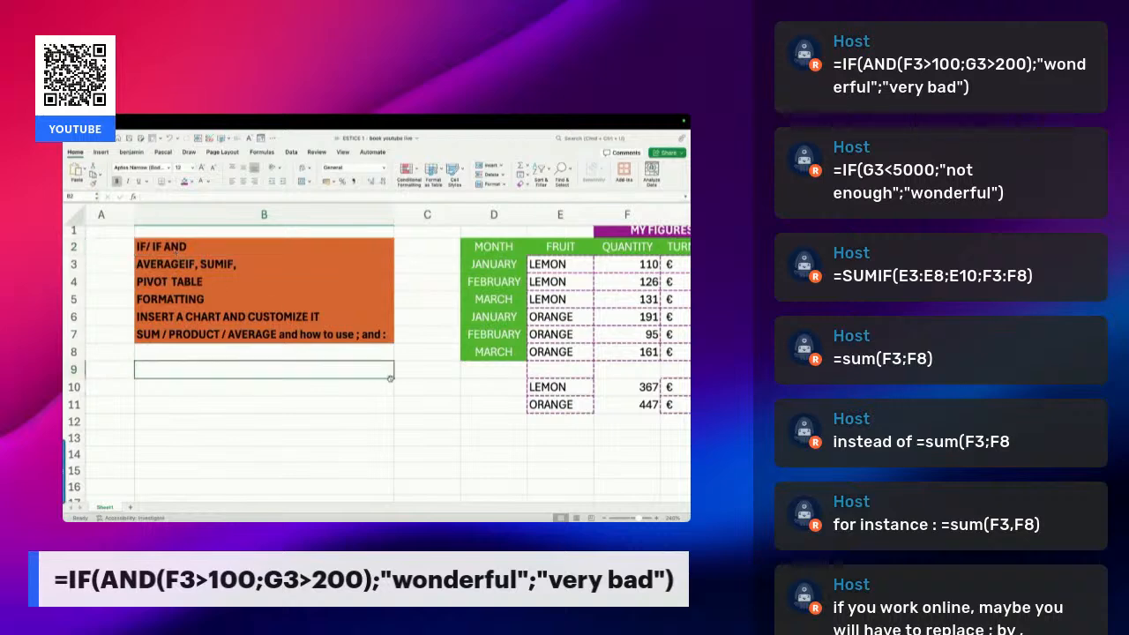
left_click_drag(386, 501, 607, 505)
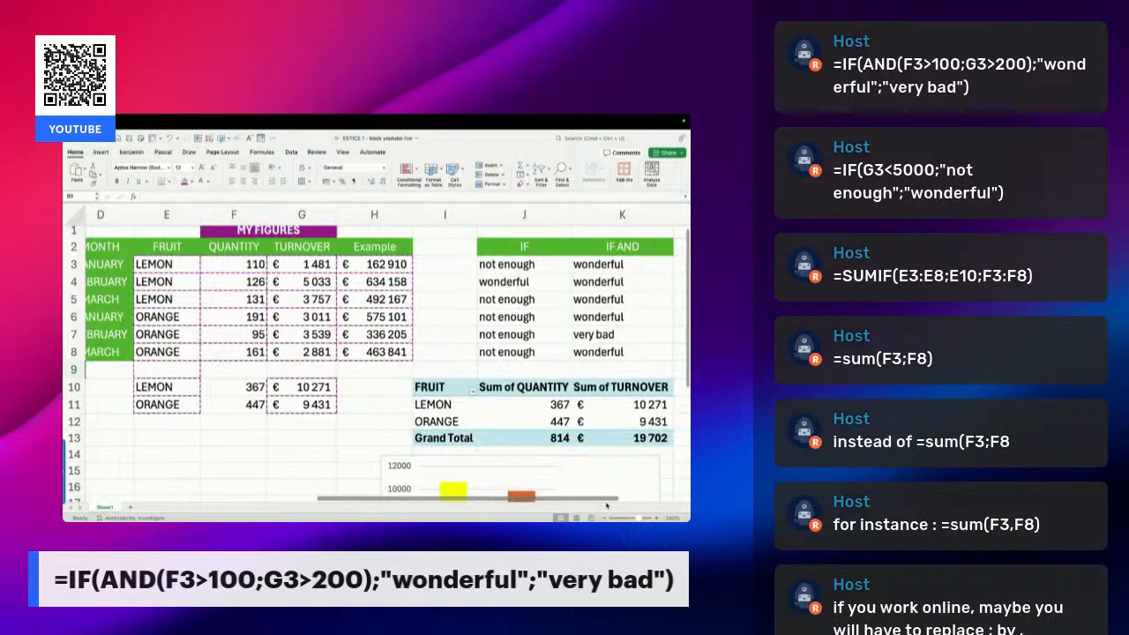